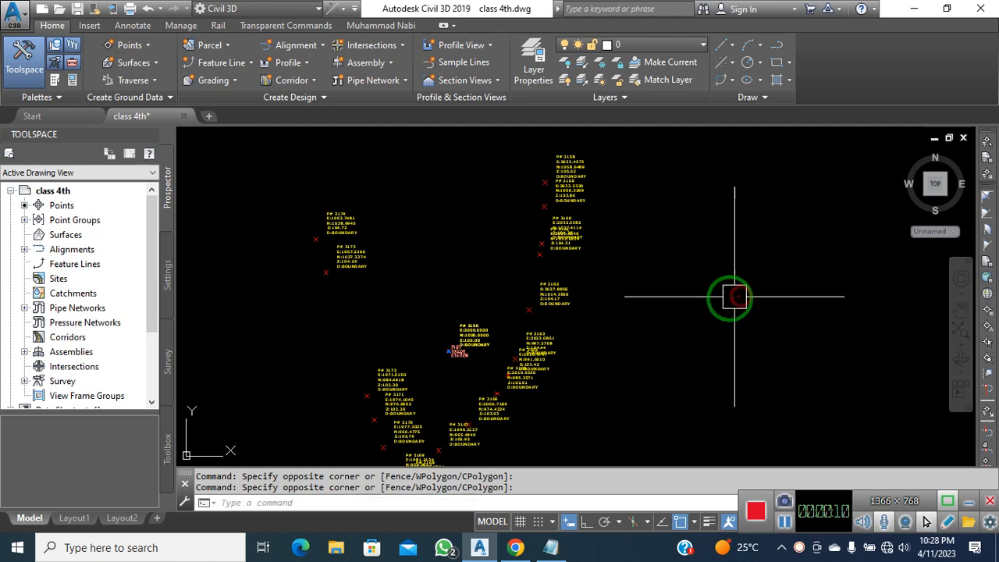
Pan and zoom to bring the whole boundary survey point cluster into view
{"action": "middle_click_drag", "start_coordinate": [718, 307], "coordinate": [717, 283]}
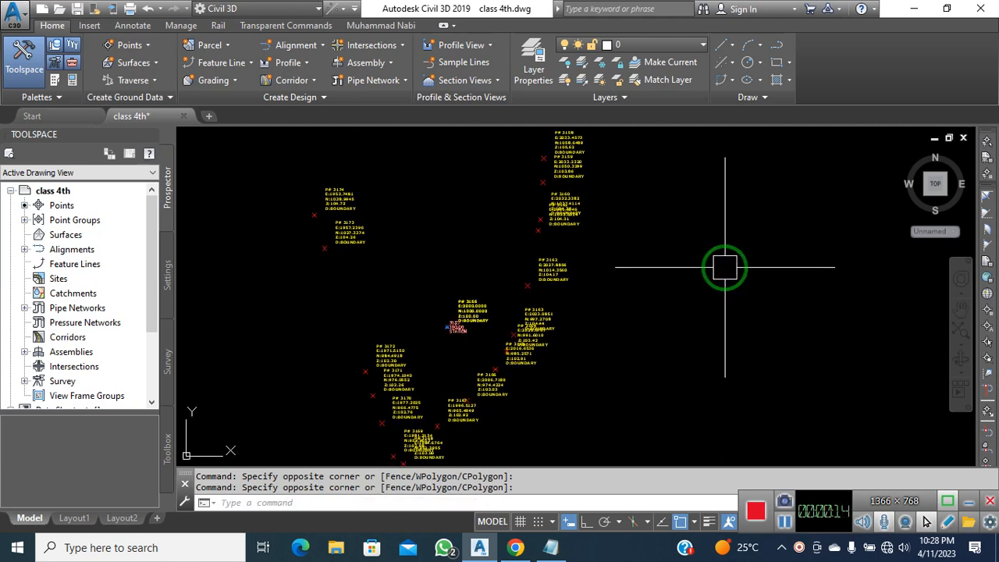
{"action": "middle_click_drag", "start_coordinate": [704, 289], "coordinate": [718, 286]}
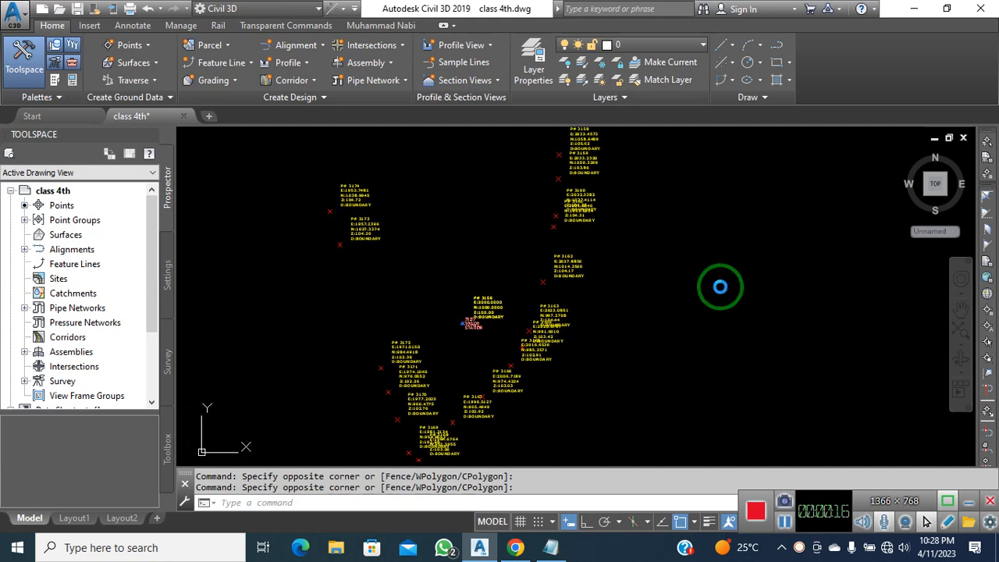
{"action": "scroll", "coordinate": [344, 186], "scroll_direction": "up", "scroll_amount": 4}
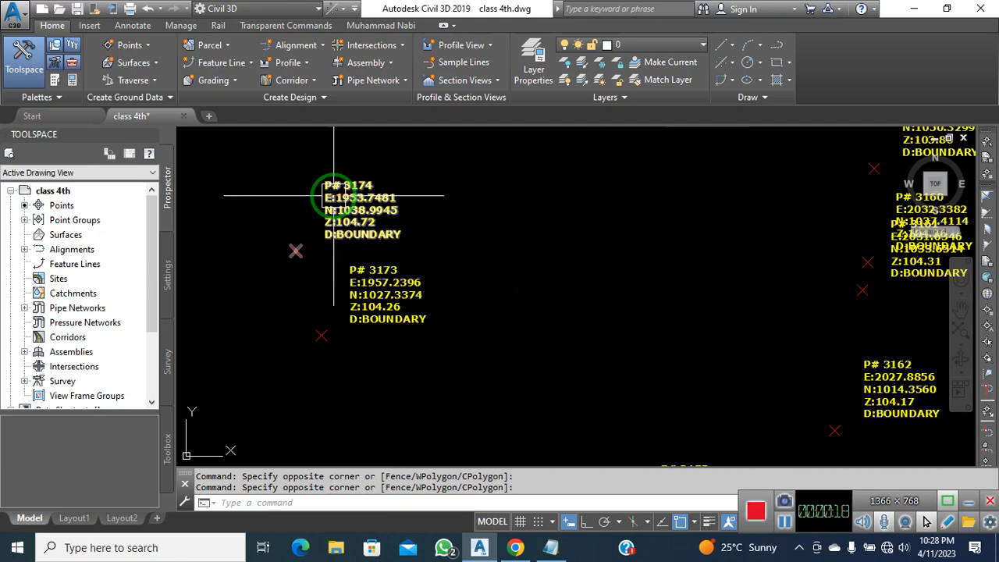
{"action": "scroll", "coordinate": [334, 196], "scroll_direction": "up", "scroll_amount": 1}
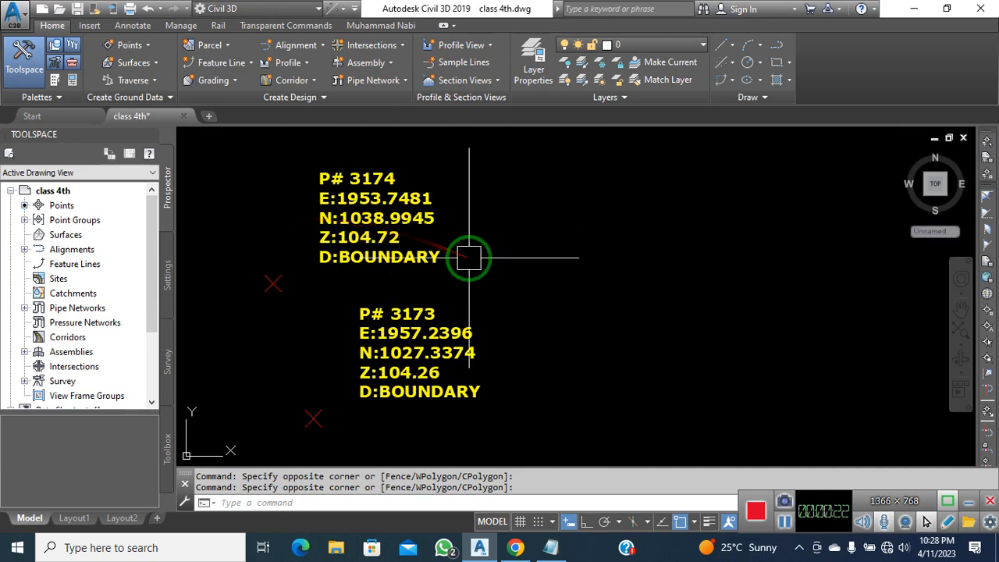
{"action": "scroll", "coordinate": [468, 258], "scroll_direction": "down", "scroll_amount": 2}
{"action": "scroll", "coordinate": [468, 258], "scroll_direction": "down", "scroll_amount": 2}
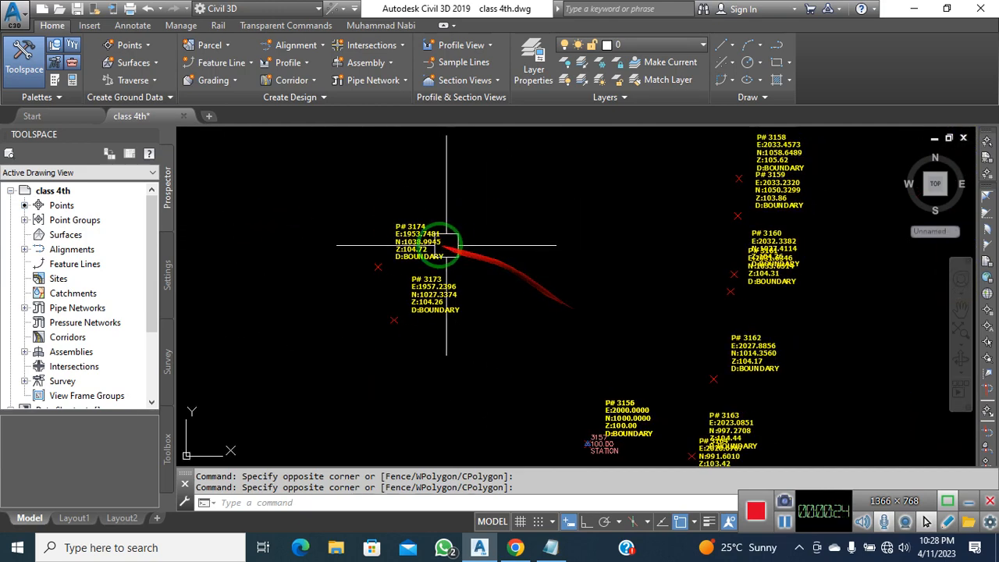
{"action": "scroll", "coordinate": [408, 236], "scroll_direction": "up", "scroll_amount": 4}
{"action": "scroll", "coordinate": [408, 236], "scroll_direction": "up", "scroll_amount": 2}
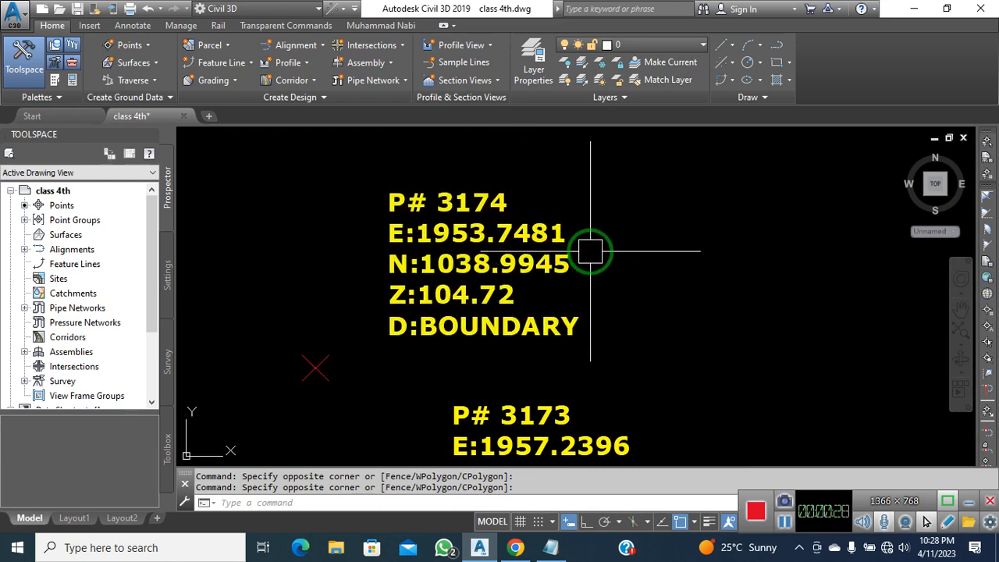
{"action": "scroll", "coordinate": [589, 251], "scroll_direction": "down", "scroll_amount": 5}
{"action": "mouse_move", "coordinate": [590, 245]}
{"action": "middle_mouse_down"}
{"action": "mouse_move", "coordinate": [606, 299]}
{"action": "mouse_move", "coordinate": [550, 281]}
{"action": "middle_mouse_up"}
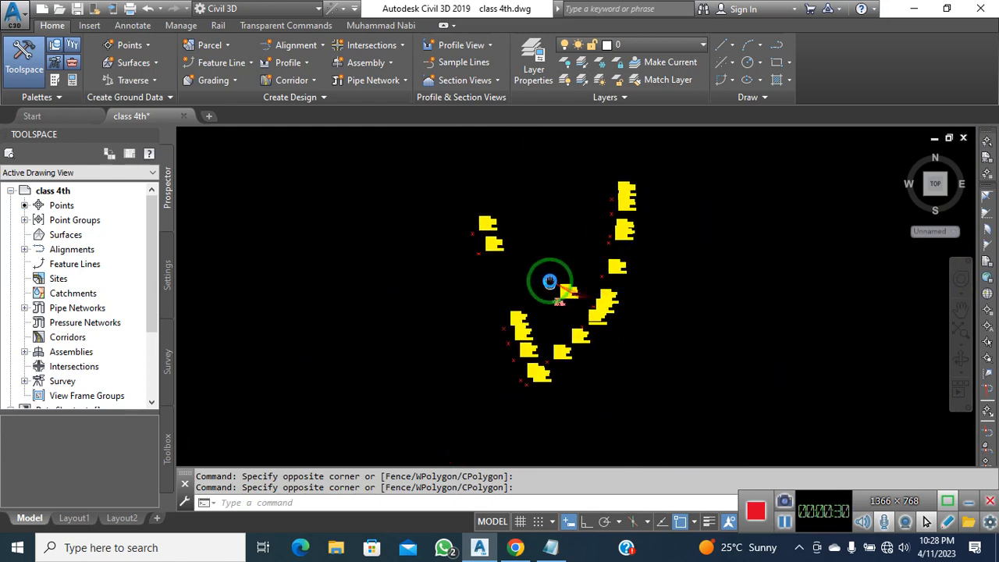
{"action": "scroll", "coordinate": [557, 272], "scroll_direction": "up", "scroll_amount": 2}
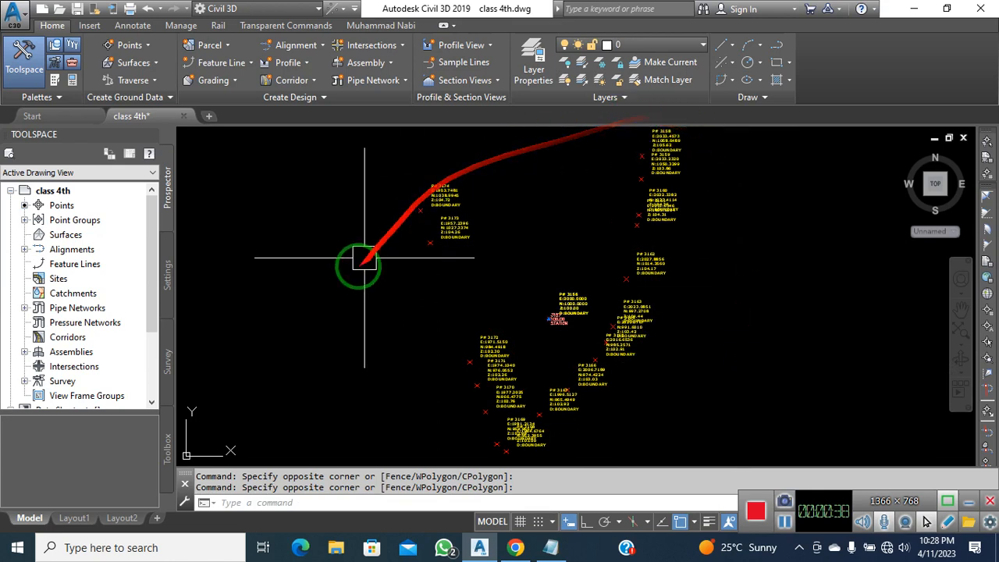
Click around the point cluster, then cancel the unfinished selection window
{"action": "left_click", "coordinate": [762, 371]}
{"action": "left_click", "coordinate": [758, 386]}
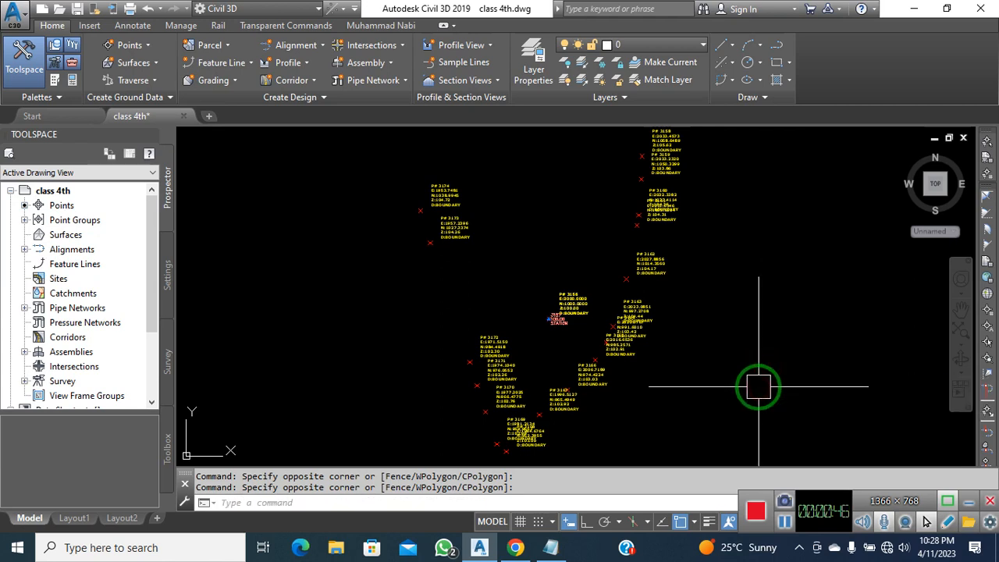
{"action": "left_click", "coordinate": [752, 369]}
{"action": "left_click", "coordinate": [772, 362]}
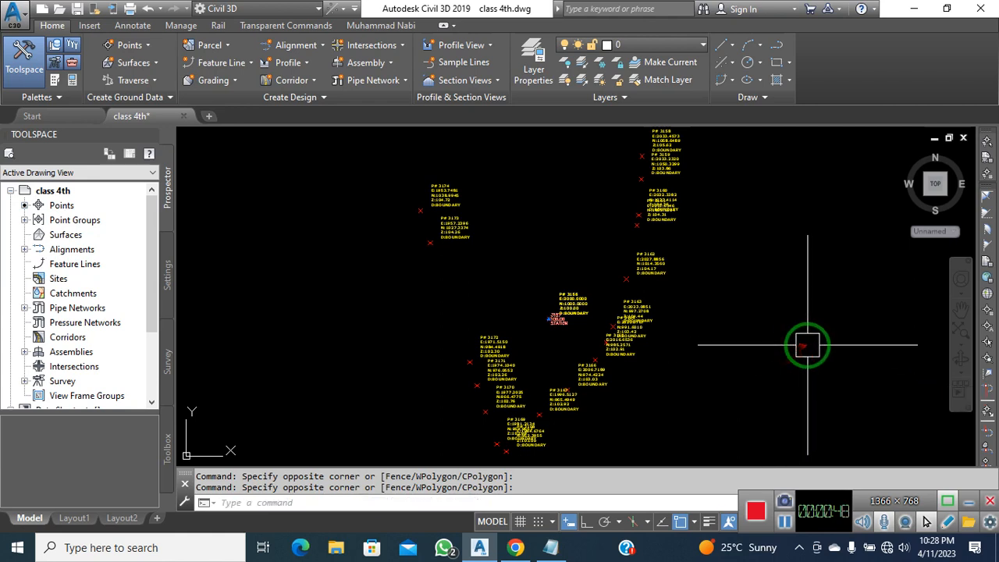
{"action": "left_click", "coordinate": [810, 324]}
{"action": "left_click", "coordinate": [801, 336]}
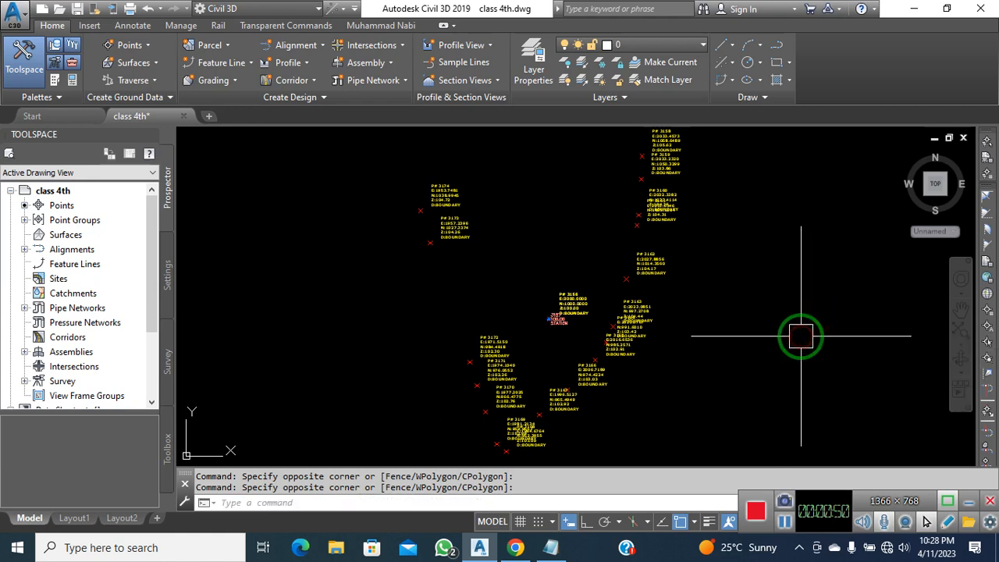
{"action": "left_click", "coordinate": [769, 342]}
{"action": "left_click", "coordinate": [776, 346]}
{"action": "middle_click_drag", "start_coordinate": [779, 348], "coordinate": [767, 348]}
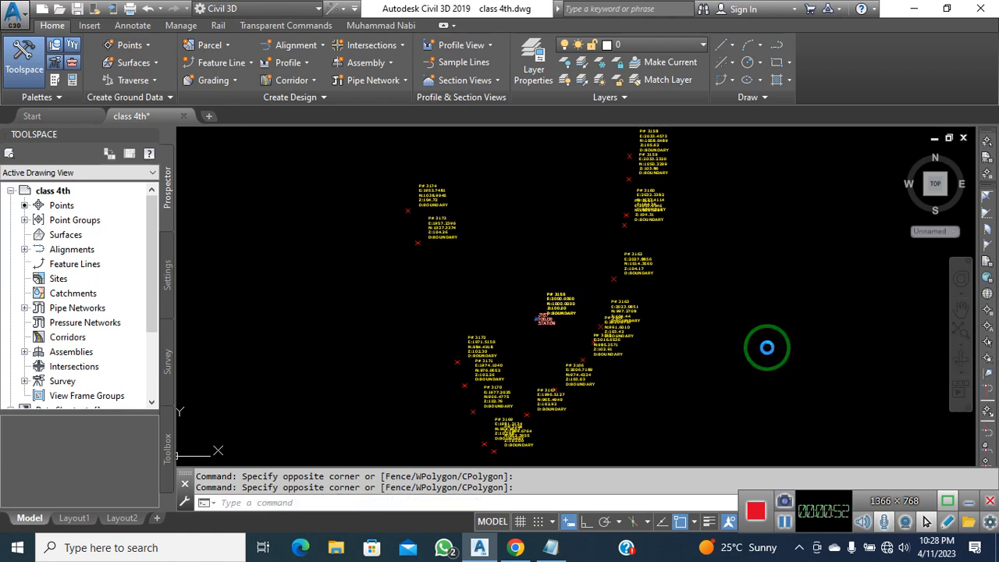
{"action": "left_click", "coordinate": [745, 306]}
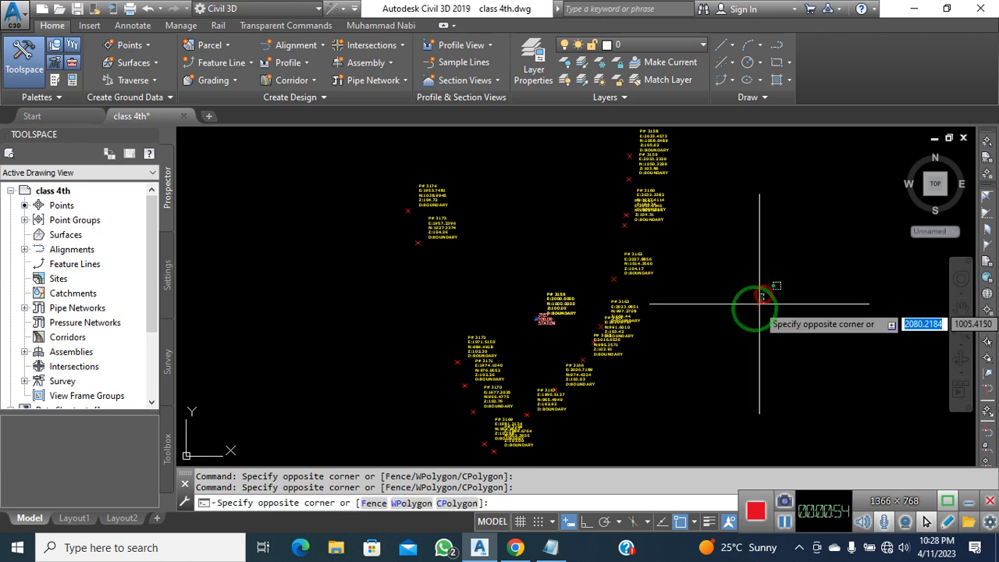
{"action": "left_click", "coordinate": [698, 317]}
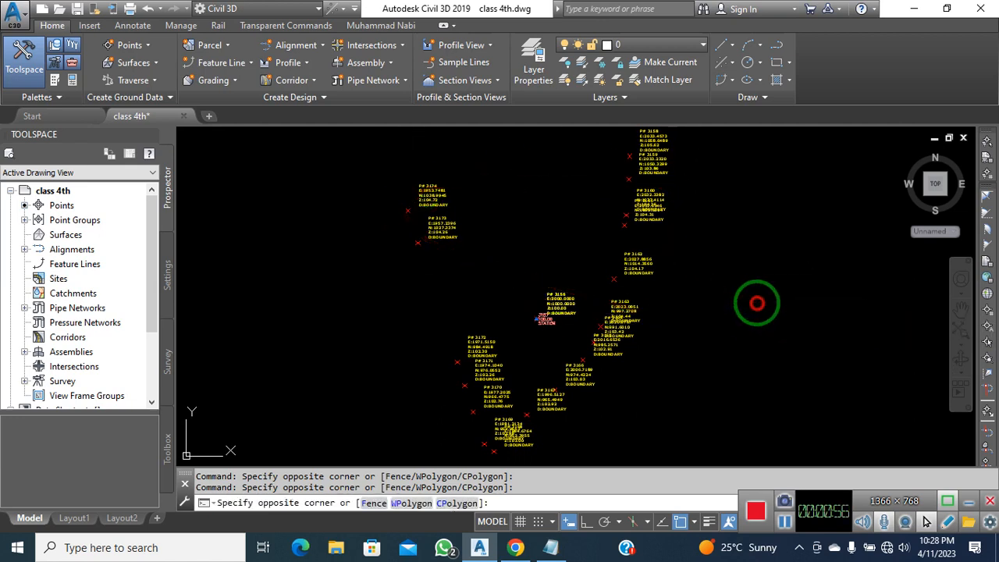
{"action": "middle_click_drag", "start_coordinate": [756, 318], "coordinate": [737, 330]}
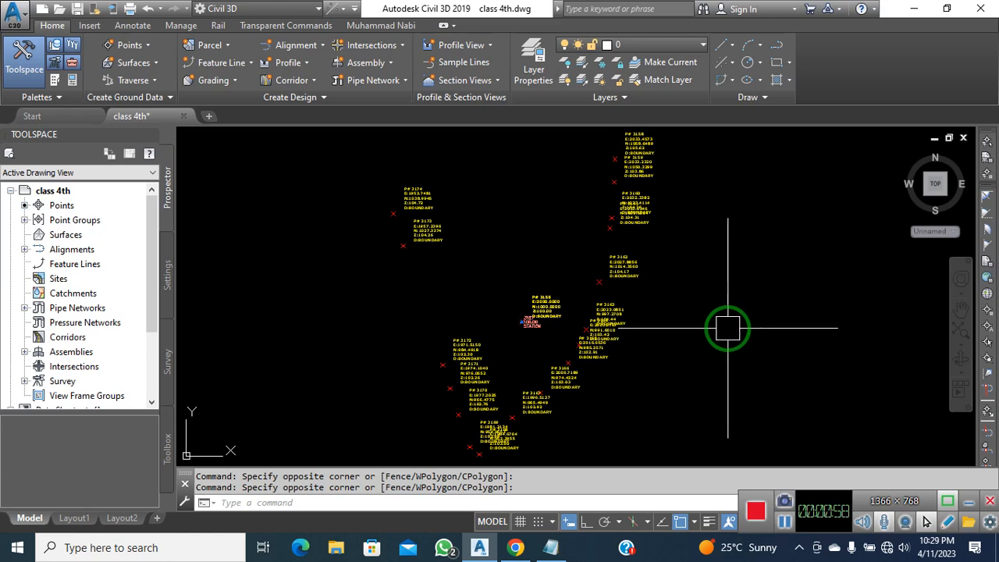
{"action": "left_click", "coordinate": [741, 306]}
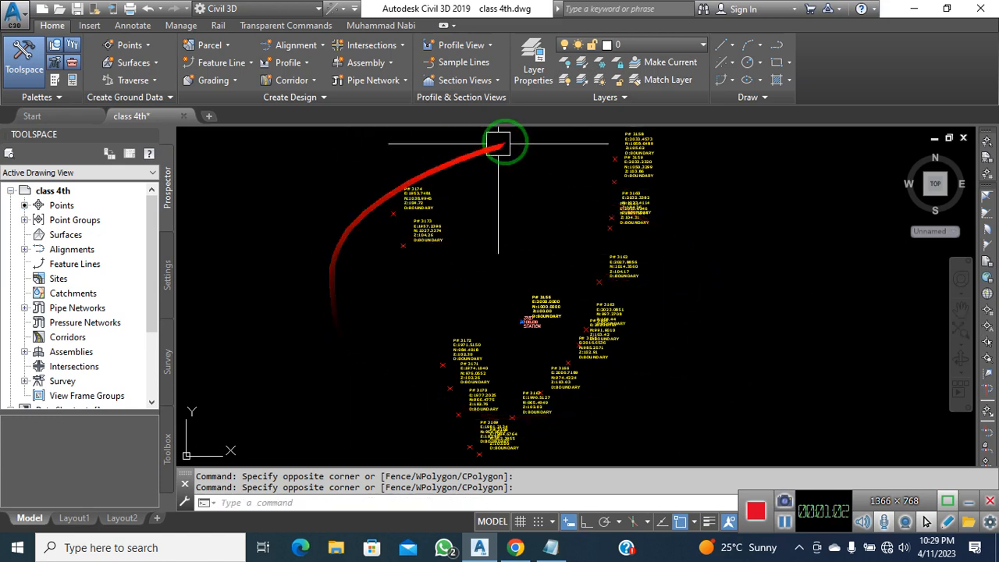
Save the drawing as class 5th.dwg inside the class 5th folder
{"action": "left_click", "coordinate": [14, 14]}
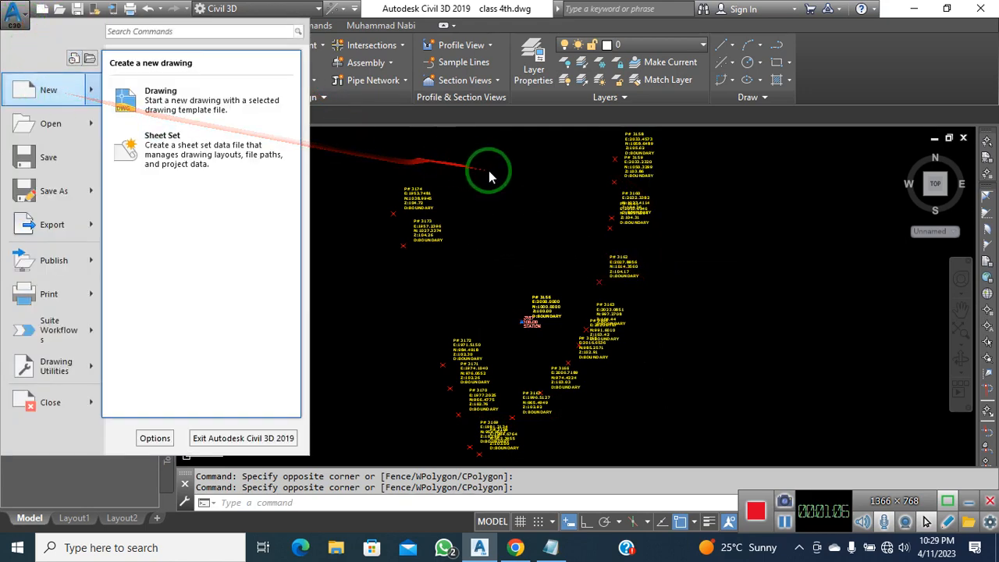
{"action": "left_click", "coordinate": [529, 168]}
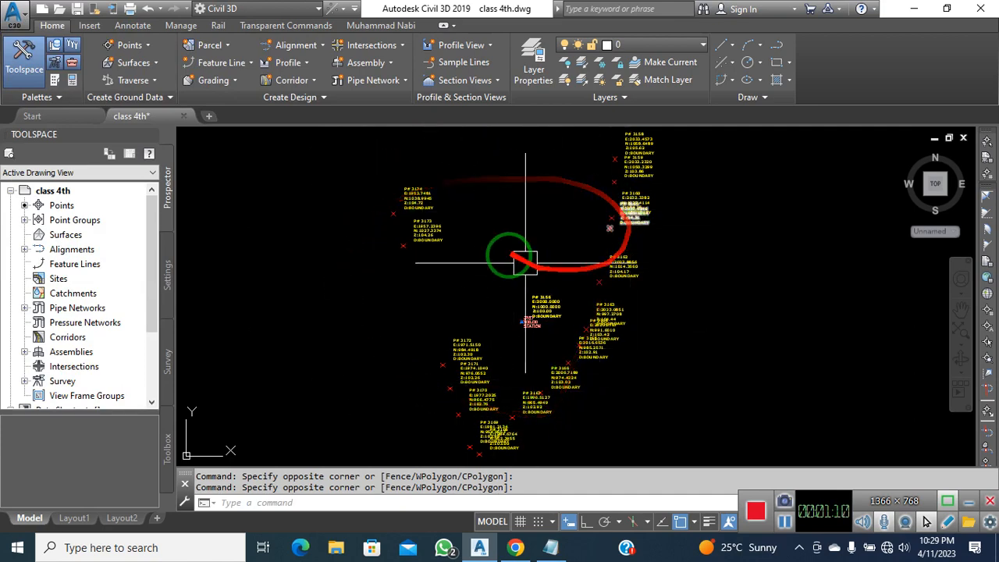
{"action": "left_click", "coordinate": [16, 18]}
{"action": "left_click", "coordinate": [47, 189]}
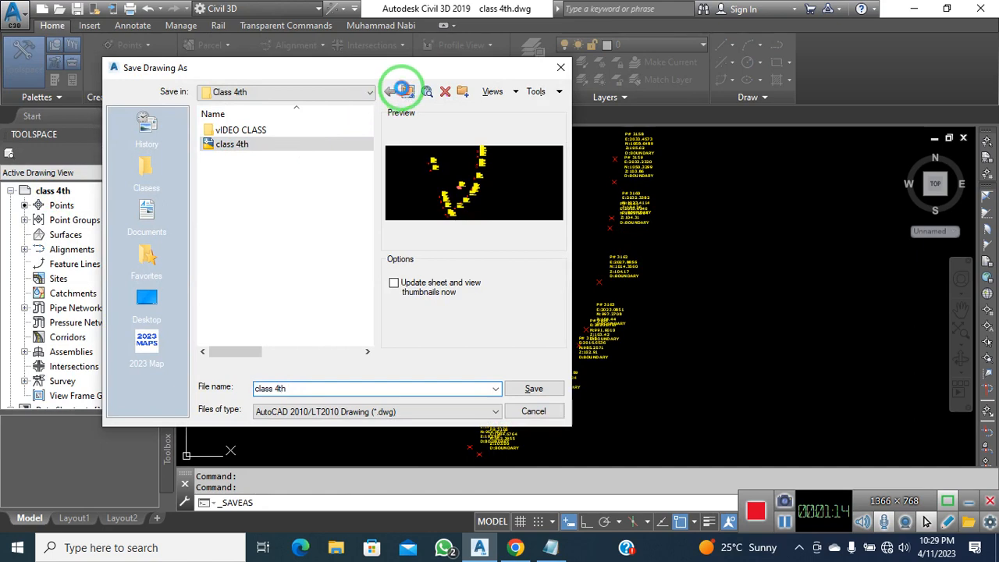
{"action": "left_click", "coordinate": [400, 89]}
{"action": "double_click", "coordinate": [258, 186]}
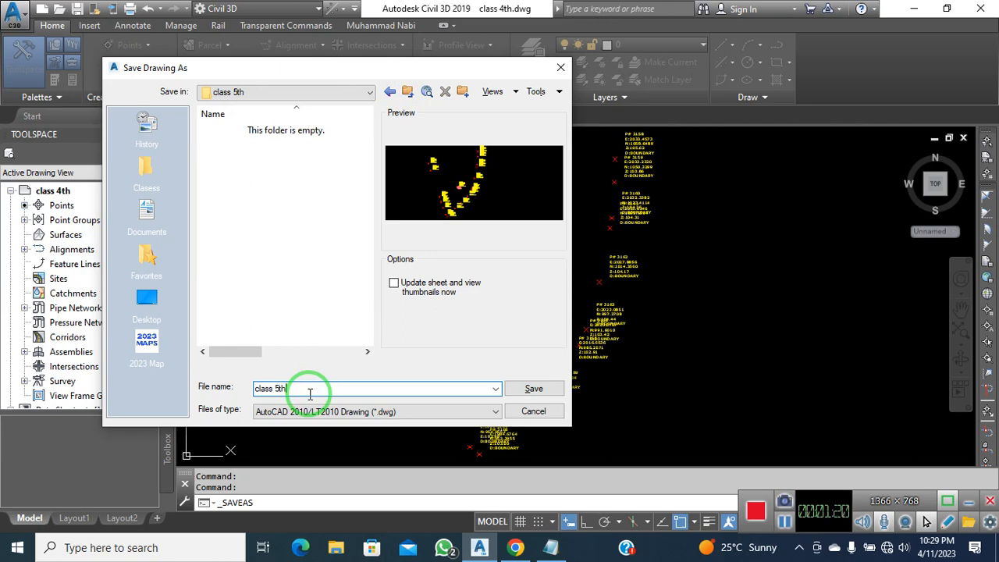
{"action": "left_click", "coordinate": [530, 389]}
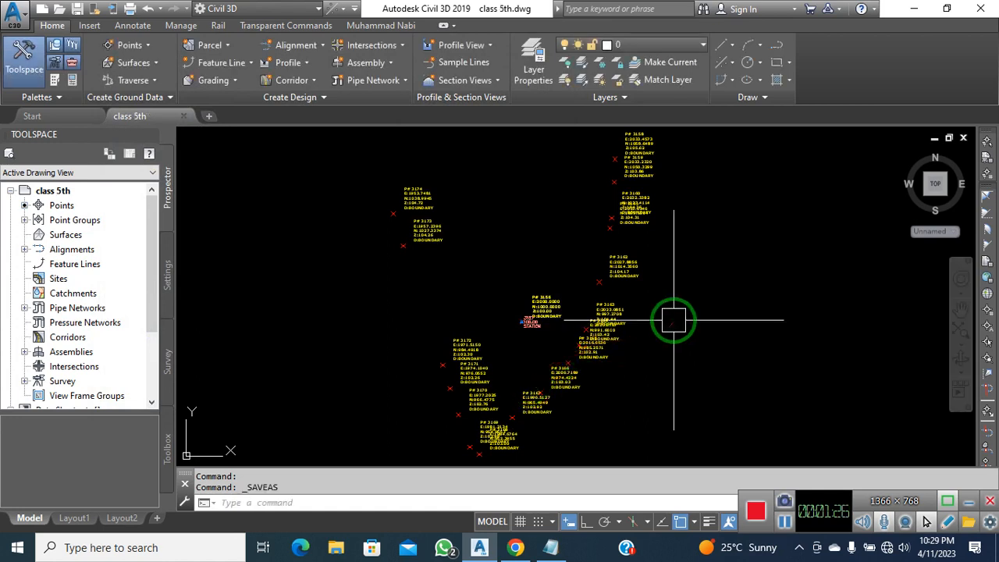
Delete every point through the _All Points group in Prospector, then zoom extents
{"action": "left_click", "coordinate": [710, 336]}
{"action": "scroll", "coordinate": [711, 339], "scroll_direction": "down", "scroll_amount": 2}
{"action": "left_click", "coordinate": [715, 180]}
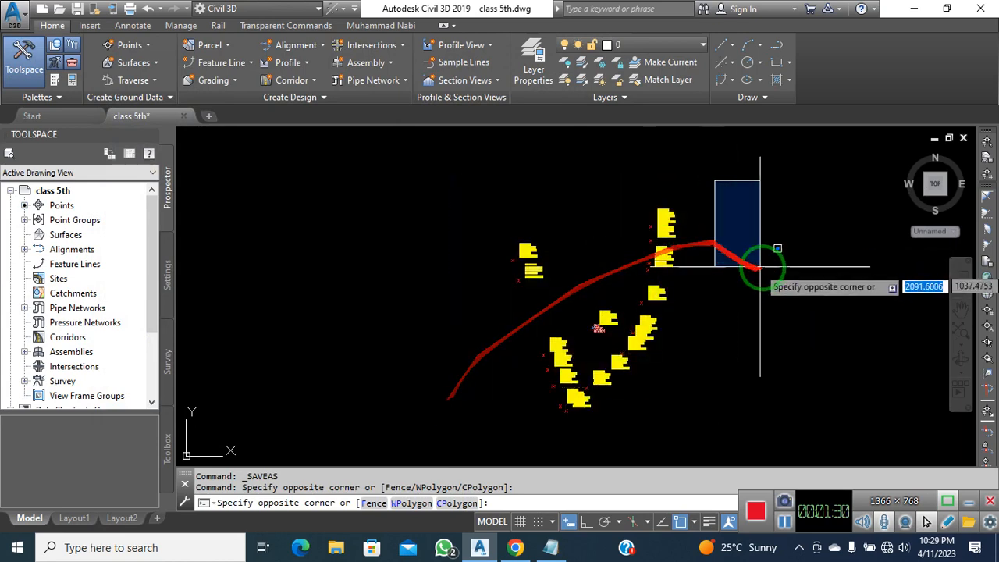
{"action": "left_click", "coordinate": [70, 222]}
{"action": "double_click", "coordinate": [71, 221]}
{"action": "right_click", "coordinate": [81, 234]}
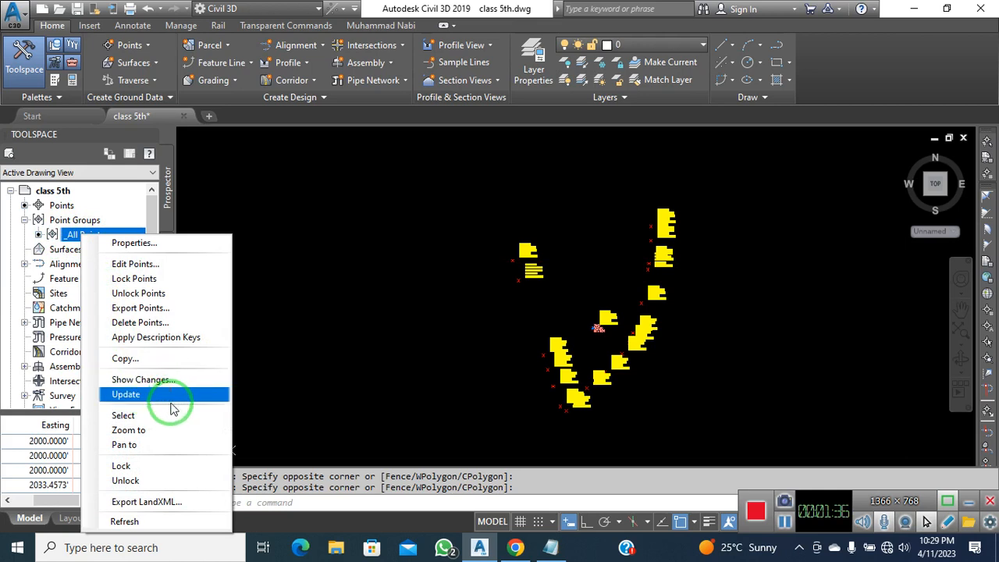
{"action": "left_click", "coordinate": [160, 323]}
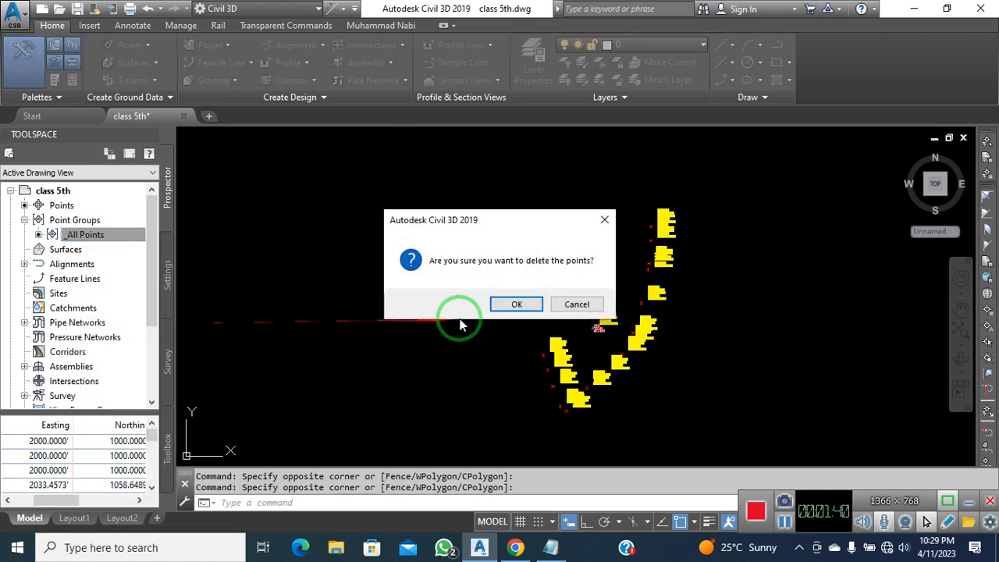
{"action": "left_click", "coordinate": [516, 304]}
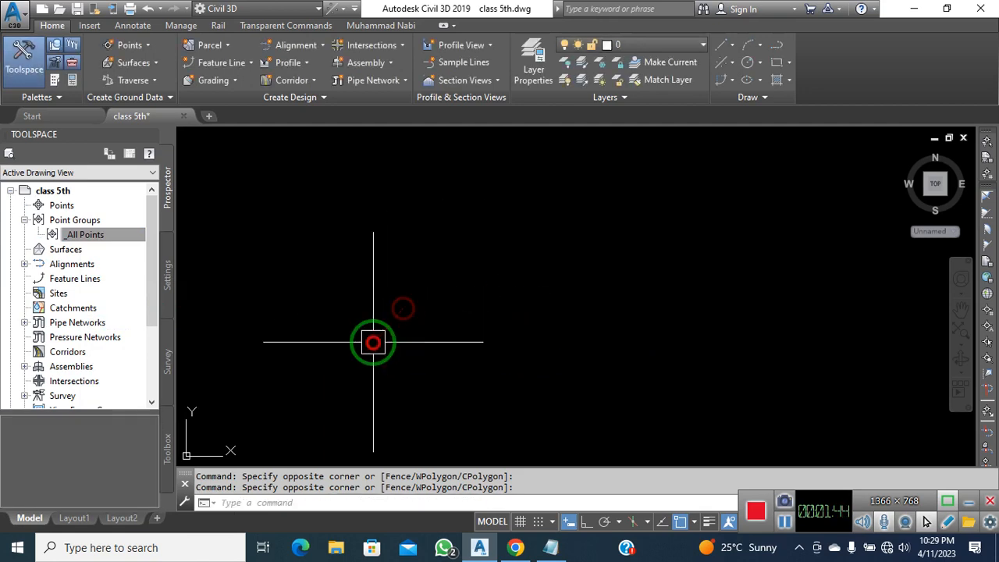
{"action": "middle_click", "coordinate": [450, 304]}
{"action": "middle_click", "coordinate": [450, 305]}
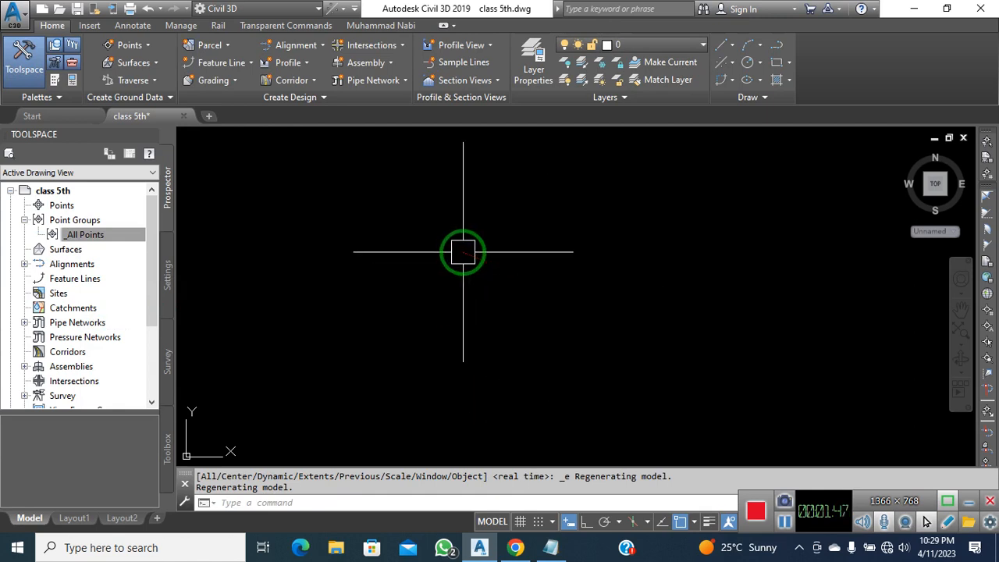
Start Import Points from the Points menu and add PENZ Space Delimated from the class 5th folder
{"action": "left_click", "coordinate": [69, 205]}
{"action": "right_click", "coordinate": [72, 206]}
{"action": "left_click", "coordinate": [117, 217]}
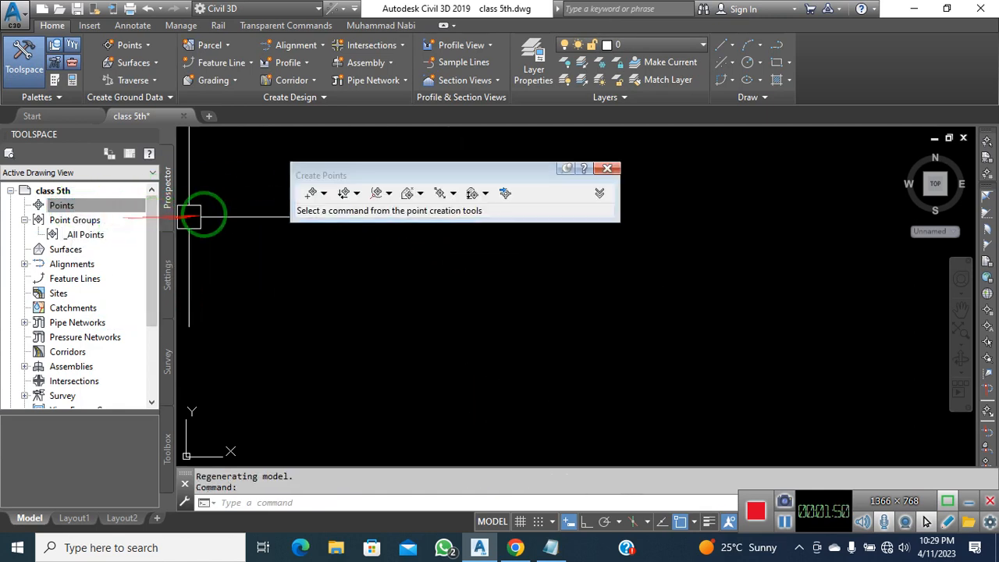
{"action": "left_click", "coordinate": [504, 194]}
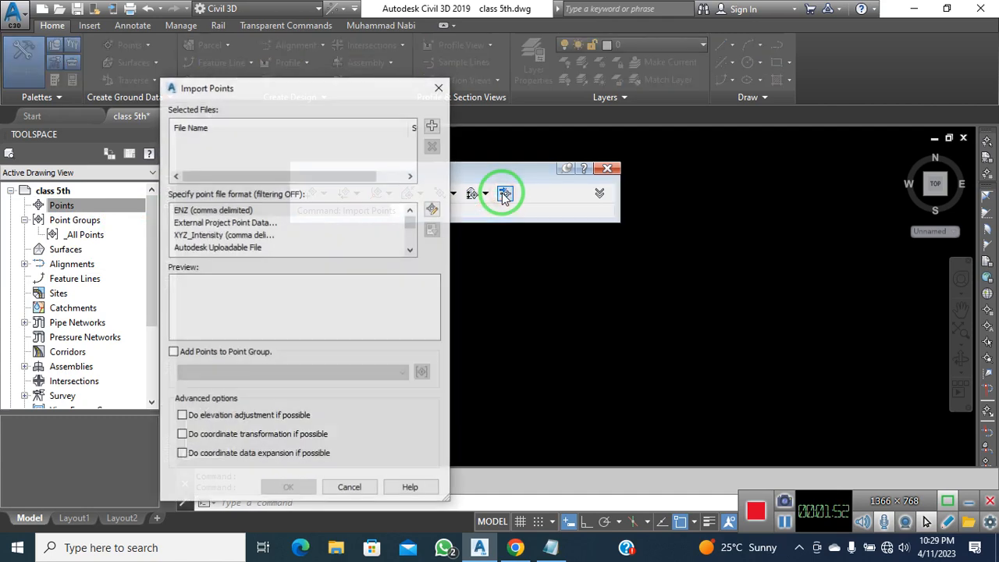
{"action": "left_click", "coordinate": [431, 124]}
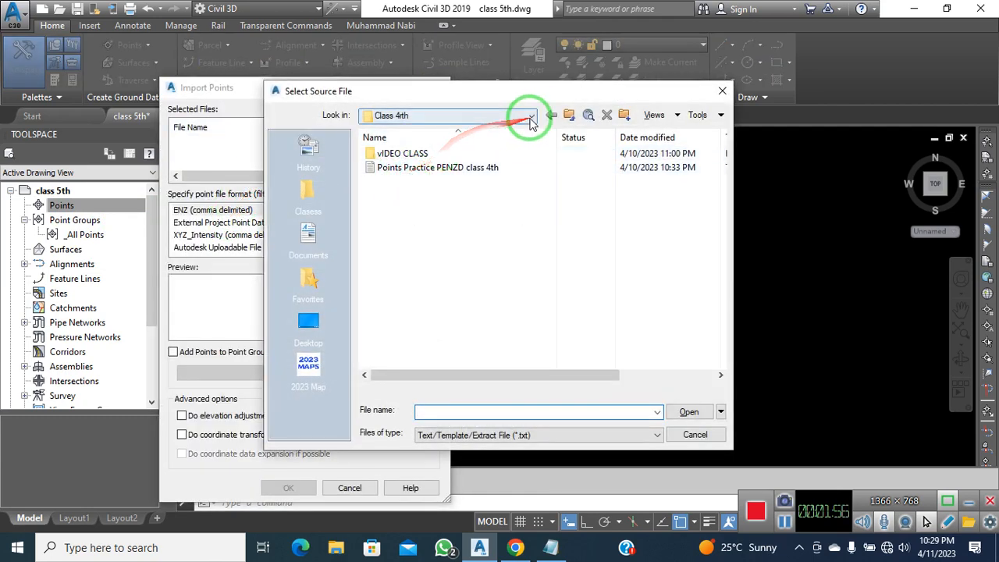
{"action": "left_click", "coordinate": [567, 116]}
{"action": "double_click", "coordinate": [394, 207]}
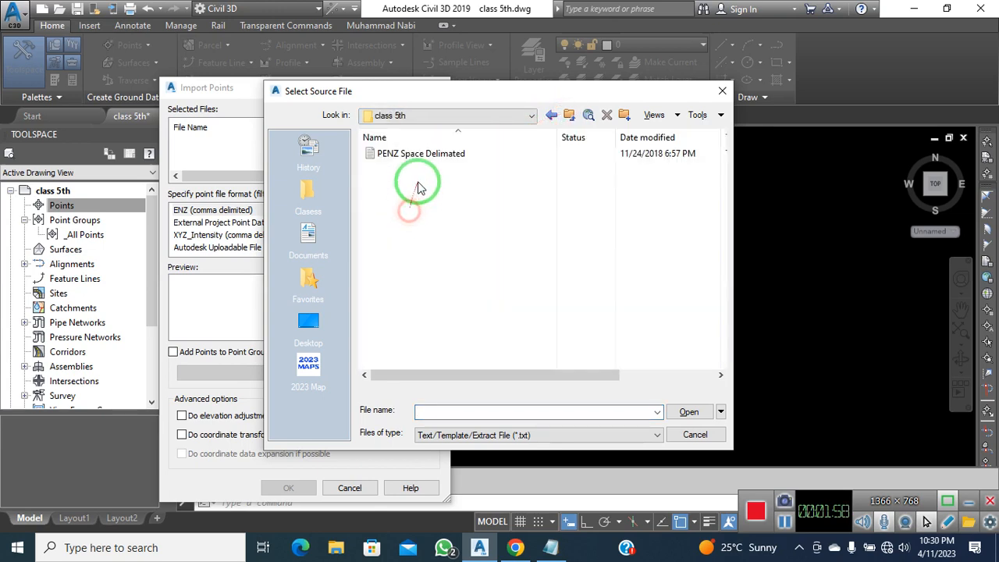
{"action": "left_click", "coordinate": [396, 155]}
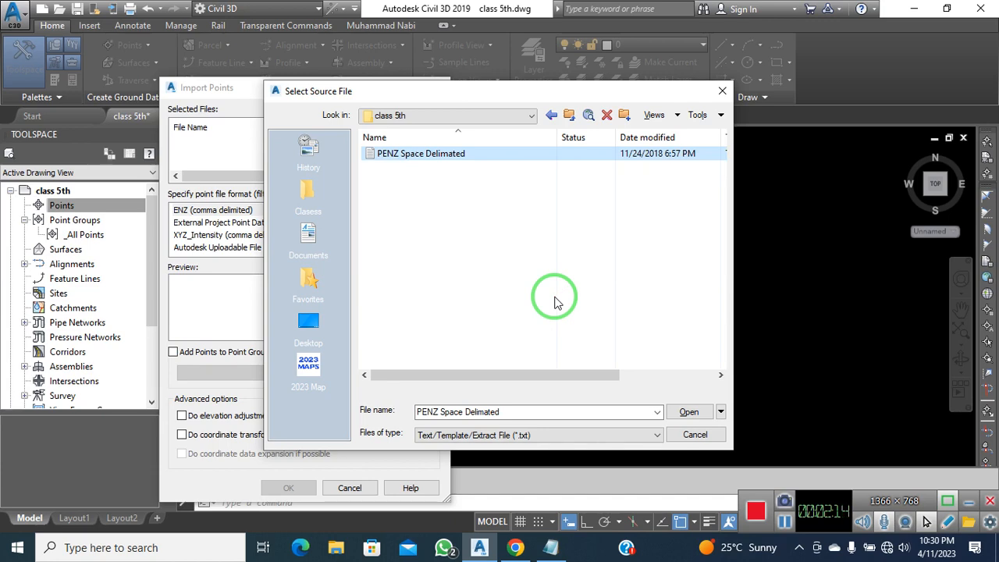
{"action": "left_click", "coordinate": [690, 414]}
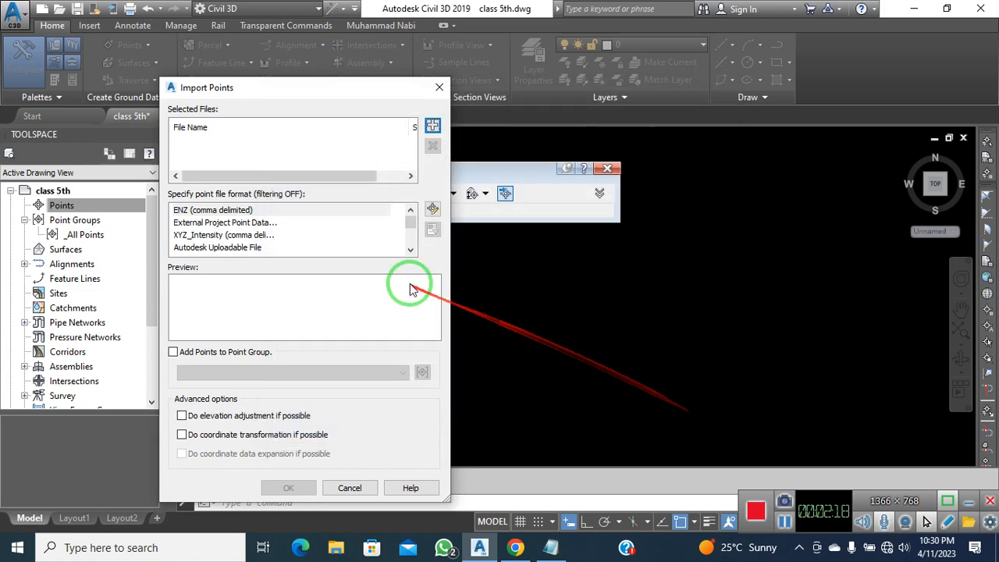
Choose the PENZ (space delimited) format, review the preview, and import the points
{"action": "left_click", "coordinate": [222, 224]}
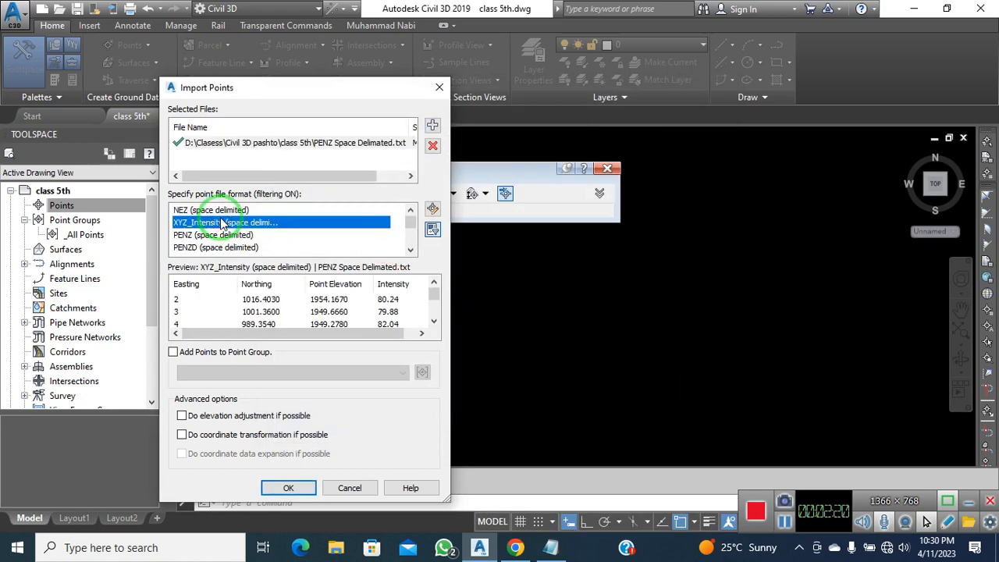
{"action": "left_click", "coordinate": [224, 236]}
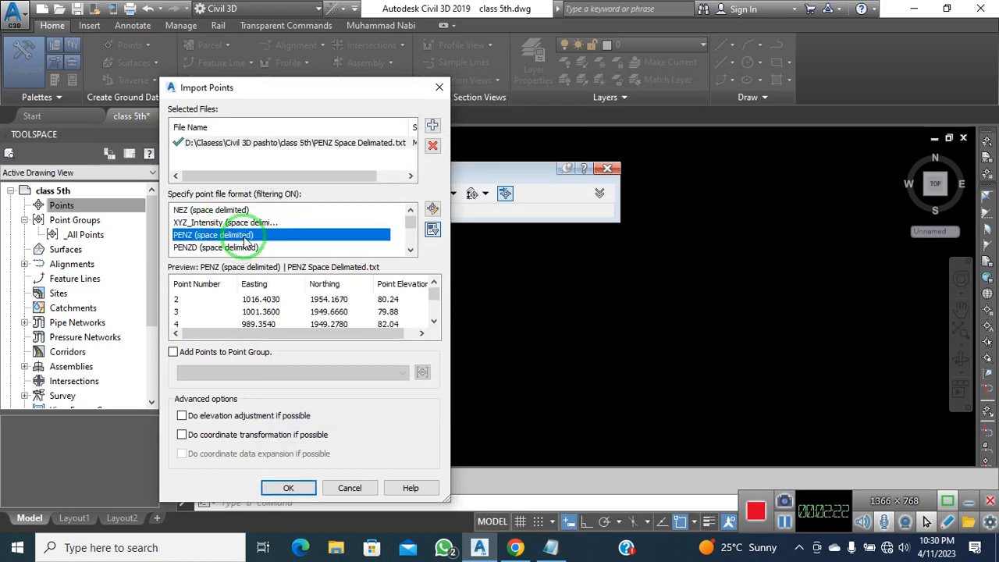
{"action": "scroll", "coordinate": [292, 252], "scroll_direction": "down", "scroll_amount": 3}
{"action": "scroll", "coordinate": [232, 247], "scroll_direction": "up", "scroll_amount": 1}
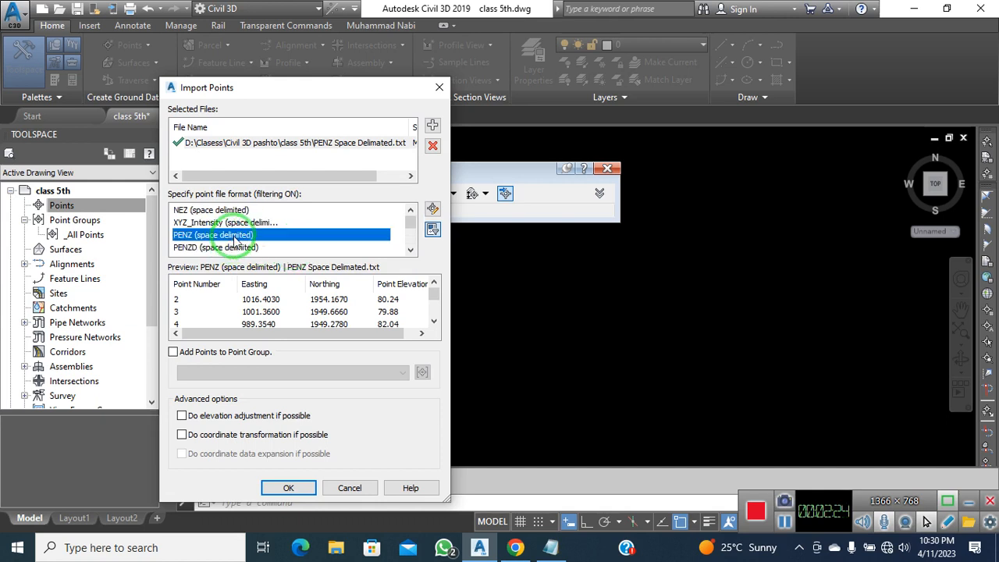
{"action": "scroll", "coordinate": [235, 238], "scroll_direction": "down", "scroll_amount": 2}
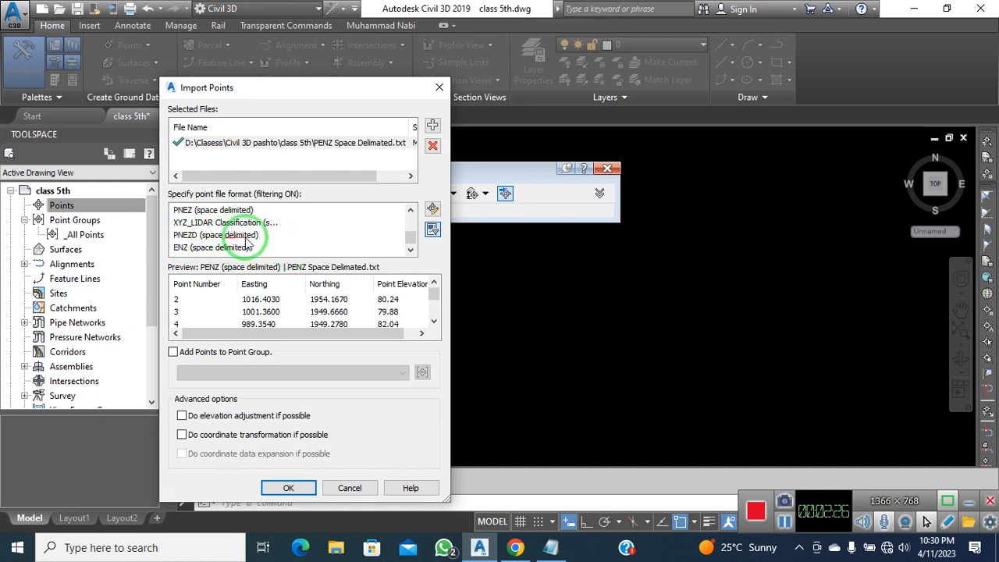
{"action": "scroll", "coordinate": [246, 244], "scroll_direction": "up", "scroll_amount": 1}
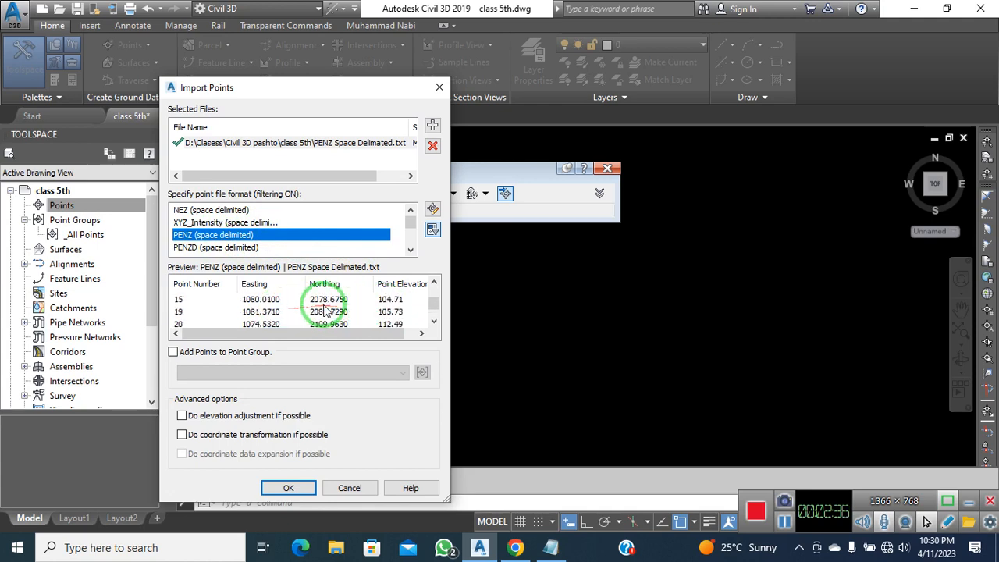
{"action": "left_click", "coordinate": [288, 487]}
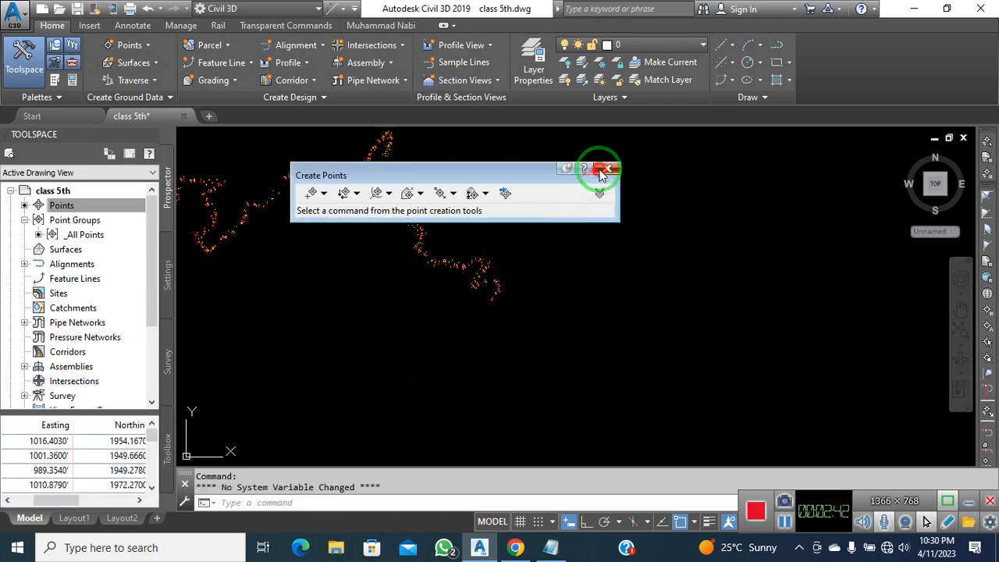
Close the Create Points toolbar and zoom in toward road points 5–7
{"action": "left_click", "coordinate": [606, 168]}
{"action": "left_click", "coordinate": [587, 185]}
{"action": "left_click", "coordinate": [556, 211]}
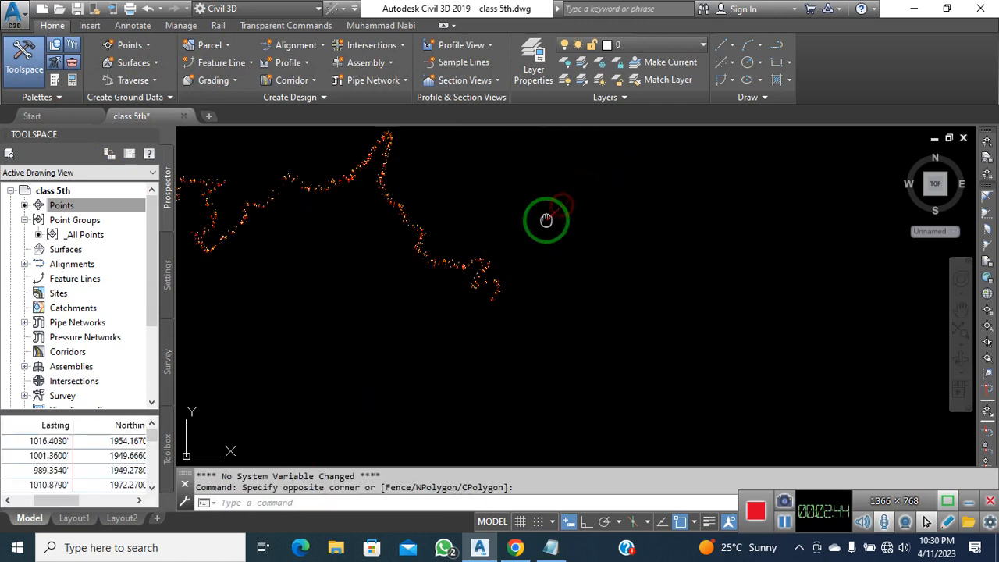
{"action": "middle_click_drag", "start_coordinate": [546, 220], "coordinate": [743, 306]}
{"action": "scroll", "coordinate": [541, 338], "scroll_direction": "up", "scroll_amount": 2}
{"action": "middle_click_drag", "start_coordinate": [542, 338], "coordinate": [551, 337]}
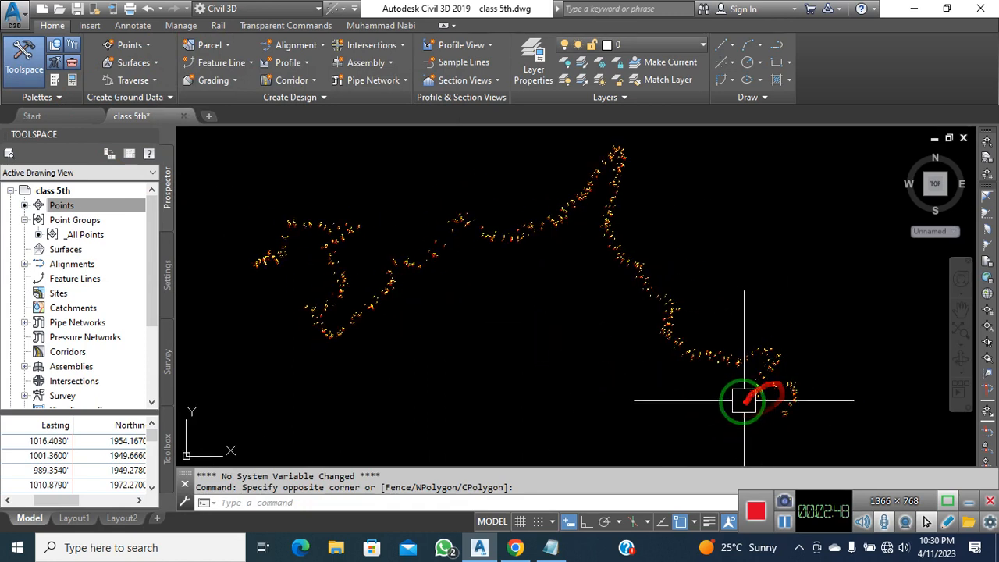
{"action": "scroll", "coordinate": [791, 414], "scroll_direction": "up", "scroll_amount": 5}
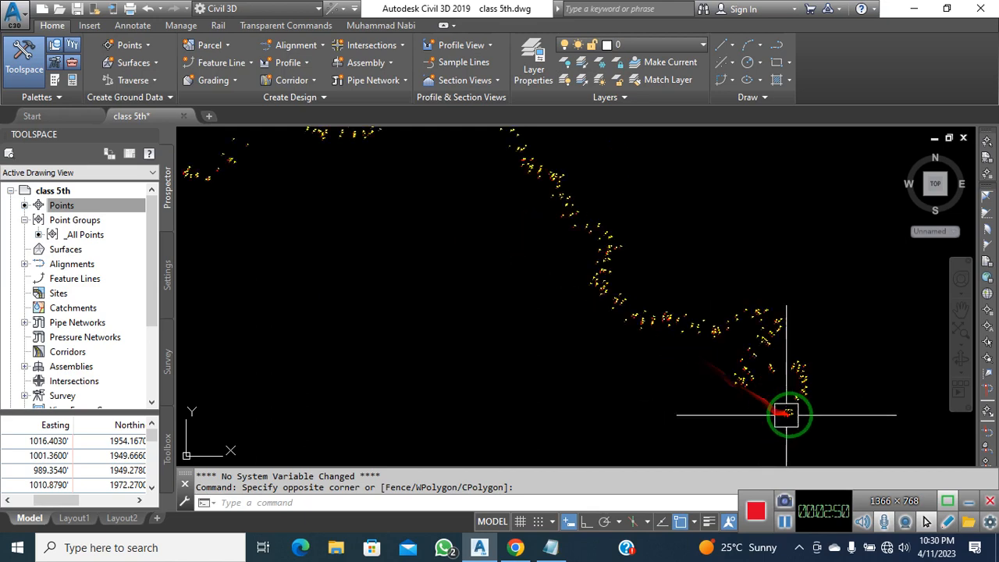
{"action": "middle_click_drag", "start_coordinate": [791, 414], "coordinate": [766, 404]}
{"action": "scroll", "coordinate": [697, 361], "scroll_direction": "up", "scroll_amount": 8}
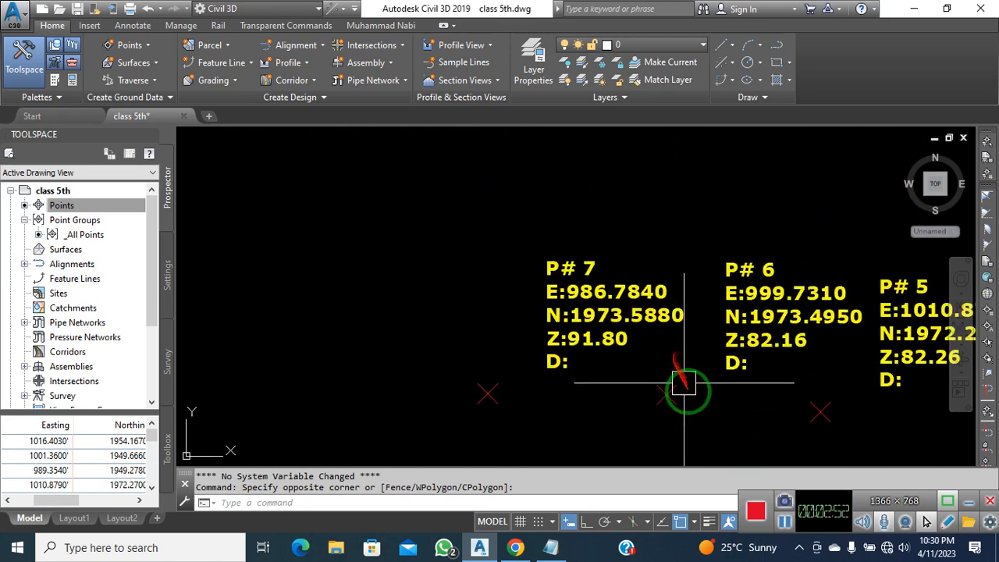
Pan and zoom across the point labels to check their number, E, N and Z values
{"action": "mouse_move", "coordinate": [706, 416]}
{"action": "middle_mouse_down"}
{"action": "mouse_move", "coordinate": [642, 392]}
{"action": "mouse_move", "coordinate": [555, 381]}
{"action": "mouse_move", "coordinate": [479, 332]}
{"action": "middle_mouse_up"}
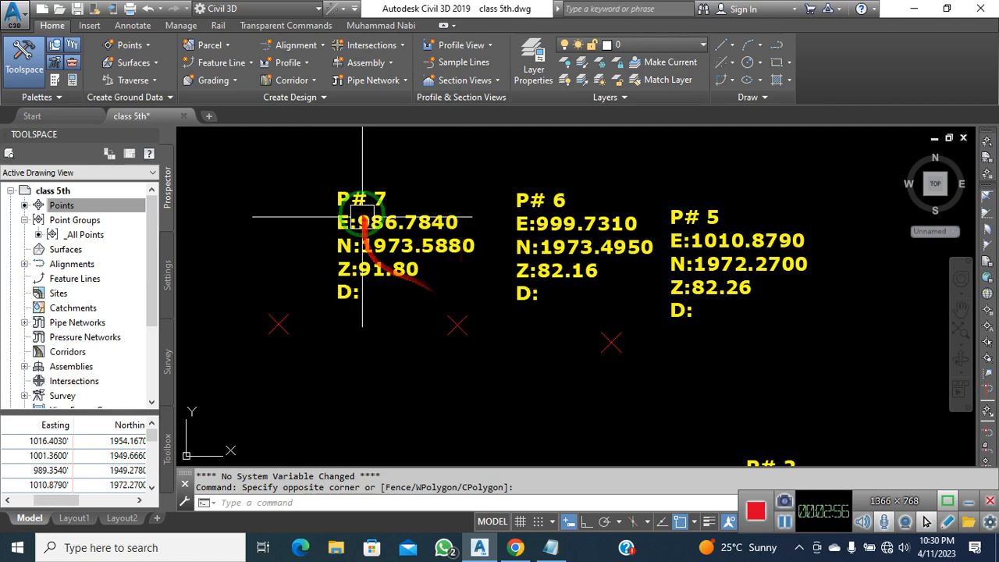
{"action": "scroll", "coordinate": [378, 198], "scroll_direction": "down", "scroll_amount": 2}
{"action": "scroll", "coordinate": [376, 196], "scroll_direction": "up", "scroll_amount": 2}
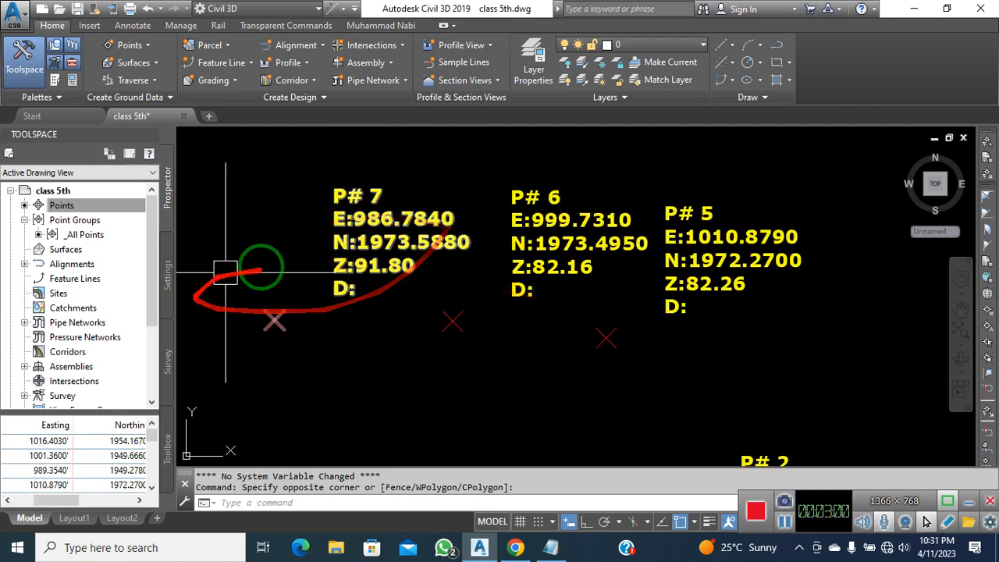
{"action": "scroll", "coordinate": [520, 282], "scroll_direction": "down", "scroll_amount": 10}
{"action": "scroll", "coordinate": [546, 287], "scroll_direction": "down", "scroll_amount": 4}
{"action": "middle_click_drag", "start_coordinate": [492, 278], "coordinate": [586, 372]}
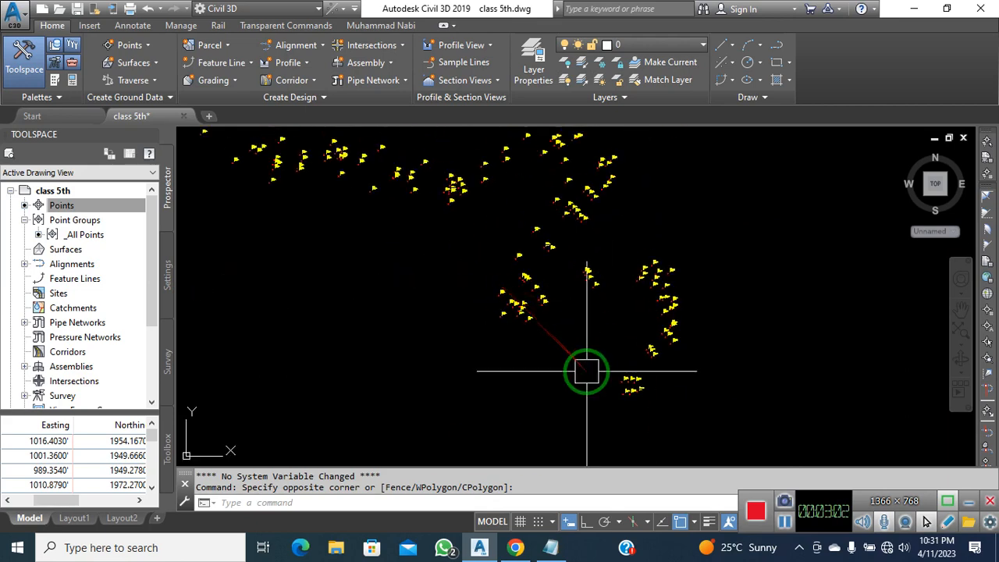
{"action": "scroll", "coordinate": [407, 236], "scroll_direction": "down", "scroll_amount": 4}
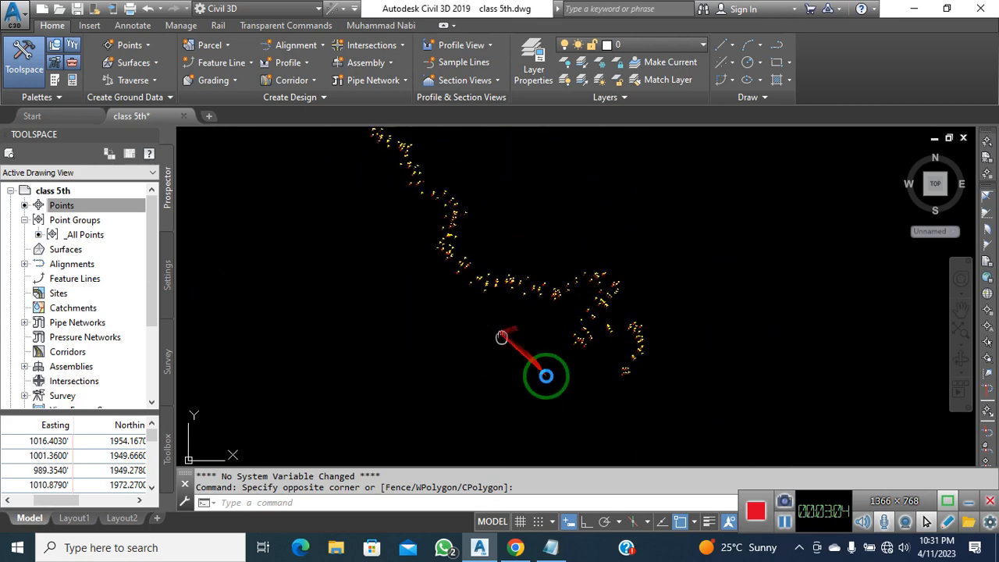
{"action": "middle_click_drag", "start_coordinate": [549, 366], "coordinate": [614, 356]}
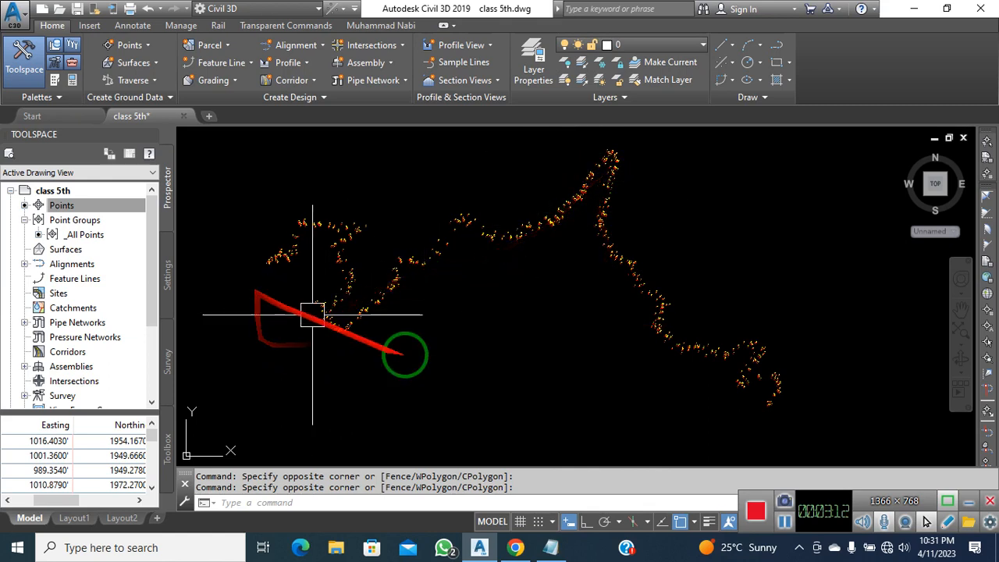
{"action": "middle_click_drag", "start_coordinate": [555, 419], "coordinate": [593, 416]}
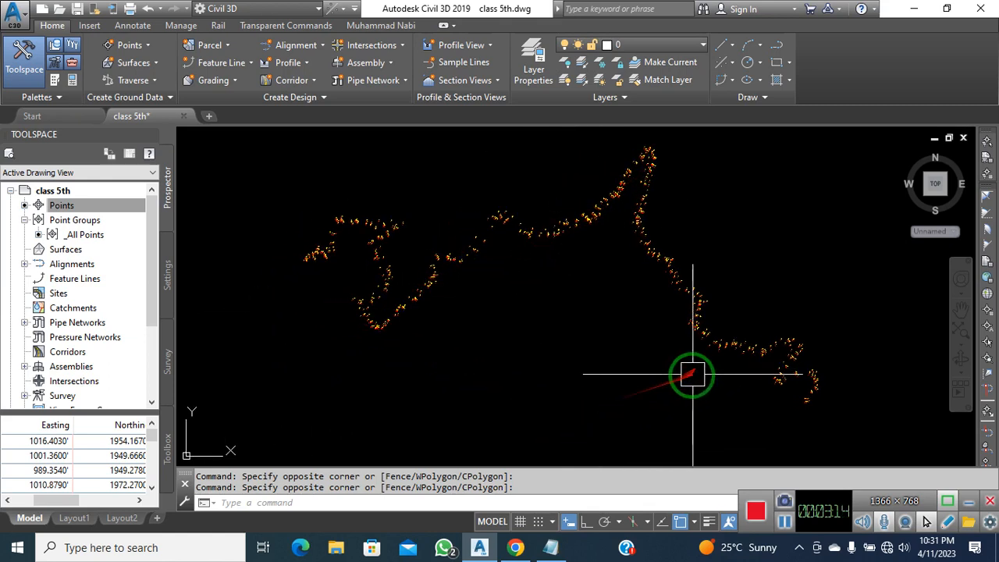
{"action": "scroll", "coordinate": [457, 257], "scroll_direction": "down", "scroll_amount": 2}
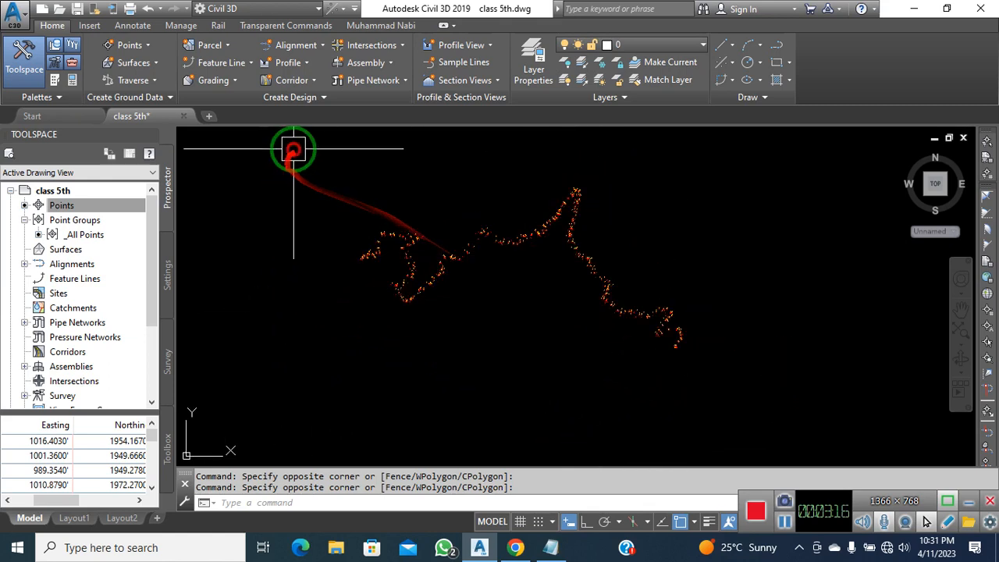
{"action": "left_click", "coordinate": [293, 148]}
Window-select all 755 COGO points and show their Properties, with raw description Level and layer V-NODE
{"action": "left_click", "coordinate": [835, 402]}
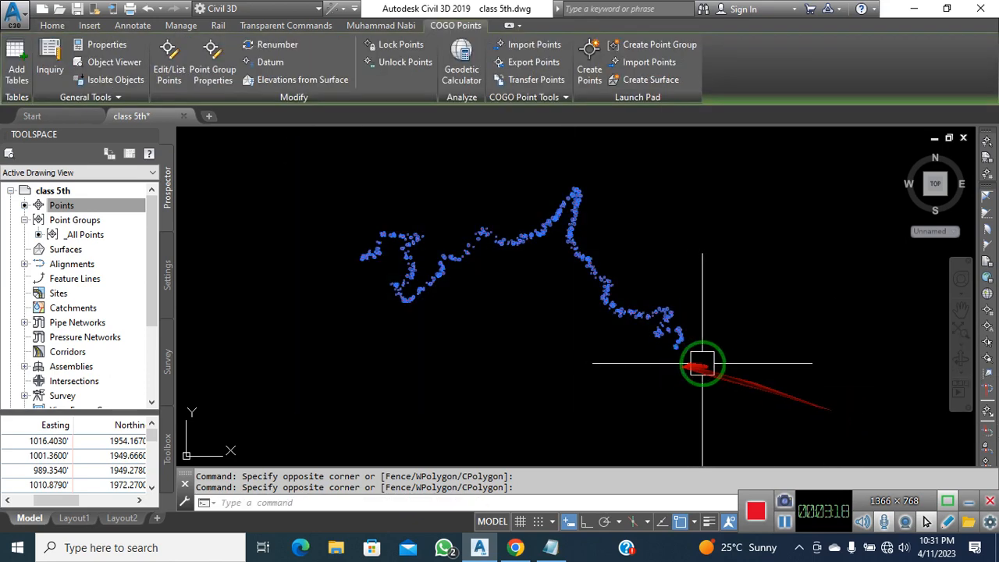
{"action": "scroll", "coordinate": [517, 340], "scroll_direction": "up", "scroll_amount": 3}
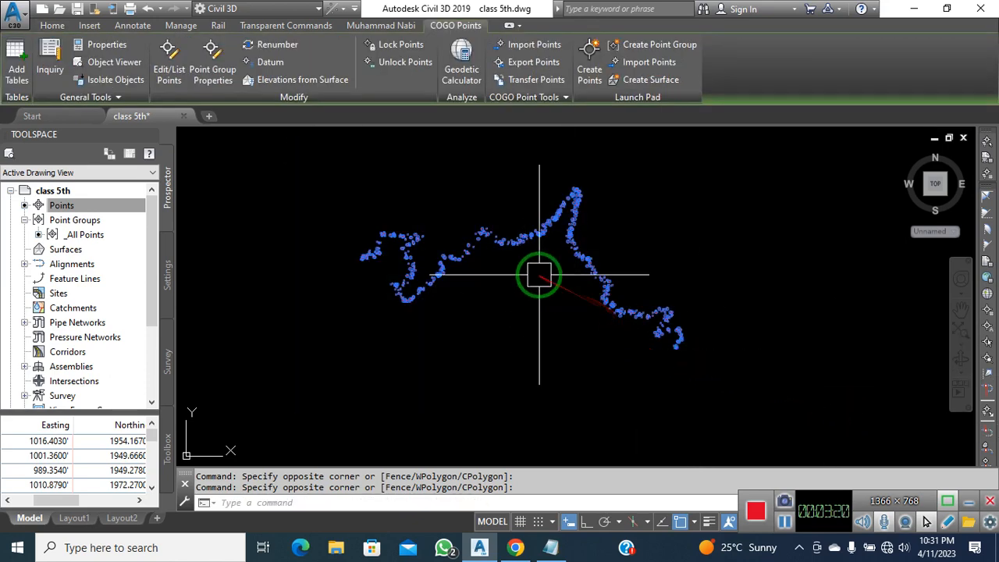
{"action": "middle_click_drag", "start_coordinate": [538, 274], "coordinate": [562, 308]}
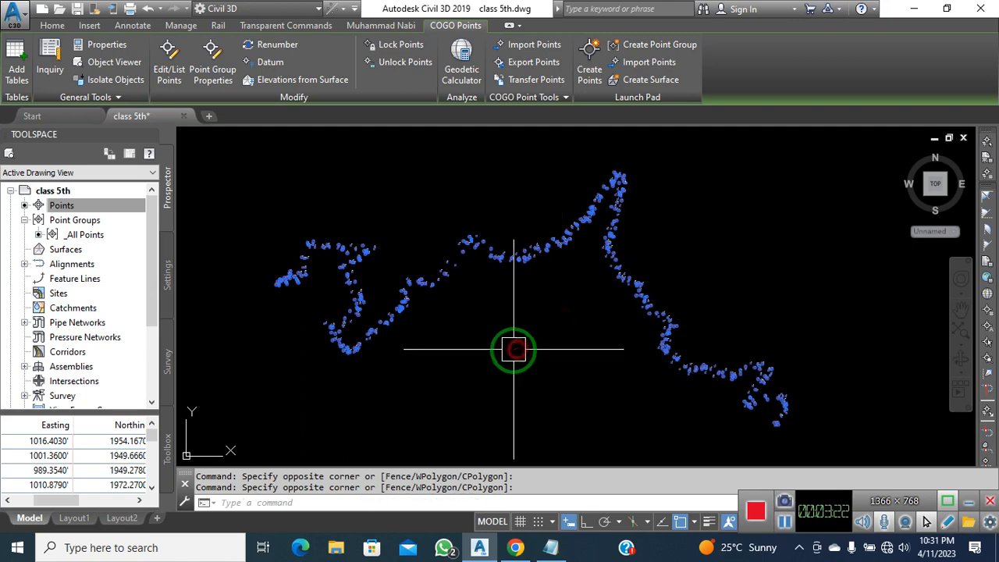
{"action": "right_click", "coordinate": [374, 182]}
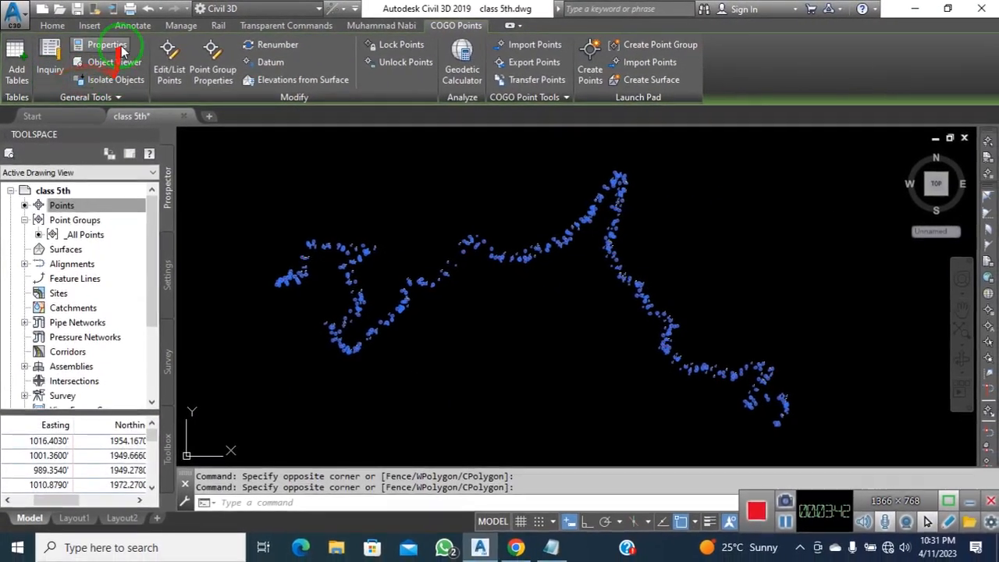
{"action": "left_click", "coordinate": [121, 51]}
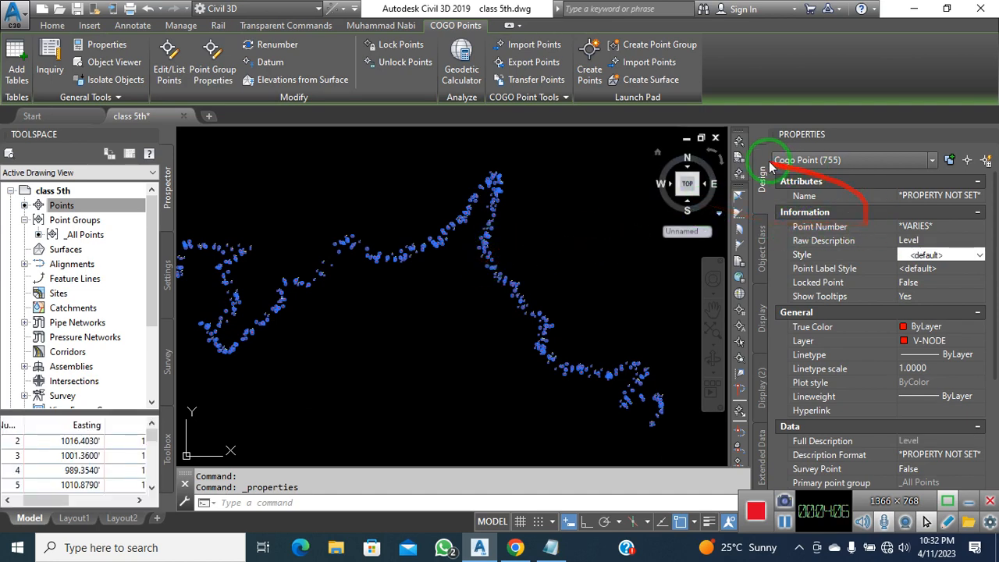
{"action": "left_click", "coordinate": [989, 135]}
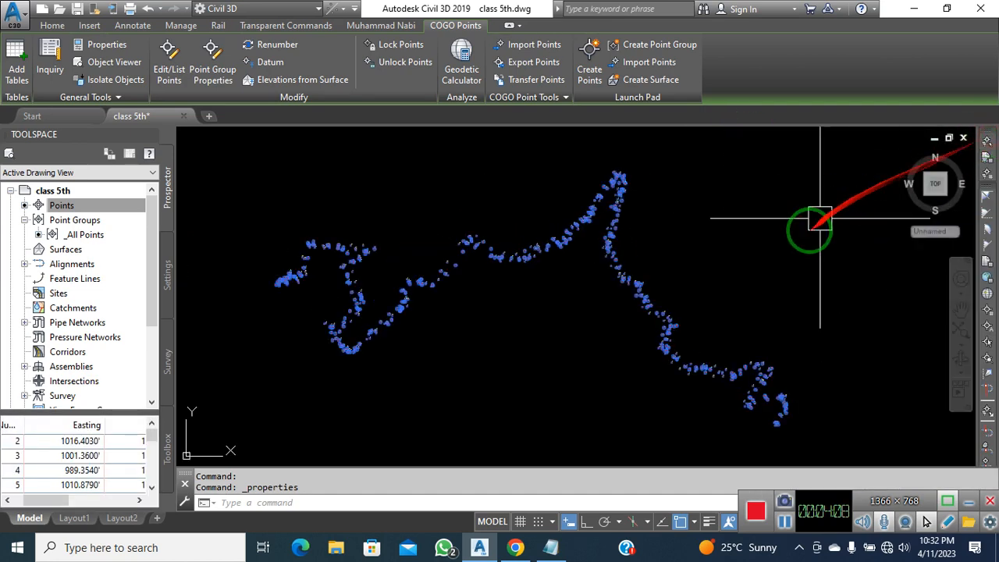
{"action": "left_click", "coordinate": [771, 256]}
{"action": "key", "text": "Escape"}
{"action": "key", "text": "Escape"}
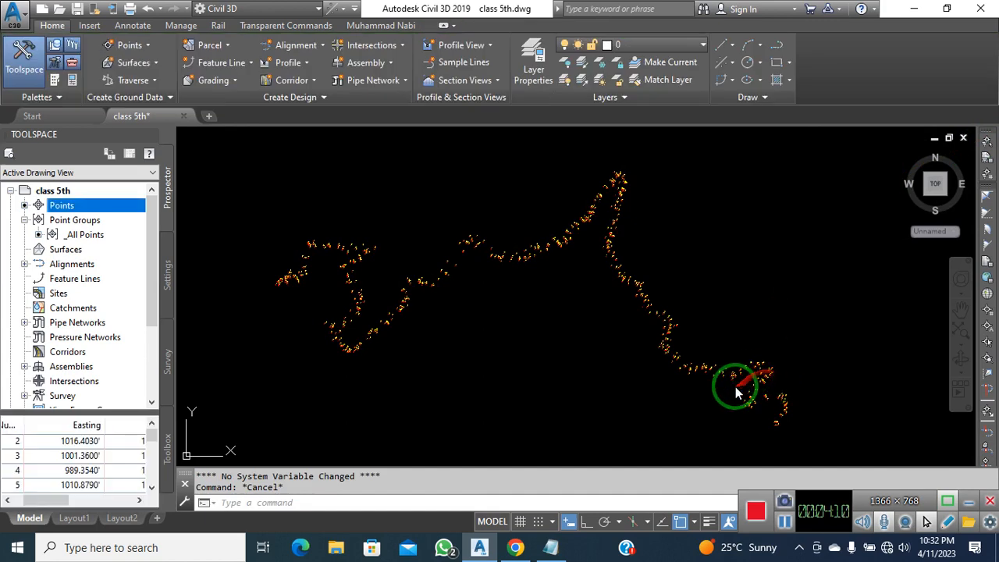
{"action": "left_click", "coordinate": [876, 383]}
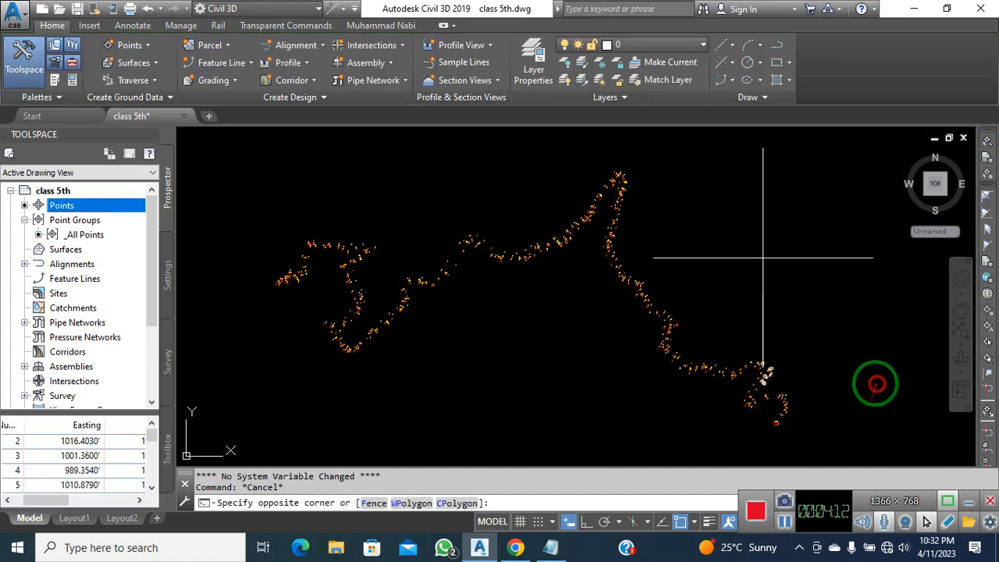
{"action": "left_click", "coordinate": [857, 434]}
{"action": "scroll", "coordinate": [792, 439], "scroll_direction": "up", "scroll_amount": 6}
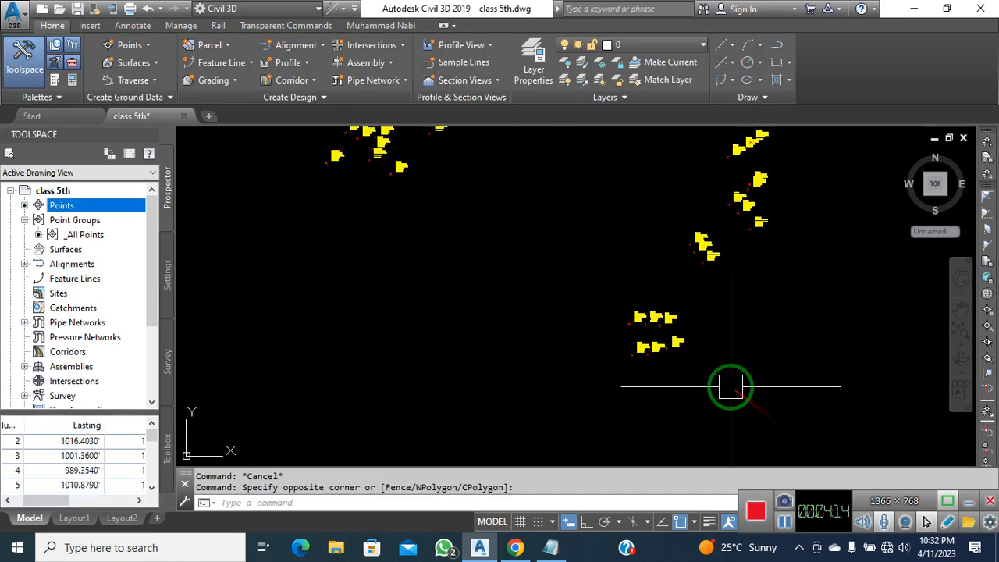
{"action": "scroll", "coordinate": [507, 331], "scroll_direction": "up", "scroll_amount": 5}
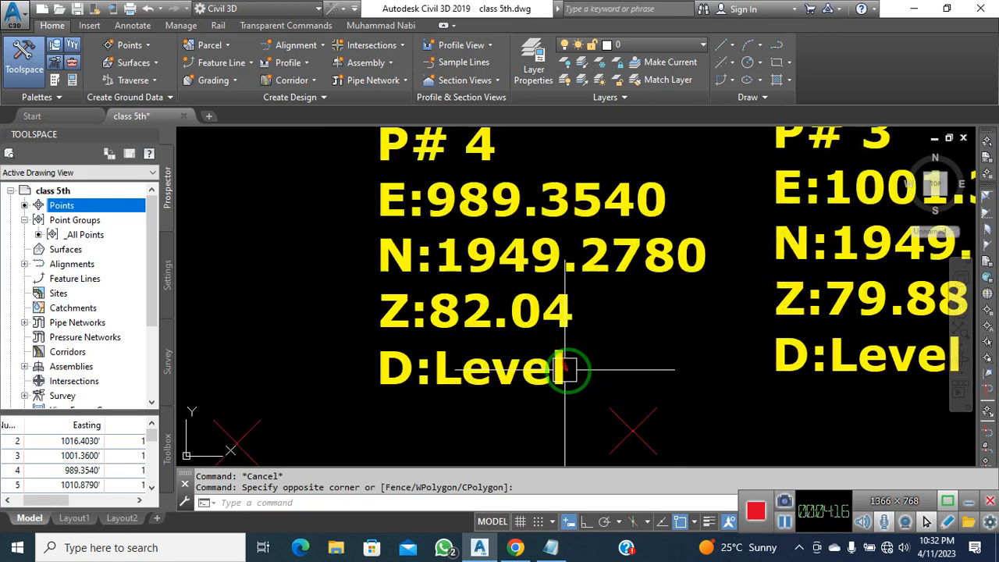
{"action": "scroll", "coordinate": [610, 292], "scroll_direction": "down", "scroll_amount": 5}
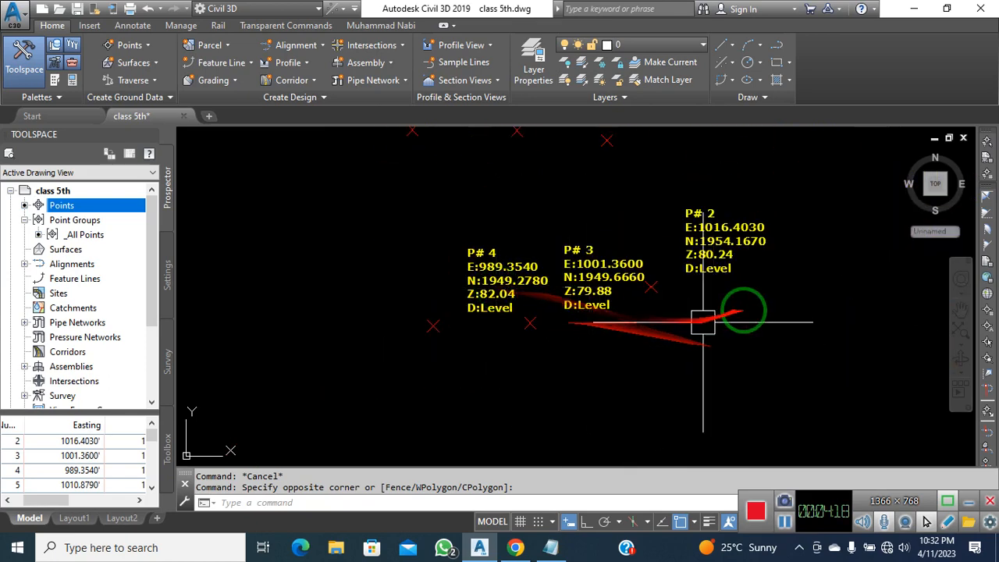
{"action": "middle_click_drag", "start_coordinate": [586, 257], "coordinate": [588, 337]}
{"action": "scroll", "coordinate": [588, 338], "scroll_direction": "down", "scroll_amount": 10}
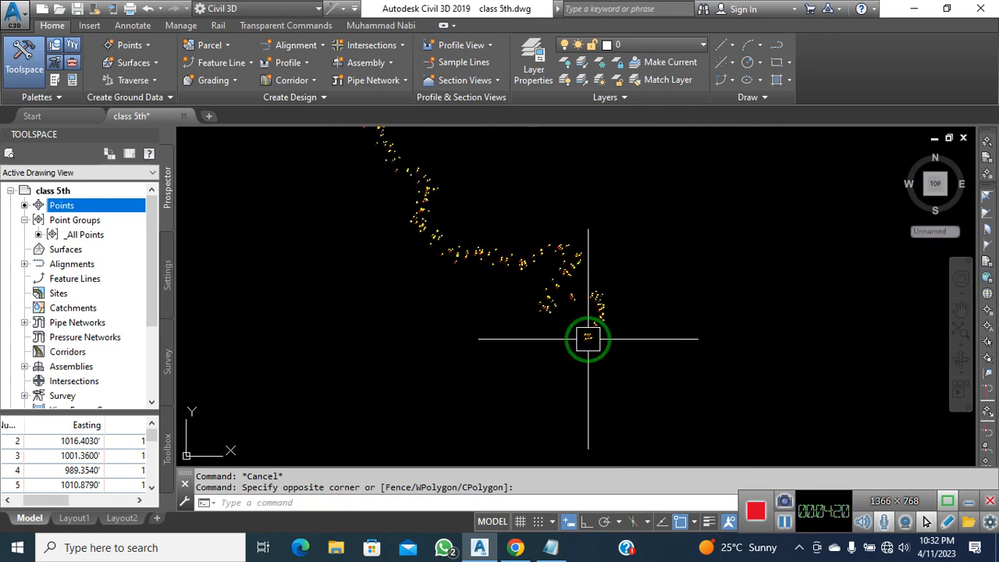
{"action": "mouse_move", "coordinate": [346, 250]}
{"action": "middle_mouse_down"}
{"action": "mouse_move", "coordinate": [531, 347]}
{"action": "mouse_move", "coordinate": [612, 360]}
{"action": "middle_mouse_up"}
{"action": "scroll", "coordinate": [520, 280], "scroll_direction": "down", "scroll_amount": 2}
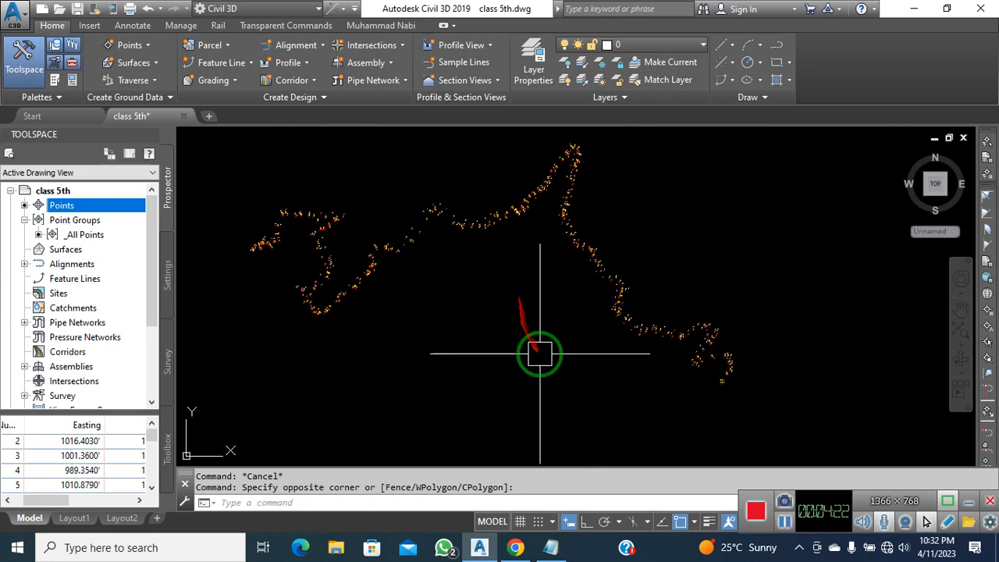
{"action": "middle_click_drag", "start_coordinate": [538, 343], "coordinate": [538, 335]}
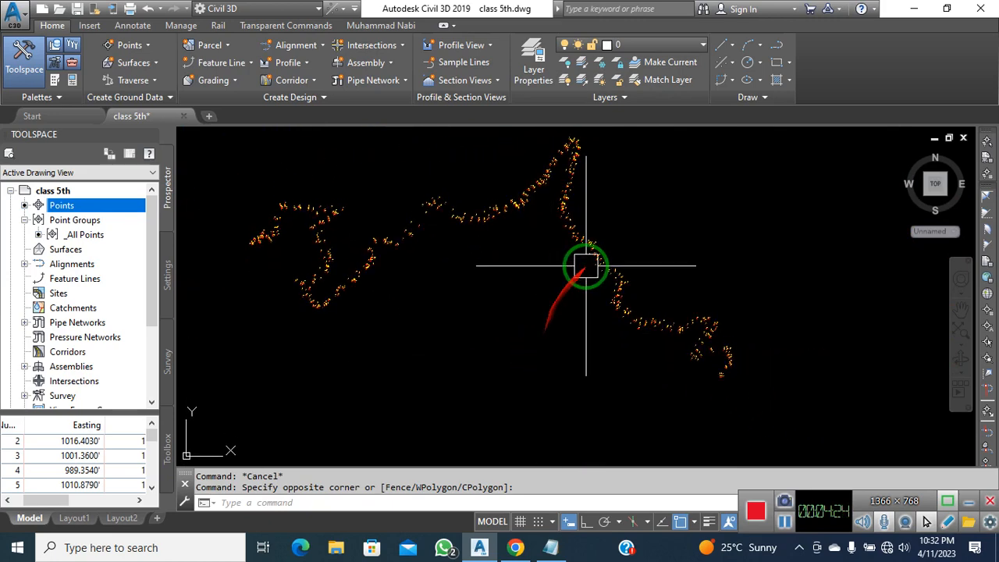
{"action": "scroll", "coordinate": [732, 385], "scroll_direction": "up", "scroll_amount": 5}
{"action": "scroll", "coordinate": [729, 398], "scroll_direction": "up", "scroll_amount": 3}
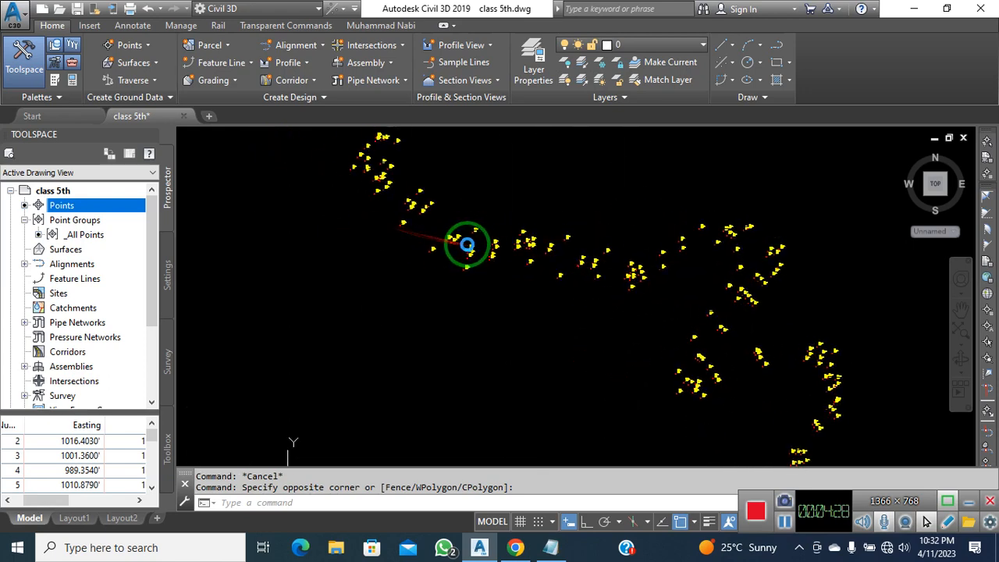
{"action": "scroll", "coordinate": [515, 252], "scroll_direction": "down", "scroll_amount": 3}
{"action": "scroll", "coordinate": [648, 328], "scroll_direction": "up", "scroll_amount": 4}
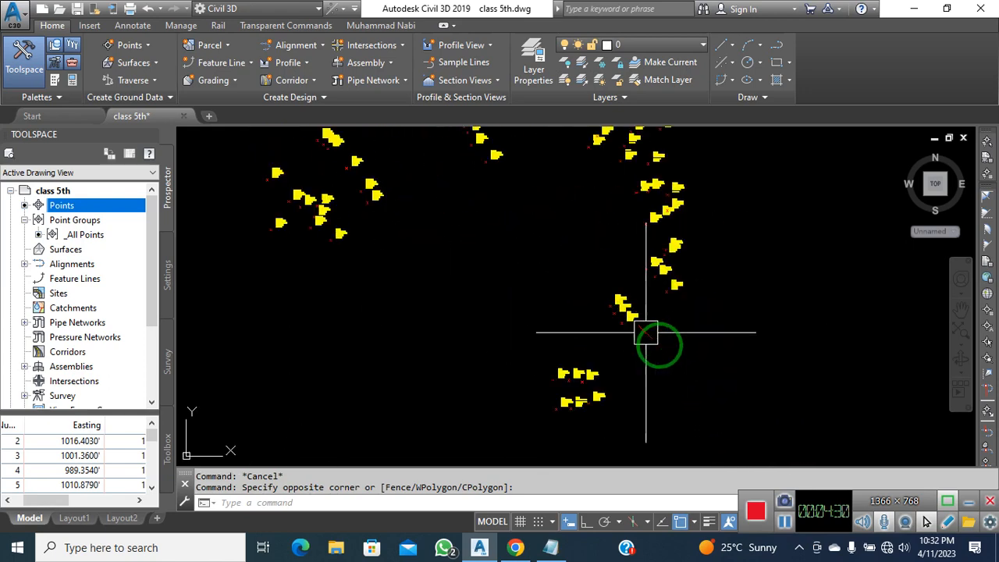
{"action": "scroll", "coordinate": [632, 363], "scroll_direction": "up", "scroll_amount": 2}
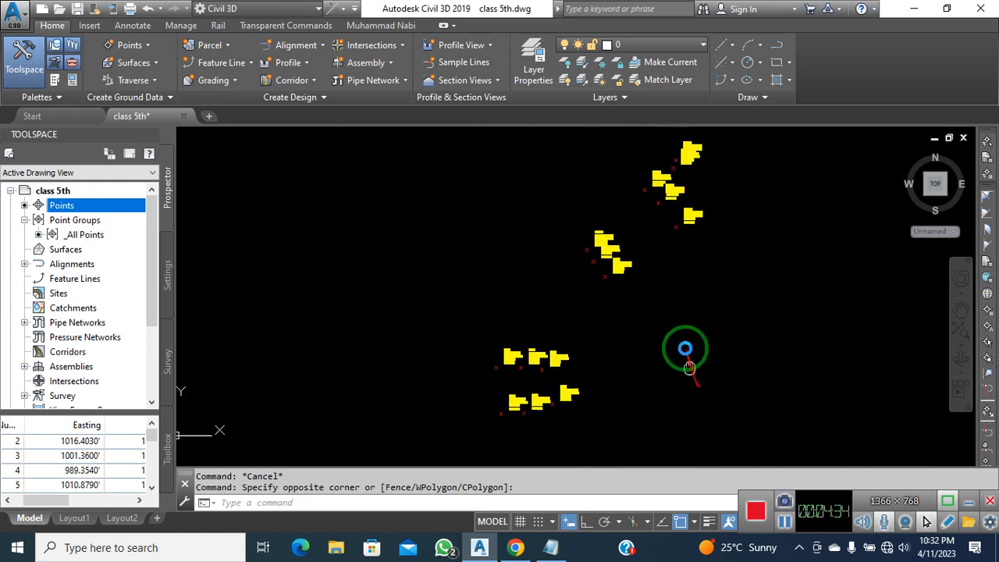
{"action": "scroll", "coordinate": [593, 325], "scroll_direction": "up", "scroll_amount": 2}
{"action": "scroll", "coordinate": [593, 325], "scroll_direction": "down", "scroll_amount": 5}
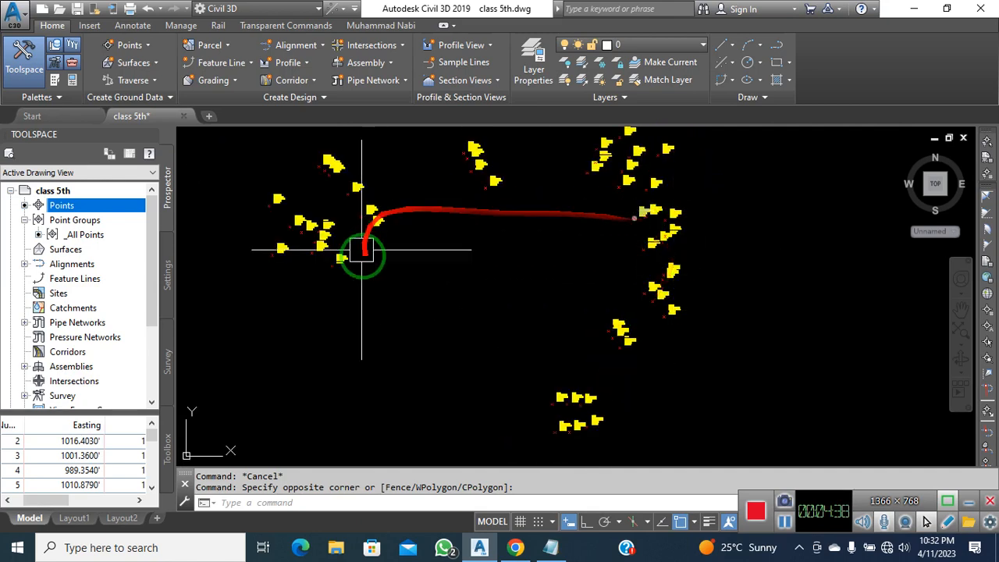
{"action": "scroll", "coordinate": [390, 279], "scroll_direction": "down", "scroll_amount": 4}
{"action": "middle_click_drag", "start_coordinate": [455, 333], "coordinate": [686, 426]}
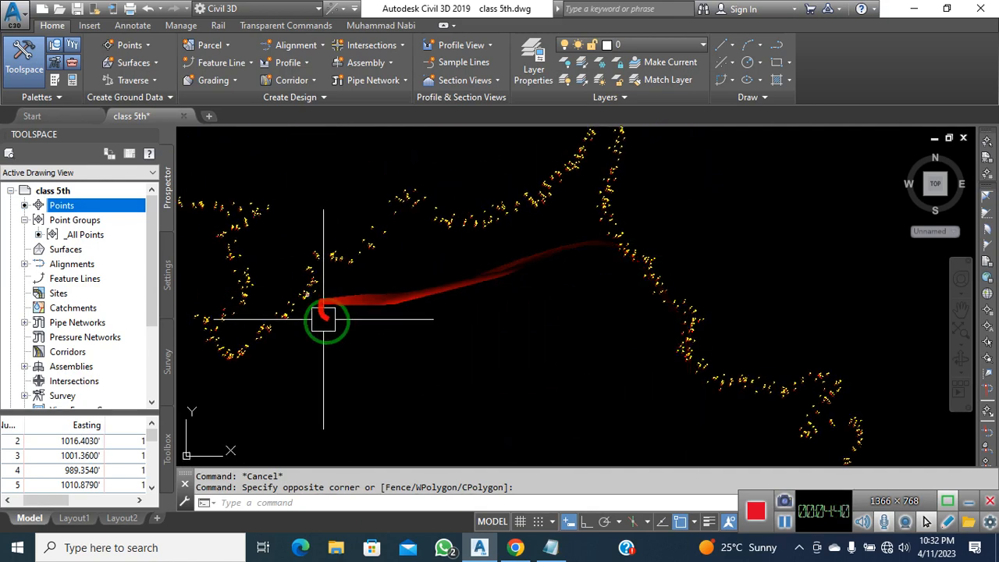
{"action": "middle_click_drag", "start_coordinate": [327, 321], "coordinate": [504, 313]}
{"action": "scroll", "coordinate": [506, 313], "scroll_direction": "down", "scroll_amount": 4}
{"action": "middle_click_drag", "start_coordinate": [641, 360], "coordinate": [568, 343]}
{"action": "scroll", "coordinate": [494, 283], "scroll_direction": "up", "scroll_amount": 5}
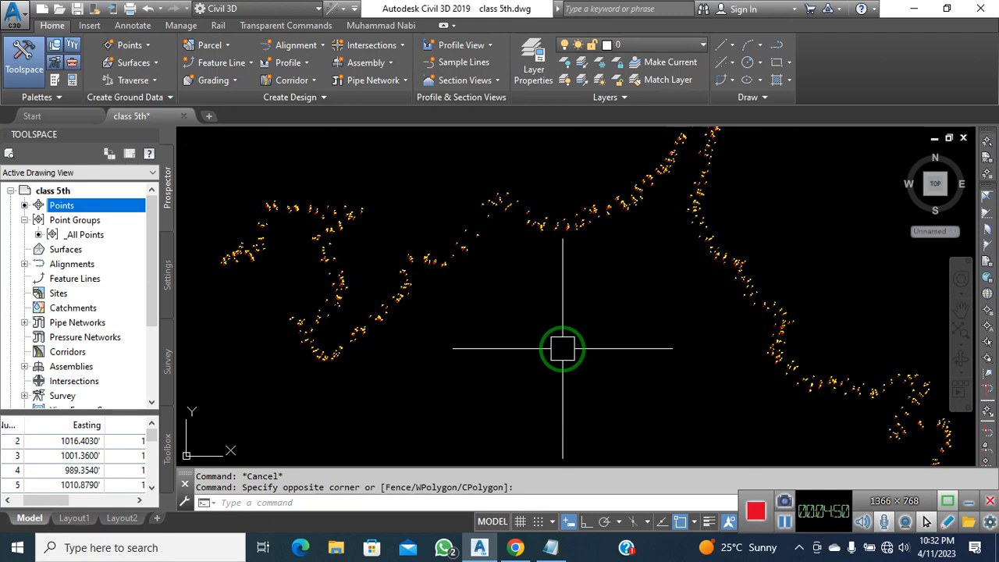
Create a new point group from Prospector's Point Groups shortcut menu, defaulting to Point Group - (1)
{"action": "left_click", "coordinate": [78, 220]}
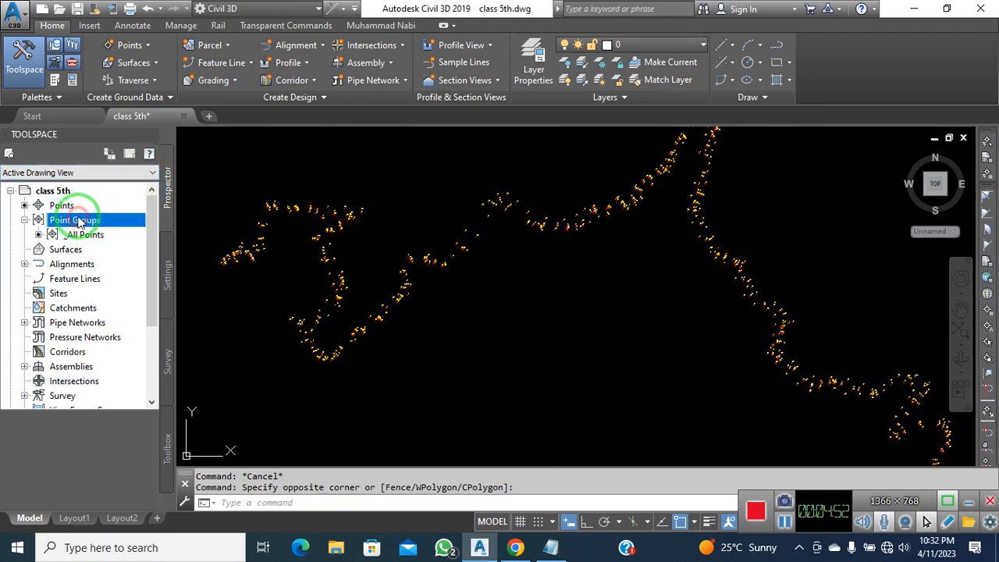
{"action": "right_click", "coordinate": [102, 224]}
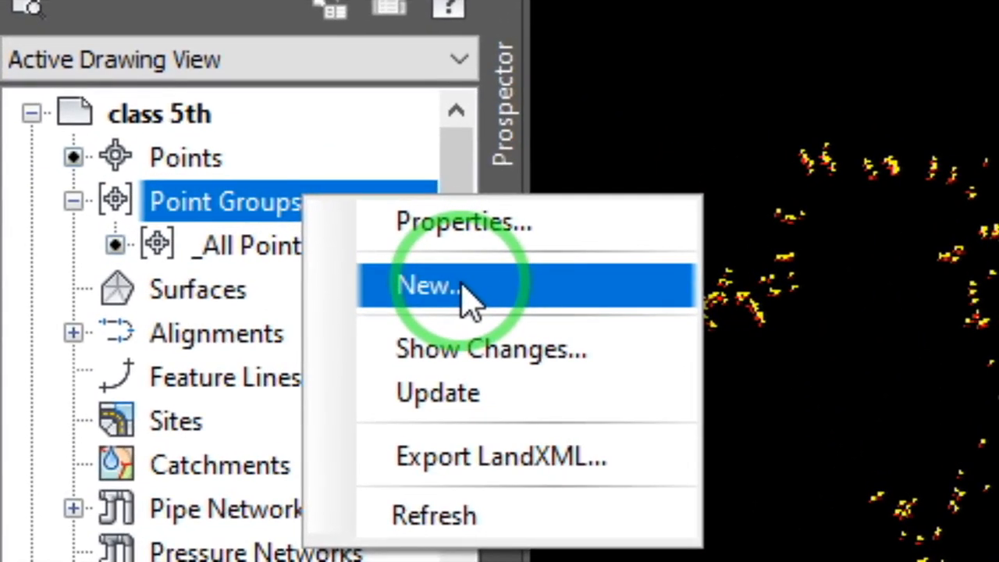
{"action": "left_click", "coordinate": [463, 287]}
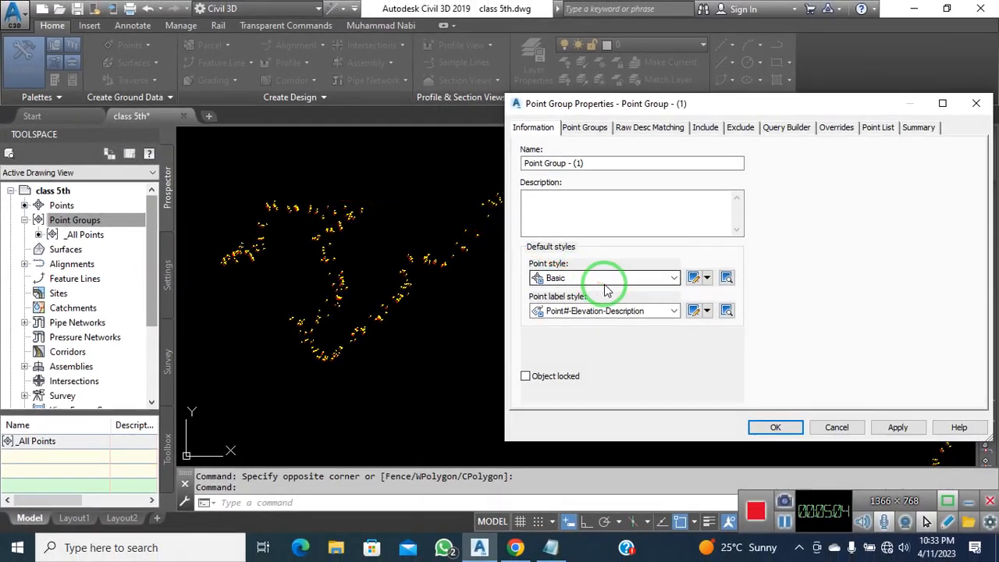
Rename the new point group to Road Center and keep Basic as its point style
{"action": "left_click_drag", "start_coordinate": [587, 163], "coordinate": [529, 165]}
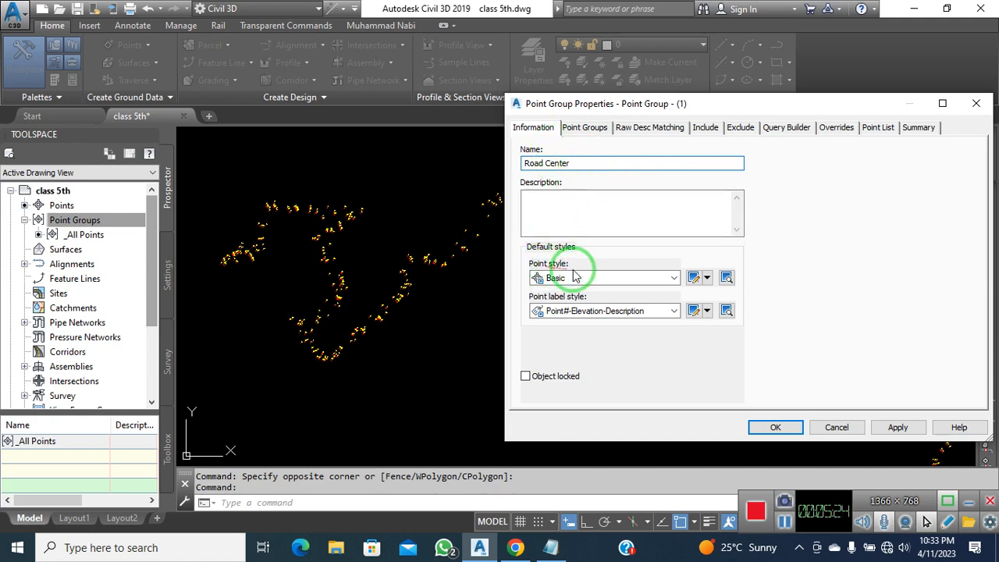
{"action": "left_click", "coordinate": [618, 281]}
{"action": "left_click", "coordinate": [617, 281]}
{"action": "left_click", "coordinate": [618, 281]}
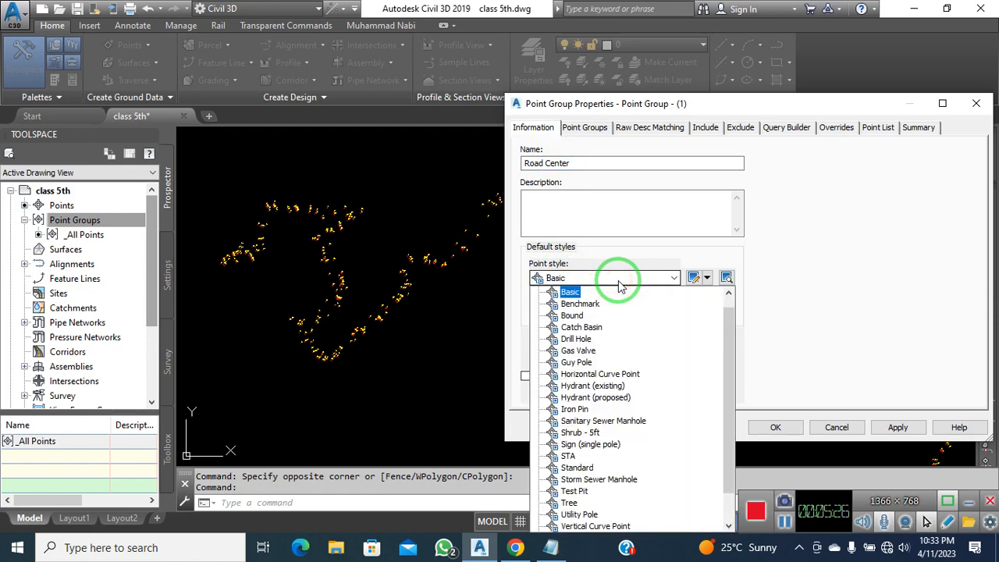
{"action": "scroll", "coordinate": [620, 312], "scroll_direction": "down", "scroll_amount": 1}
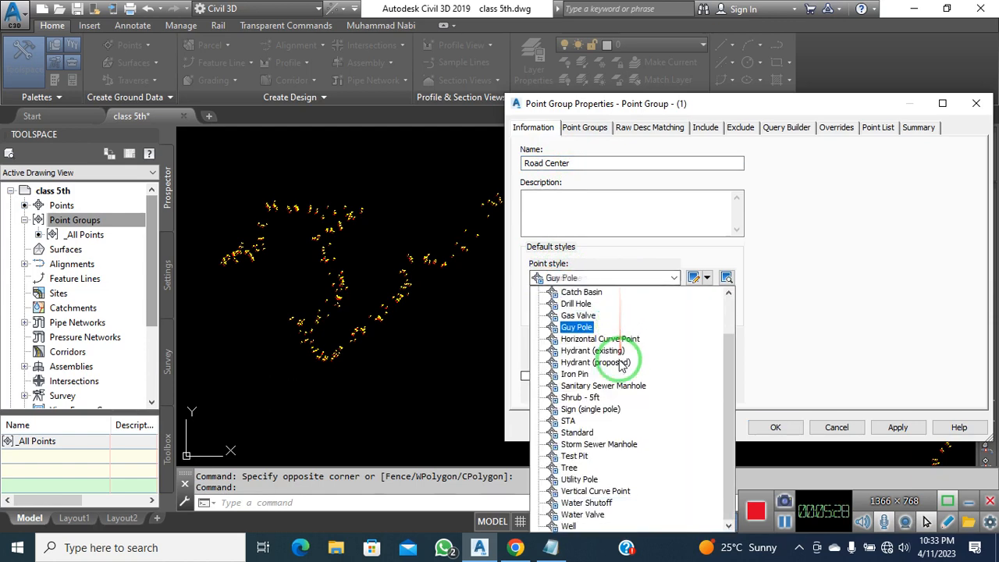
{"action": "scroll", "coordinate": [633, 422], "scroll_direction": "up", "scroll_amount": 2}
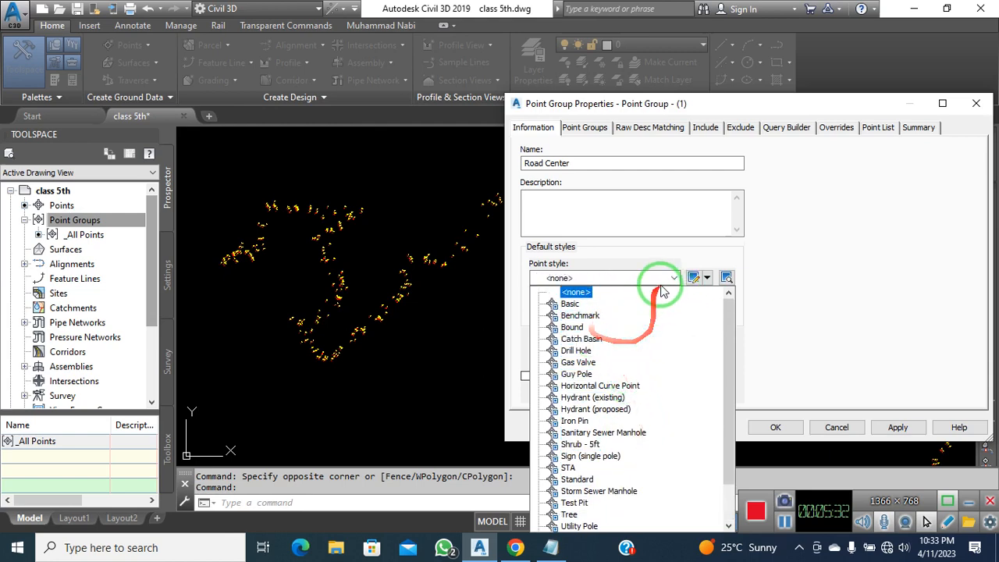
{"action": "left_click", "coordinate": [714, 257]}
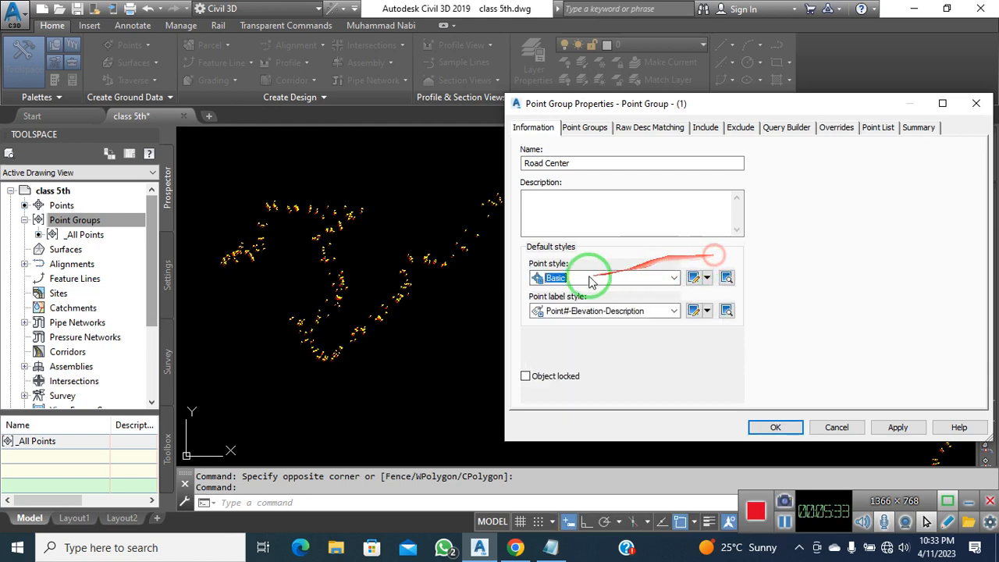
{"action": "left_click", "coordinate": [707, 277]}
Edit the Basic point style to use a custom plus-inside-a-circle marker, apply and confirm
{"action": "left_click", "coordinate": [735, 325]}
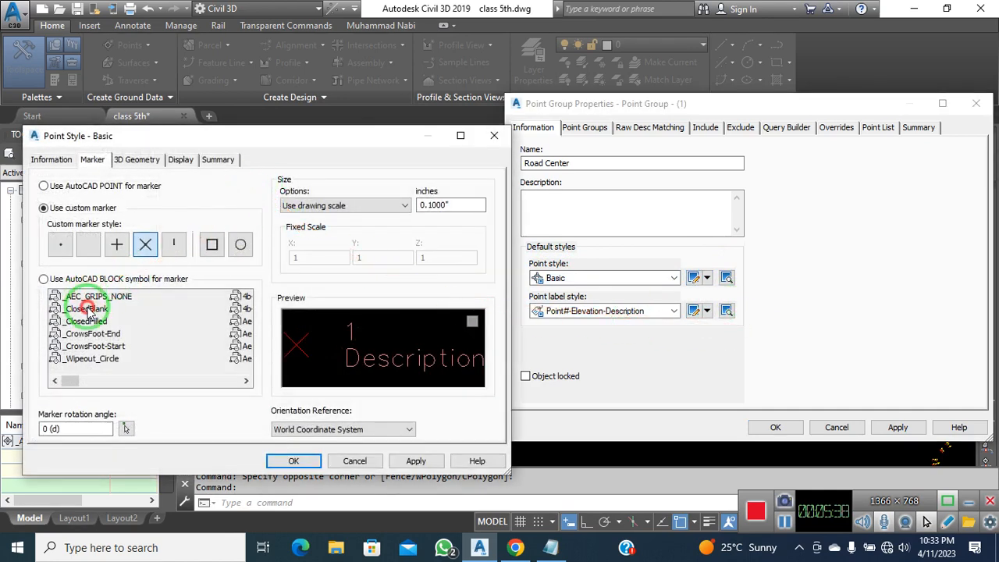
{"action": "left_click", "coordinate": [66, 278]}
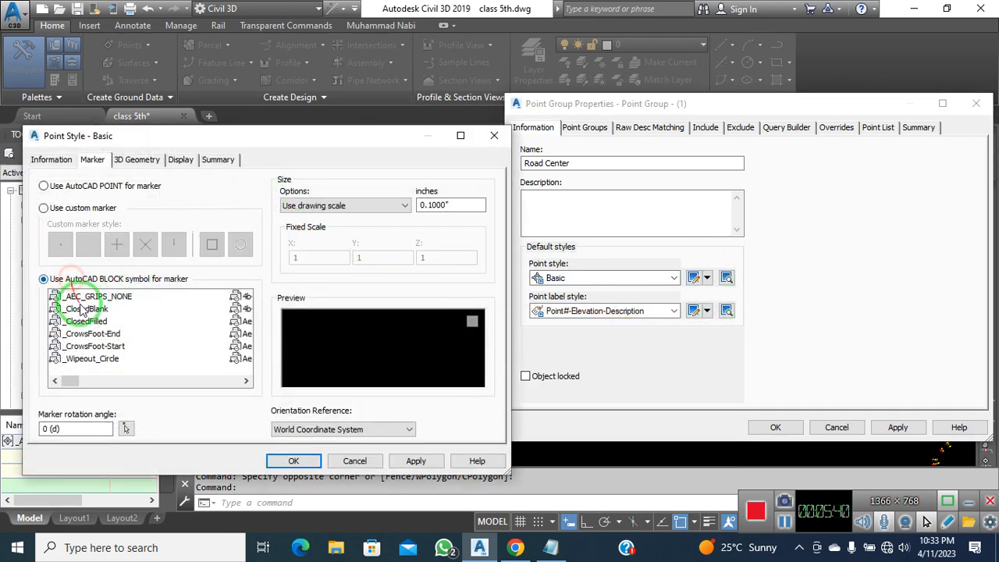
{"action": "left_click", "coordinate": [87, 310]}
{"action": "left_click", "coordinate": [93, 358]}
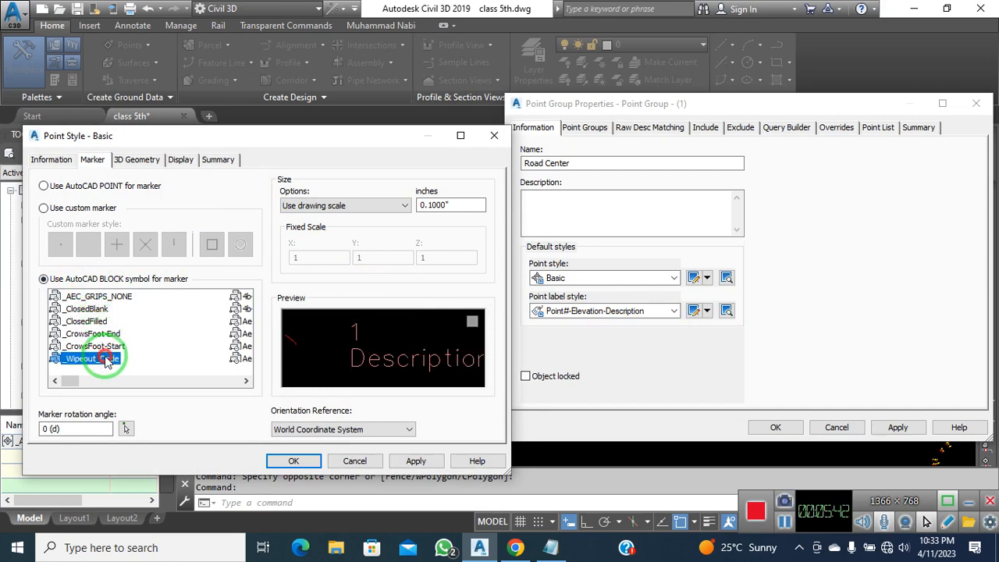
{"action": "left_click", "coordinate": [45, 208]}
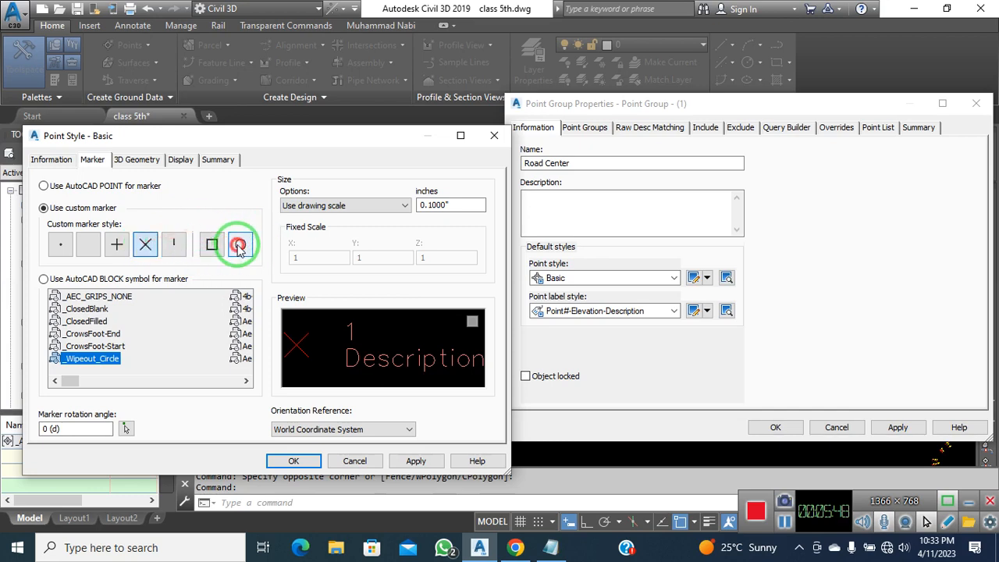
{"action": "left_click", "coordinate": [145, 251]}
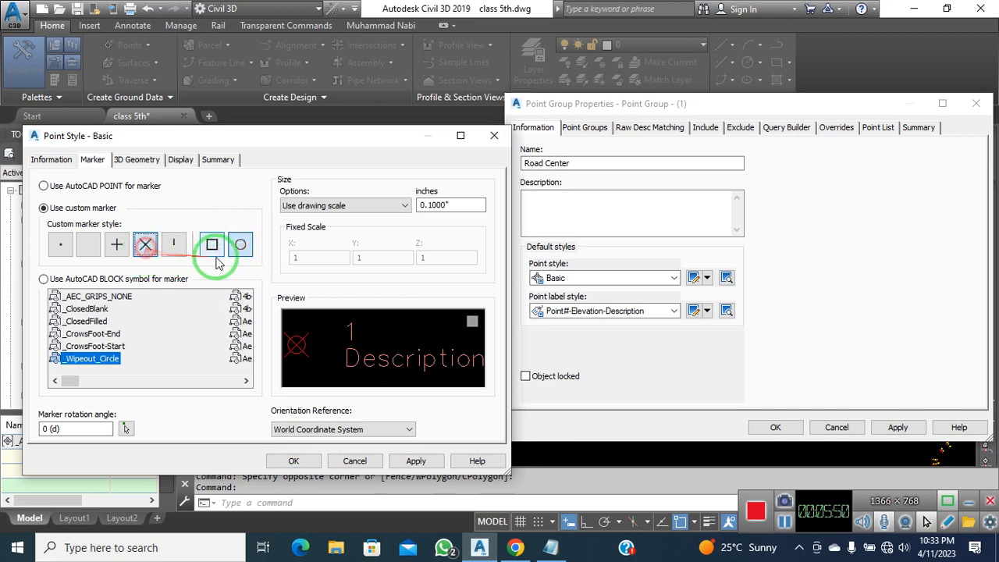
{"action": "left_click", "coordinate": [241, 248]}
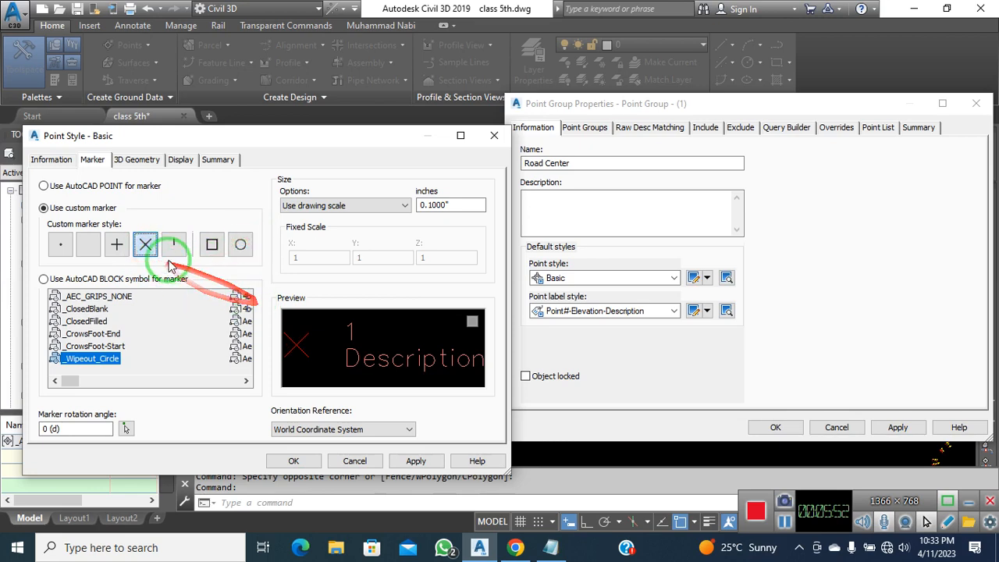
{"action": "left_click", "coordinate": [240, 246]}
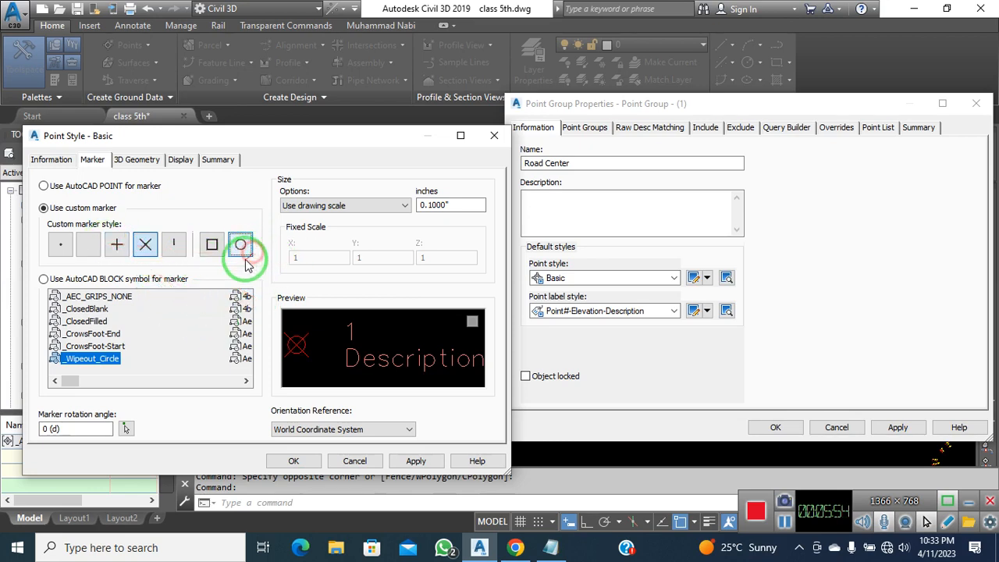
{"action": "left_click", "coordinate": [117, 246]}
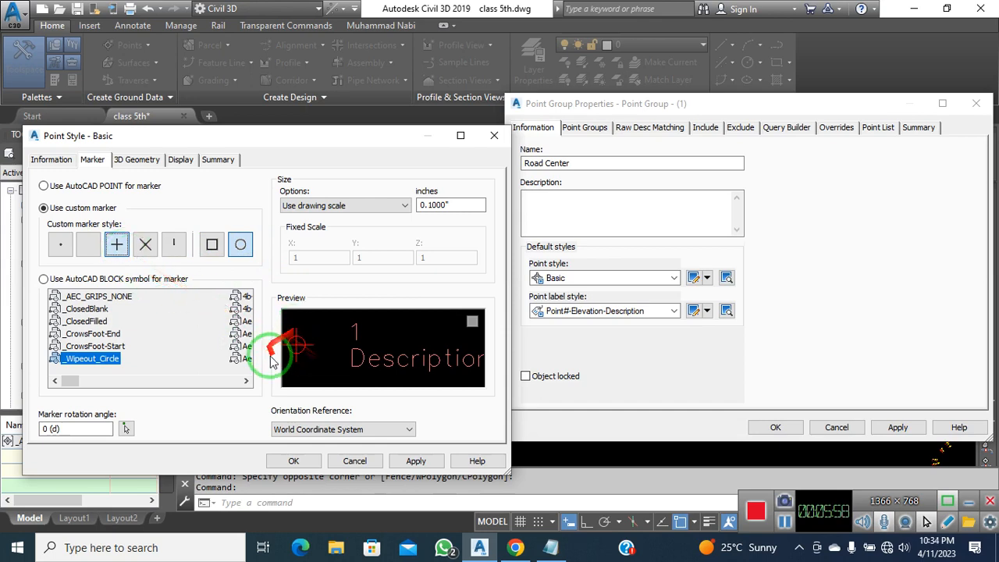
{"action": "left_click", "coordinate": [242, 248]}
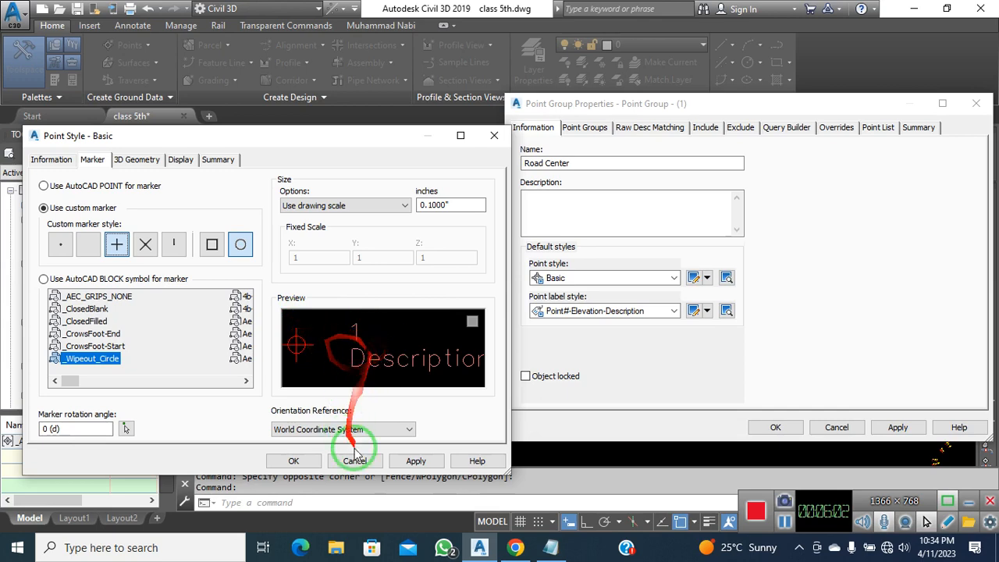
{"action": "left_click", "coordinate": [416, 460]}
{"action": "left_click", "coordinate": [297, 460]}
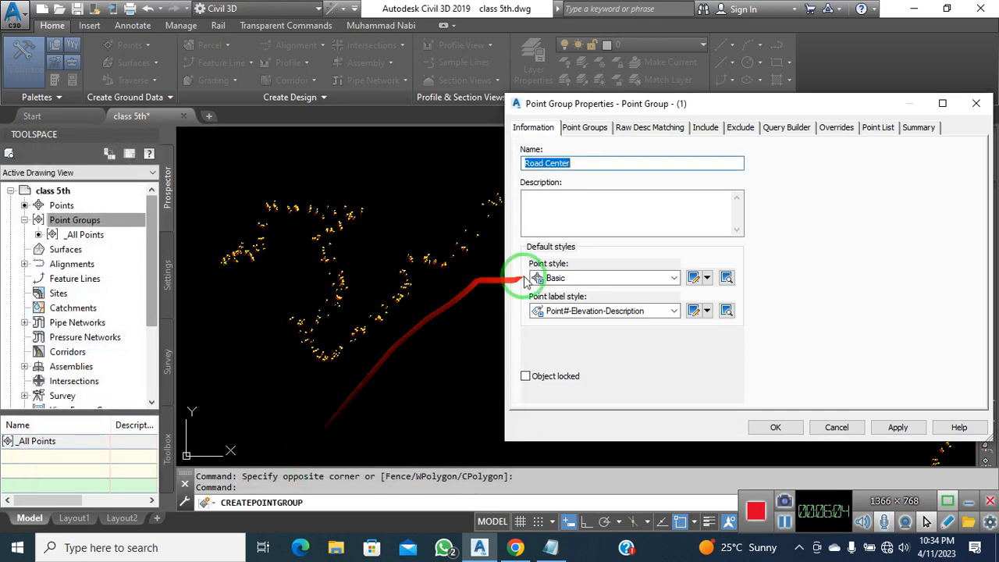
Create a new point style named Road Center with a circle-only marker and confirm it
{"action": "left_click", "coordinate": [706, 278]}
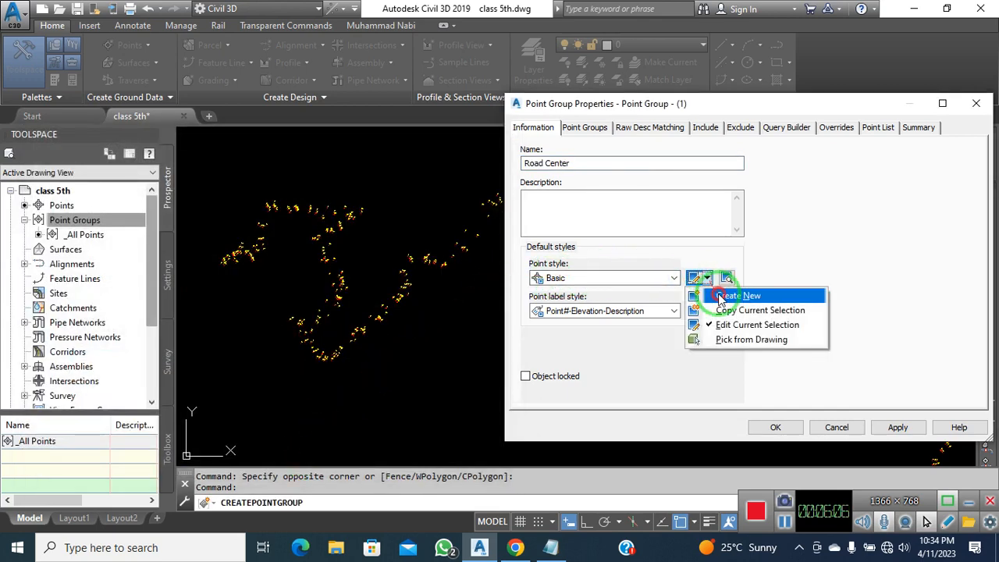
{"action": "left_click", "coordinate": [714, 293]}
{"action": "left_click", "coordinate": [58, 160]}
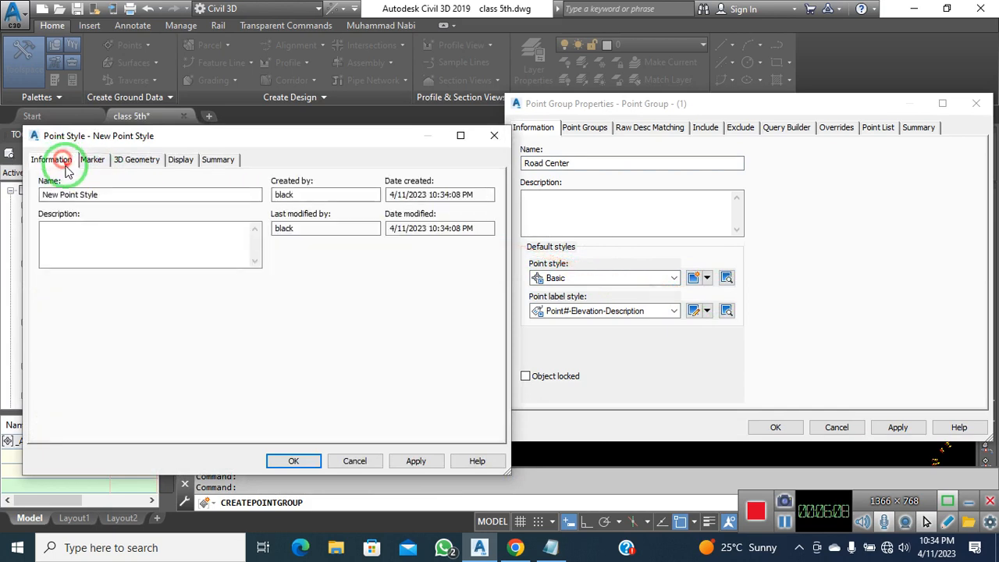
{"action": "left_click_drag", "start_coordinate": [121, 195], "coordinate": [21, 196]}
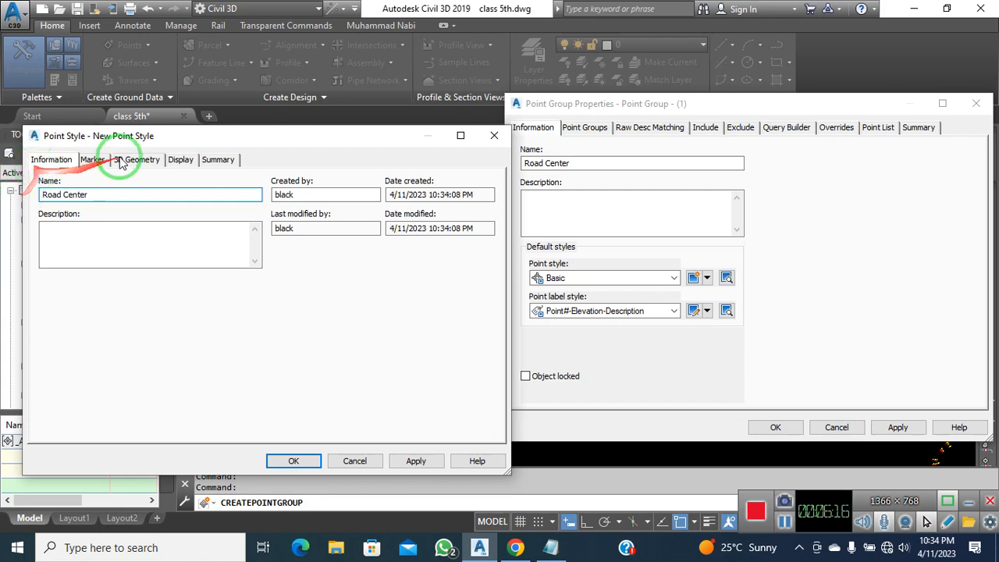
{"action": "left_click", "coordinate": [92, 159]}
{"action": "left_click", "coordinate": [238, 244]}
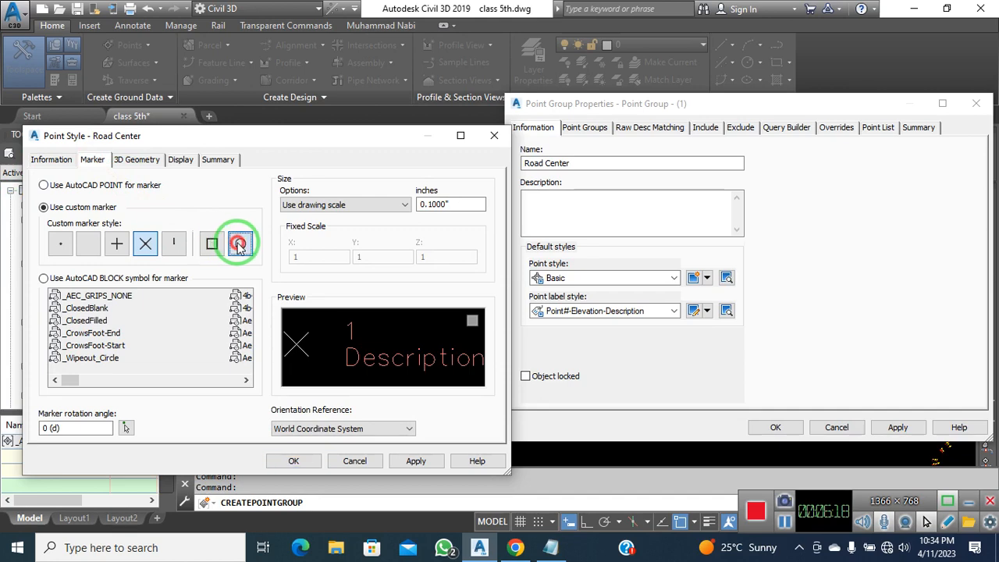
{"action": "left_click", "coordinate": [116, 245]}
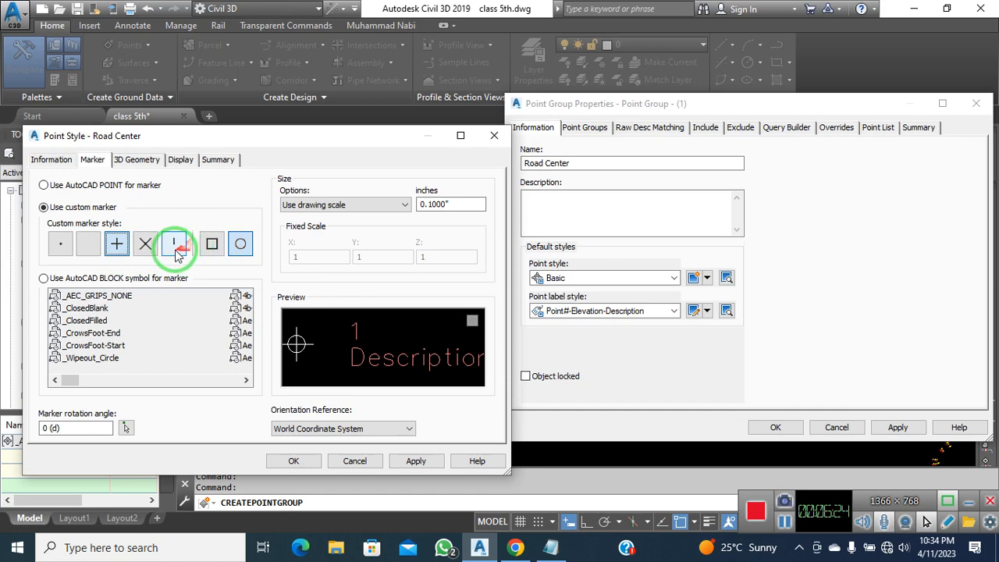
{"action": "left_click", "coordinate": [89, 243]}
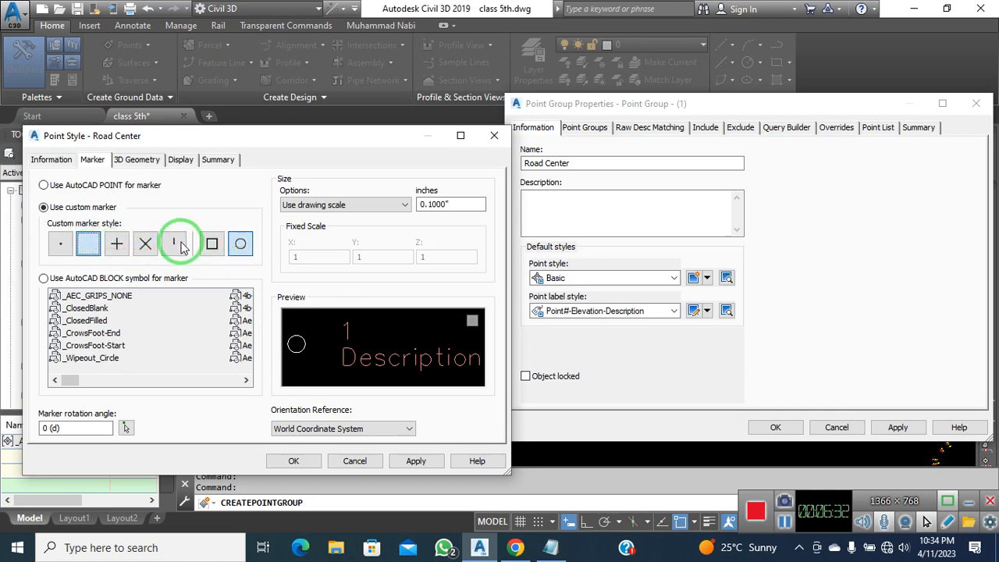
{"action": "left_click", "coordinate": [293, 461]}
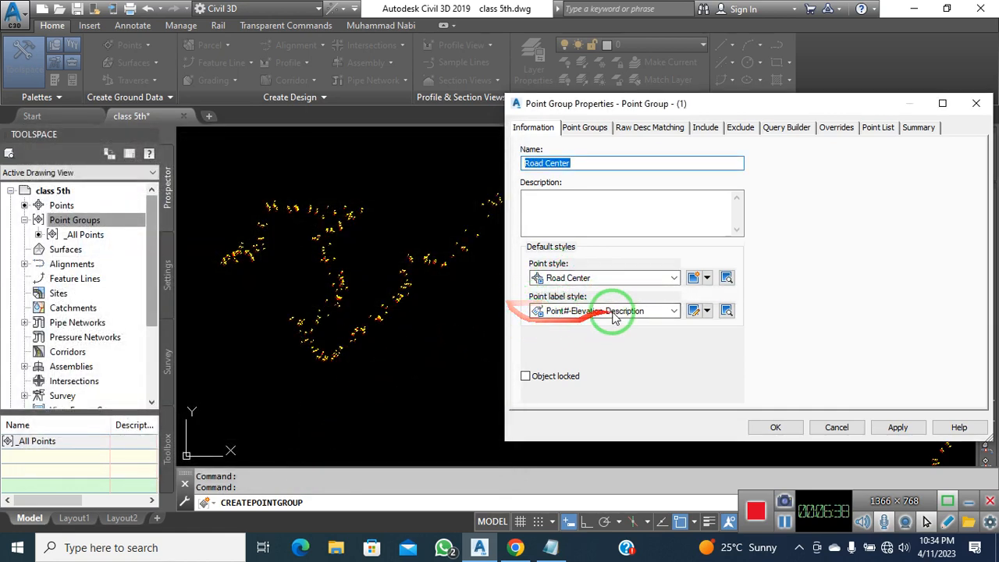
Give the Road Center group PENZD point labels and include points whose raw description matches RC
{"action": "left_click", "coordinate": [676, 312]}
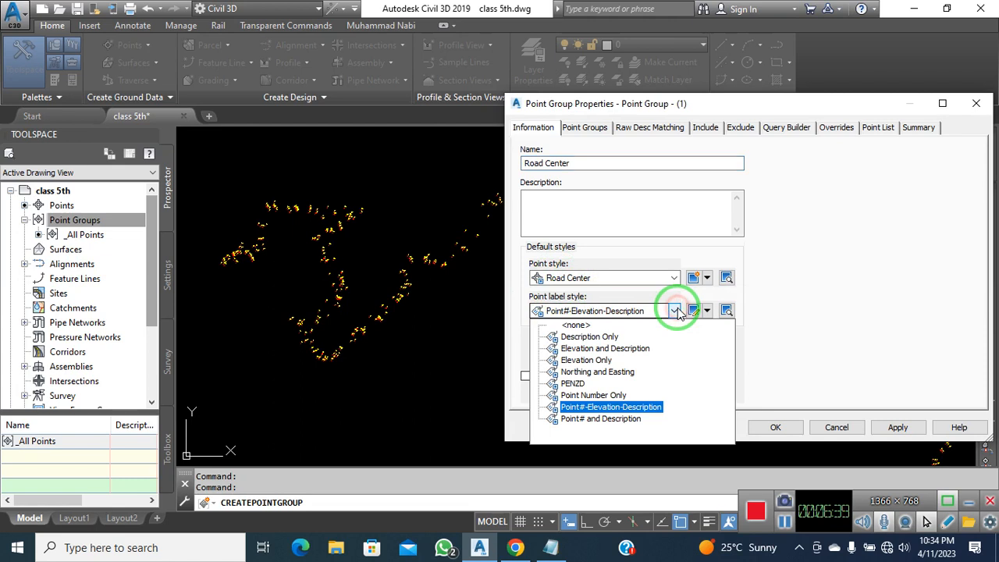
{"action": "left_click", "coordinate": [573, 386]}
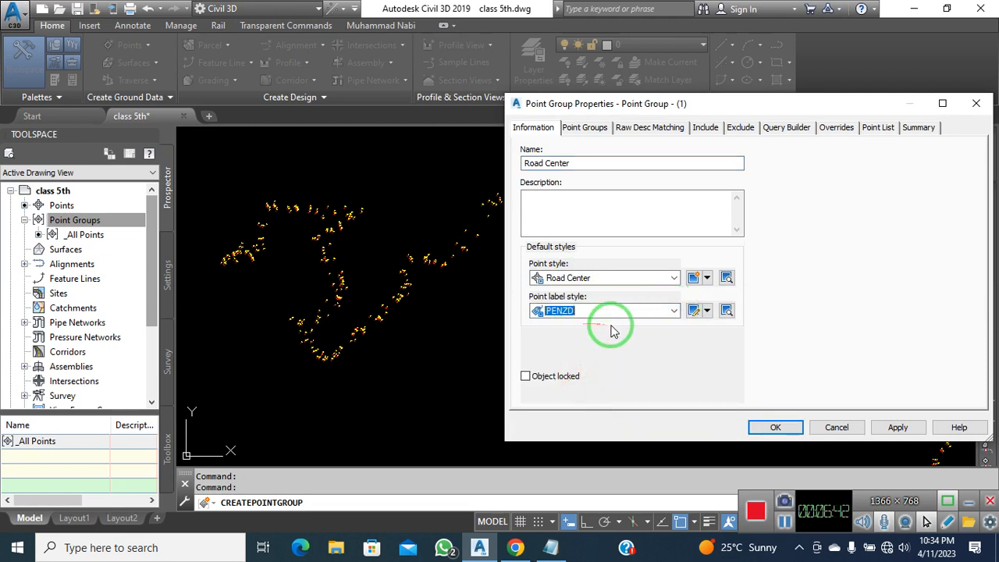
{"action": "left_click", "coordinate": [584, 127]}
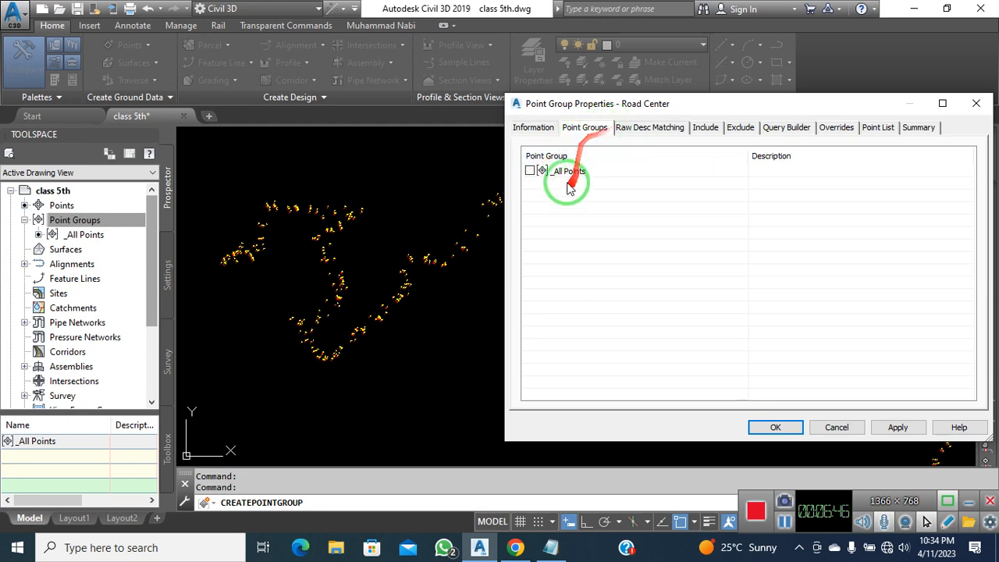
{"action": "left_click", "coordinate": [646, 131]}
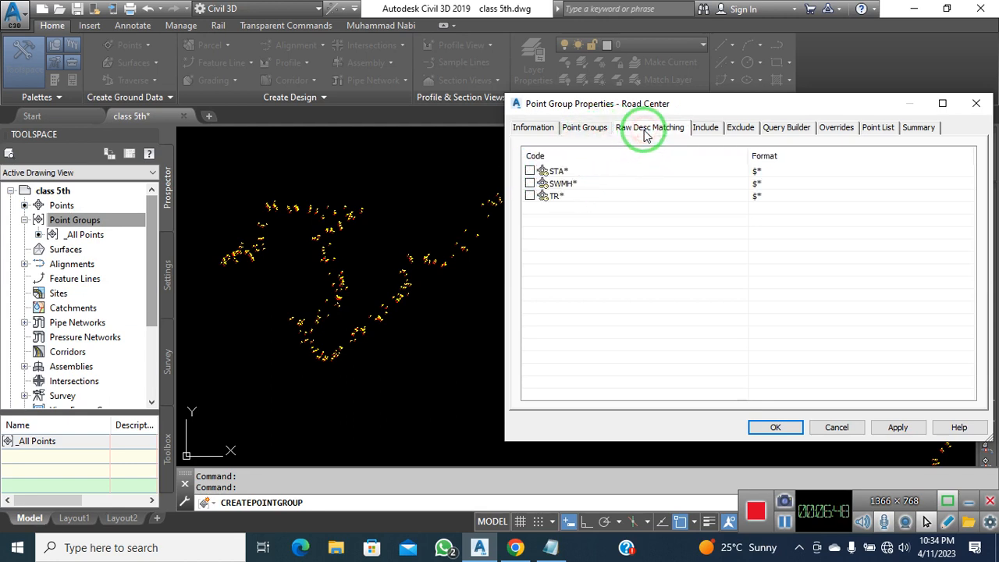
{"action": "left_click", "coordinate": [706, 131]}
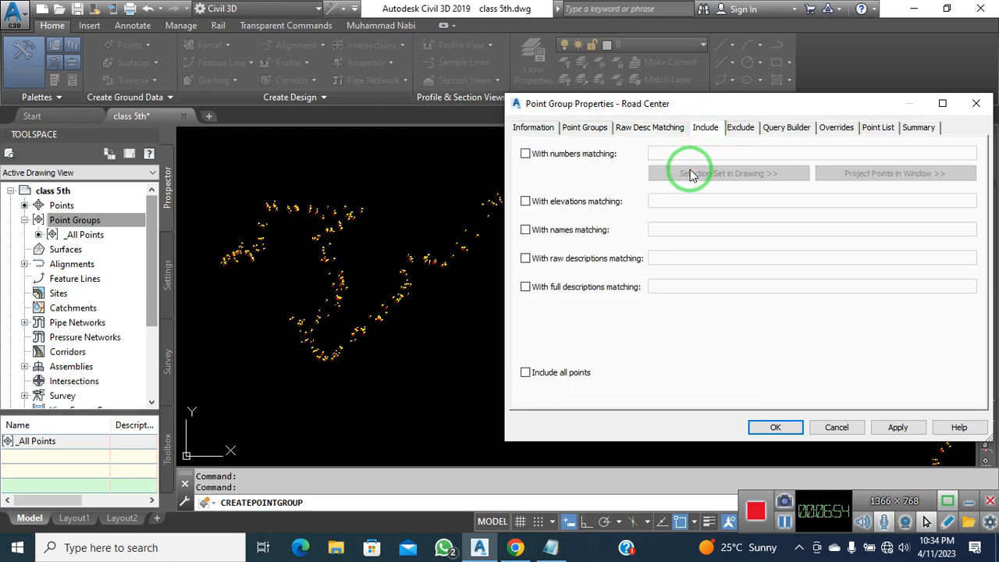
{"action": "left_click", "coordinate": [525, 258]}
{"action": "left_click", "coordinate": [724, 256]}
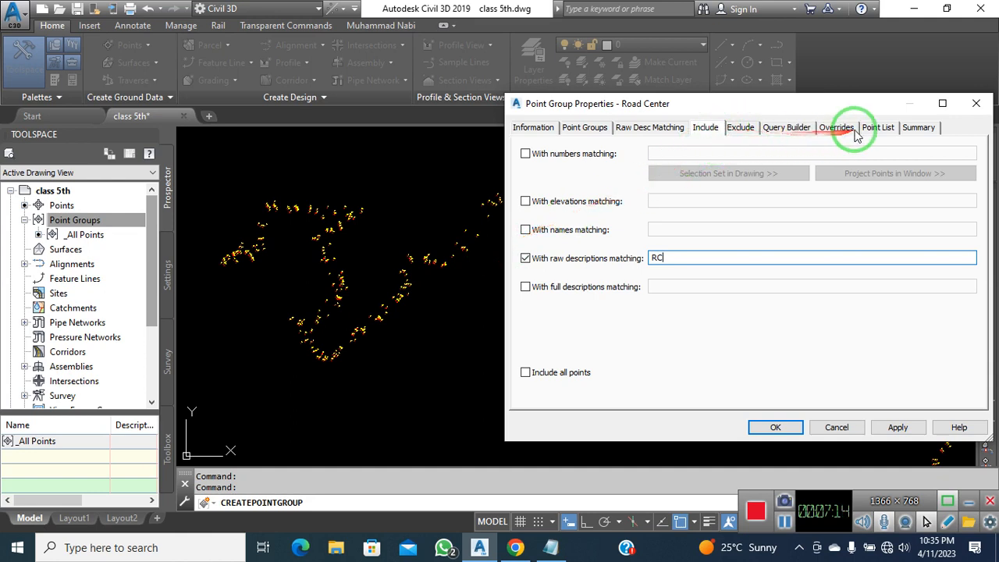
{"action": "left_click", "coordinate": [898, 427]}
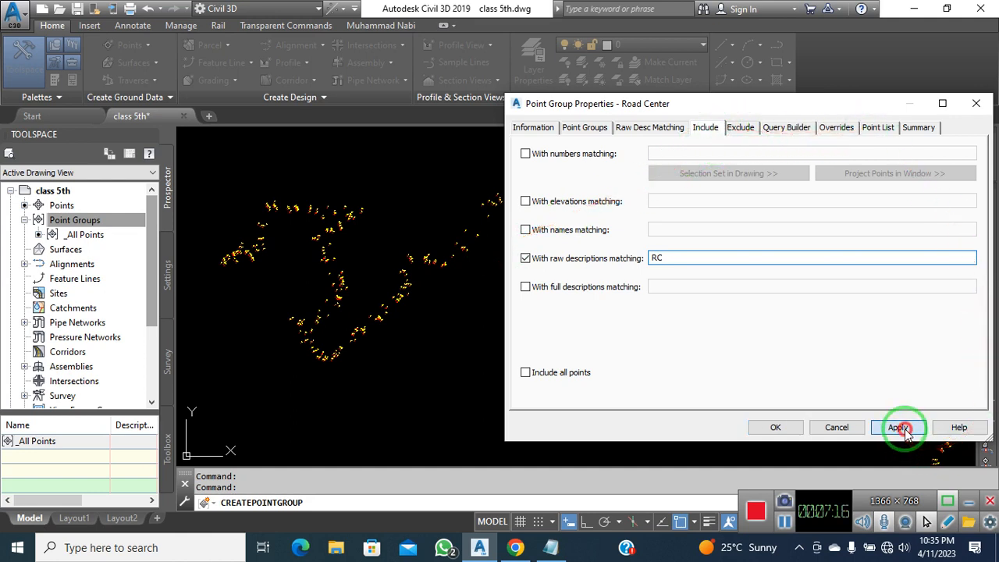
{"action": "left_click", "coordinate": [775, 427]}
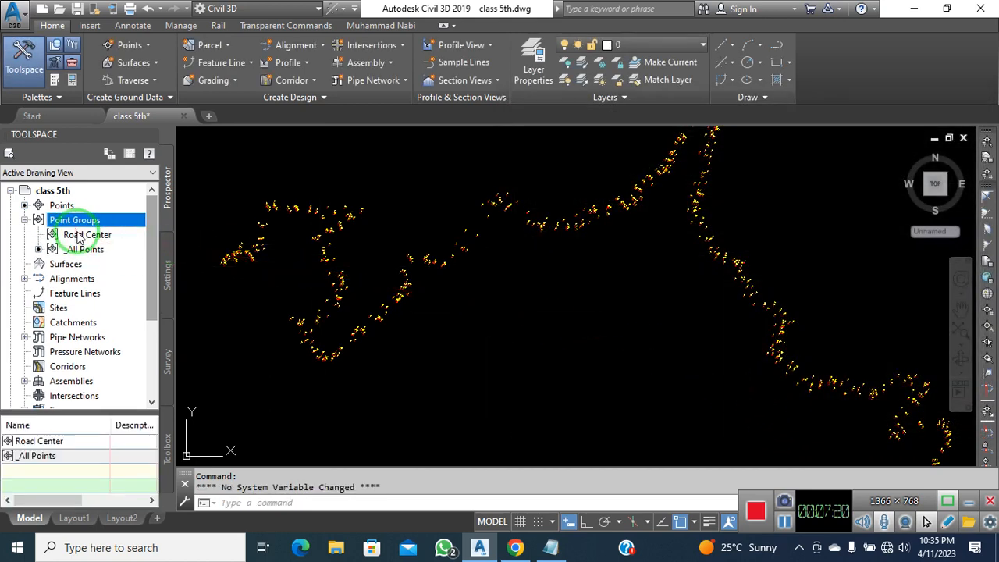
Create a new point group under Point Groups and name it Levels
{"action": "left_click", "coordinate": [80, 237]}
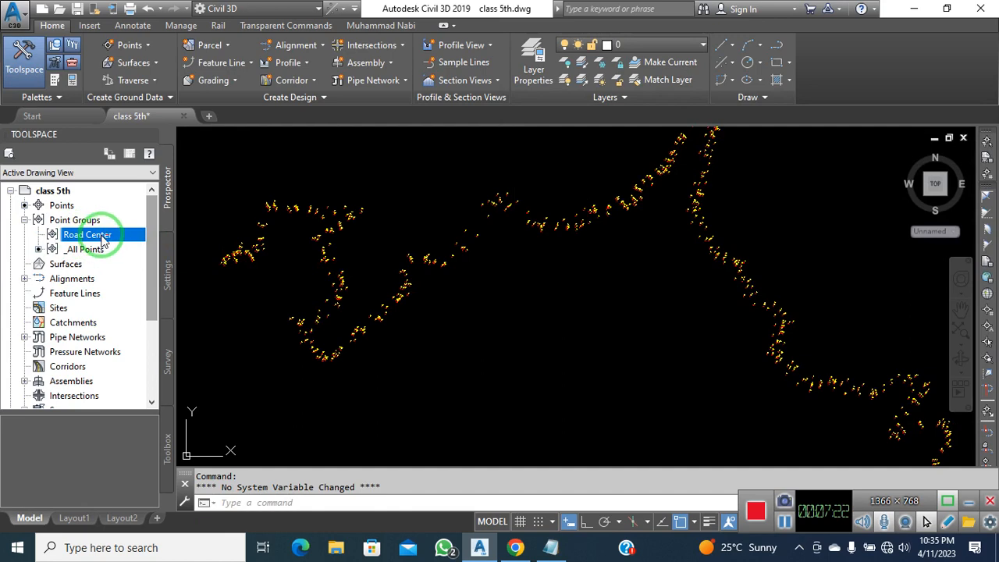
{"action": "left_click", "coordinate": [86, 249]}
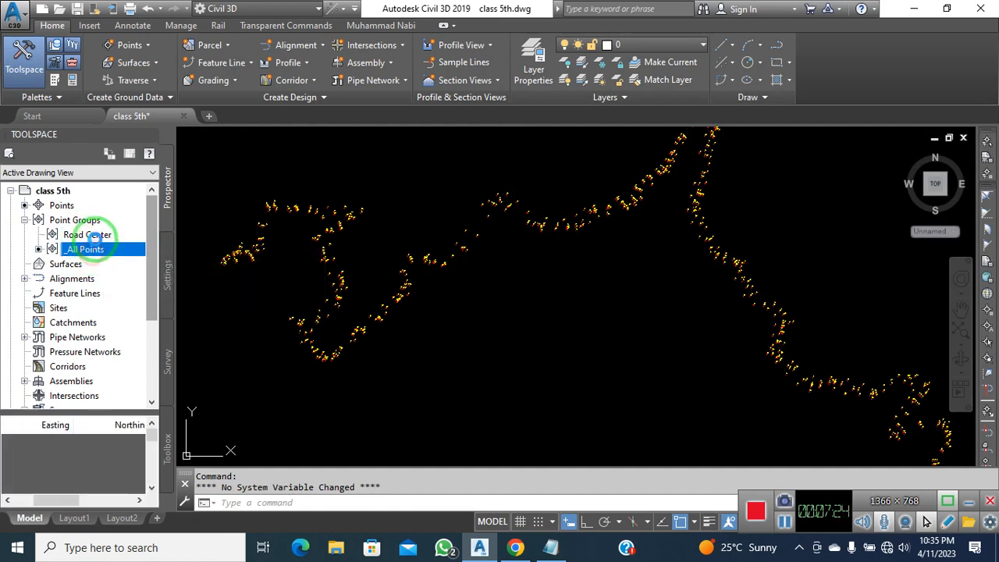
{"action": "left_click", "coordinate": [87, 234]}
{"action": "left_click", "coordinate": [86, 220]}
{"action": "right_click", "coordinate": [109, 221]}
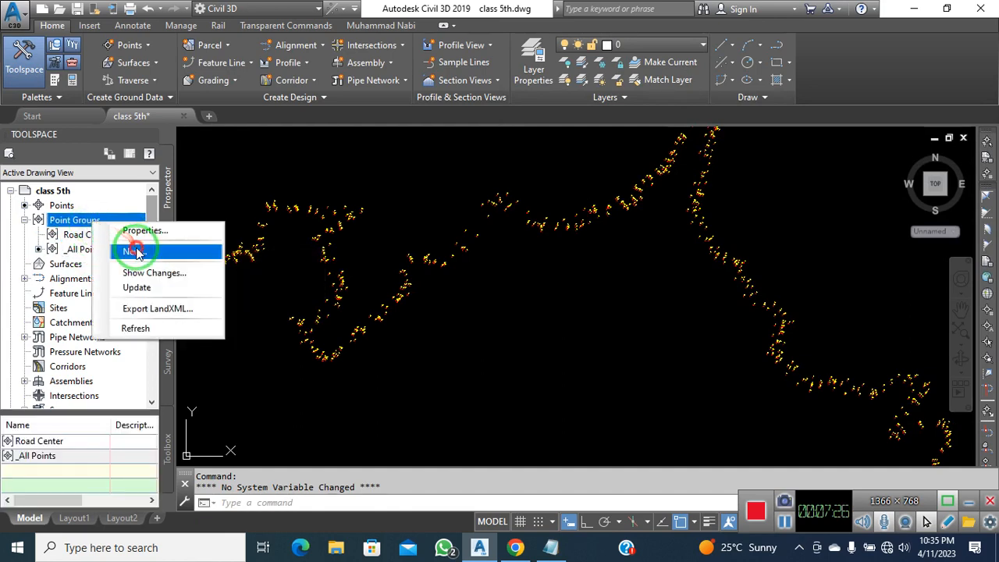
{"action": "left_click", "coordinate": [134, 251]}
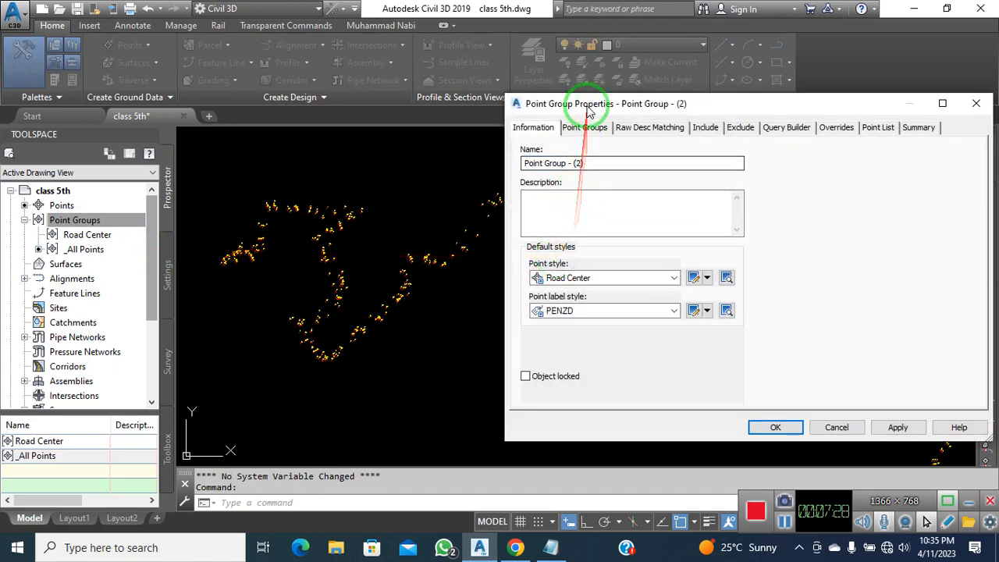
{"action": "left_click_drag", "start_coordinate": [588, 111], "coordinate": [515, 127]}
{"action": "left_click_drag", "start_coordinate": [526, 177], "coordinate": [437, 192]}
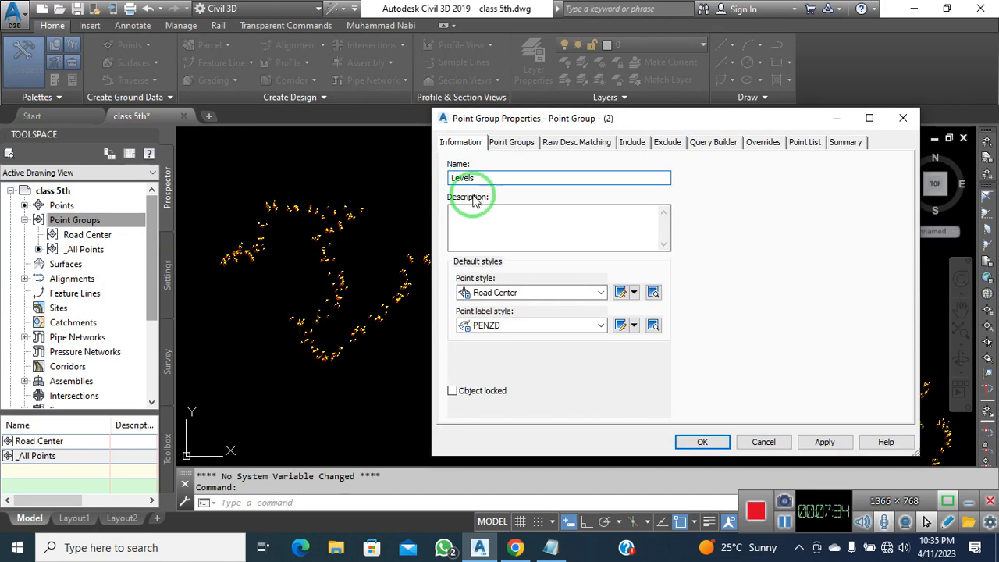
{"action": "type", "text": "Levels"}
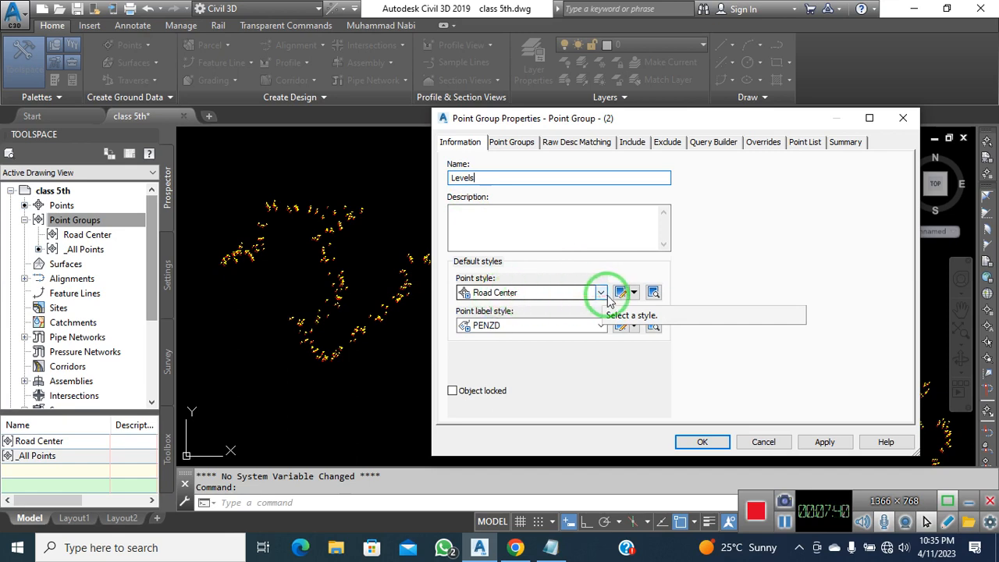
Set the Levels group to the Basic point style and include raw descriptions matching Level
{"action": "left_click", "coordinate": [608, 299]}
{"action": "scroll", "coordinate": [575, 318], "scroll_direction": "up", "scroll_amount": 3}
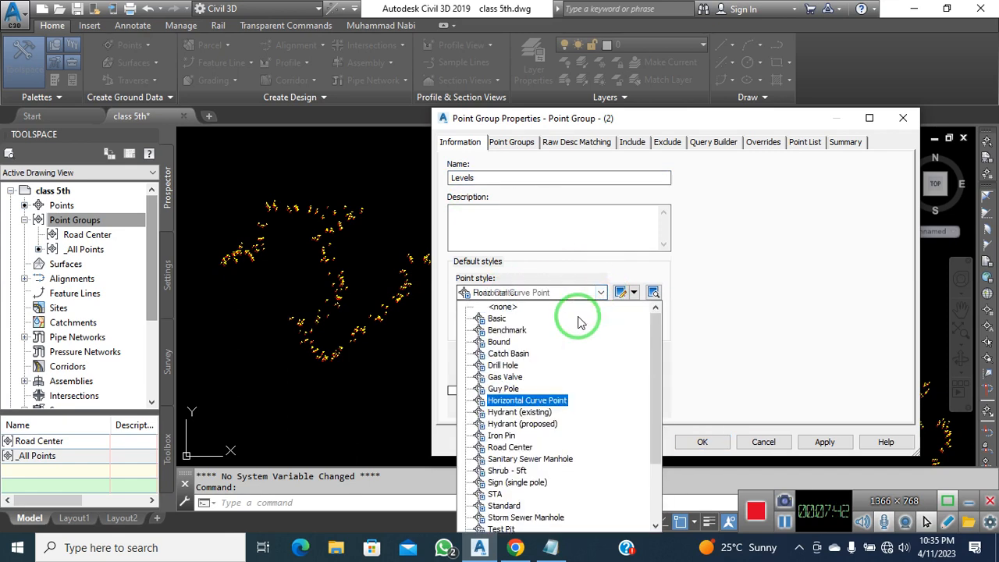
{"action": "left_click", "coordinate": [503, 318]}
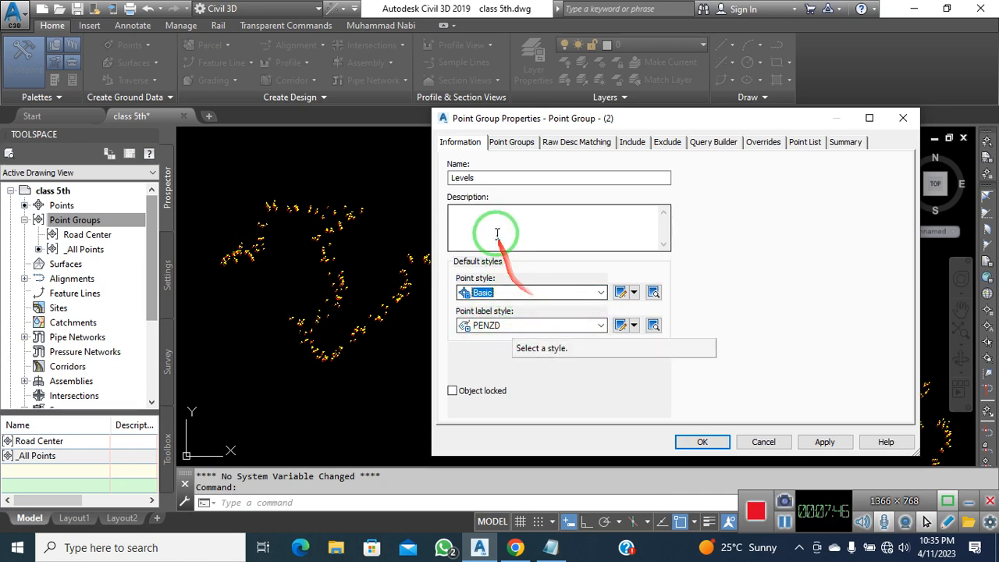
{"action": "left_click", "coordinate": [511, 143]}
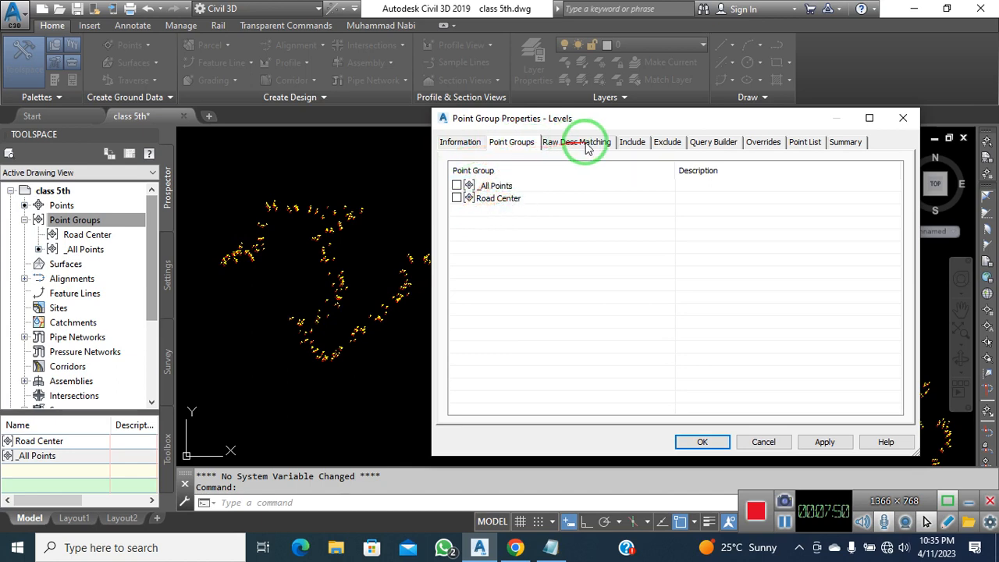
{"action": "left_click", "coordinate": [632, 142]}
{"action": "left_click", "coordinate": [485, 275]}
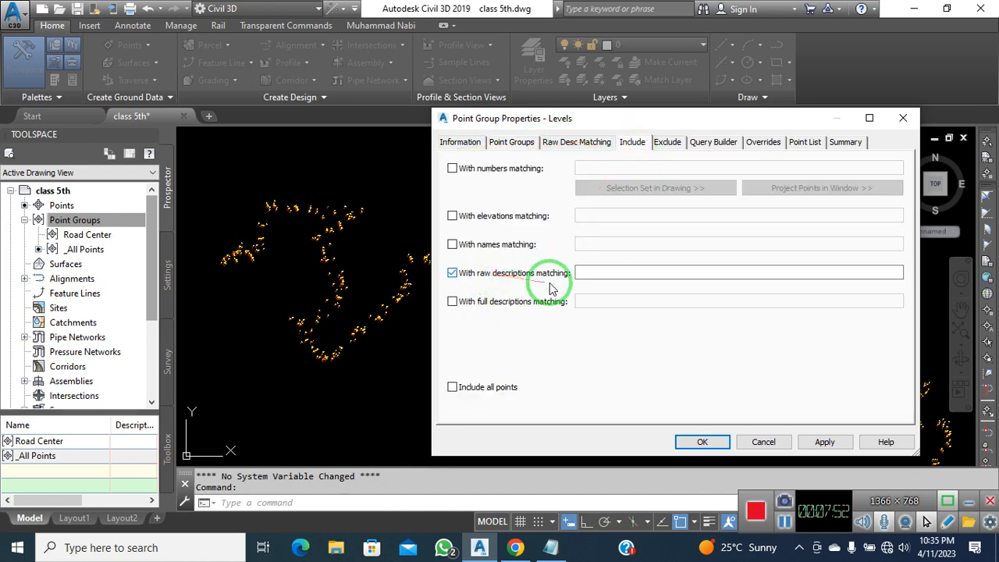
{"action": "left_click", "coordinate": [534, 294]}
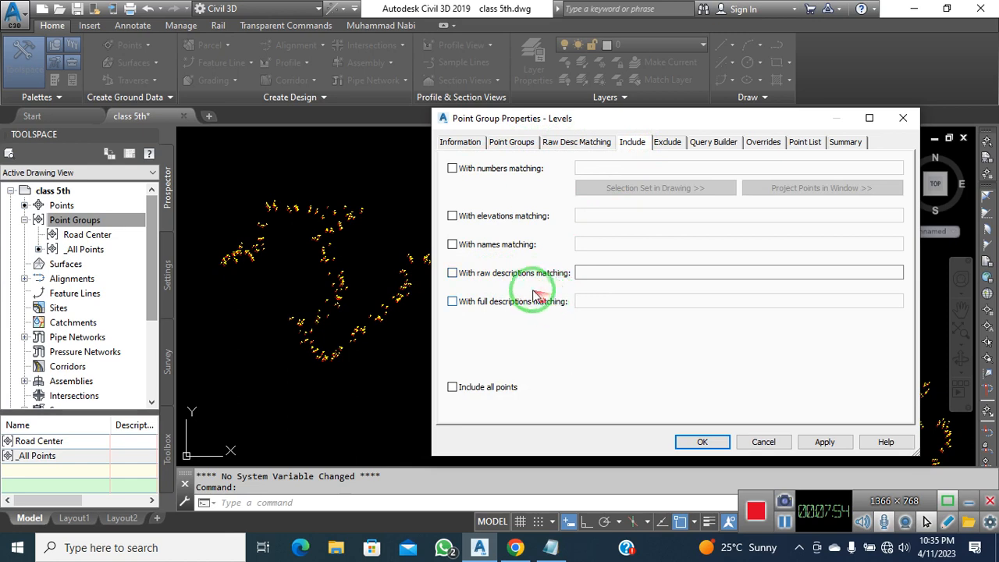
{"action": "left_click", "coordinate": [504, 279]}
{"action": "left_click", "coordinate": [600, 275]}
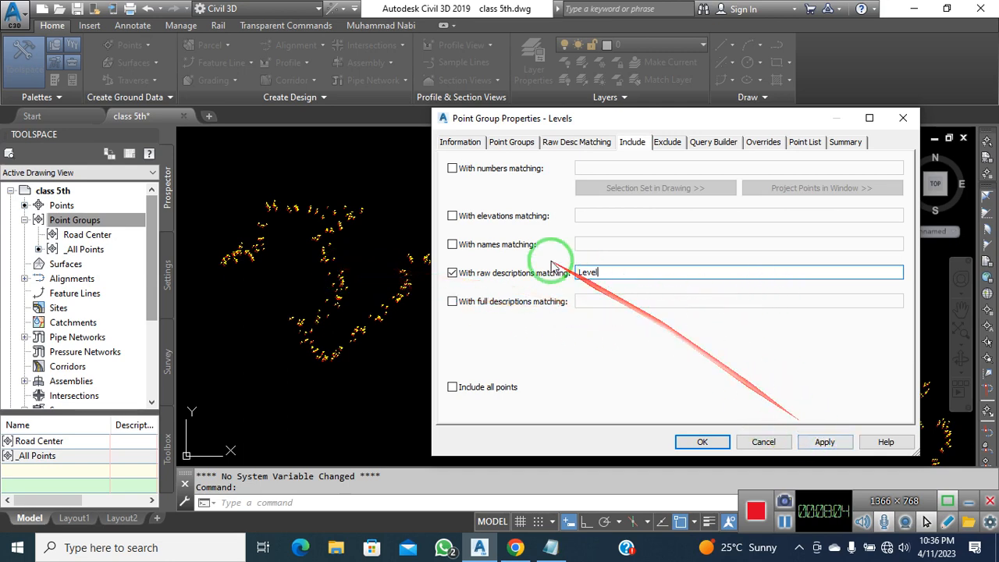
{"action": "left_click_drag", "start_coordinate": [613, 272], "coordinate": [560, 273]}
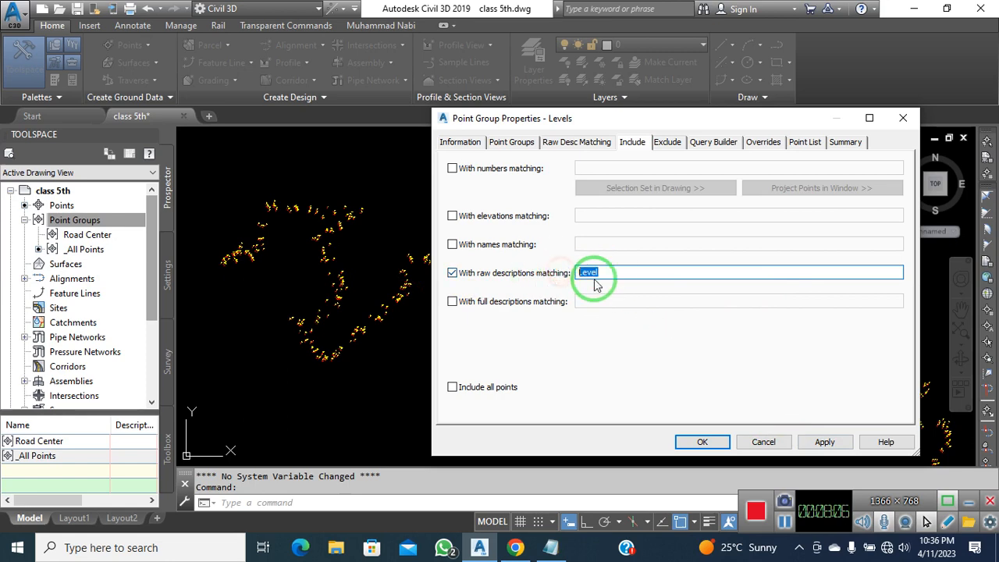
{"action": "left_click", "coordinate": [824, 441]}
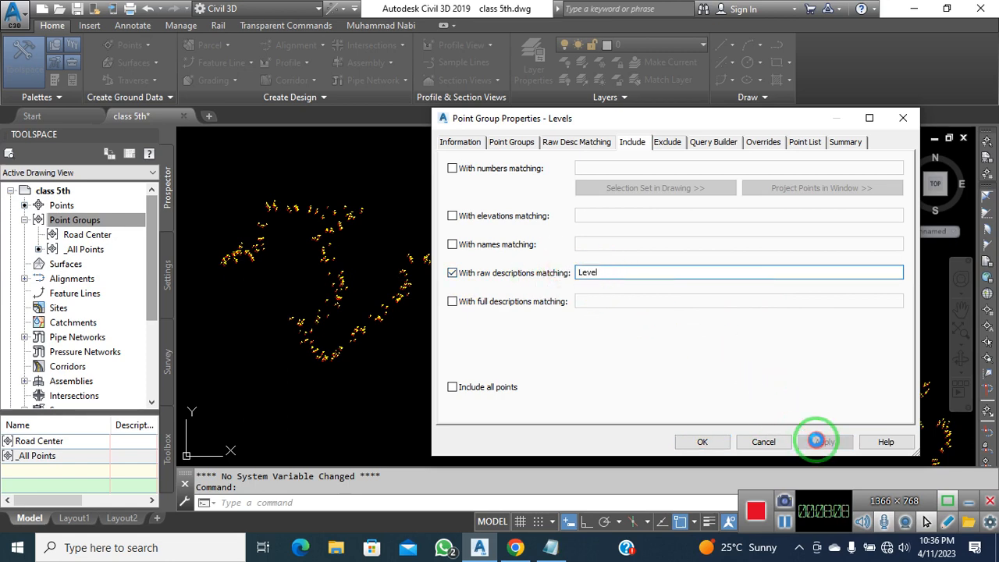
{"action": "left_click", "coordinate": [703, 442]}
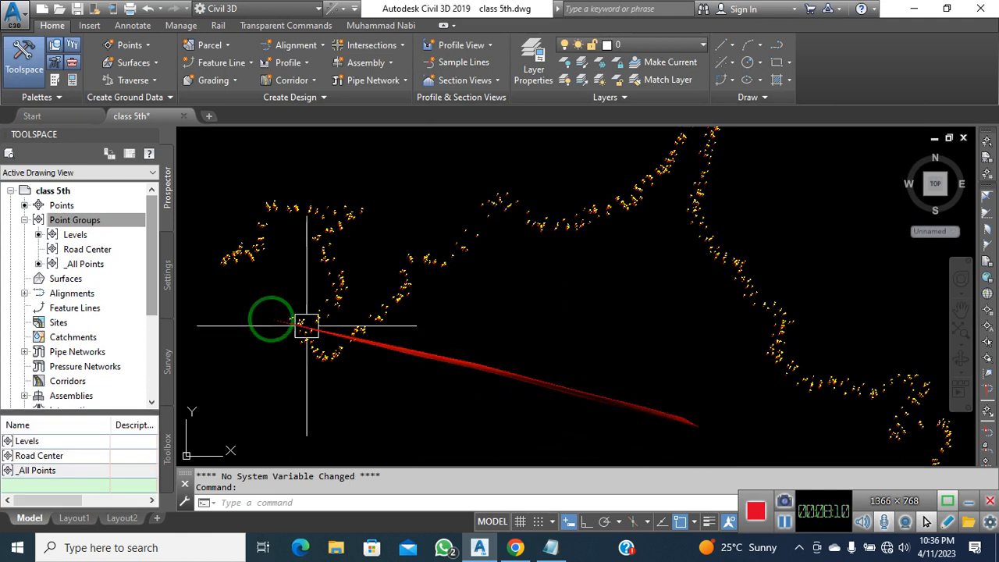
Review the Levels group's points in the Point Editor table, then close it
{"action": "left_click", "coordinate": [75, 235]}
{"action": "right_click", "coordinate": [94, 234]}
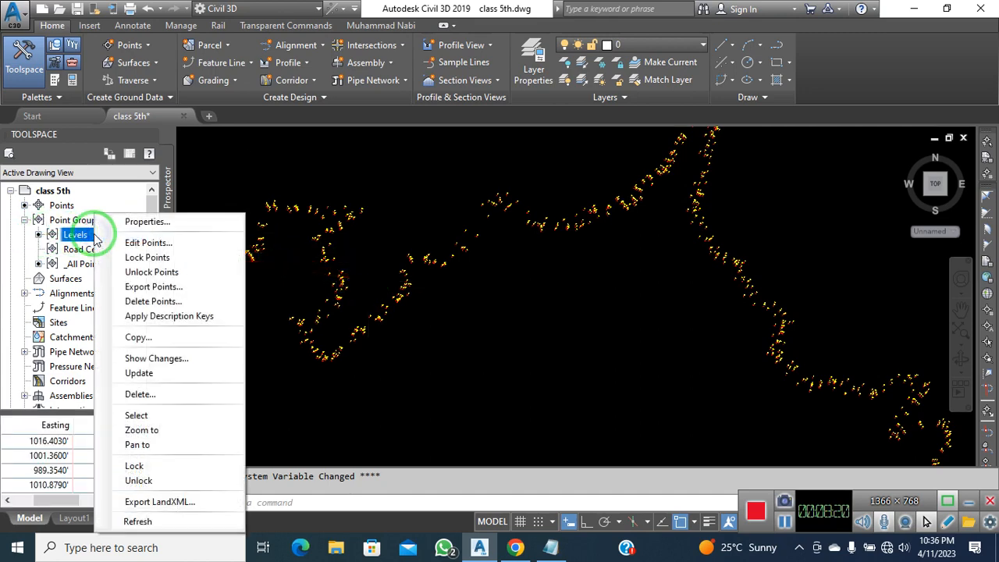
{"action": "left_click", "coordinate": [150, 242]}
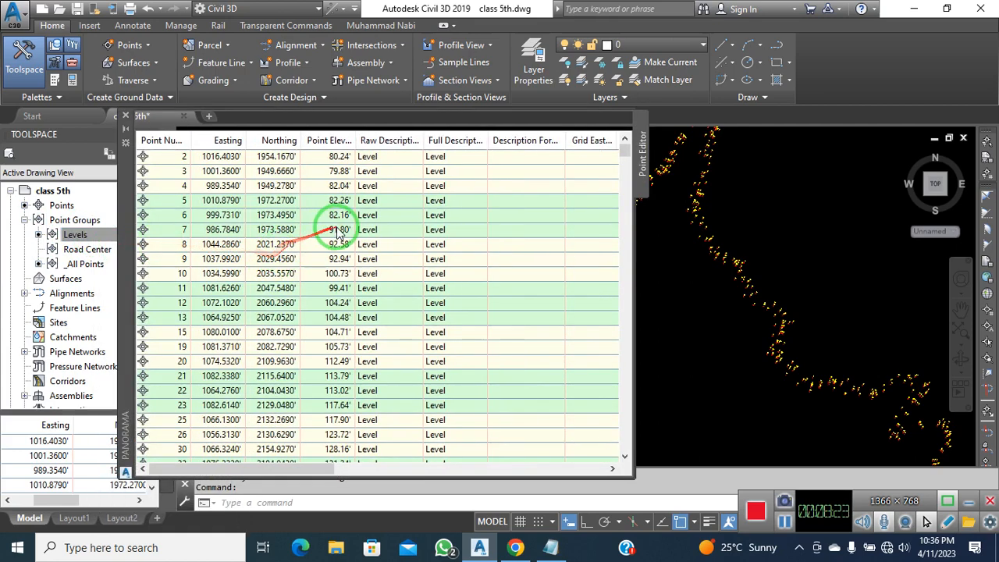
{"action": "scroll", "coordinate": [338, 231], "scroll_direction": "right", "scroll_amount": 10}
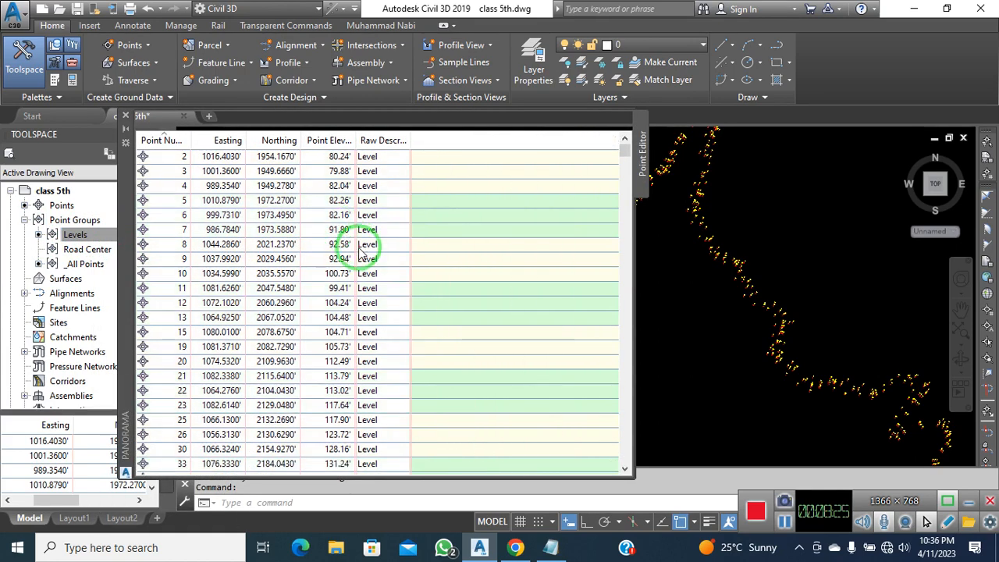
{"action": "scroll", "coordinate": [361, 251], "scroll_direction": "down", "scroll_amount": 5}
{"action": "scroll", "coordinate": [390, 219], "scroll_direction": "up", "scroll_amount": 5}
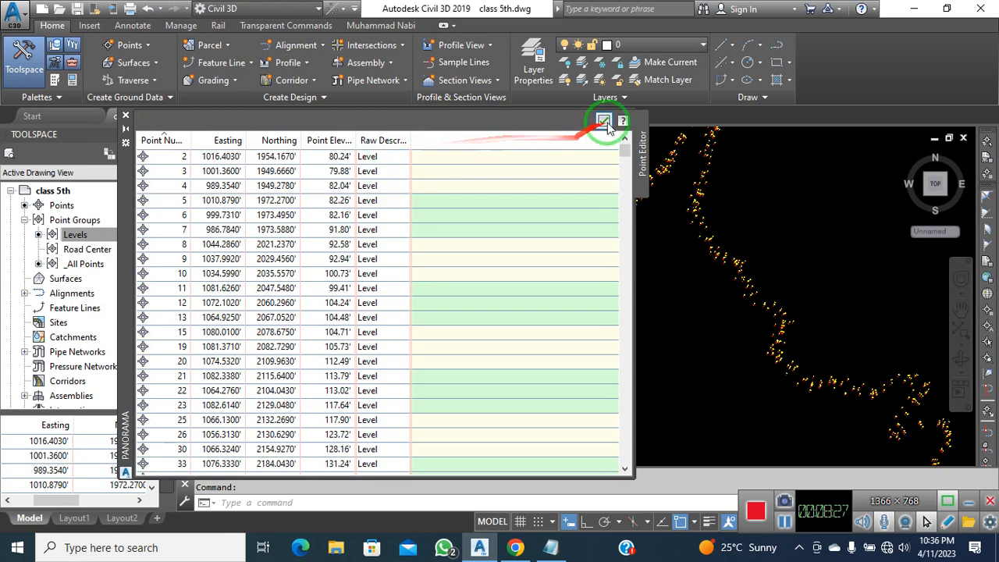
{"action": "left_click", "coordinate": [127, 117]}
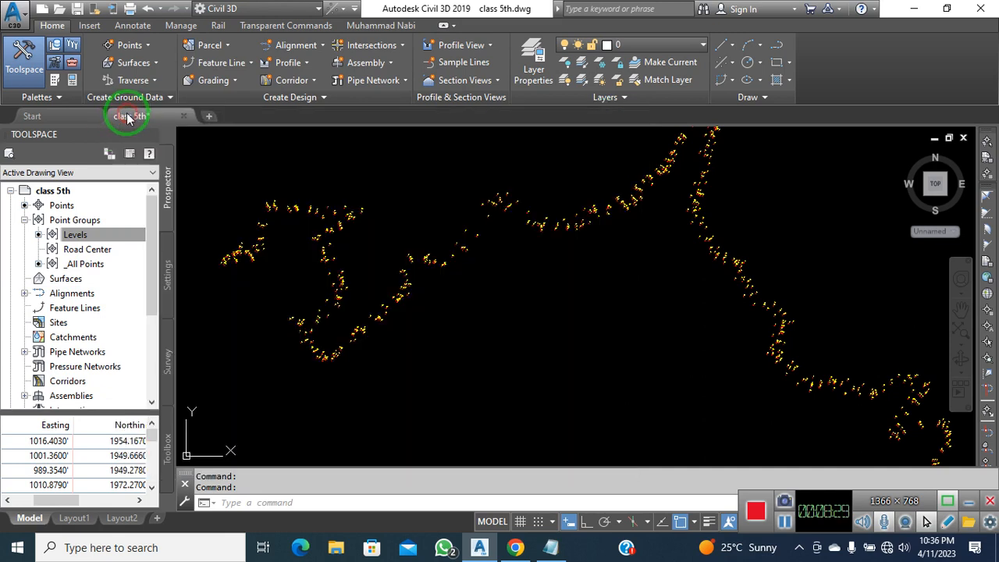
Pan and zoom the plan view to focus on the start of the surveyed road points
{"action": "right_click", "coordinate": [92, 250]}
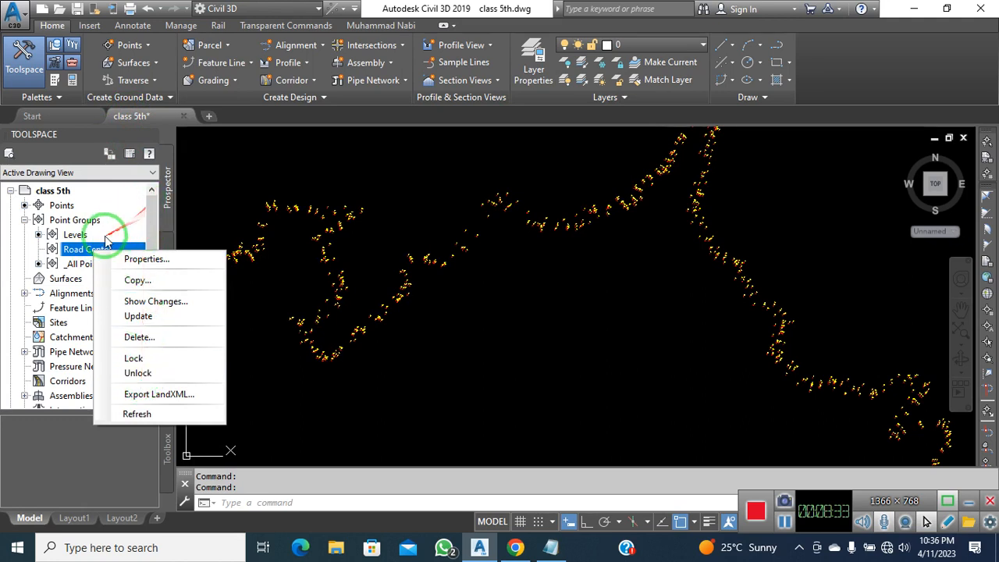
{"action": "left_click", "coordinate": [76, 234]}
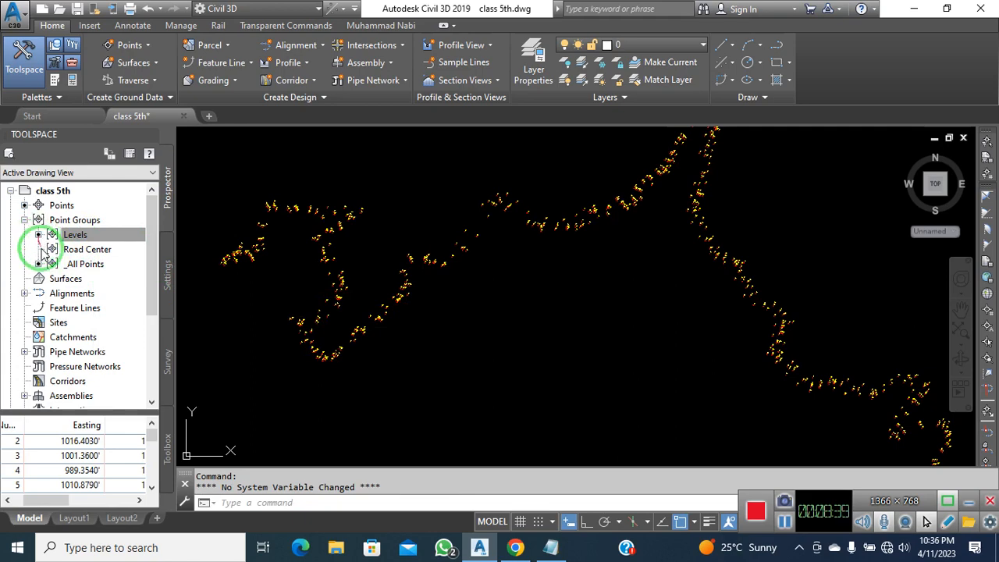
{"action": "left_click", "coordinate": [487, 405]}
{"action": "left_click", "coordinate": [479, 406]}
{"action": "scroll", "coordinate": [521, 316], "scroll_direction": "down", "scroll_amount": 4}
{"action": "middle_click_drag", "start_coordinate": [645, 379], "coordinate": [578, 374]}
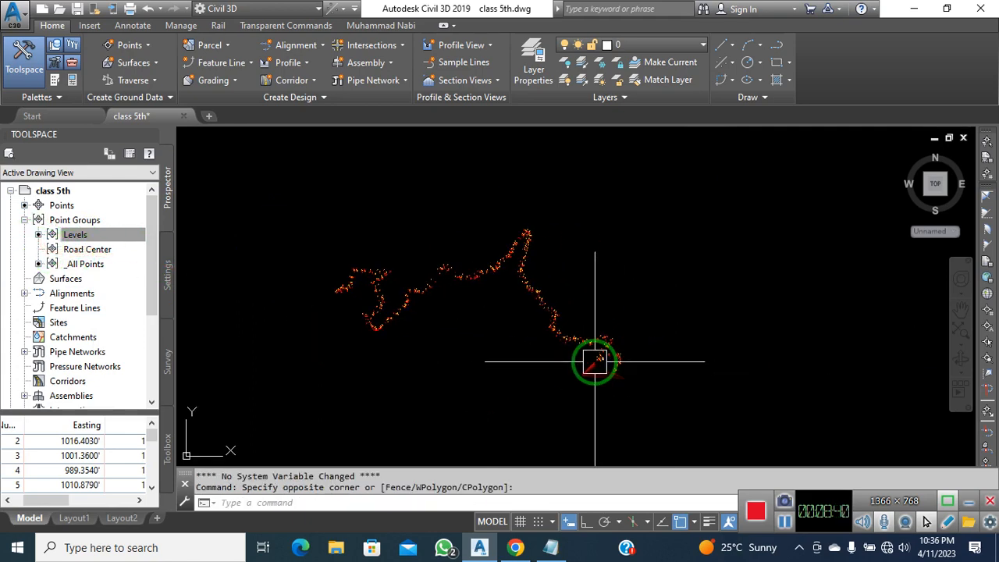
{"action": "scroll", "coordinate": [595, 360], "scroll_direction": "up", "scroll_amount": 3}
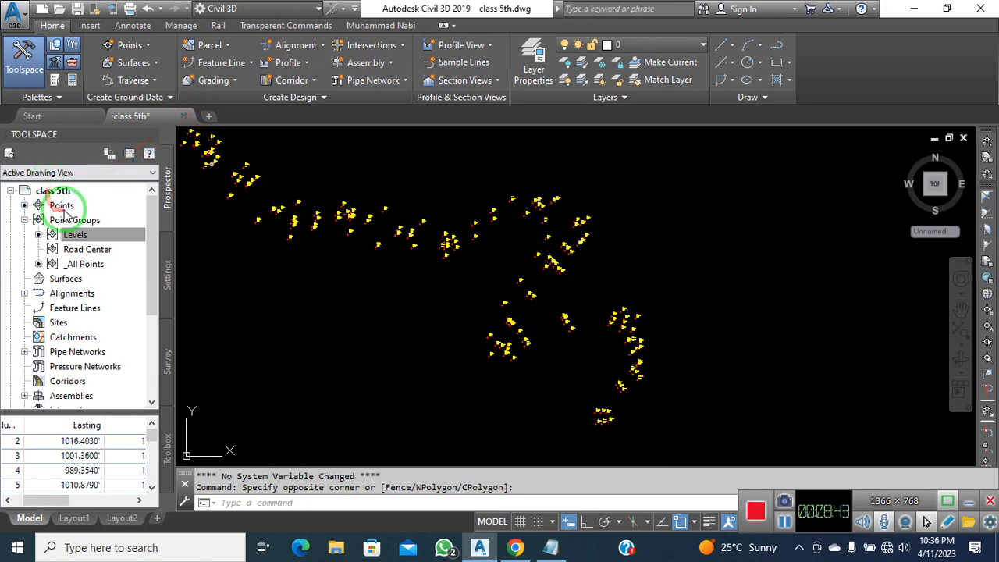
Start manual point creation from the Points collection, using the command-line -CREATEPOINTMANUAL version
{"action": "left_click", "coordinate": [63, 205]}
{"action": "right_click", "coordinate": [71, 206]}
{"action": "left_click", "coordinate": [100, 216]}
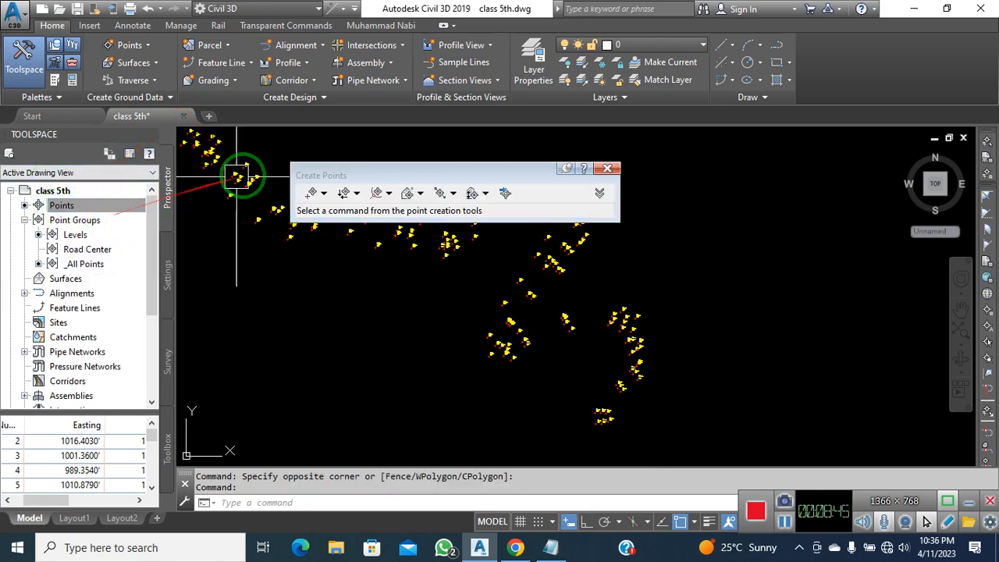
{"action": "left_click", "coordinate": [324, 194]}
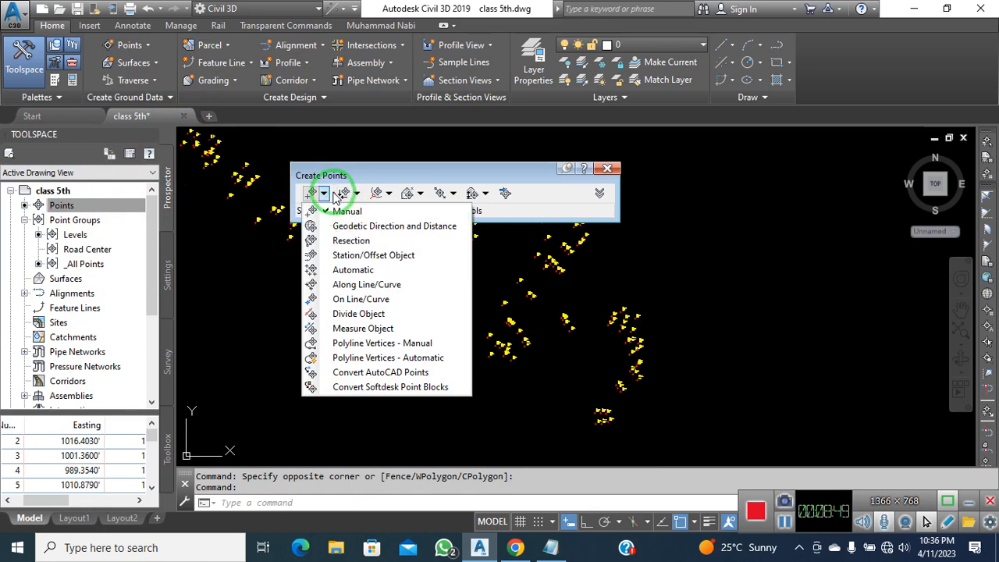
{"action": "left_click", "coordinate": [324, 194]}
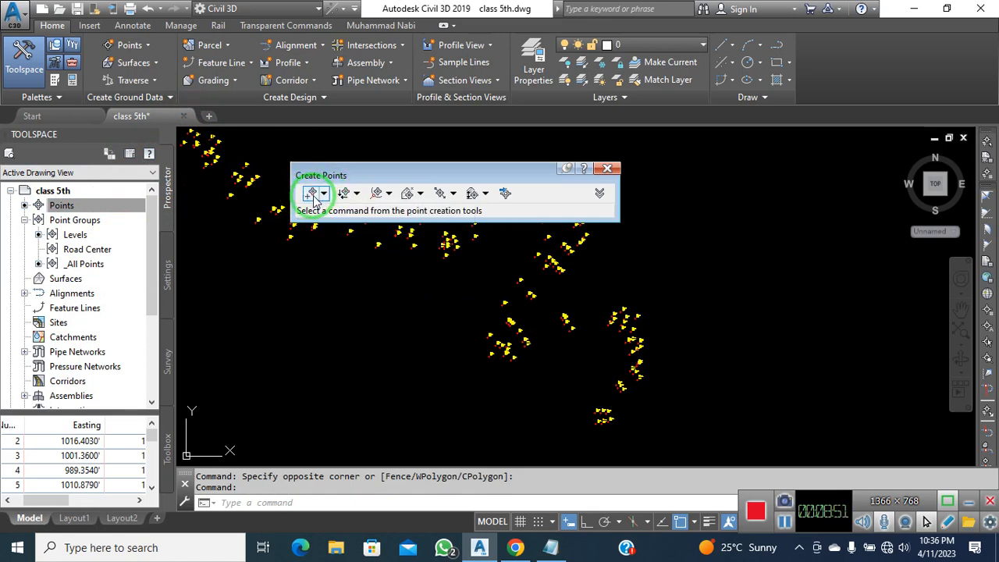
{"action": "left_click", "coordinate": [313, 194]}
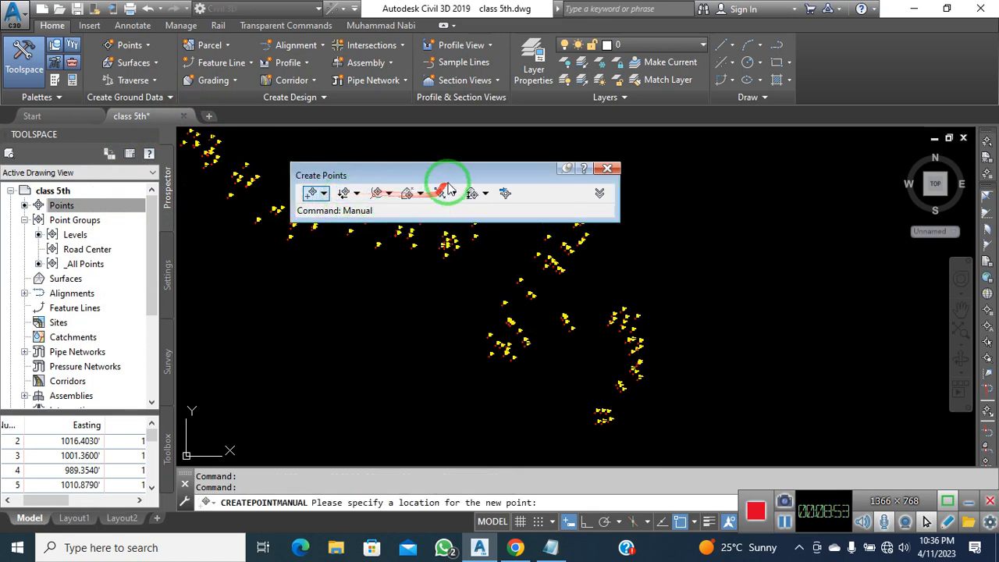
{"action": "left_click_drag", "start_coordinate": [452, 177], "coordinate": [581, 150]}
{"action": "left_click", "coordinate": [734, 139]}
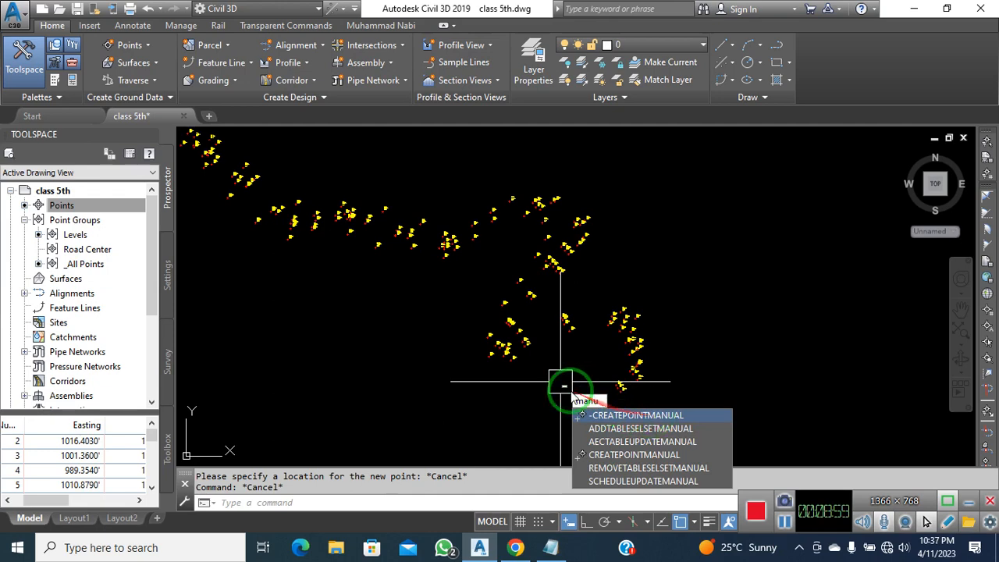
{"action": "key", "text": "Return"}
Place the first road-centre point below P# 3 with description RC and default elevation
{"action": "scroll", "coordinate": [578, 383], "scroll_direction": "up", "scroll_amount": 5}
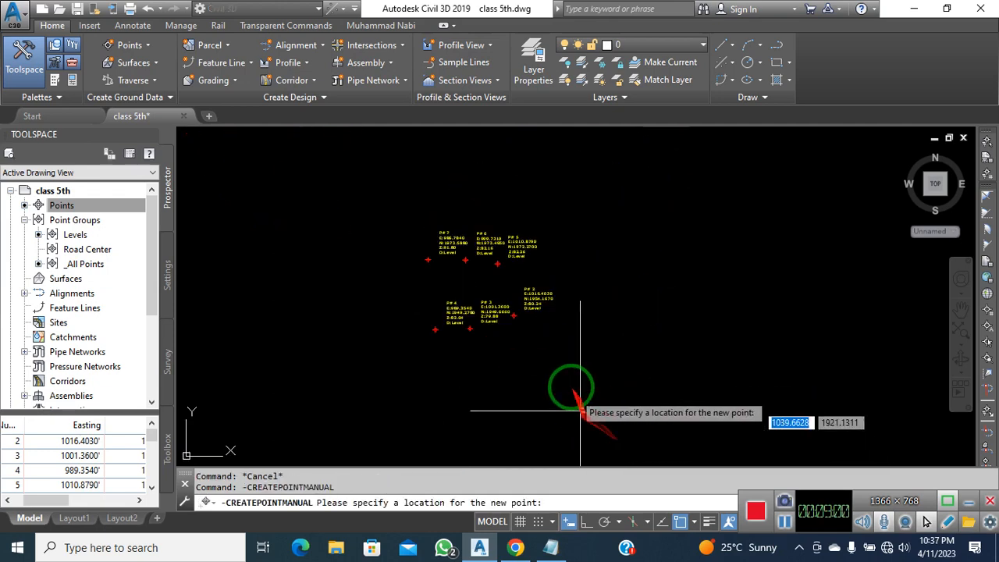
{"action": "scroll", "coordinate": [483, 320], "scroll_direction": "up", "scroll_amount": 3}
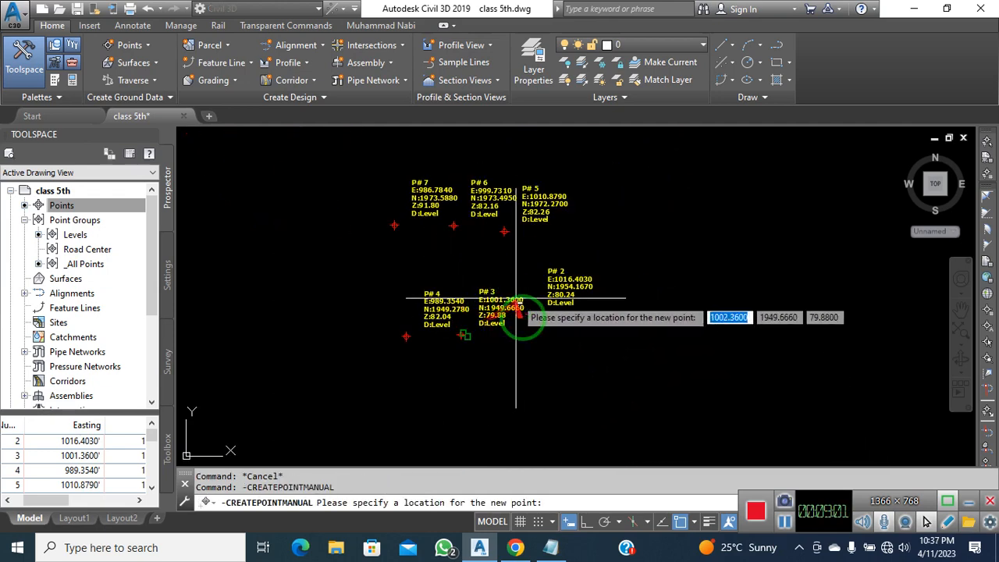
{"action": "left_click", "coordinate": [478, 358]}
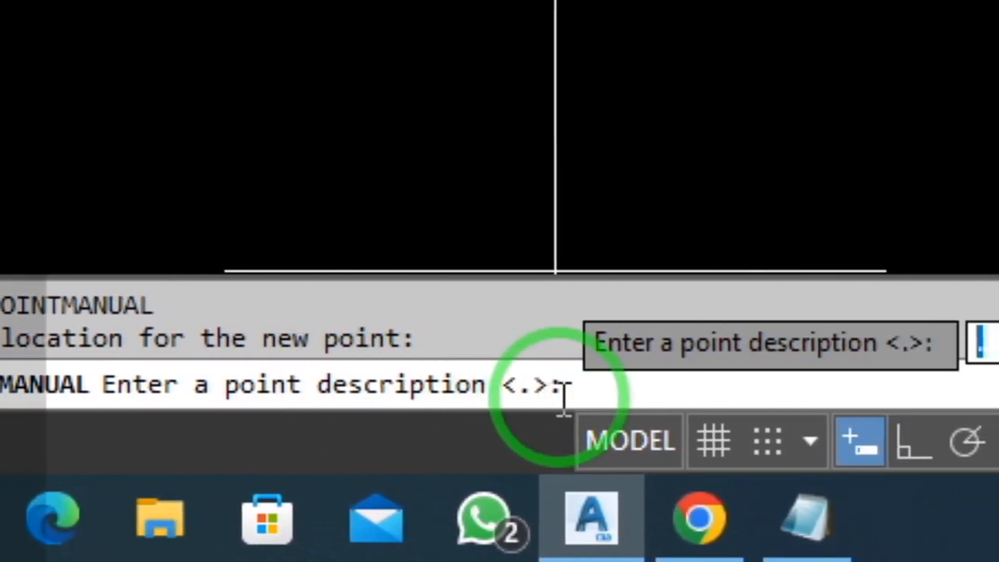
{"action": "left_click", "coordinate": [593, 391]}
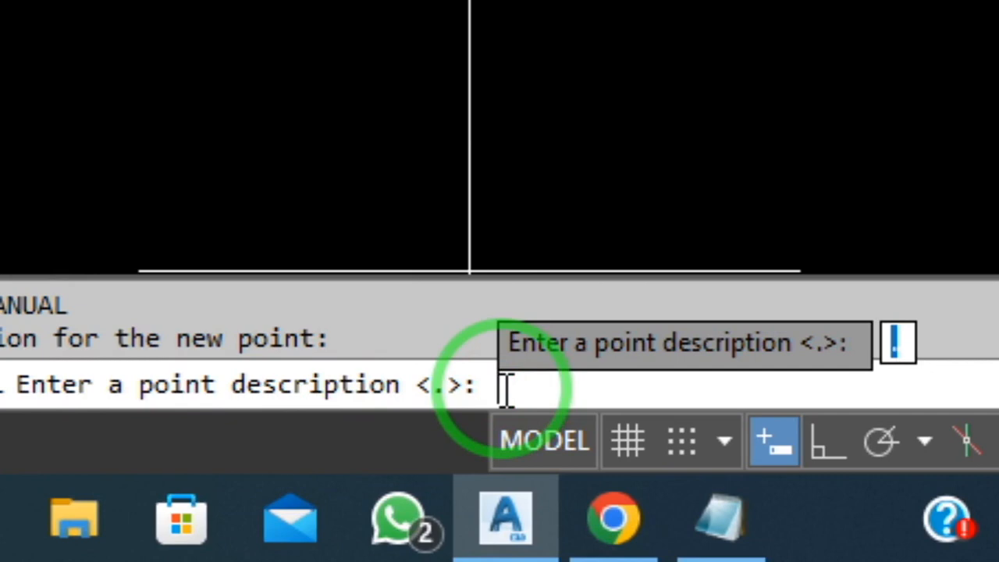
{"action": "type", "text": "RC"}
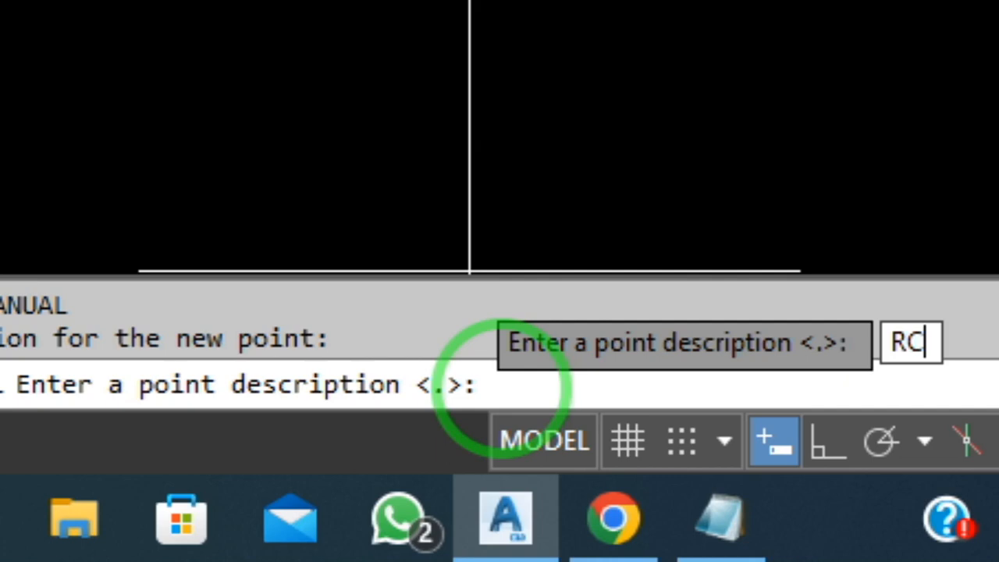
{"action": "key", "text": "Return"}
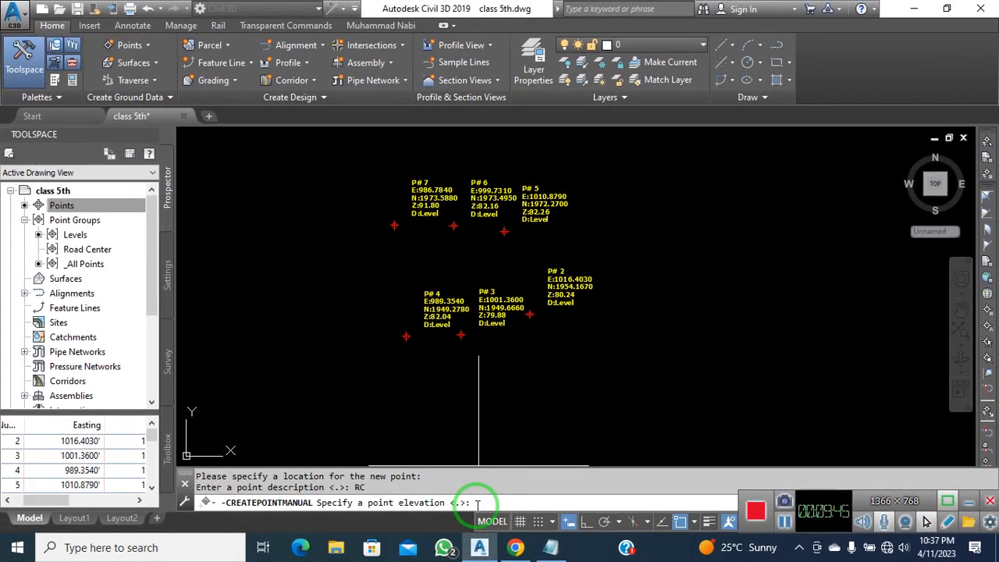
{"action": "key", "text": "Return"}
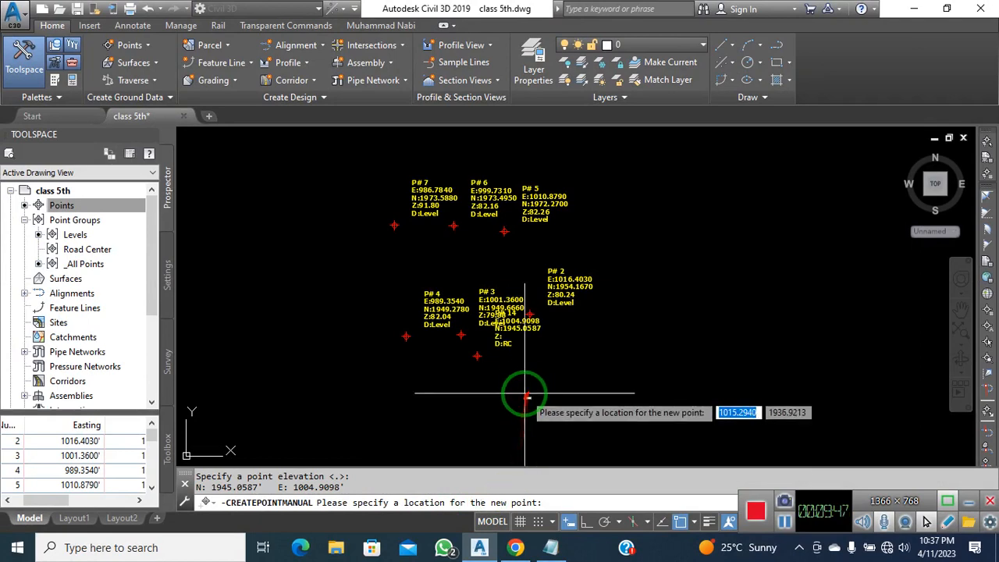
Add RC points above P# 7 and P# 6 (P# 16) and near P# 8 and P# 9
{"action": "scroll", "coordinate": [521, 366], "scroll_direction": "up", "scroll_amount": 4}
{"action": "scroll", "coordinate": [522, 365], "scroll_direction": "down", "scroll_amount": 5}
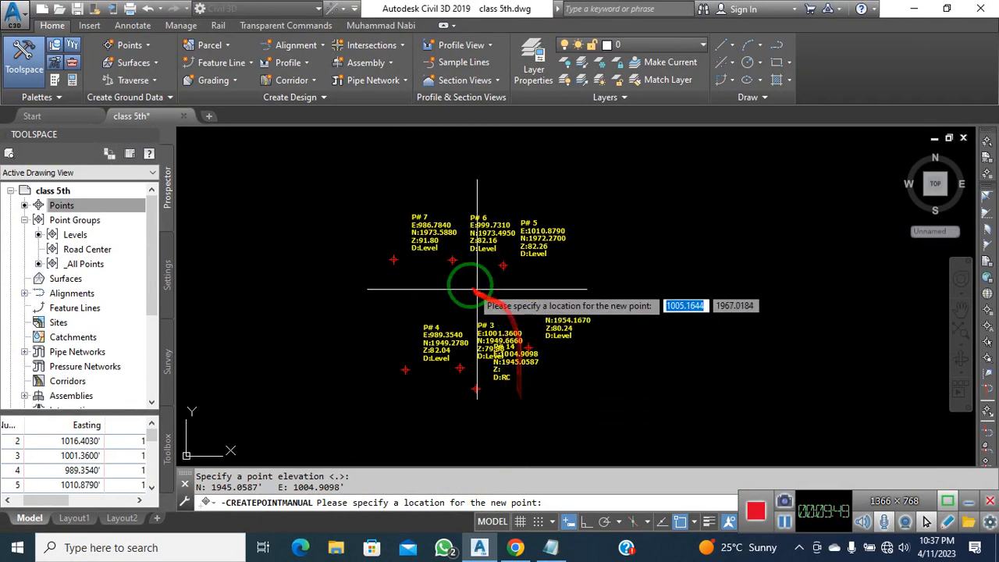
{"action": "scroll", "coordinate": [459, 294], "scroll_direction": "up", "scroll_amount": 4}
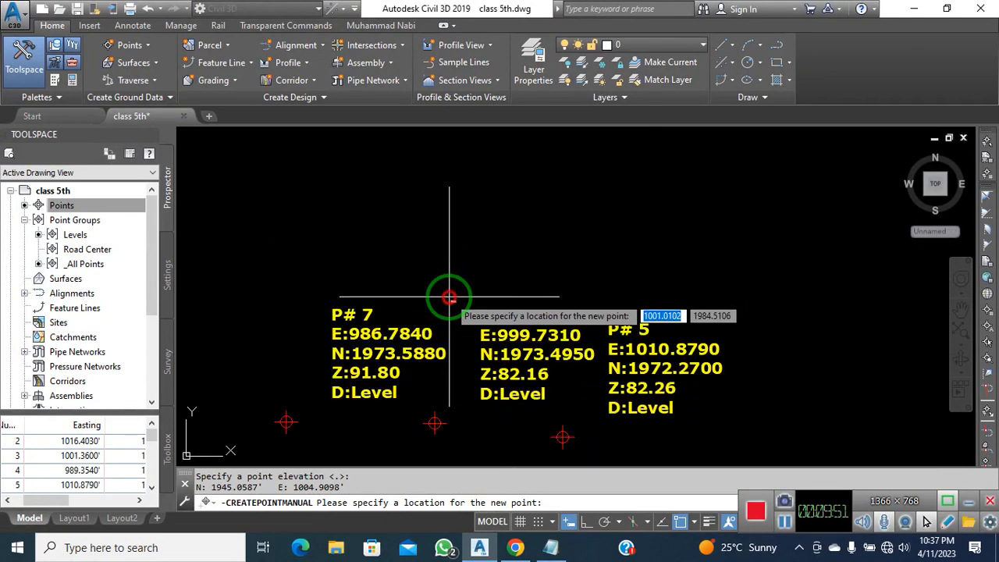
{"action": "left_click", "coordinate": [457, 306]}
{"action": "key", "text": "Return"}
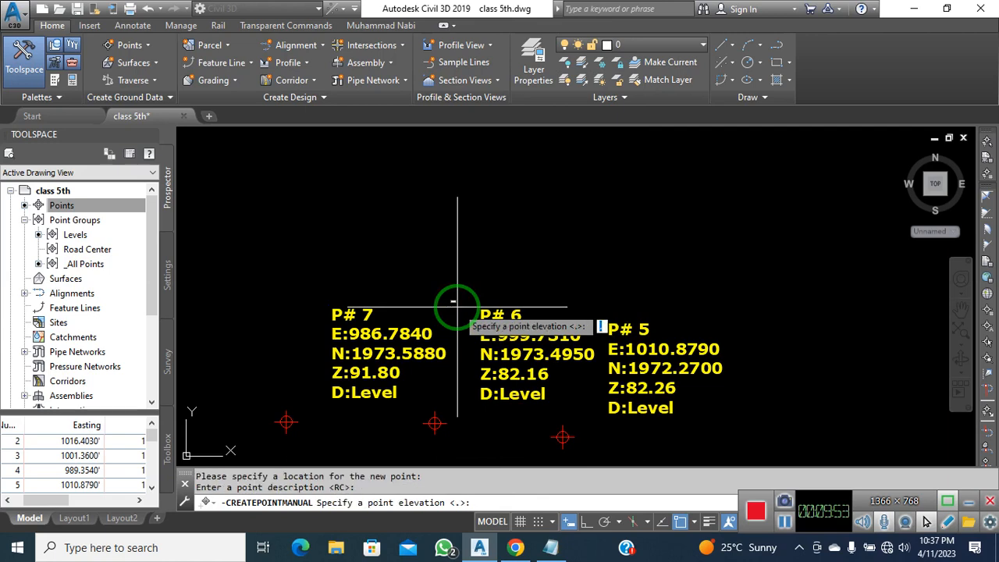
{"action": "key", "text": "Return"}
{"action": "scroll", "coordinate": [468, 367], "scroll_direction": "down", "scroll_amount": 4}
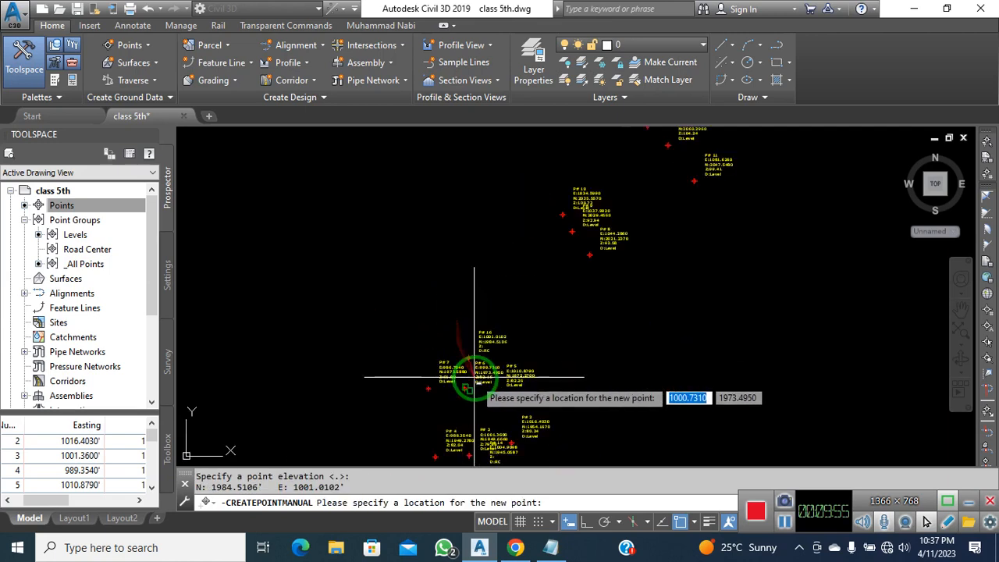
{"action": "scroll", "coordinate": [570, 242], "scroll_direction": "up", "scroll_amount": 4}
{"action": "scroll", "coordinate": [570, 242], "scroll_direction": "up", "scroll_amount": 2}
{"action": "left_click", "coordinate": [568, 244]}
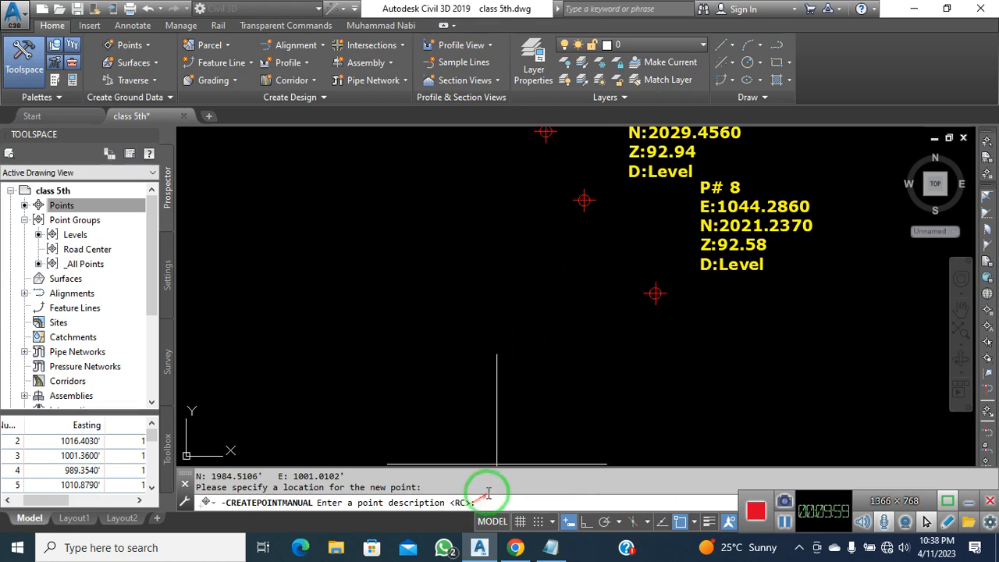
{"action": "key", "text": "Return"}
{"action": "key", "text": "Return"}
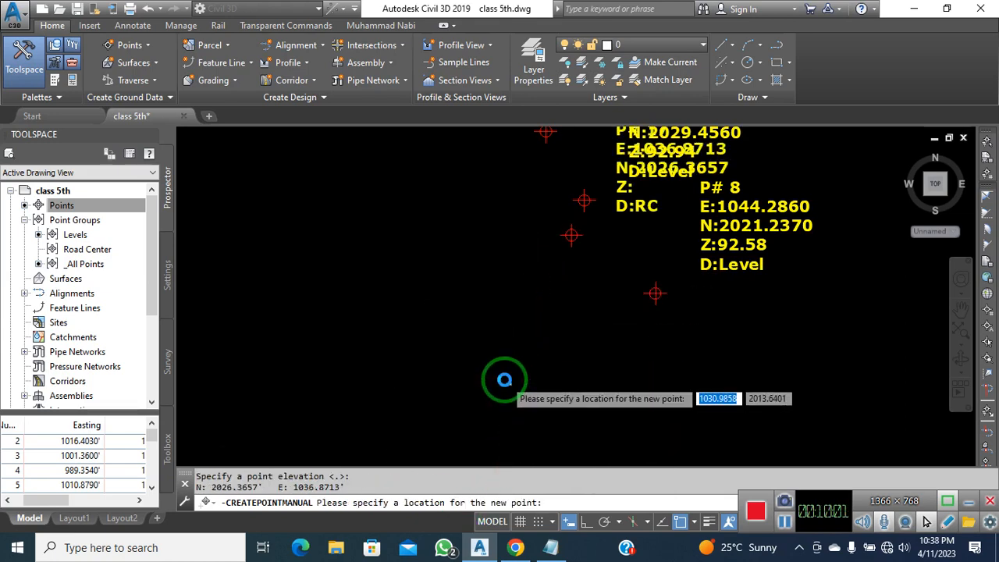
Add RC points near P# 11 and P# 12, and P# 24 beside P# 20 and P# 21
{"action": "scroll", "coordinate": [668, 245], "scroll_direction": "down", "scroll_amount": 3}
{"action": "scroll", "coordinate": [606, 330], "scroll_direction": "up", "scroll_amount": 3}
{"action": "left_click", "coordinate": [615, 301]}
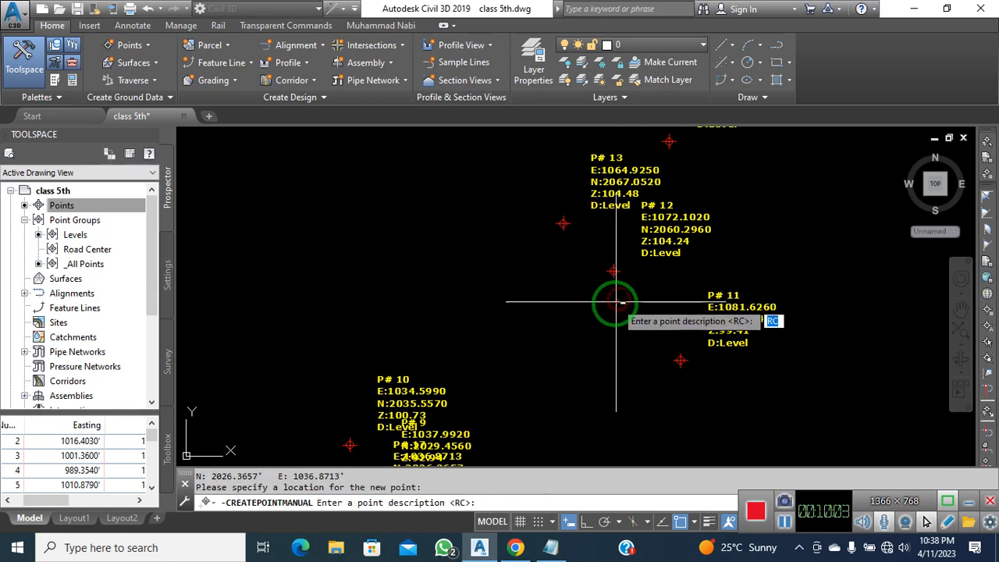
{"action": "key", "text": "Return"}
{"action": "key", "text": "Return"}
{"action": "scroll", "coordinate": [600, 351], "scroll_direction": "down", "scroll_amount": 2}
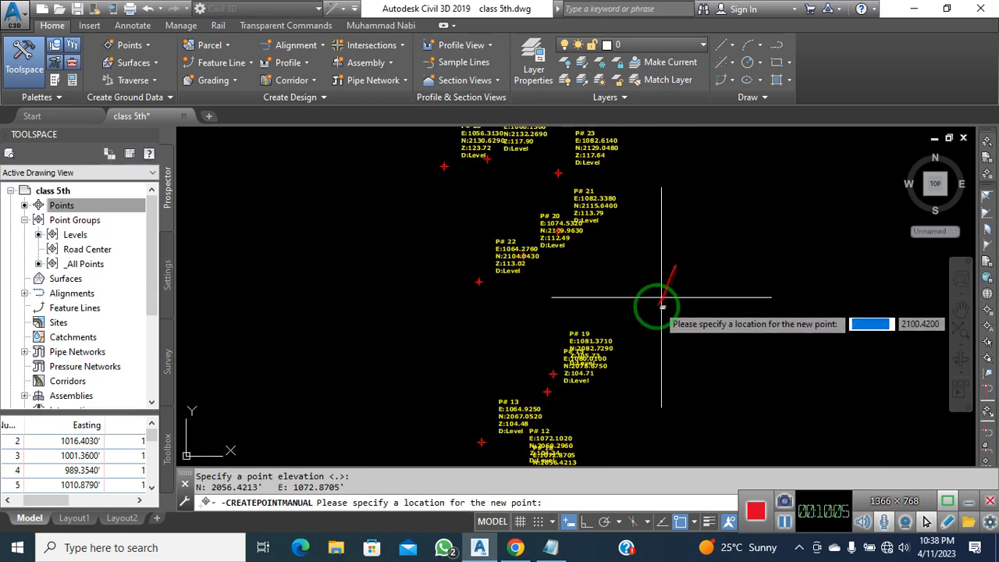
{"action": "left_click", "coordinate": [553, 280]}
{"action": "key", "text": "Return"}
{"action": "key", "text": "Return"}
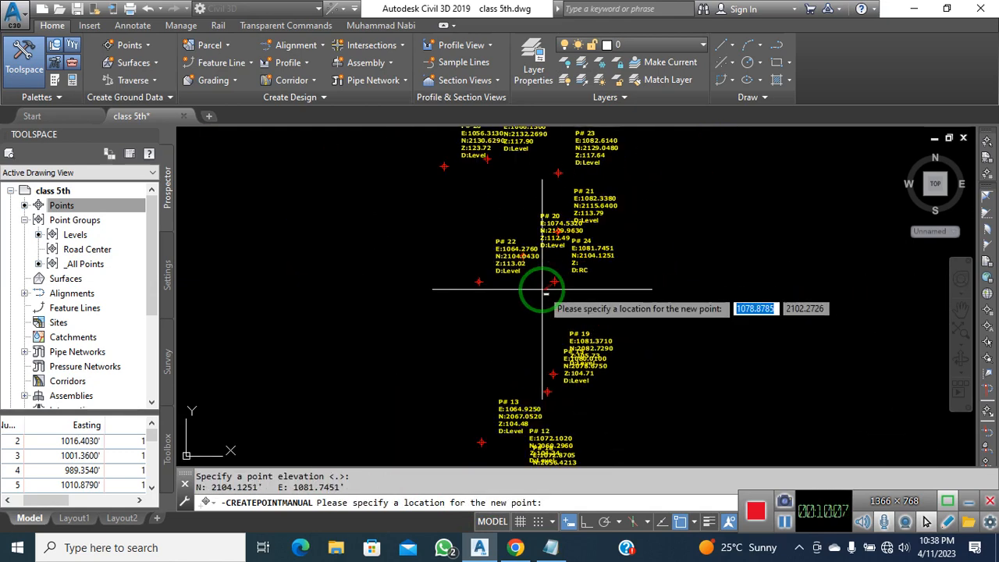
Continue along the road, adding RC points near P# 30 and P# 28 beside P# 36
{"action": "middle_click_drag", "start_coordinate": [535, 268], "coordinate": [535, 461]}
{"action": "left_click", "coordinate": [486, 282]}
{"action": "key", "text": "Return"}
{"action": "key", "text": "Return"}
{"action": "middle_click_drag", "start_coordinate": [427, 278], "coordinate": [440, 357]}
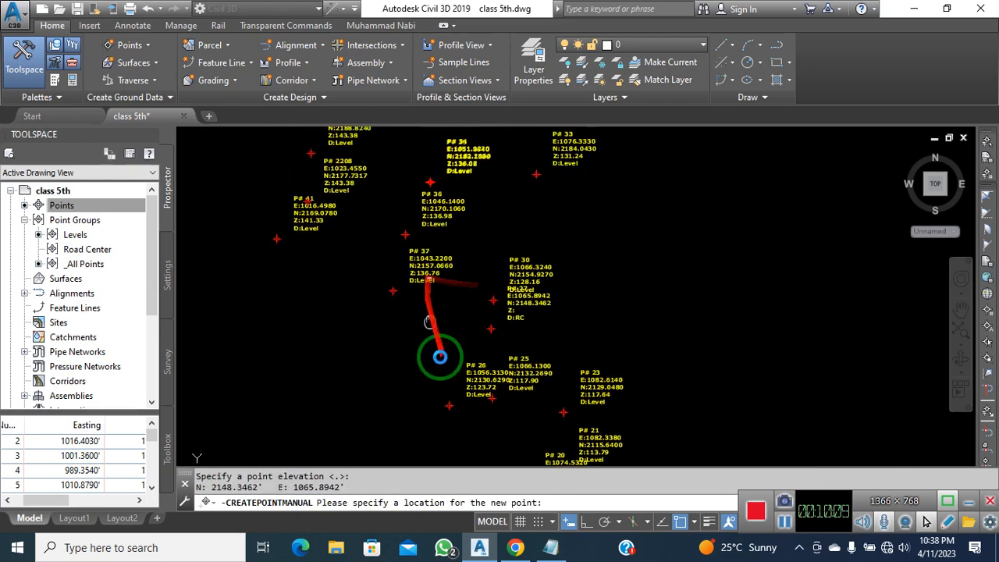
{"action": "middle_click_drag", "start_coordinate": [428, 322], "coordinate": [465, 430]}
{"action": "left_click", "coordinate": [504, 341]}
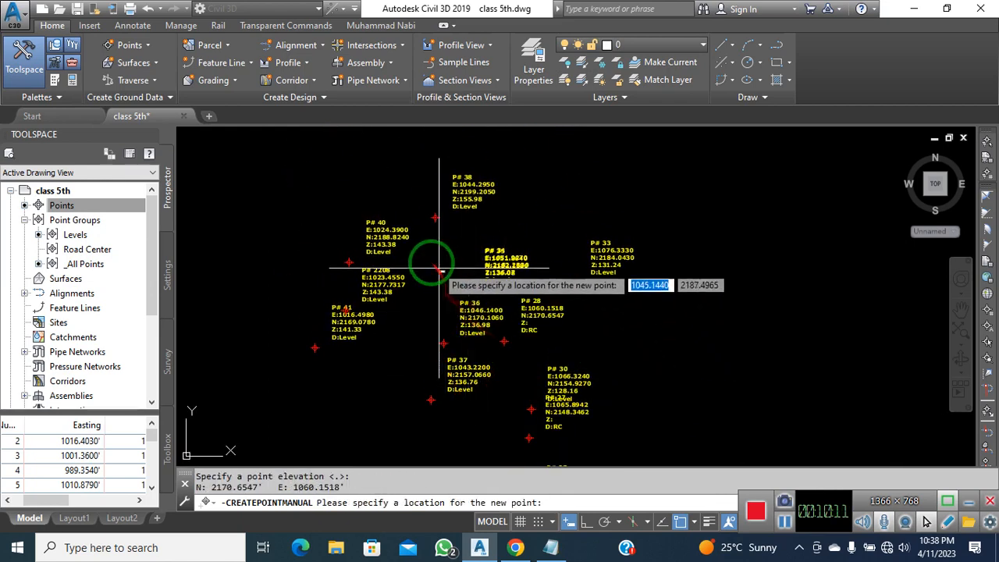
{"action": "middle_click_drag", "start_coordinate": [300, 300], "coordinate": [461, 364]}
{"action": "scroll", "coordinate": [473, 345], "scroll_direction": "down", "scroll_amount": 6}
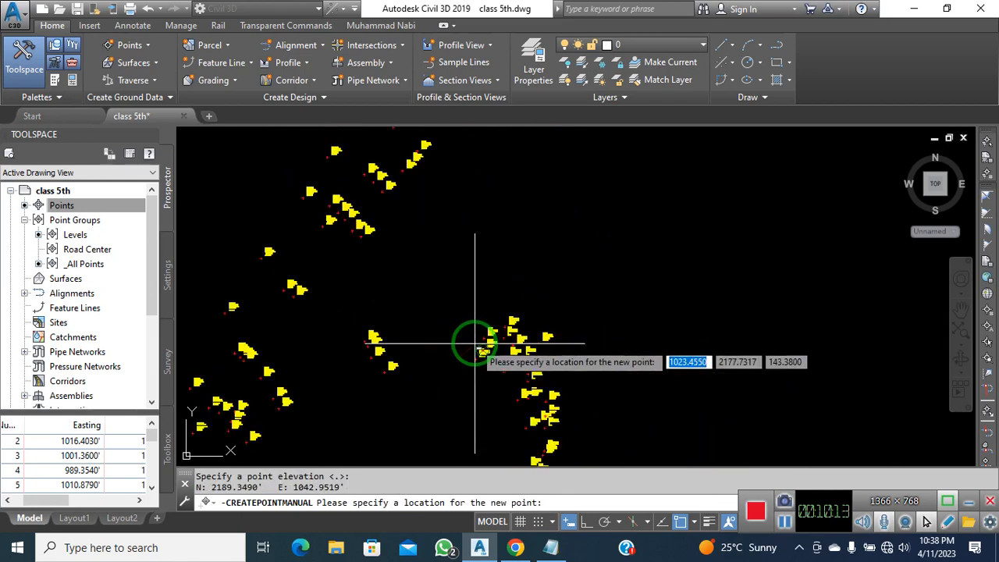
Place the first RC road-centre points of this stretch, keeping the RC description and default elevation
{"action": "scroll", "coordinate": [453, 347], "scroll_direction": "up", "scroll_amount": 4}
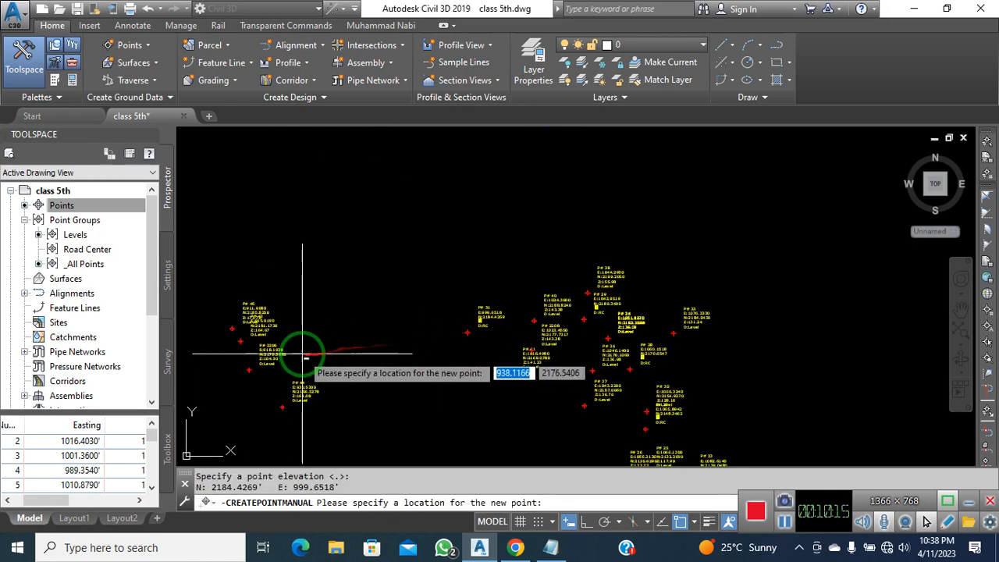
{"action": "key", "text": "Return"}
{"action": "key", "text": "Return"}
{"action": "middle_click_drag", "start_coordinate": [320, 370], "coordinate": [475, 318]}
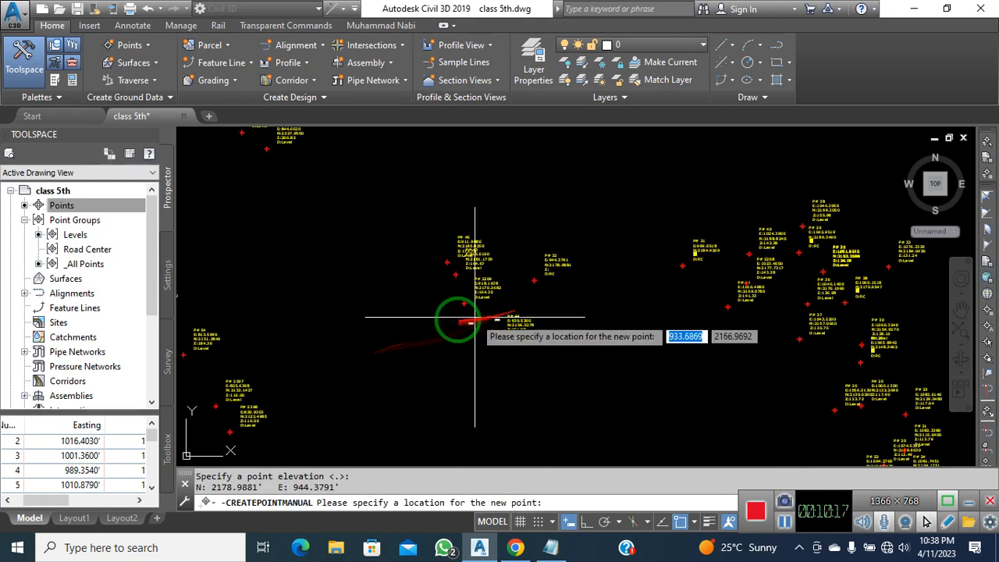
{"action": "key", "text": "Return"}
{"action": "middle_click_drag", "start_coordinate": [374, 346], "coordinate": [536, 272]}
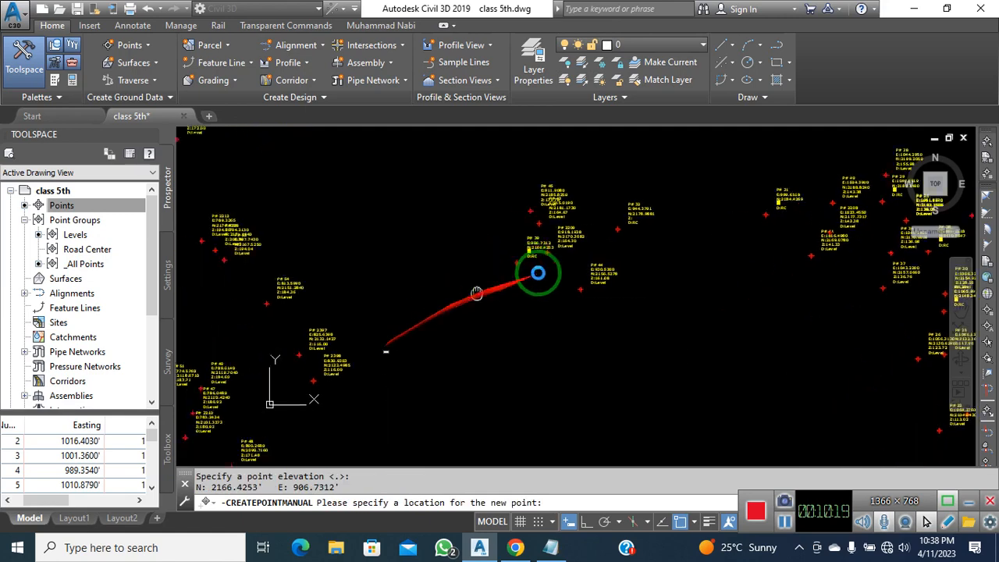
{"action": "scroll", "coordinate": [493, 279], "scroll_direction": "down", "scroll_amount": 5}
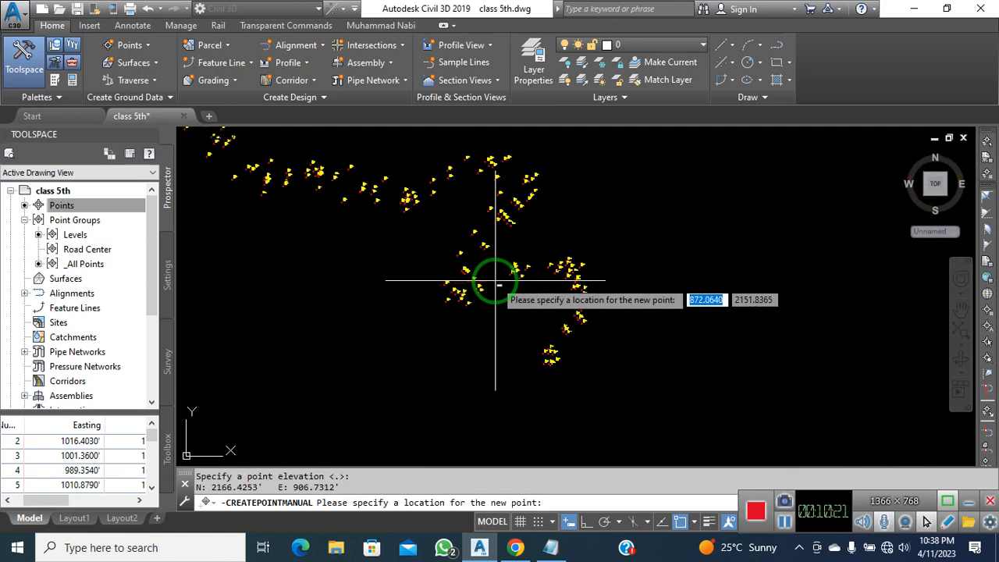
{"action": "scroll", "coordinate": [478, 292], "scroll_direction": "up", "scroll_amount": 5}
{"action": "left_click", "coordinate": [469, 287]}
{"action": "key", "text": "Return"}
{"action": "key", "text": "Return"}
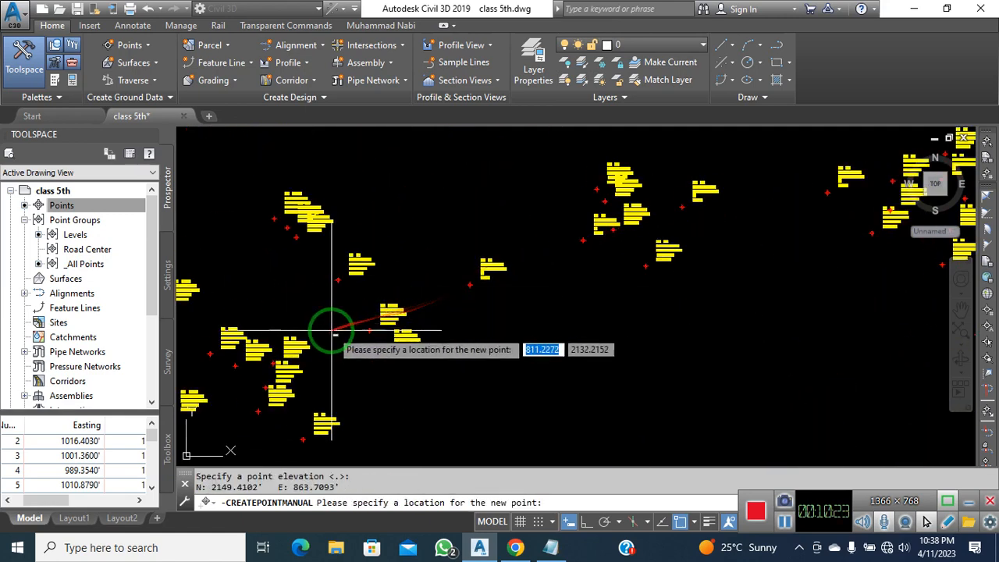
{"action": "left_click", "coordinate": [344, 344]}
{"action": "key", "text": "Return"}
{"action": "key", "text": "Return"}
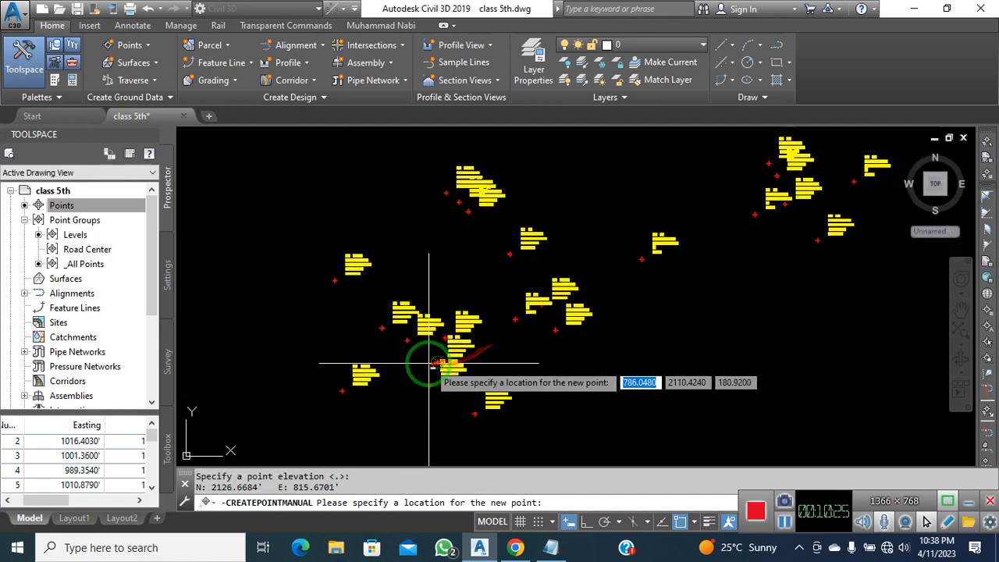
{"action": "scroll", "coordinate": [413, 359], "scroll_direction": "up", "scroll_amount": 4}
{"action": "key", "text": "Return"}
{"action": "scroll", "coordinate": [423, 333], "scroll_direction": "down", "scroll_amount": 3}
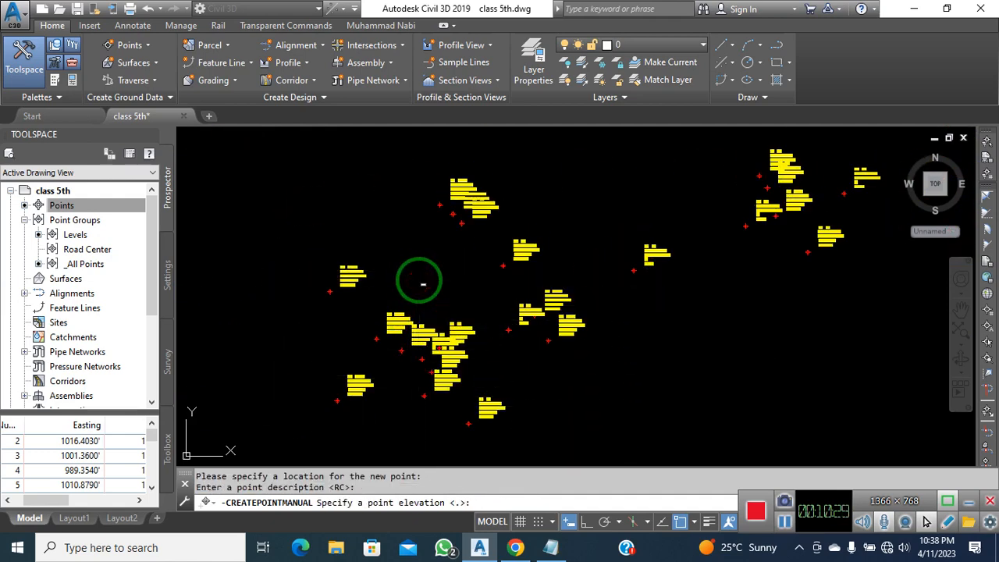
{"action": "key", "text": "Return"}
{"action": "scroll", "coordinate": [431, 296], "scroll_direction": "down", "scroll_amount": 3}
{"action": "scroll", "coordinate": [465, 217], "scroll_direction": "up", "scroll_amount": 3}
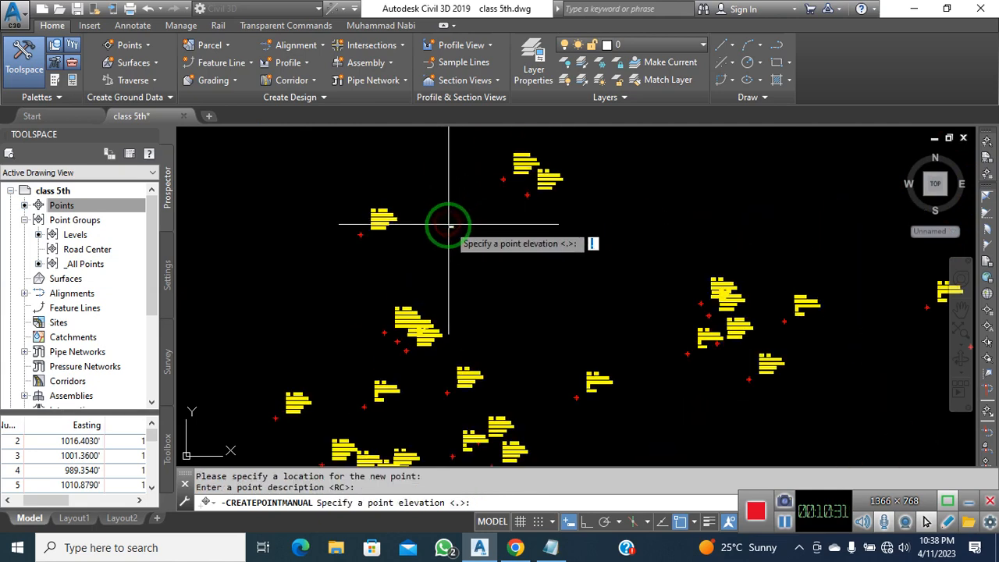
{"action": "key", "text": "Return"}
{"action": "scroll", "coordinate": [424, 401], "scroll_direction": "down", "scroll_amount": 3}
{"action": "scroll", "coordinate": [452, 379], "scroll_direction": "up", "scroll_amount": 4}
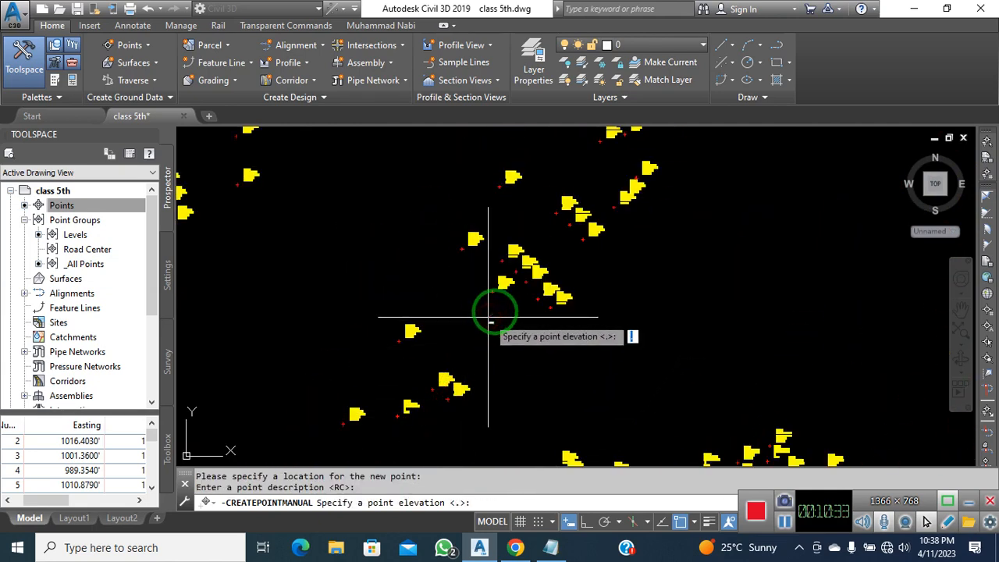
{"action": "key", "text": "Return"}
{"action": "scroll", "coordinate": [452, 424], "scroll_direction": "down", "scroll_amount": 3}
{"action": "scroll", "coordinate": [502, 338], "scroll_direction": "up", "scroll_amount": 3}
{"action": "left_click", "coordinate": [519, 317]}
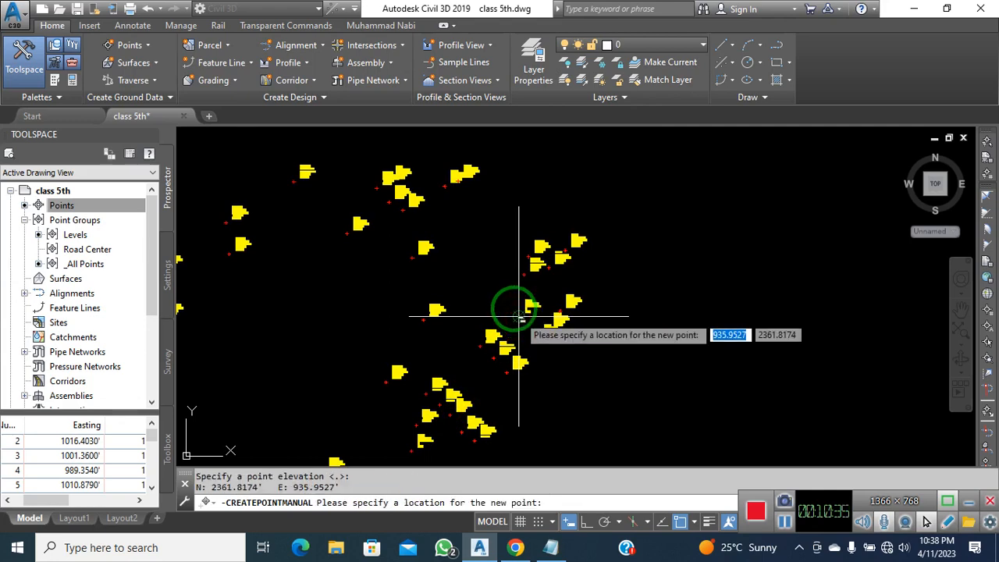
{"action": "left_click", "coordinate": [488, 244]}
{"action": "key", "text": "Return"}
{"action": "key", "text": "Return"}
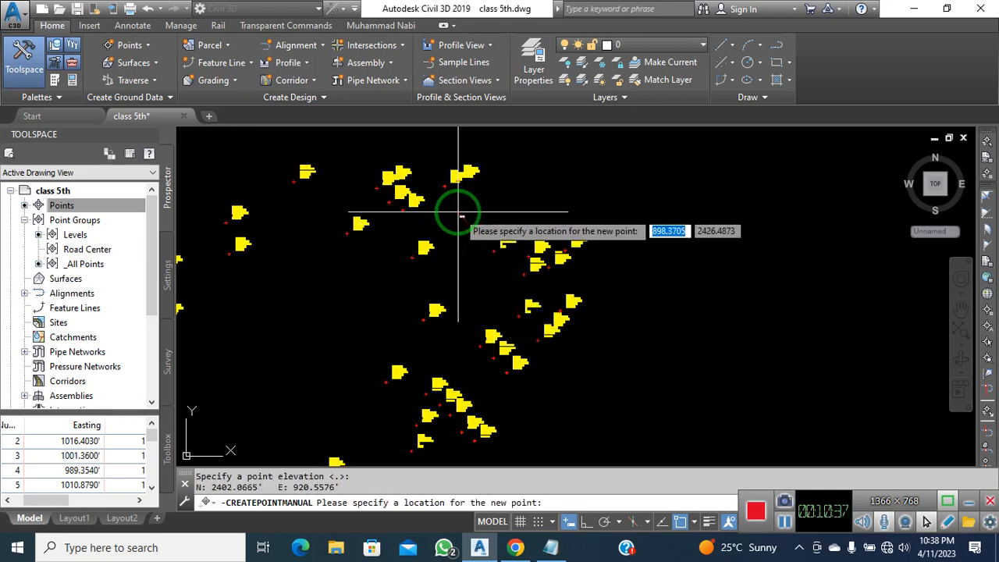
{"action": "left_click", "coordinate": [448, 213]}
{"action": "key", "text": "Return"}
{"action": "key", "text": "Return"}
Follow the road onward, adding more RC centre points (including point 74) at default elevation
{"action": "middle_click_drag", "start_coordinate": [384, 242], "coordinate": [543, 297]}
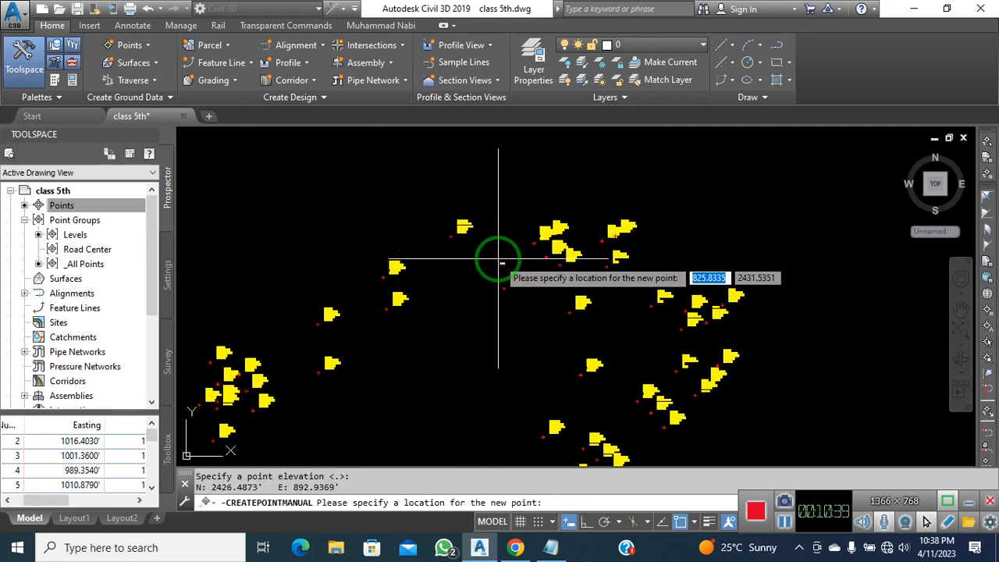
{"action": "scroll", "coordinate": [439, 283], "scroll_direction": "up", "scroll_amount": 2}
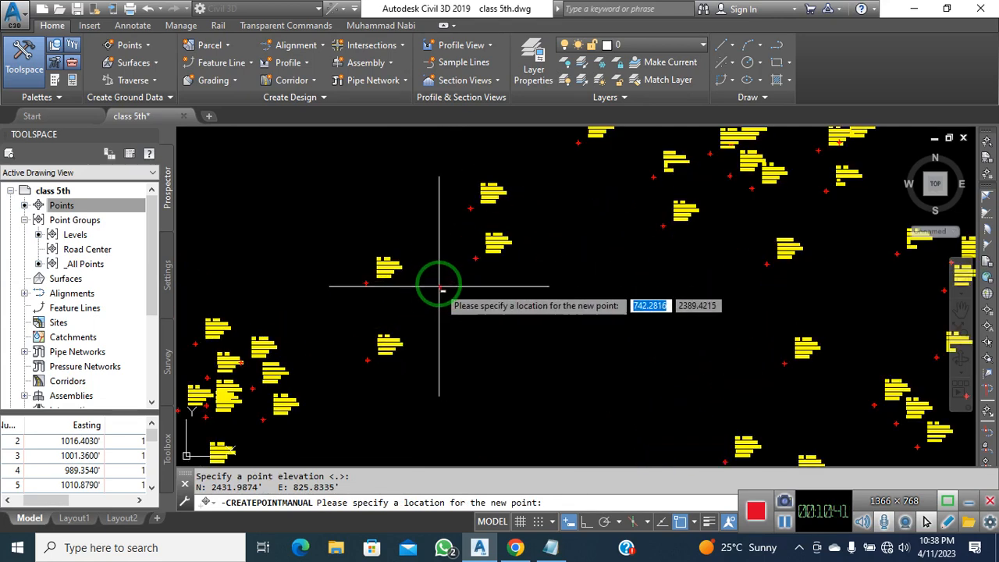
{"action": "middle_click_drag", "start_coordinate": [399, 340], "coordinate": [492, 291]}
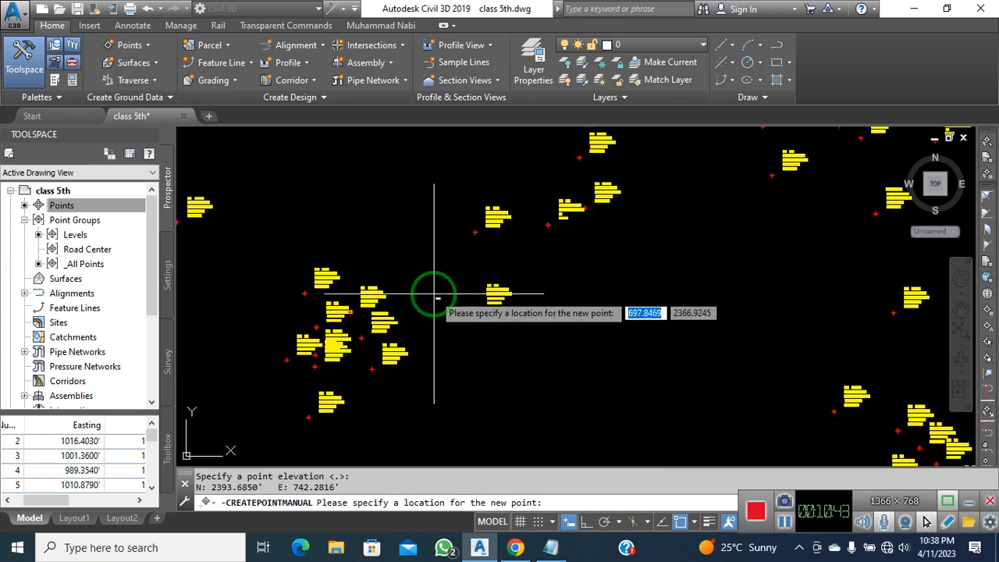
{"action": "key", "text": "Return"}
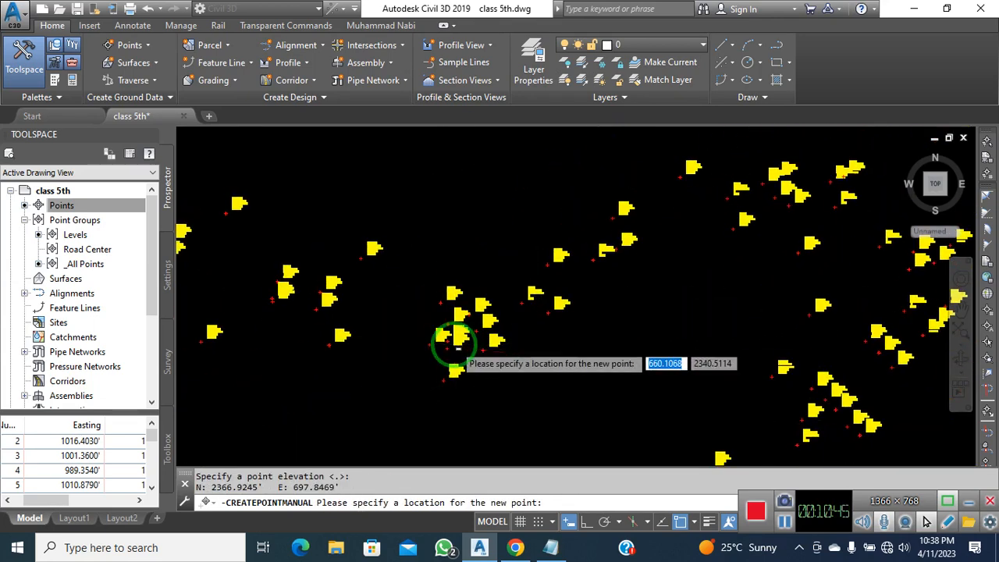
{"action": "scroll", "coordinate": [468, 328], "scroll_direction": "up", "scroll_amount": 3}
{"action": "scroll", "coordinate": [486, 320], "scroll_direction": "up", "scroll_amount": 2}
{"action": "key", "text": "Return"}
{"action": "key", "text": "Return"}
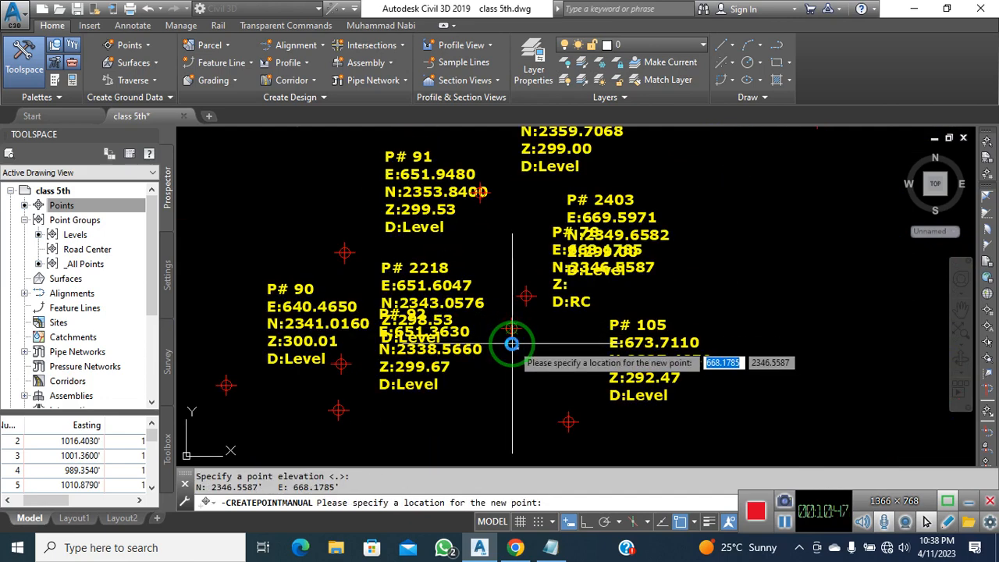
{"action": "scroll", "coordinate": [511, 335], "scroll_direction": "down", "scroll_amount": 3}
{"action": "key", "text": "Return"}
{"action": "key", "text": "Return"}
{"action": "scroll", "coordinate": [484, 336], "scroll_direction": "down", "scroll_amount": 3}
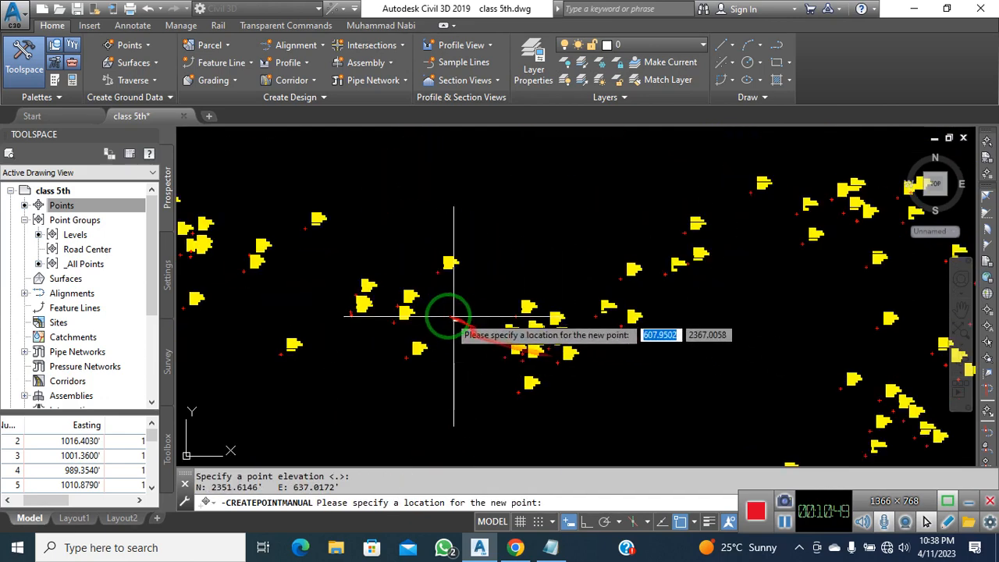
{"action": "scroll", "coordinate": [474, 334], "scroll_direction": "down", "scroll_amount": 1}
{"action": "scroll", "coordinate": [447, 324], "scroll_direction": "up", "scroll_amount": 1}
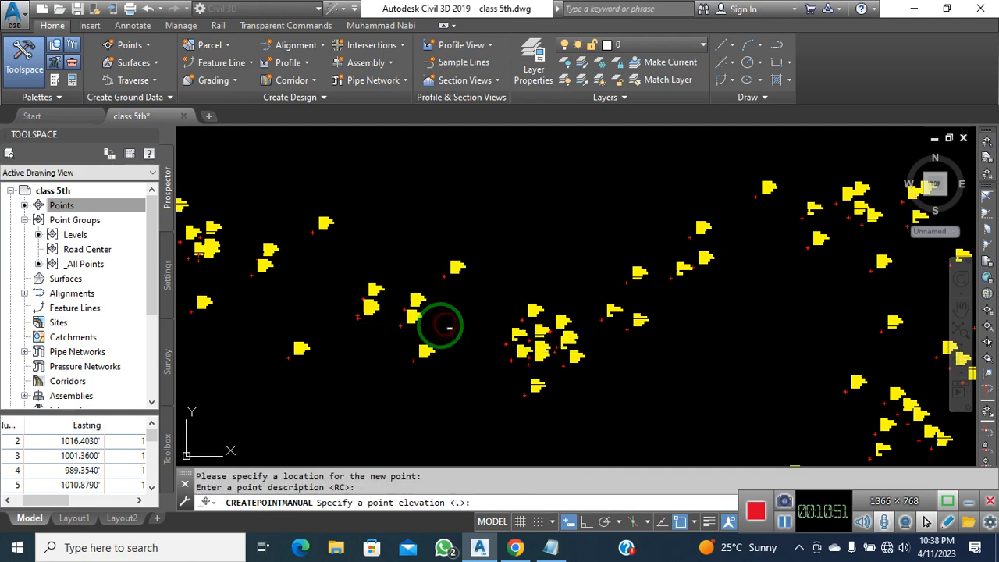
{"action": "key", "text": "Return"}
{"action": "middle_click_drag", "start_coordinate": [393, 328], "coordinate": [670, 392]}
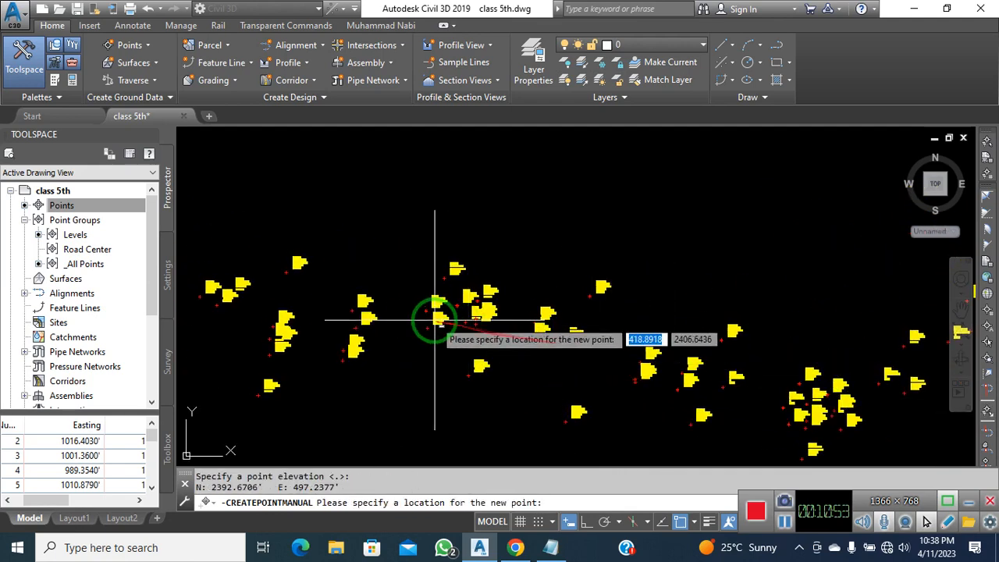
{"action": "key", "text": "Return"}
{"action": "middle_click_drag", "start_coordinate": [321, 351], "coordinate": [555, 350]}
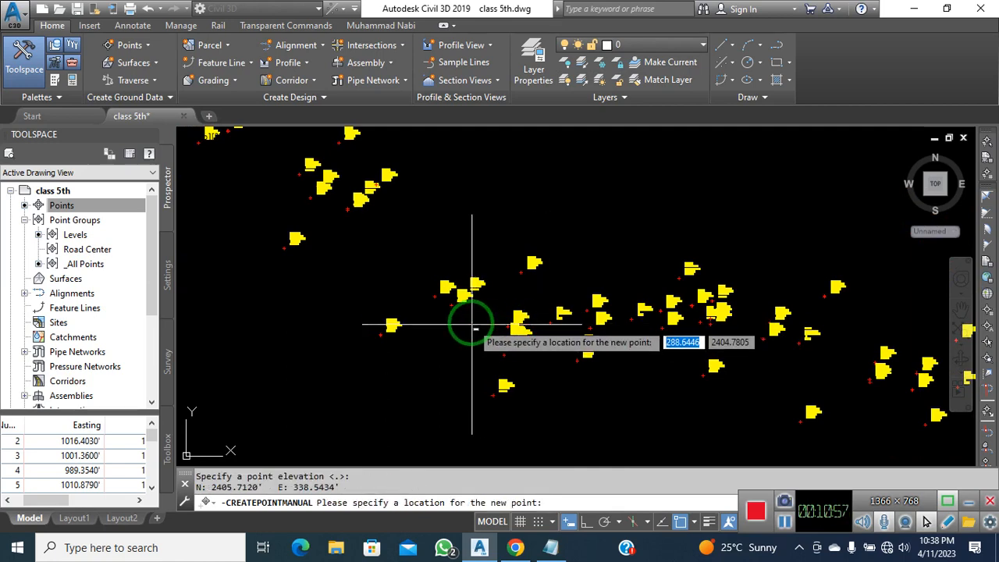
{"action": "left_click", "coordinate": [368, 222]}
{"action": "key", "text": "Return"}
{"action": "key", "text": "Return"}
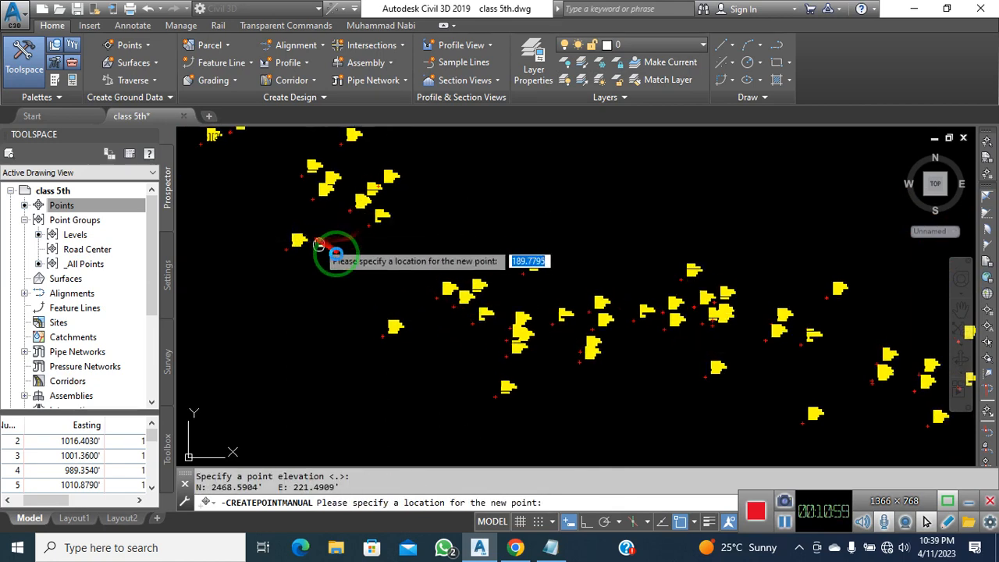
{"action": "middle_click_drag", "start_coordinate": [325, 245], "coordinate": [514, 376]}
{"action": "key", "text": "Return"}
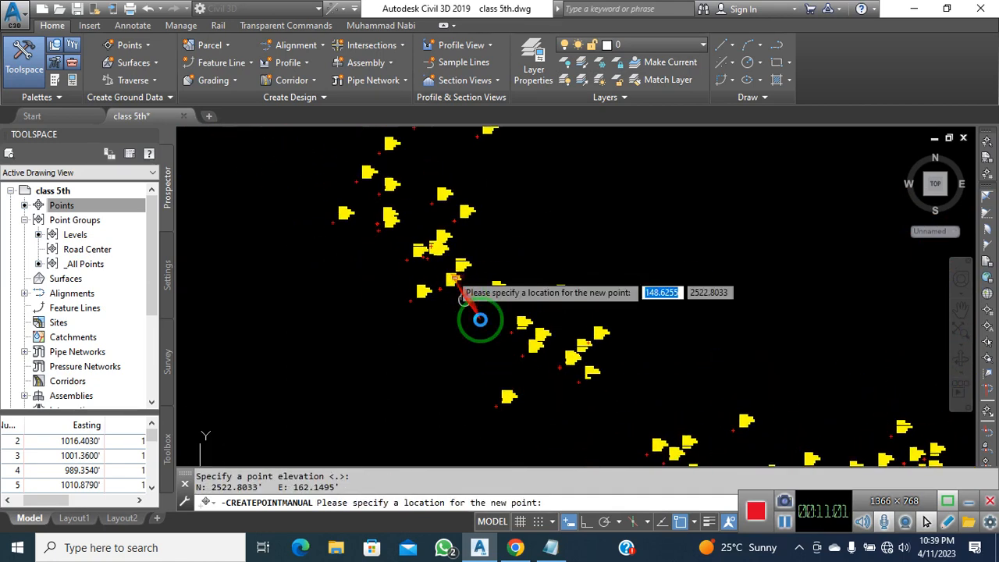
{"action": "scroll", "coordinate": [539, 343], "scroll_direction": "up", "scroll_amount": 5}
{"action": "key", "text": "Return"}
{"action": "scroll", "coordinate": [531, 337], "scroll_direction": "down", "scroll_amount": 5}
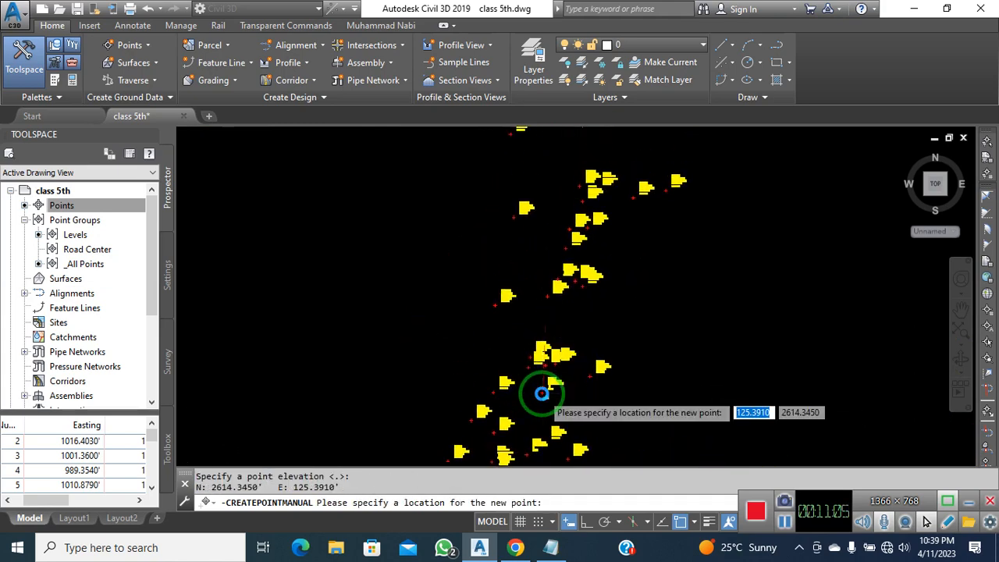
{"action": "scroll", "coordinate": [543, 390], "scroll_direction": "down", "scroll_amount": 3}
{"action": "scroll", "coordinate": [557, 368], "scroll_direction": "up", "scroll_amount": 6}
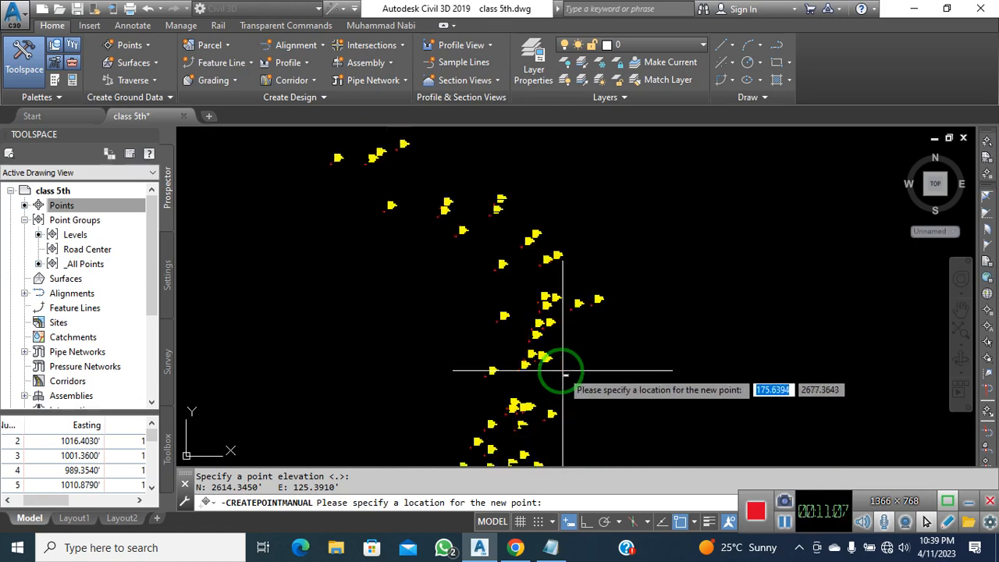
{"action": "key", "text": "Return"}
{"action": "key", "text": "Return"}
{"action": "scroll", "coordinate": [598, 317], "scroll_direction": "down", "scroll_amount": 7}
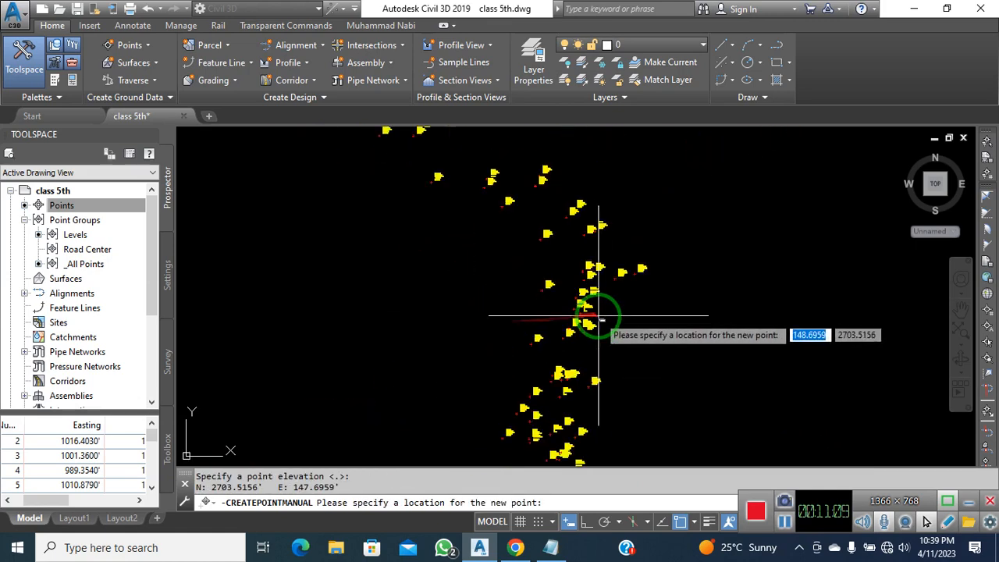
{"action": "scroll", "coordinate": [606, 242], "scroll_direction": "up", "scroll_amount": 4}
{"action": "left_click", "coordinate": [551, 250]}
{"action": "key", "text": "Return"}
{"action": "key", "text": "Return"}
{"action": "scroll", "coordinate": [711, 383], "scroll_direction": "down", "scroll_amount": 3}
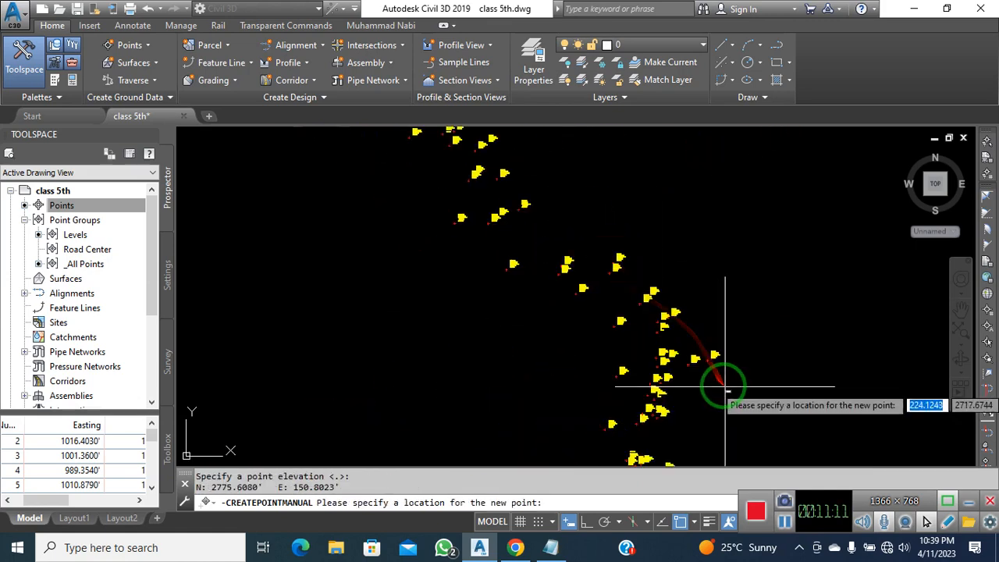
{"action": "scroll", "coordinate": [606, 283], "scroll_direction": "up", "scroll_amount": 3}
{"action": "key", "text": "Return"}
{"action": "scroll", "coordinate": [590, 336], "scroll_direction": "down", "scroll_amount": 3}
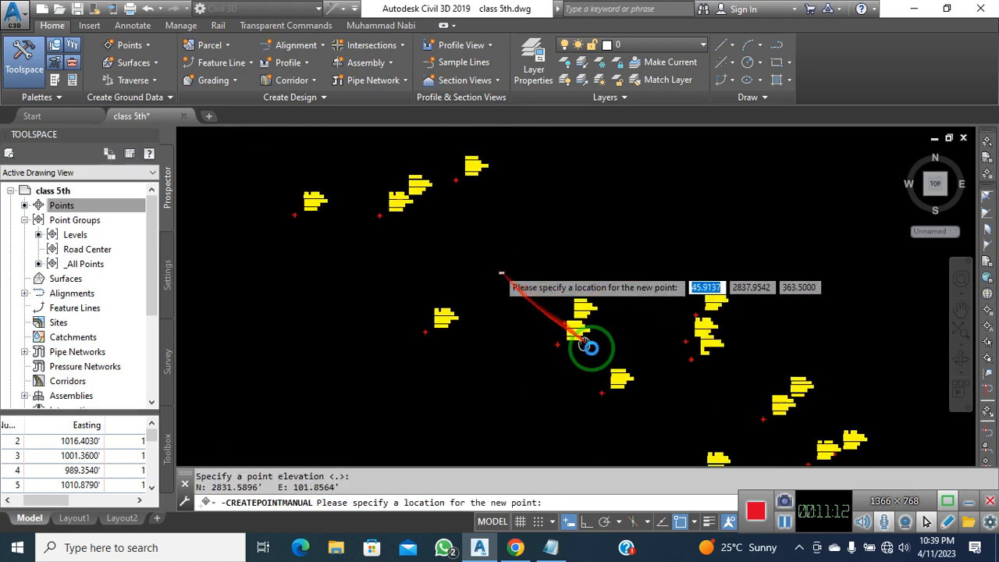
{"action": "scroll", "coordinate": [519, 285], "scroll_direction": "up", "scroll_amount": 3}
{"action": "key", "text": "Return"}
{"action": "scroll", "coordinate": [502, 361], "scroll_direction": "down", "scroll_amount": 3}
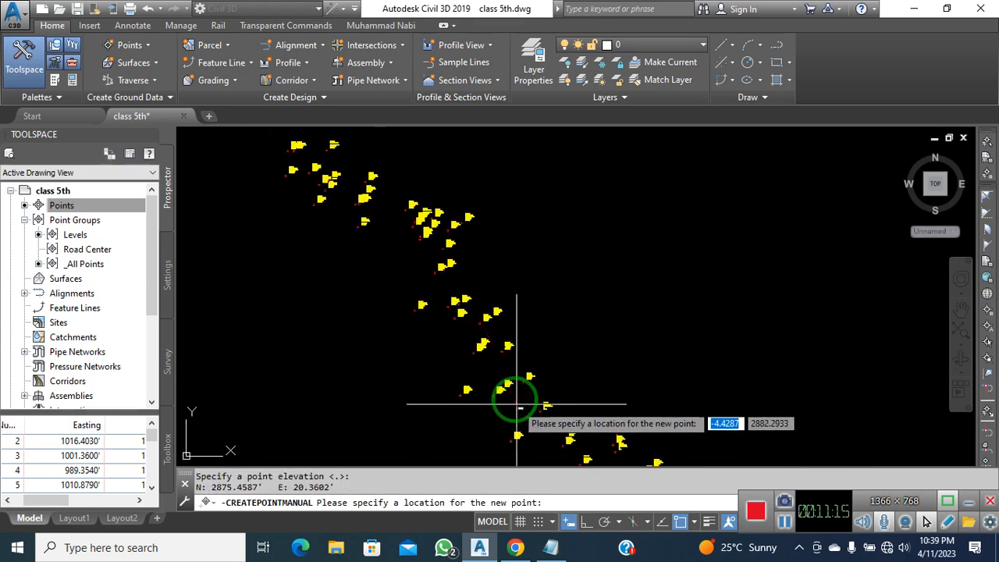
{"action": "scroll", "coordinate": [475, 339], "scroll_direction": "up", "scroll_amount": 3}
{"action": "key", "text": "Return"}
{"action": "key", "text": "Return"}
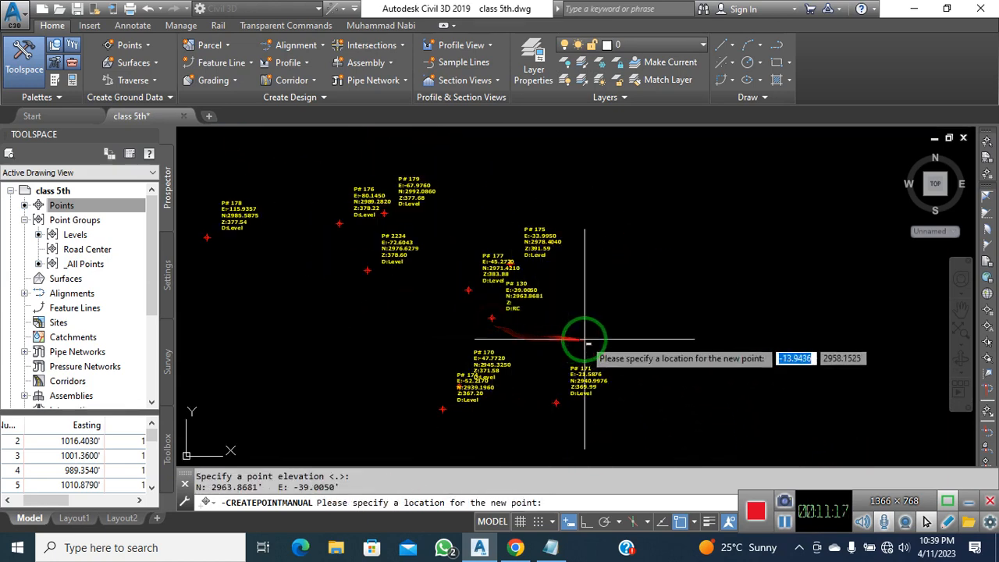
{"action": "scroll", "coordinate": [501, 283], "scroll_direction": "up", "scroll_amount": 3}
{"action": "key", "text": "Return"}
{"action": "scroll", "coordinate": [445, 363], "scroll_direction": "down", "scroll_amount": 3}
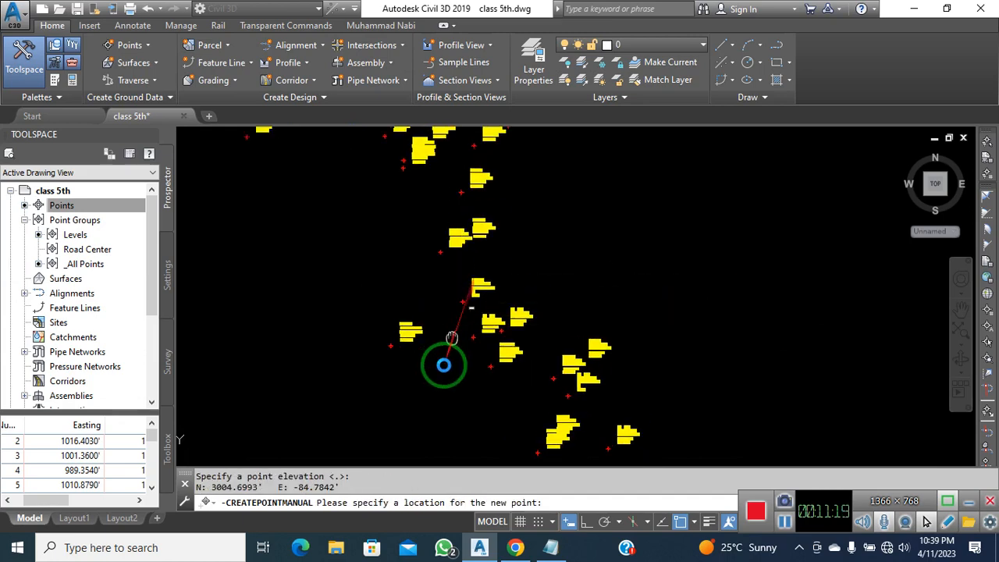
{"action": "scroll", "coordinate": [453, 417], "scroll_direction": "up", "scroll_amount": 3}
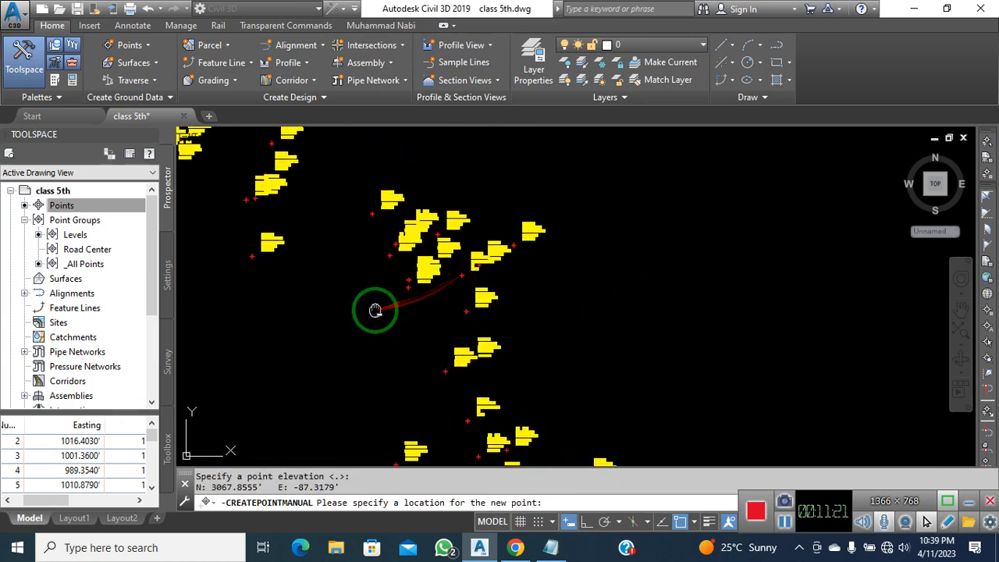
Continue north along the road, placing RC points midway between the road edges
{"action": "middle_click_drag", "start_coordinate": [375, 311], "coordinate": [452, 408]}
{"action": "key", "text": "Return"}
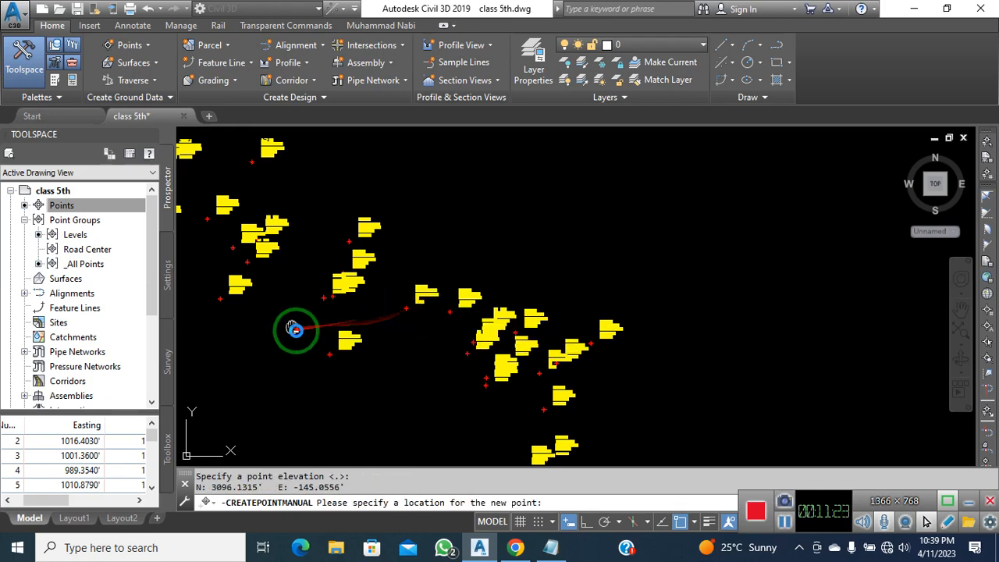
{"action": "middle_click_drag", "start_coordinate": [292, 329], "coordinate": [498, 419]}
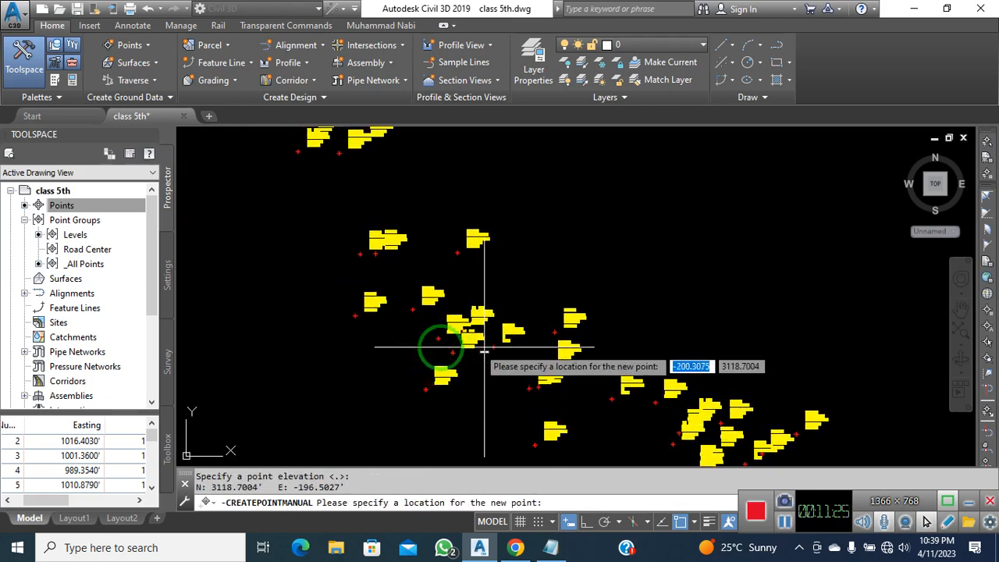
{"action": "scroll", "coordinate": [483, 349], "scroll_direction": "down", "scroll_amount": 3}
{"action": "scroll", "coordinate": [453, 421], "scroll_direction": "up", "scroll_amount": 3}
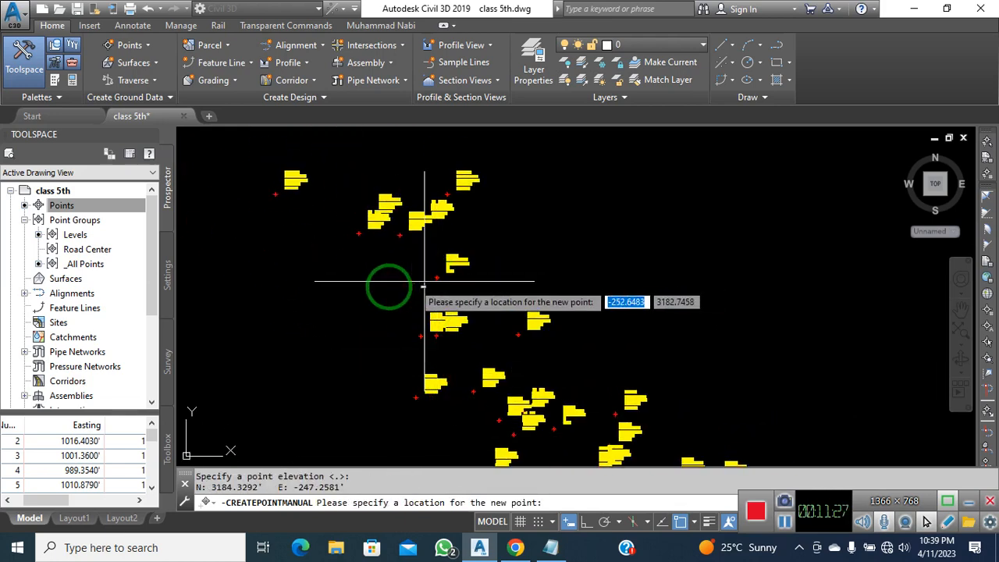
{"action": "scroll", "coordinate": [390, 289], "scroll_direction": "down", "scroll_amount": 3}
{"action": "scroll", "coordinate": [421, 347], "scroll_direction": "up", "scroll_amount": 2}
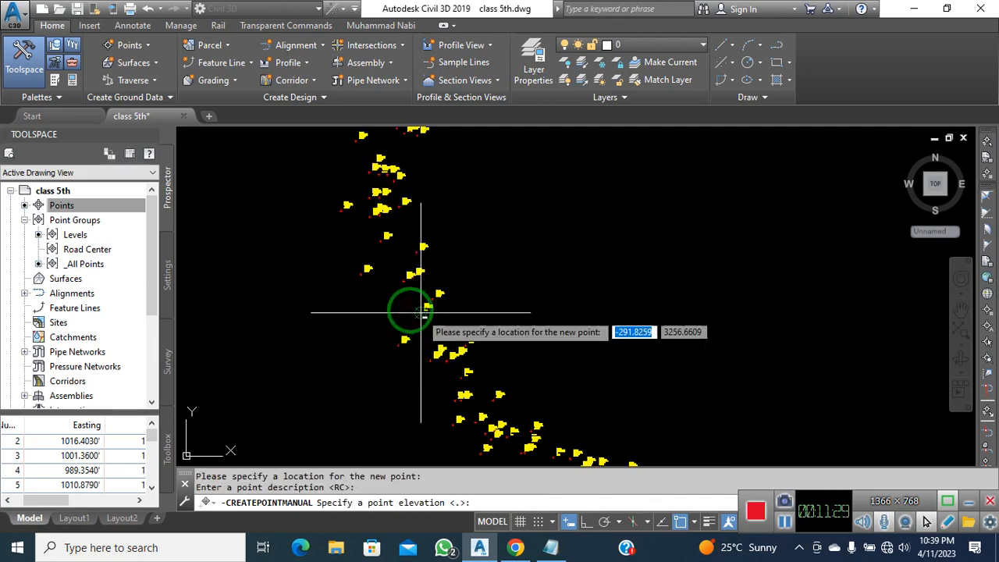
{"action": "key", "text": "Return"}
{"action": "scroll", "coordinate": [396, 318], "scroll_direction": "down", "scroll_amount": 3}
{"action": "scroll", "coordinate": [390, 298], "scroll_direction": "up", "scroll_amount": 5}
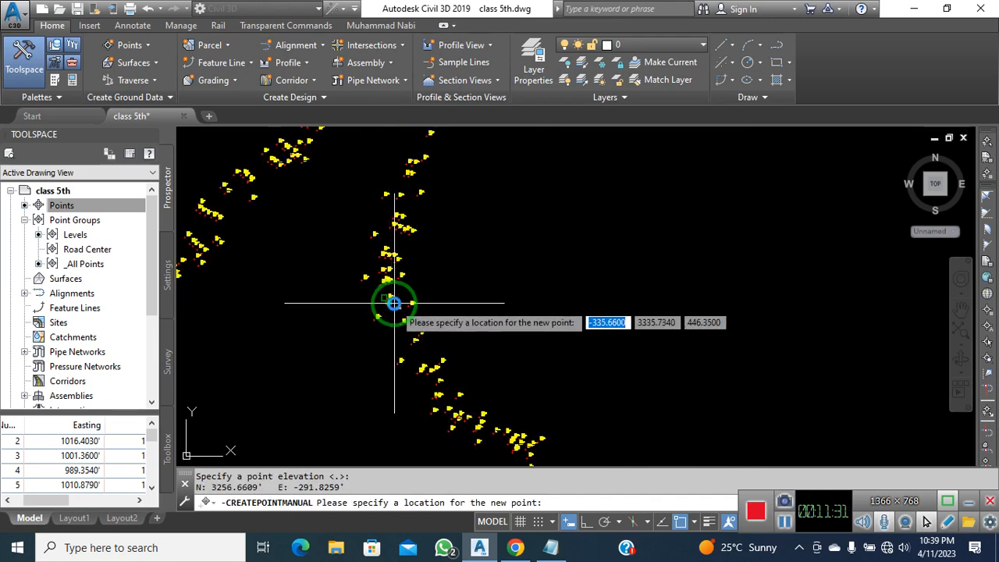
{"action": "scroll", "coordinate": [382, 320], "scroll_direction": "down", "scroll_amount": 4}
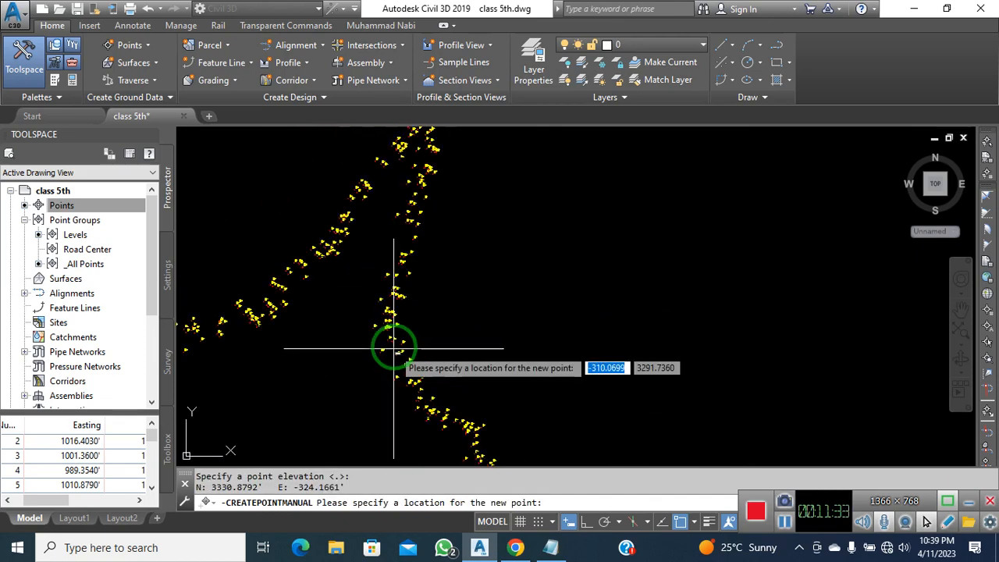
{"action": "scroll", "coordinate": [397, 297], "scroll_direction": "up", "scroll_amount": 3}
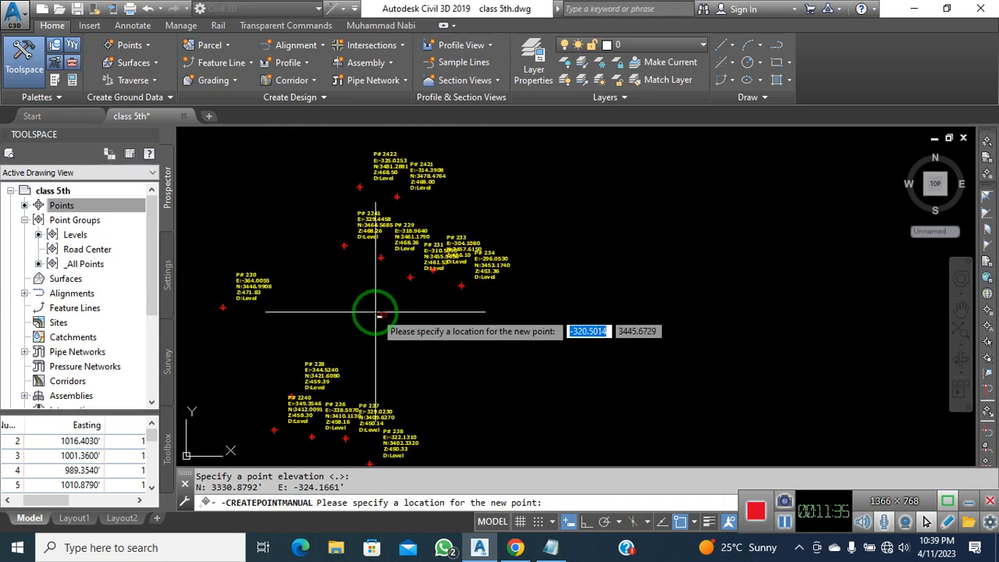
{"action": "key", "text": "Return"}
{"action": "scroll", "coordinate": [397, 318], "scroll_direction": "down", "scroll_amount": 3}
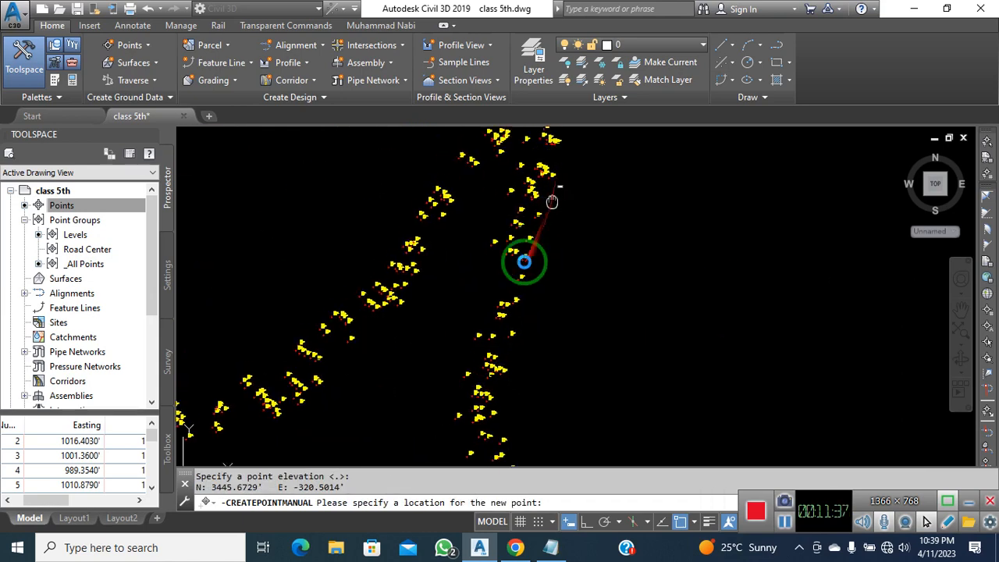
{"action": "scroll", "coordinate": [494, 293], "scroll_direction": "up", "scroll_amount": 4}
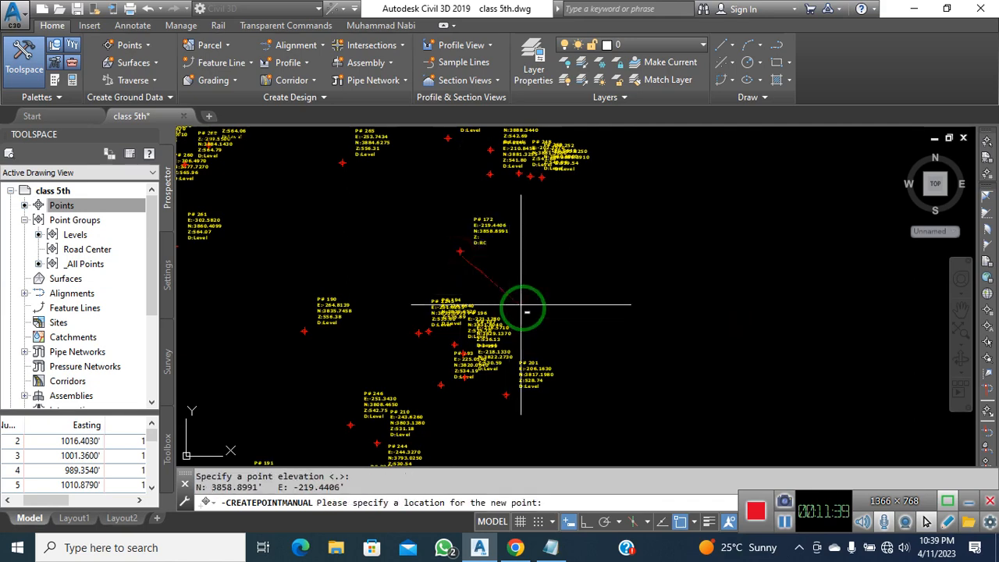
{"action": "scroll", "coordinate": [523, 234], "scroll_direction": "down", "scroll_amount": 3}
{"action": "scroll", "coordinate": [517, 250], "scroll_direction": "up", "scroll_amount": 4}
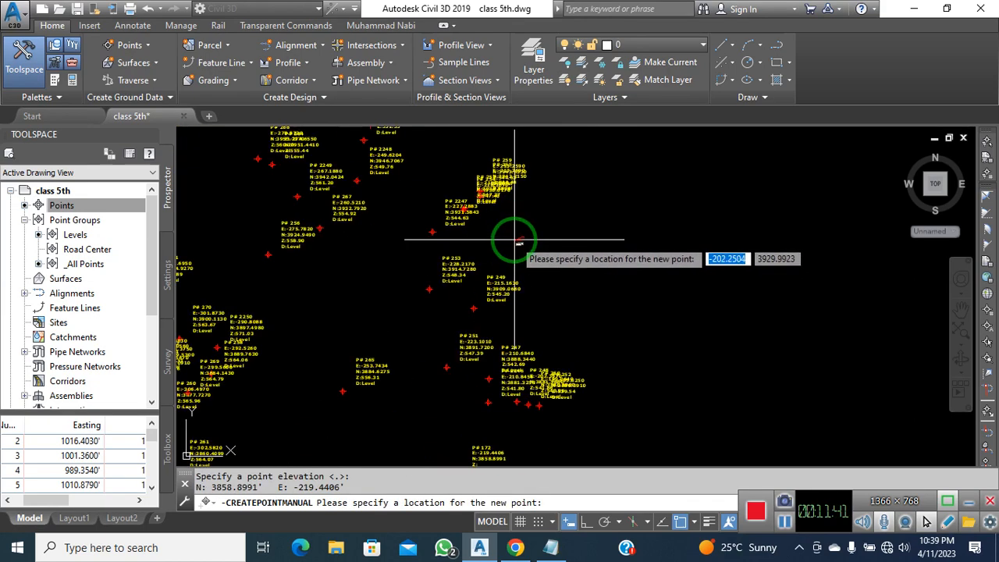
{"action": "left_click", "coordinate": [427, 257]}
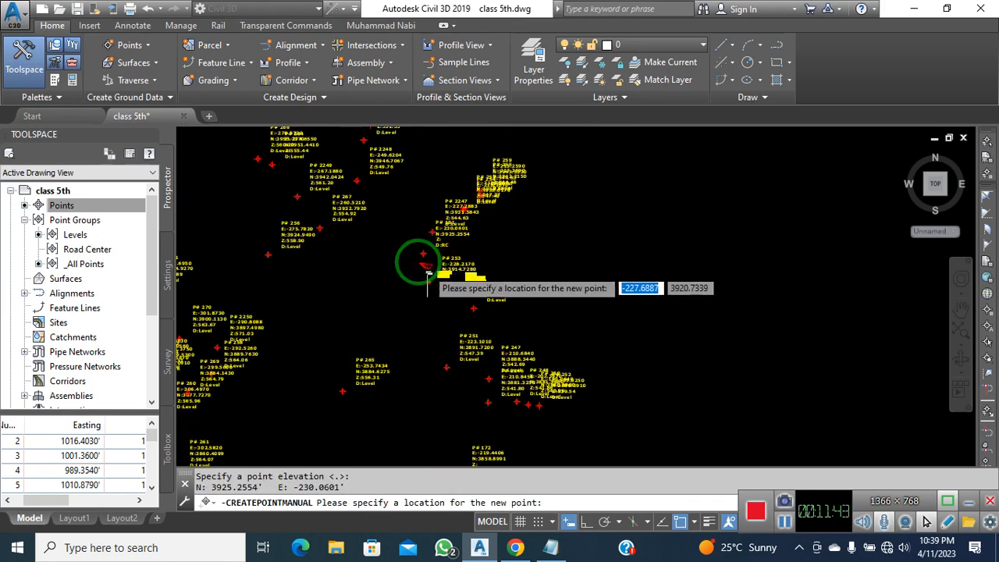
{"action": "scroll", "coordinate": [427, 273], "scroll_direction": "down", "scroll_amount": 2}
{"action": "scroll", "coordinate": [374, 209], "scroll_direction": "up", "scroll_amount": 8}
{"action": "left_click", "coordinate": [389, 182]}
{"action": "key", "text": "Return"}
{"action": "key", "text": "Return"}
{"action": "scroll", "coordinate": [439, 218], "scroll_direction": "down", "scroll_amount": 4}
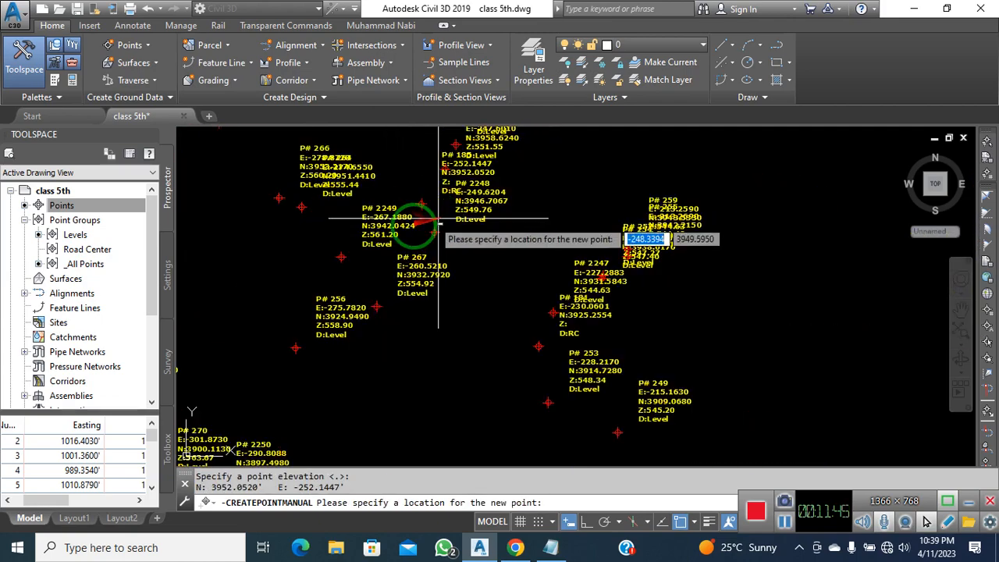
{"action": "left_click", "coordinate": [273, 258]}
{"action": "key", "text": "Return"}
{"action": "key", "text": "Return"}
{"action": "scroll", "coordinate": [453, 257], "scroll_direction": "down", "scroll_amount": 4}
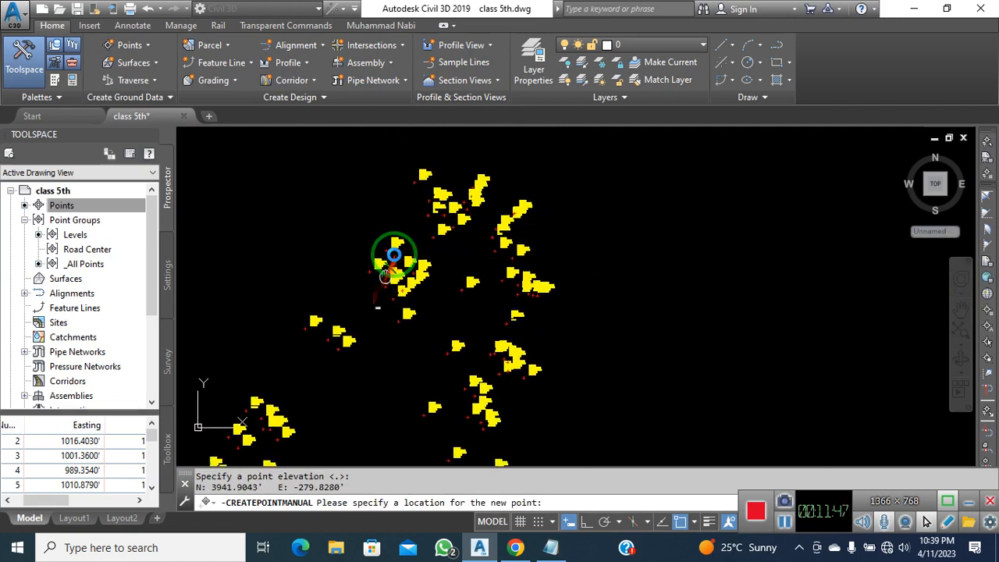
{"action": "scroll", "coordinate": [387, 282], "scroll_direction": "up", "scroll_amount": 4}
{"action": "left_click", "coordinate": [385, 257]}
{"action": "key", "text": "Return"}
{"action": "key", "text": "Return"}
{"action": "middle_click_drag", "start_coordinate": [364, 304], "coordinate": [435, 229]}
{"action": "key", "text": "Return"}
{"action": "middle_click_drag", "start_coordinate": [327, 341], "coordinate": [471, 228]}
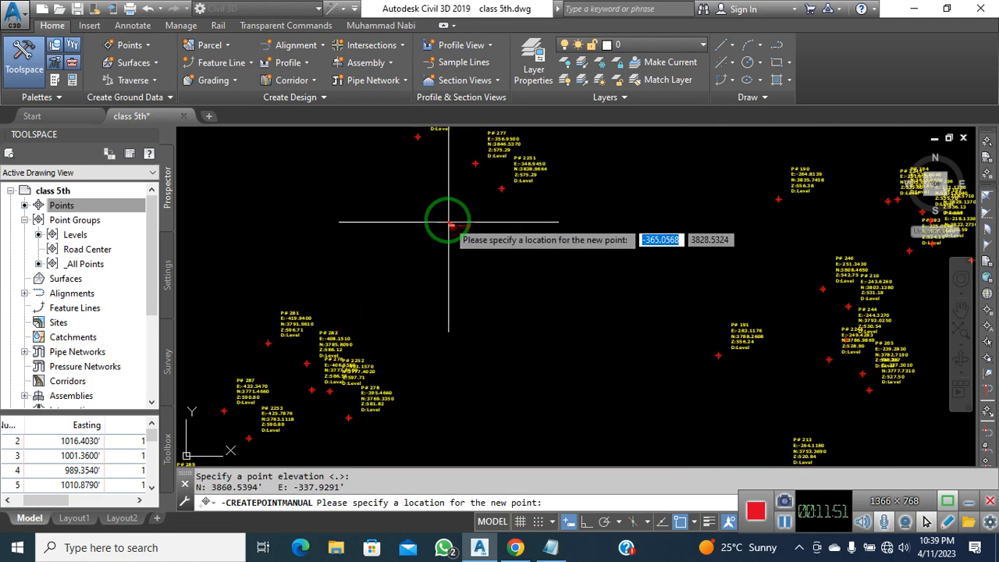
{"action": "key", "text": "Return"}
{"action": "key", "text": "Return"}
Add another run of RC road-centre points on the next road section with default elevations
{"action": "scroll", "coordinate": [501, 261], "scroll_direction": "down", "scroll_amount": 3}
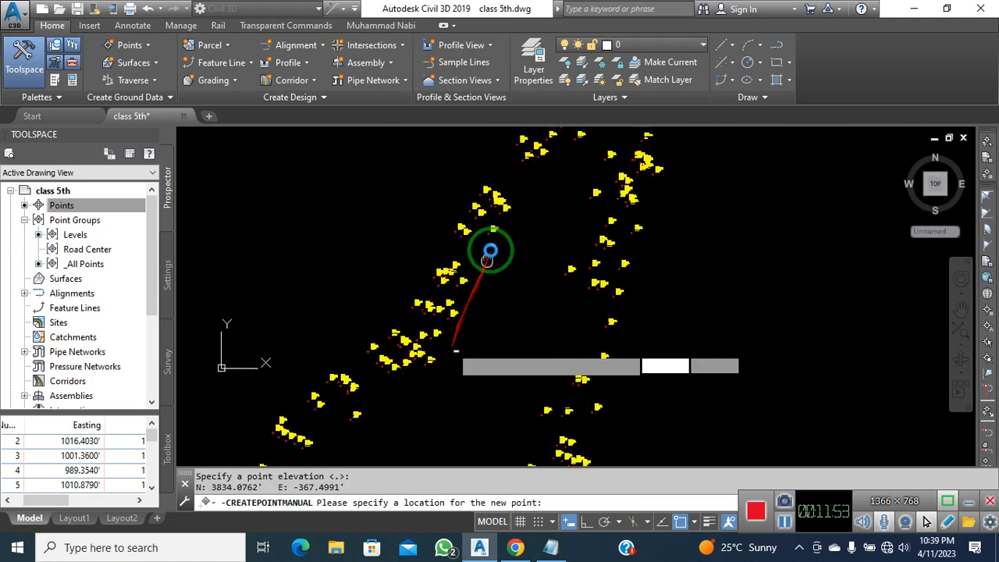
{"action": "scroll", "coordinate": [478, 234], "scroll_direction": "up", "scroll_amount": 2}
{"action": "scroll", "coordinate": [472, 238], "scroll_direction": "up", "scroll_amount": 3}
{"action": "scroll", "coordinate": [476, 251], "scroll_direction": "down", "scroll_amount": 3}
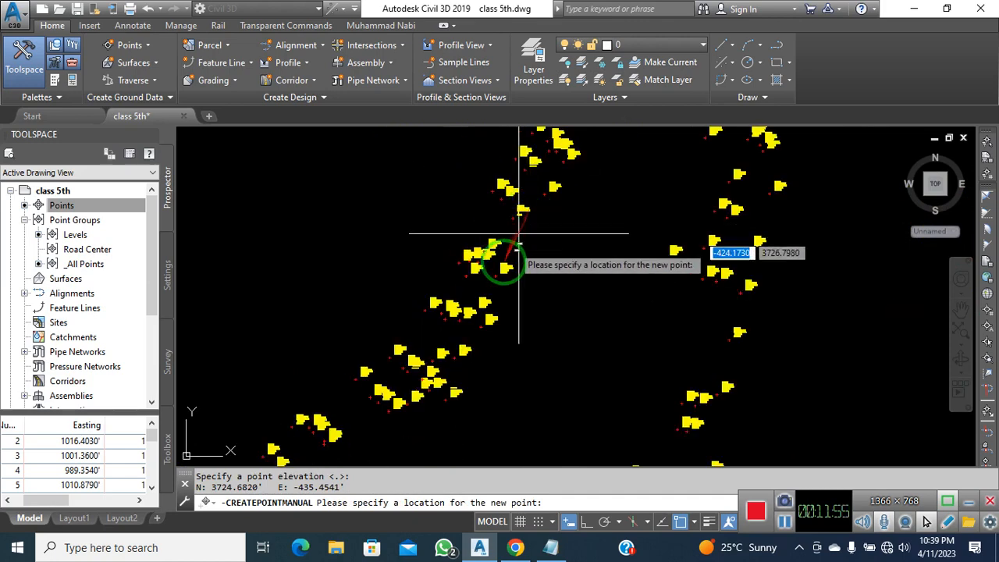
{"action": "scroll", "coordinate": [468, 305], "scroll_direction": "up", "scroll_amount": 3}
{"action": "left_click", "coordinate": [463, 301]}
{"action": "key", "text": "Return"}
{"action": "key", "text": "Return"}
{"action": "scroll", "coordinate": [562, 263], "scroll_direction": "down", "scroll_amount": 3}
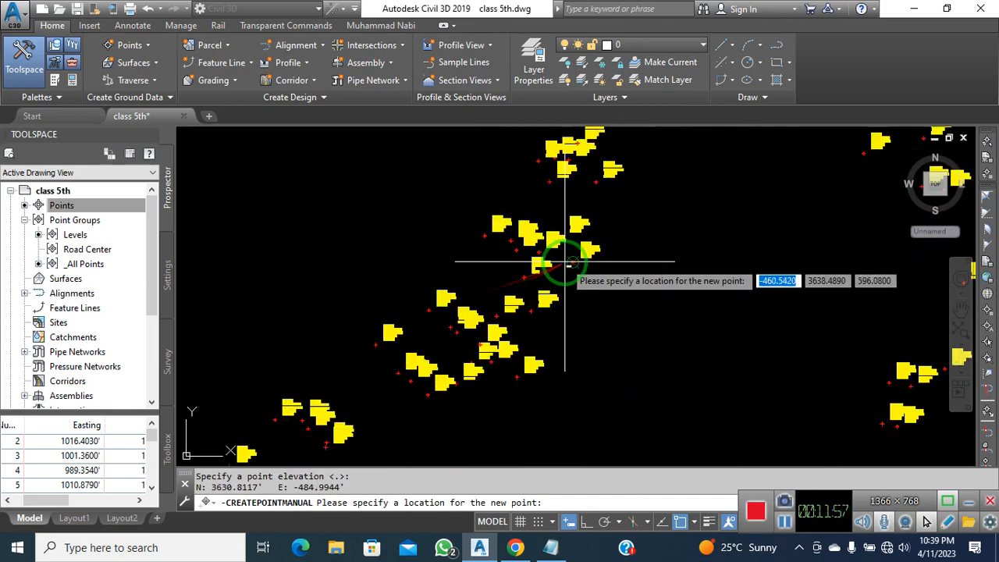
{"action": "scroll", "coordinate": [473, 358], "scroll_direction": "up", "scroll_amount": 3}
{"action": "left_click", "coordinate": [405, 343]}
{"action": "key", "text": "Return"}
{"action": "key", "text": "Return"}
{"action": "scroll", "coordinate": [575, 328], "scroll_direction": "down", "scroll_amount": 2}
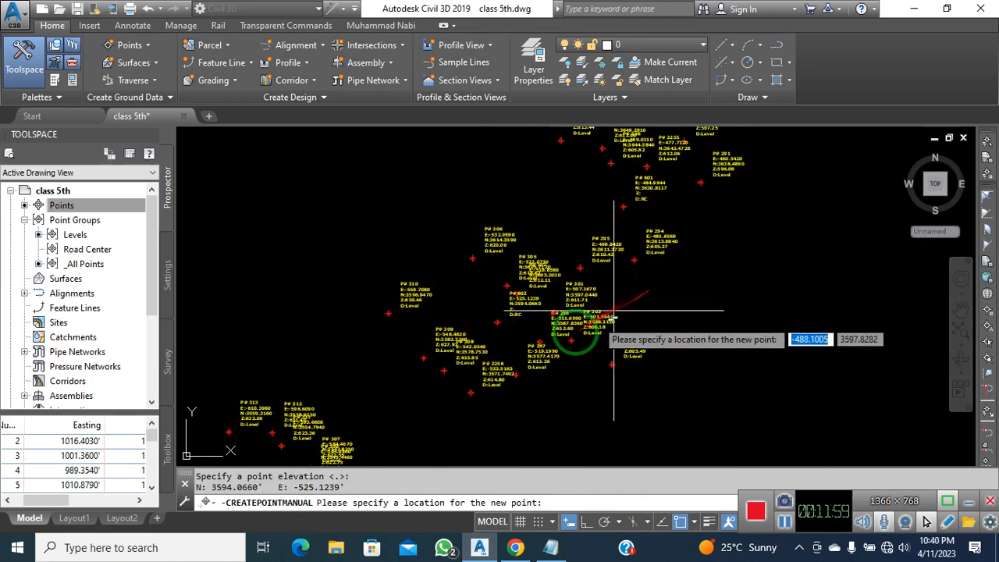
{"action": "key", "text": "Return"}
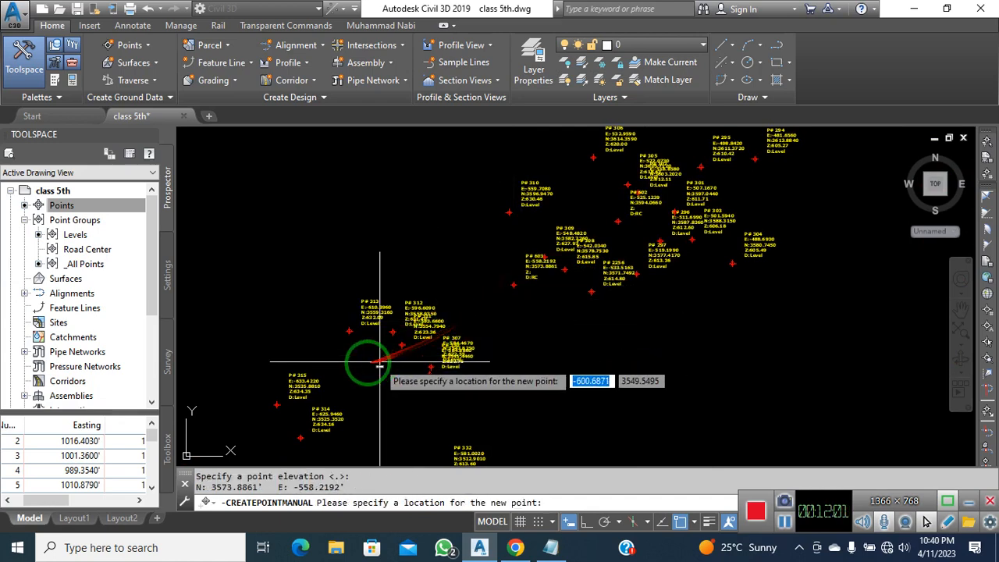
{"action": "left_click", "coordinate": [359, 366]}
{"action": "key", "text": "Return"}
{"action": "key", "text": "Return"}
{"action": "middle_click_drag", "start_coordinate": [399, 378], "coordinate": [549, 242]}
{"action": "scroll", "coordinate": [500, 274], "scroll_direction": "up", "scroll_amount": 2}
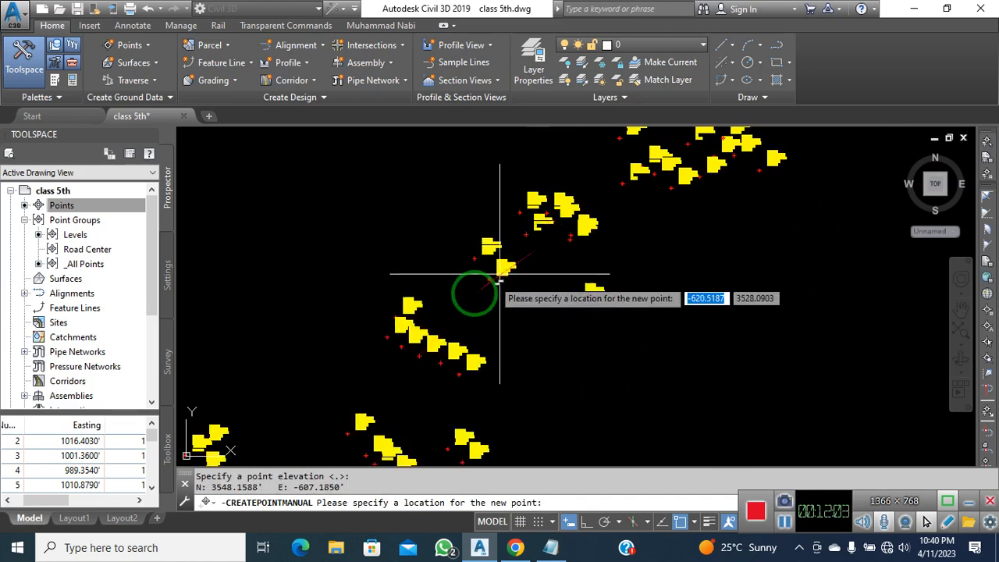
{"action": "middle_click_drag", "start_coordinate": [475, 346], "coordinate": [446, 251]}
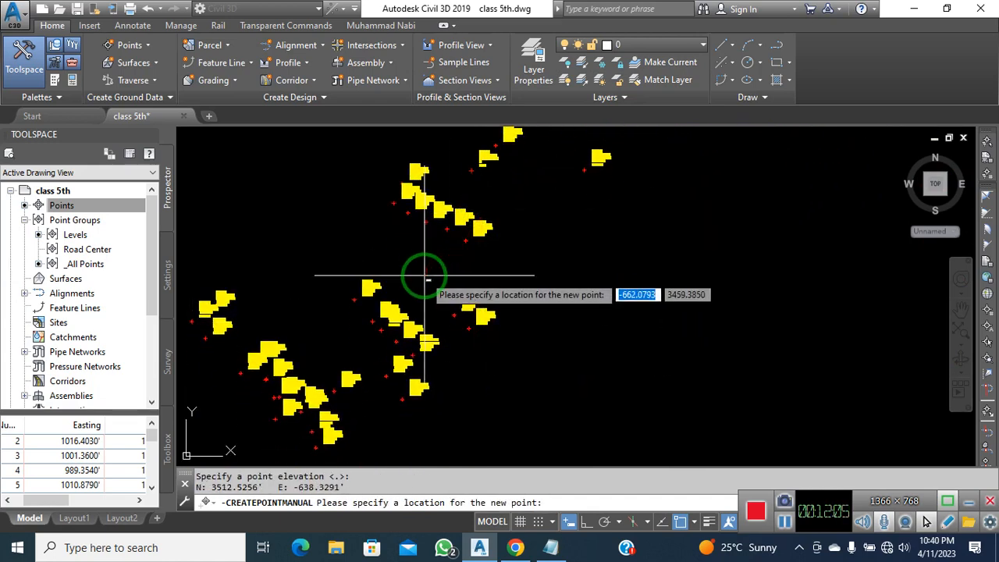
{"action": "key", "text": "Return"}
{"action": "middle_click_drag", "start_coordinate": [409, 313], "coordinate": [489, 203]}
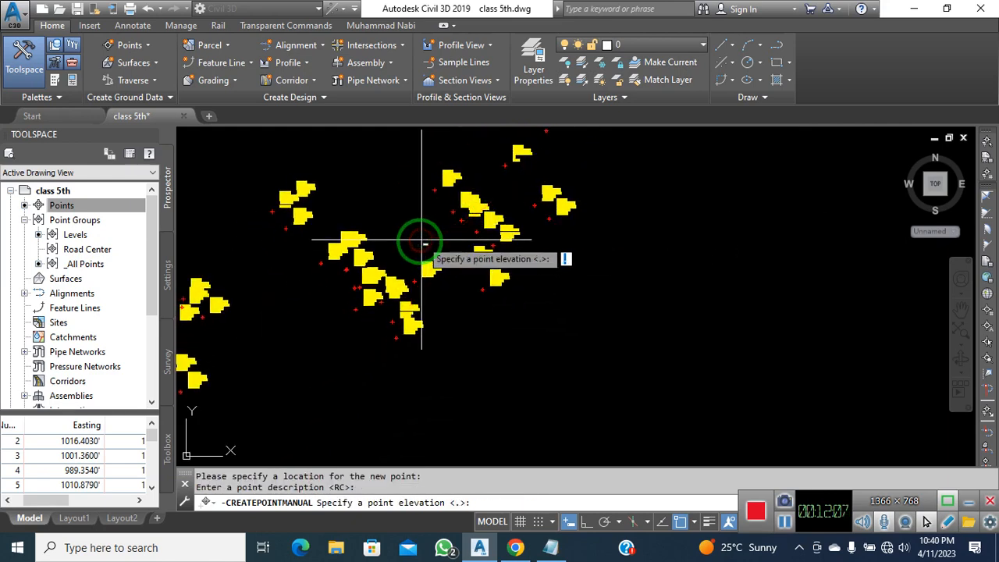
{"action": "left_click", "coordinate": [299, 296]}
{"action": "key", "text": "Return"}
{"action": "scroll", "coordinate": [542, 245], "scroll_direction": "down", "scroll_amount": 3}
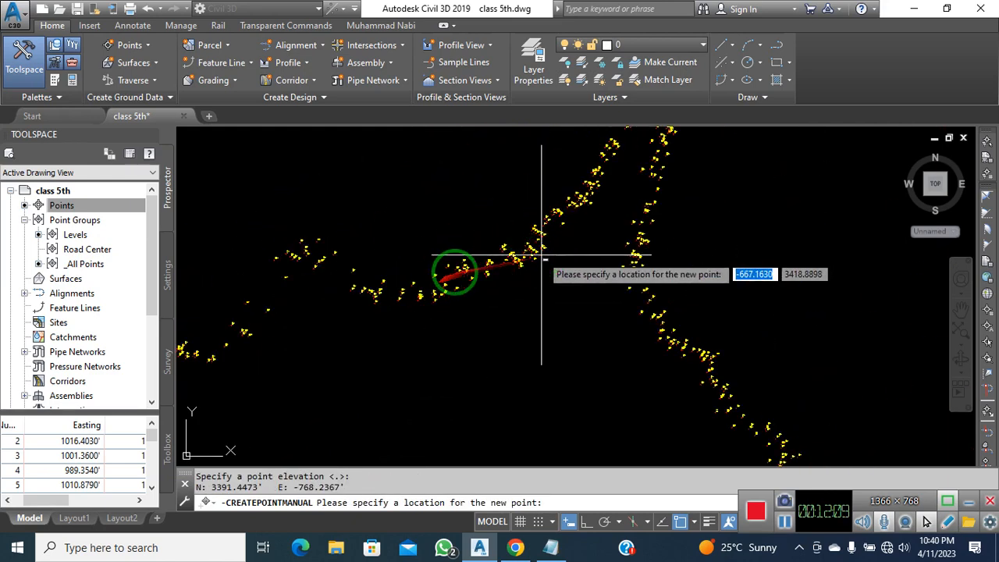
{"action": "scroll", "coordinate": [472, 266], "scroll_direction": "up", "scroll_amount": 5}
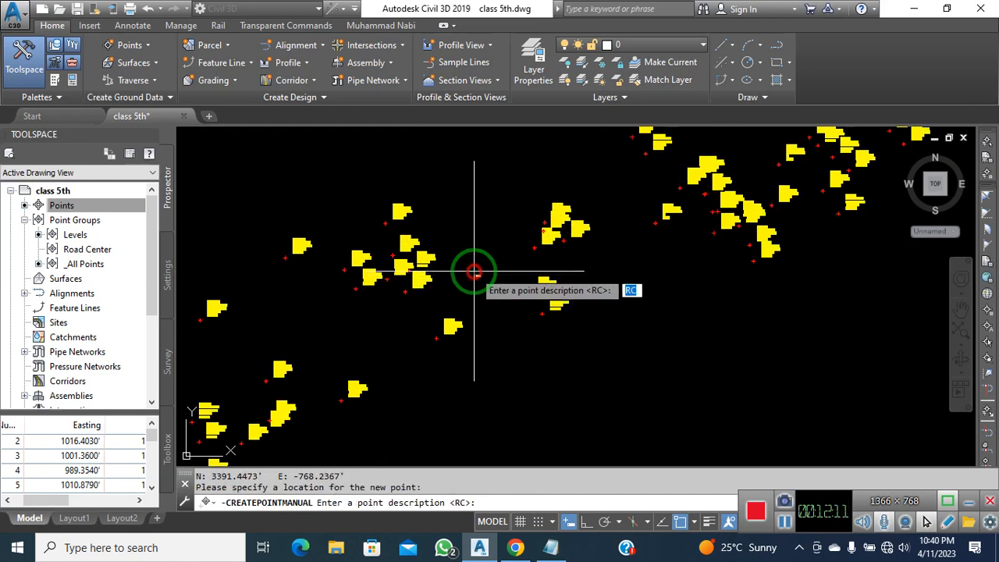
{"action": "key", "text": "Return"}
{"action": "key", "text": "Return"}
{"action": "scroll", "coordinate": [468, 274], "scroll_direction": "down", "scroll_amount": 3}
{"action": "scroll", "coordinate": [383, 305], "scroll_direction": "up", "scroll_amount": 3}
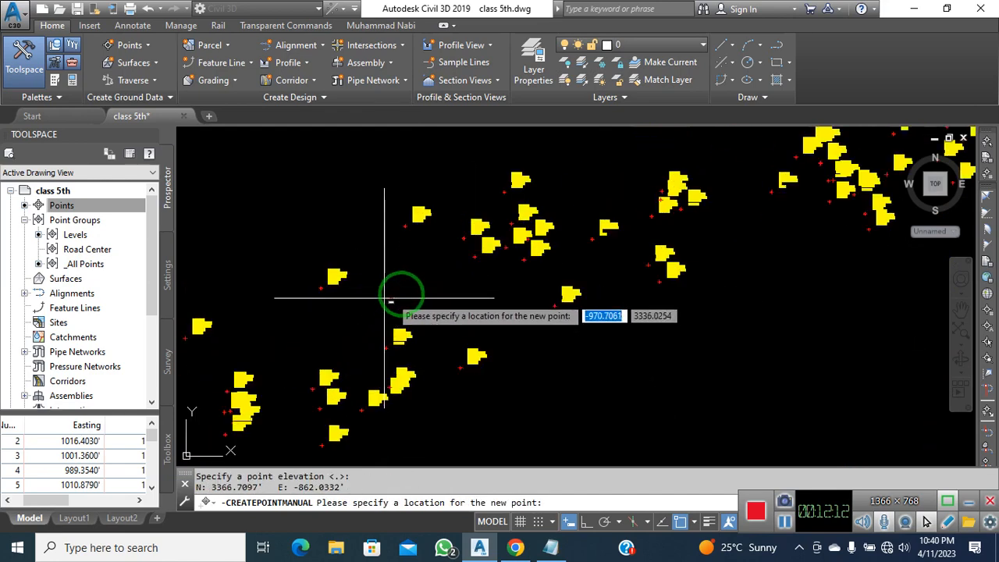
{"action": "scroll", "coordinate": [445, 305], "scroll_direction": "down", "scroll_amount": 3}
{"action": "scroll", "coordinate": [445, 301], "scroll_direction": "up", "scroll_amount": 3}
{"action": "left_click", "coordinate": [447, 302]}
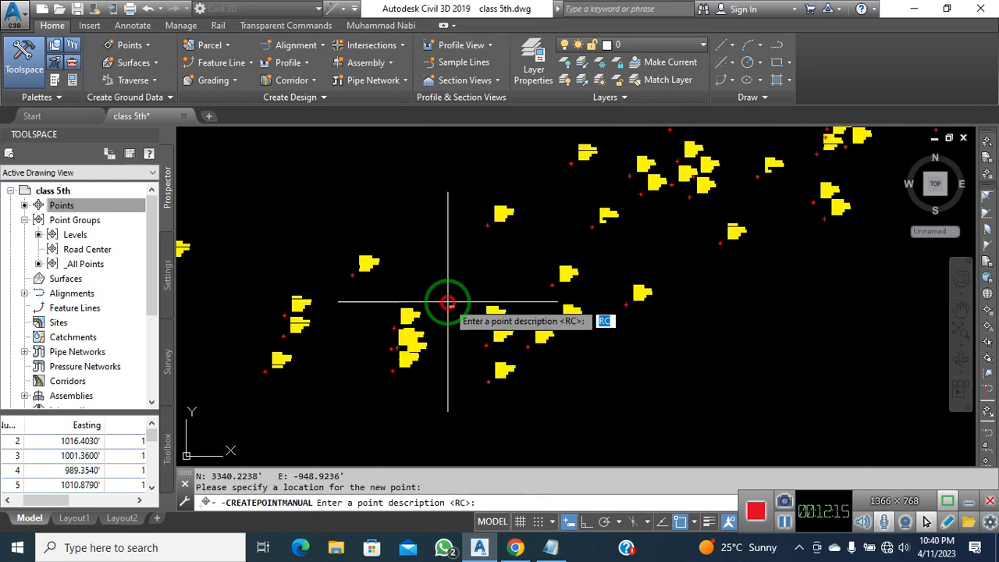
Extend the RC points westward along the road, ending near N 3199.29, E -1621.62
{"action": "middle_click_drag", "start_coordinate": [369, 325], "coordinate": [535, 306]}
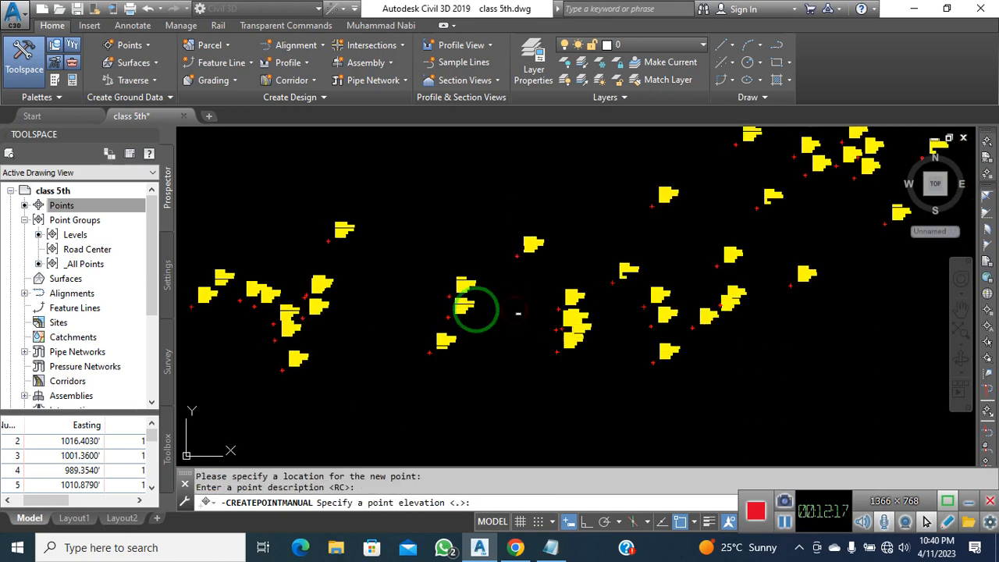
{"action": "key", "text": "Return"}
{"action": "scroll", "coordinate": [553, 296], "scroll_direction": "down", "scroll_amount": 4}
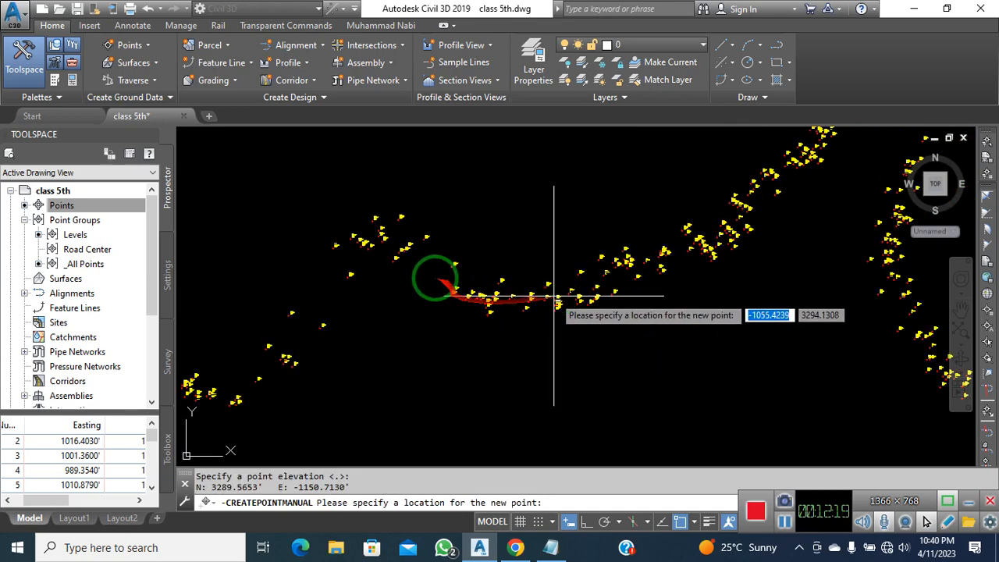
{"action": "scroll", "coordinate": [445, 281], "scroll_direction": "up", "scroll_amount": 3}
{"action": "left_click", "coordinate": [468, 283]}
{"action": "key", "text": "Return"}
{"action": "key", "text": "Return"}
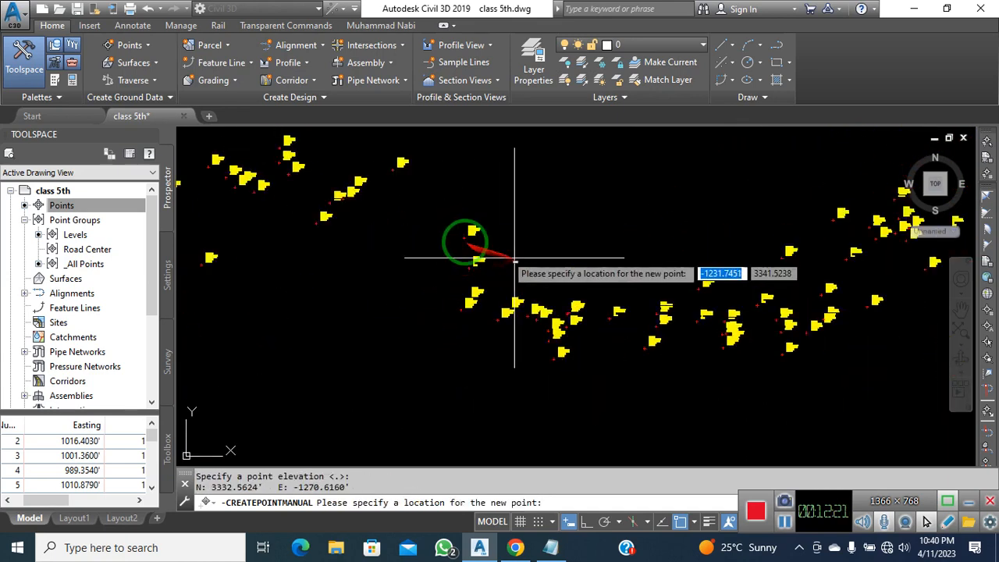
{"action": "scroll", "coordinate": [370, 184], "scroll_direction": "up", "scroll_amount": 2}
{"action": "left_click", "coordinate": [390, 212]}
{"action": "key", "text": "Return"}
{"action": "key", "text": "Return"}
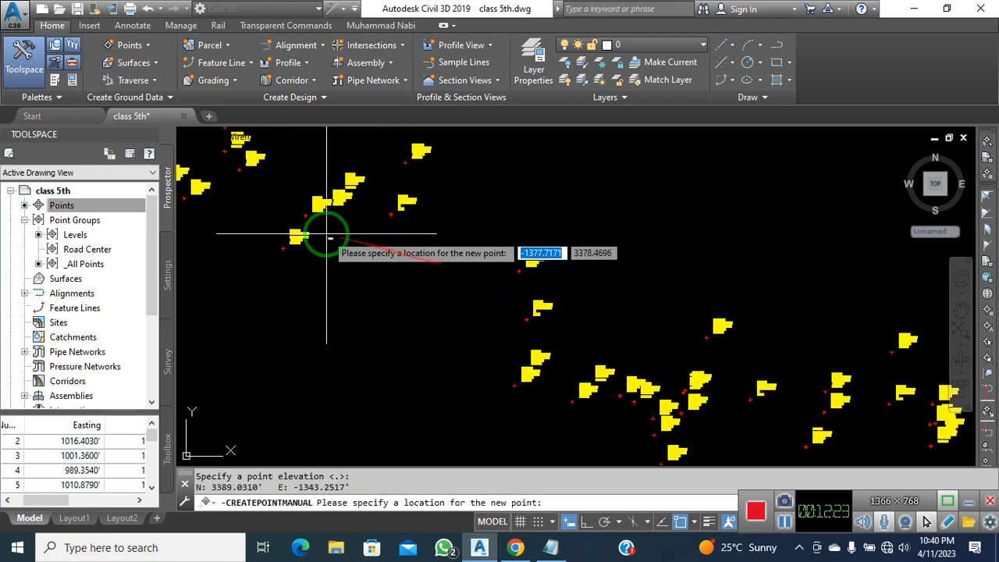
{"action": "middle_click_drag", "start_coordinate": [326, 233], "coordinate": [564, 341]}
{"action": "left_click", "coordinate": [530, 237]}
{"action": "key", "text": "Return"}
{"action": "key", "text": "Return"}
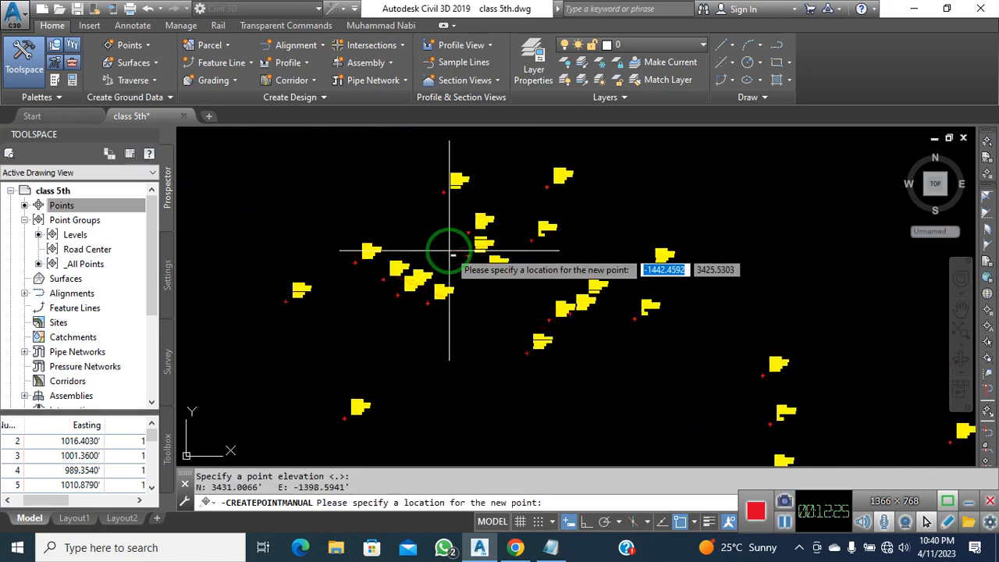
{"action": "scroll", "coordinate": [442, 252], "scroll_direction": "up", "scroll_amount": 3}
{"action": "left_click", "coordinate": [492, 250]}
{"action": "key", "text": "Return"}
{"action": "key", "text": "Return"}
{"action": "scroll", "coordinate": [401, 308], "scroll_direction": "down", "scroll_amount": 3}
{"action": "scroll", "coordinate": [428, 304], "scroll_direction": "up", "scroll_amount": 2}
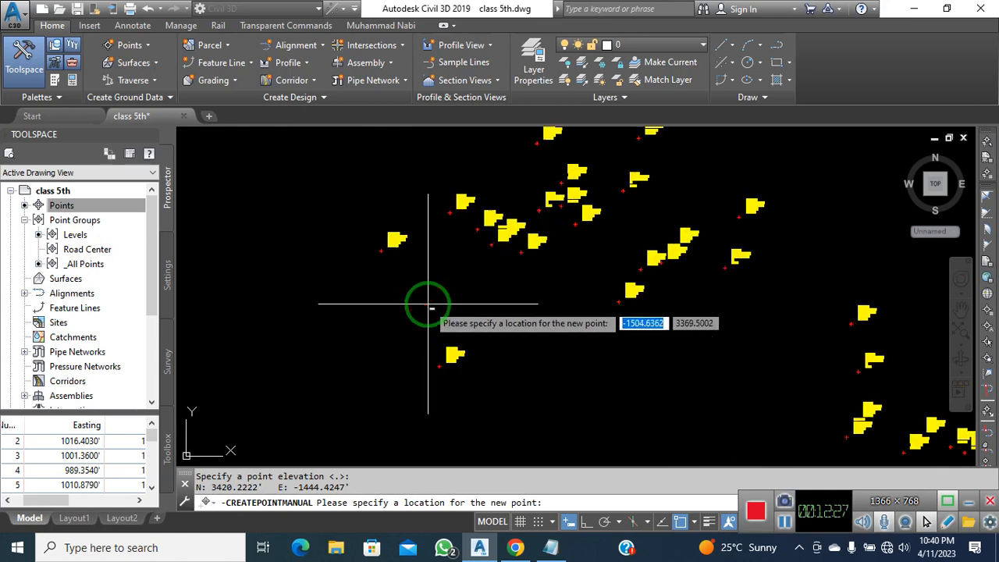
{"action": "left_click", "coordinate": [432, 298]}
{"action": "key", "text": "Return"}
{"action": "key", "text": "Return"}
{"action": "scroll", "coordinate": [527, 228], "scroll_direction": "down", "scroll_amount": 2}
{"action": "middle_click_drag", "start_coordinate": [496, 315], "coordinate": [523, 203]}
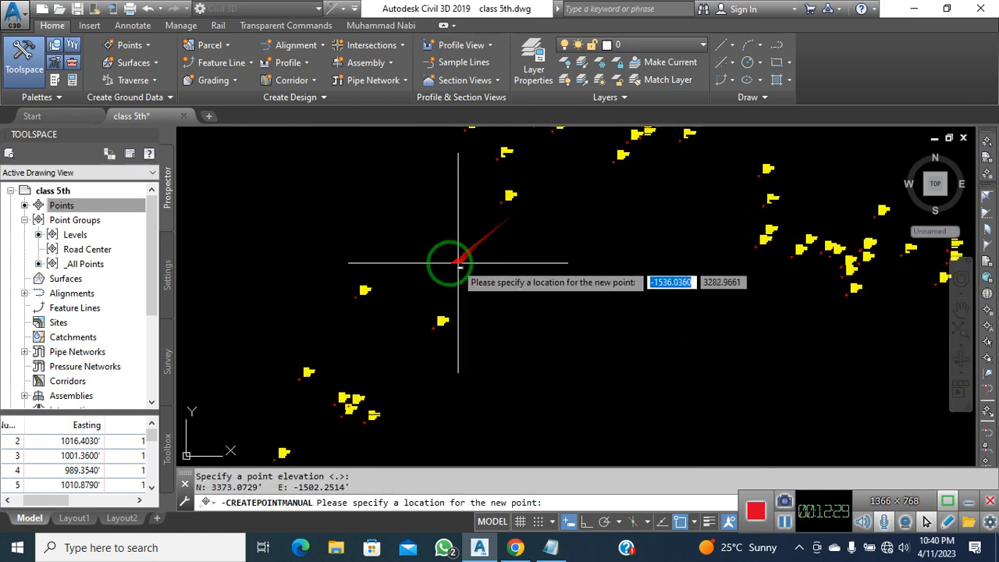
{"action": "left_click", "coordinate": [419, 284]}
{"action": "key", "text": "Return"}
{"action": "key", "text": "Return"}
{"action": "scroll", "coordinate": [486, 267], "scroll_direction": "down", "scroll_amount": 4}
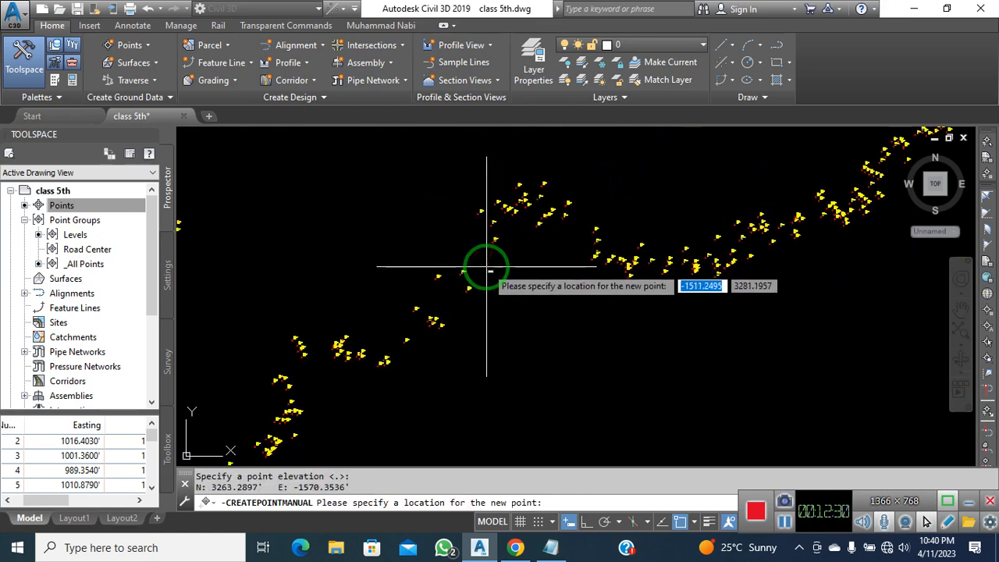
{"action": "scroll", "coordinate": [439, 302], "scroll_direction": "up", "scroll_amount": 3}
{"action": "left_click", "coordinate": [447, 301]}
{"action": "key", "text": "Return"}
{"action": "key", "text": "Return"}
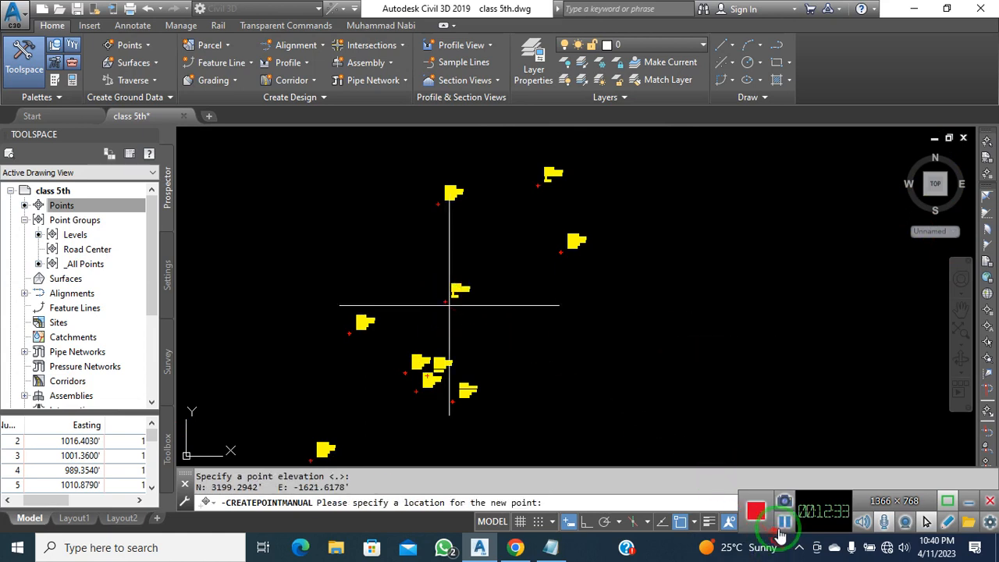
Place four more RC road-centre points along the road, keeping the default description and elevation
{"action": "left_click", "coordinate": [782, 521]}
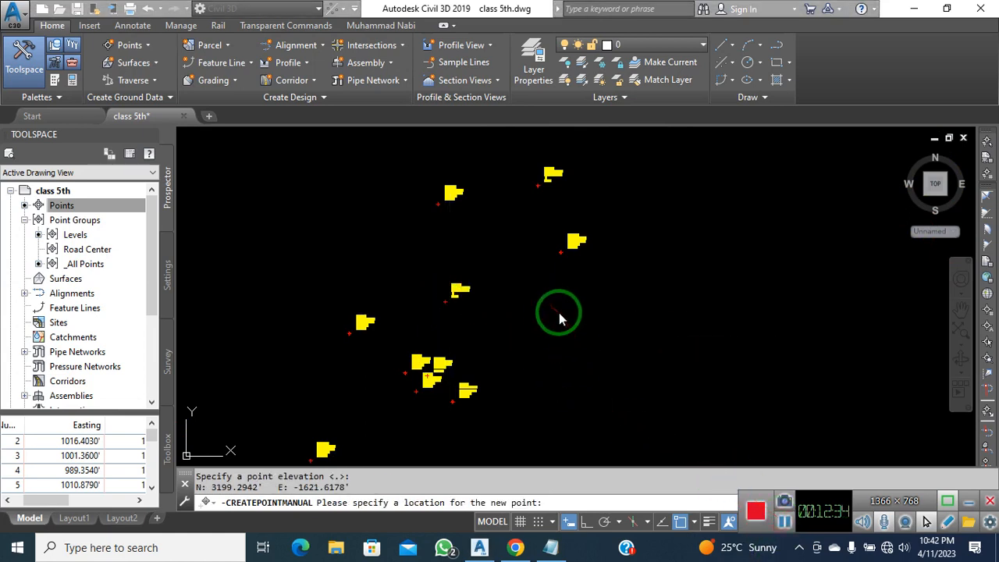
{"action": "scroll", "coordinate": [542, 312], "scroll_direction": "down", "scroll_amount": 5}
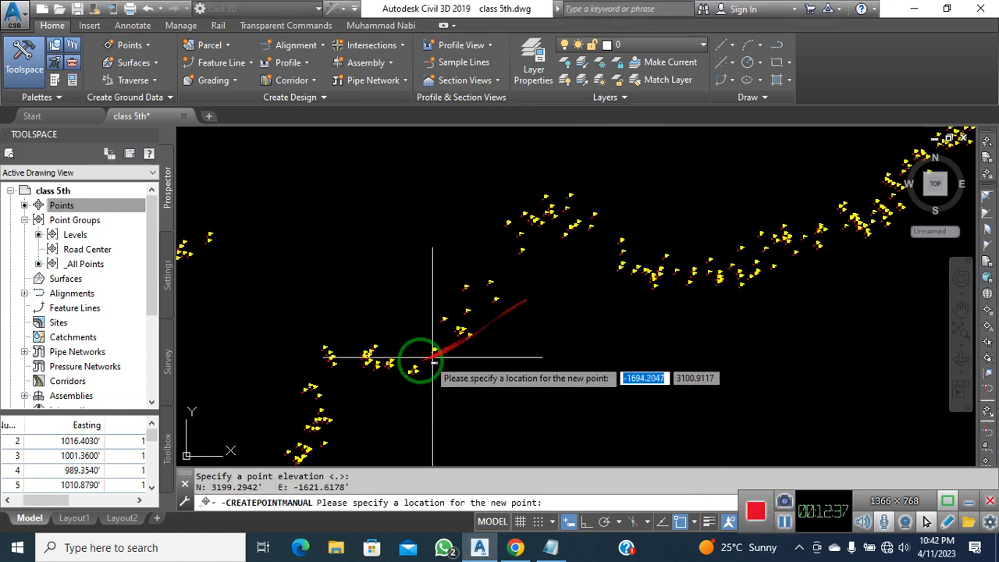
{"action": "scroll", "coordinate": [384, 371], "scroll_direction": "up", "scroll_amount": 3}
{"action": "left_click", "coordinate": [456, 336]}
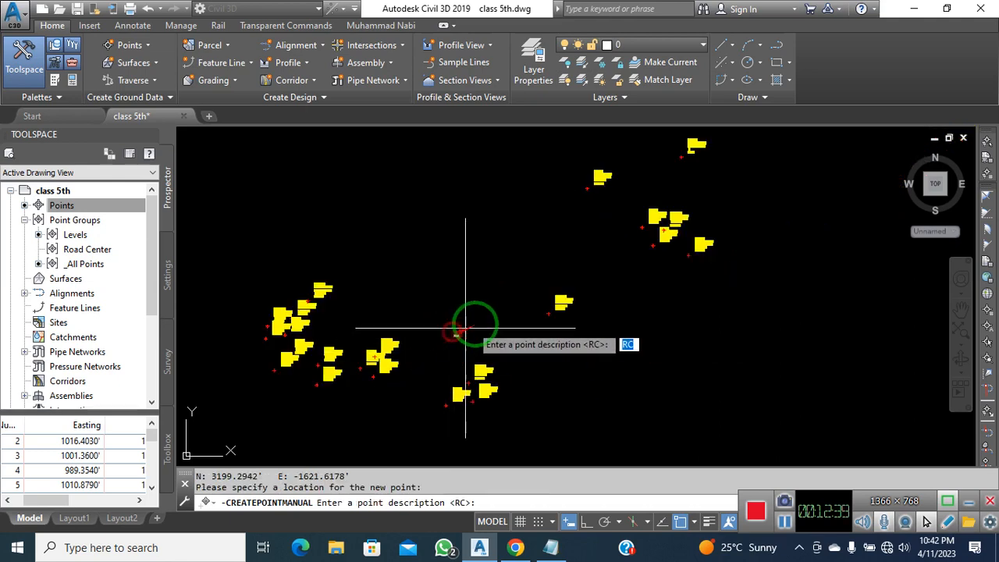
{"action": "key", "text": "Return"}
{"action": "scroll", "coordinate": [480, 321], "scroll_direction": "down", "scroll_amount": 3}
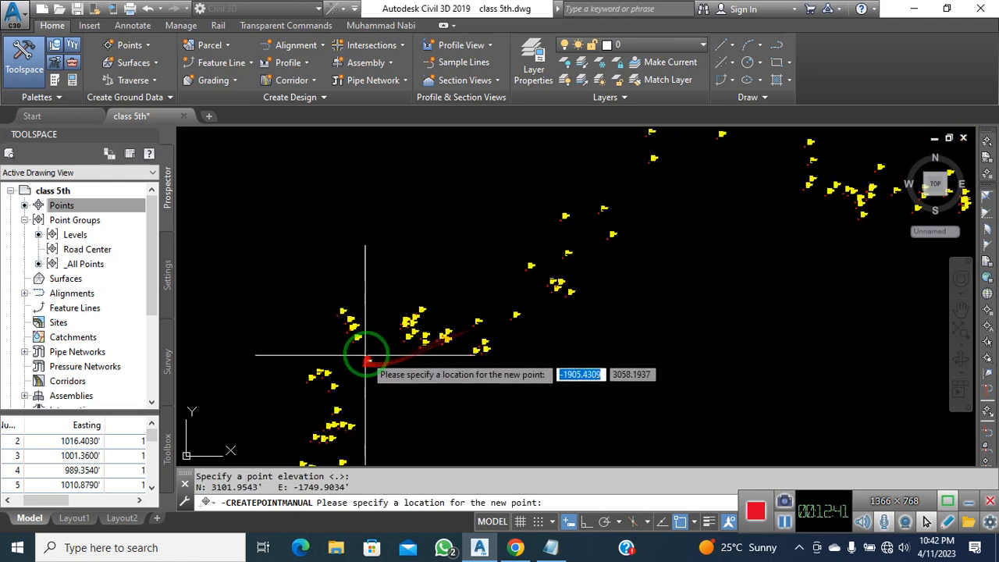
{"action": "scroll", "coordinate": [383, 292], "scroll_direction": "up", "scroll_amount": 4}
{"action": "left_click", "coordinate": [388, 289]}
{"action": "key", "text": "Return"}
{"action": "key", "text": "Return"}
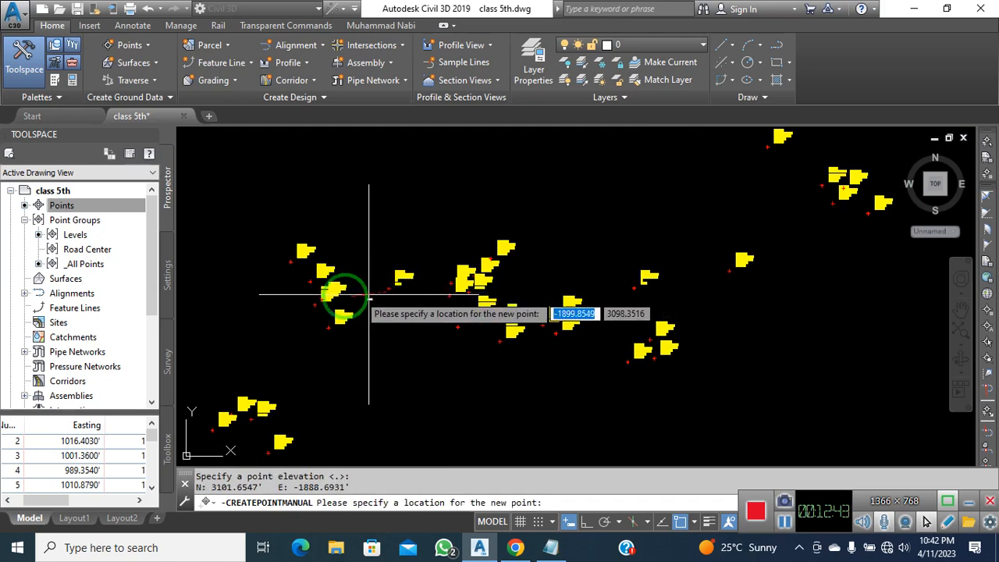
{"action": "left_click", "coordinate": [270, 325]}
{"action": "key", "text": "Return"}
{"action": "key", "text": "Return"}
{"action": "scroll", "coordinate": [332, 277], "scroll_direction": "down", "scroll_amount": 2}
{"action": "middle_click_drag", "start_coordinate": [315, 358], "coordinate": [409, 265]}
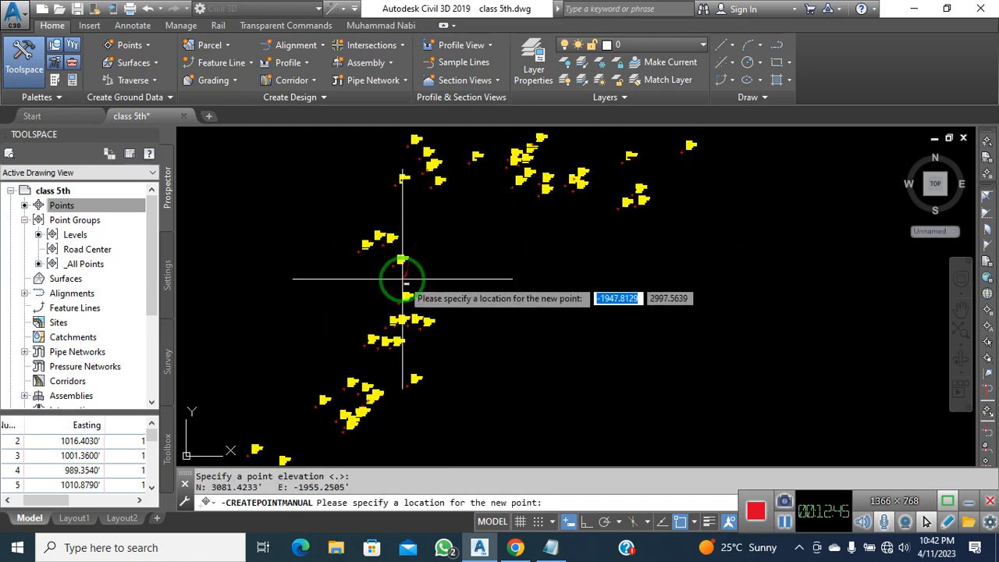
{"action": "scroll", "coordinate": [374, 289], "scroll_direction": "down", "scroll_amount": 3}
{"action": "scroll", "coordinate": [492, 291], "scroll_direction": "up", "scroll_amount": 4}
{"action": "scroll", "coordinate": [492, 291], "scroll_direction": "down", "scroll_amount": 3}
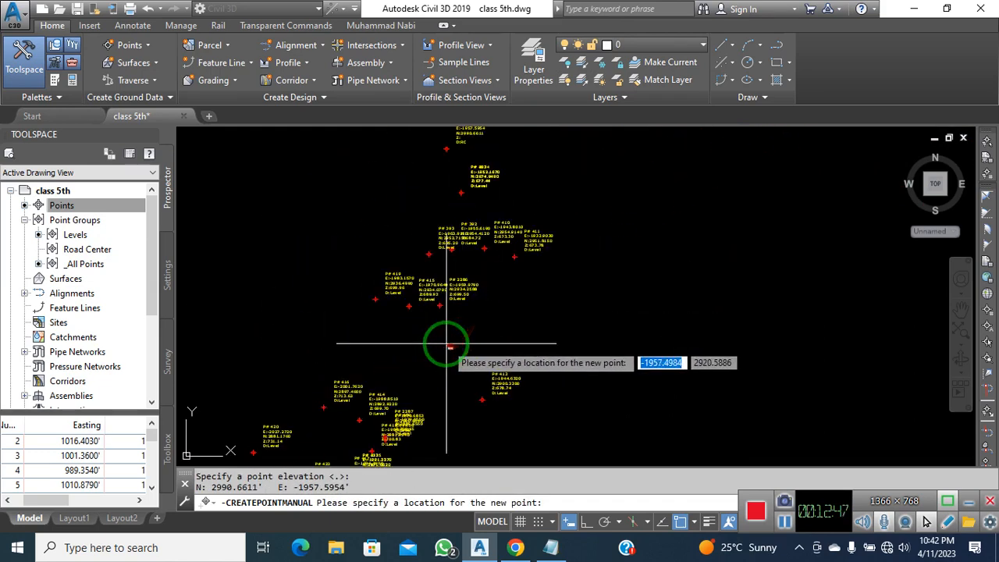
{"action": "left_click", "coordinate": [475, 338]}
{"action": "key", "text": "Return"}
{"action": "key", "text": "Return"}
Continue the RC points along the road centre, creating points 628 through 631
{"action": "scroll", "coordinate": [531, 290], "scroll_direction": "up", "scroll_amount": 4}
{"action": "middle_click_drag", "start_coordinate": [409, 412], "coordinate": [466, 326]}
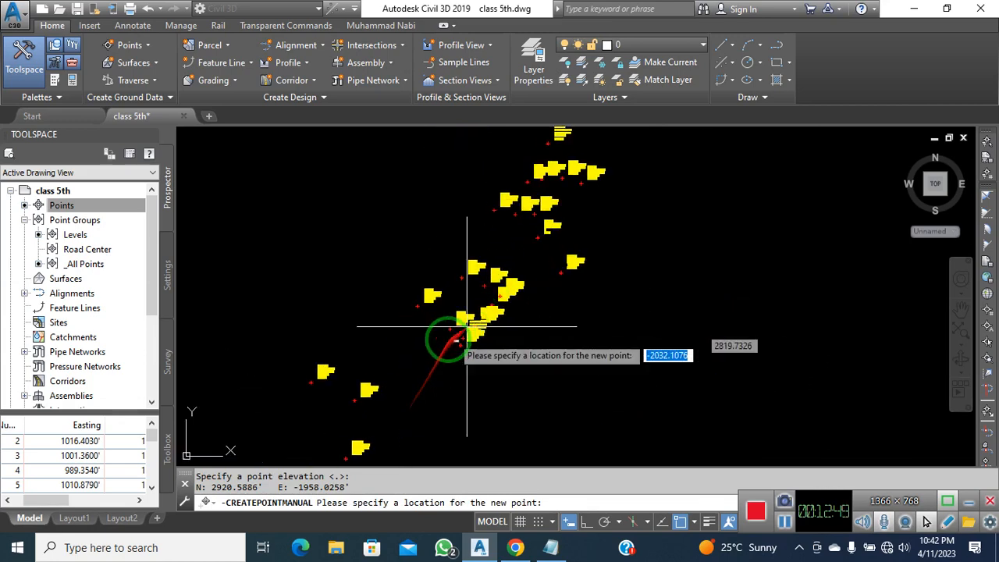
{"action": "scroll", "coordinate": [416, 343], "scroll_direction": "up", "scroll_amount": 3}
{"action": "left_click", "coordinate": [417, 343]}
{"action": "key", "text": "Return"}
{"action": "key", "text": "Return"}
{"action": "middle_click_drag", "start_coordinate": [367, 386], "coordinate": [567, 261]}
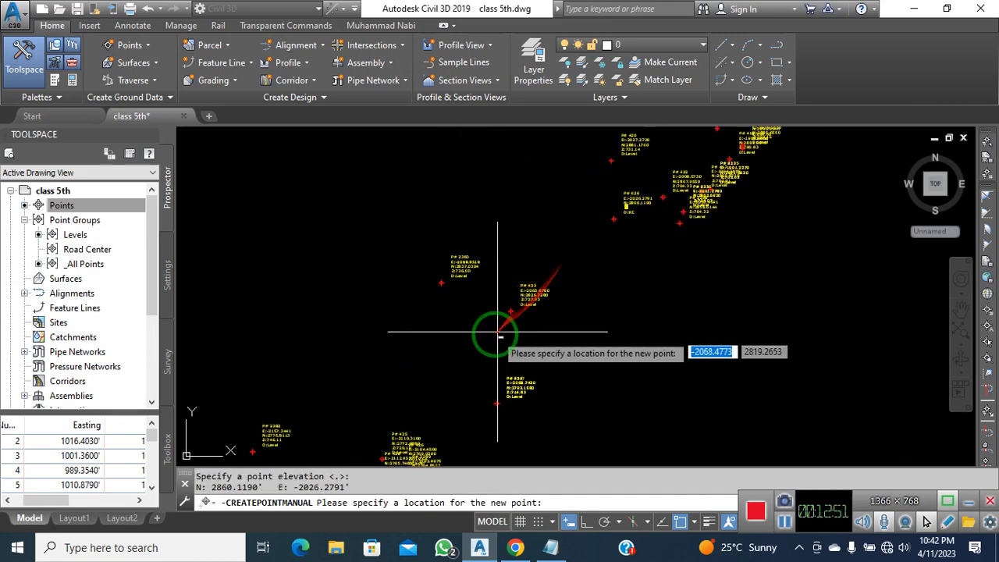
{"action": "left_click", "coordinate": [482, 335]}
{"action": "key", "text": "Return"}
{"action": "key", "text": "Return"}
{"action": "scroll", "coordinate": [602, 269], "scroll_direction": "down", "scroll_amount": 4}
{"action": "scroll", "coordinate": [513, 334], "scroll_direction": "up", "scroll_amount": 4}
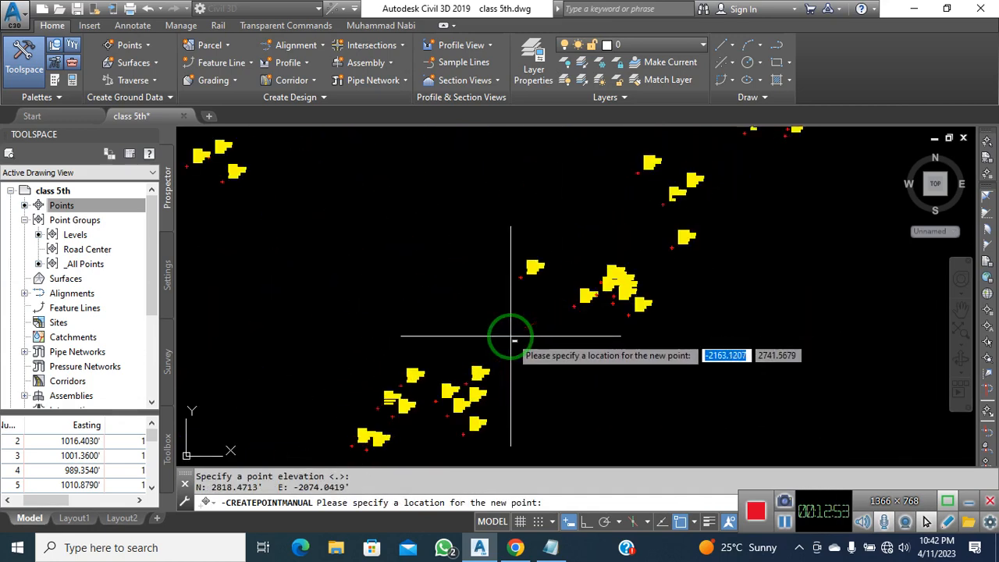
{"action": "left_click", "coordinate": [512, 336]}
{"action": "key", "text": "Return"}
{"action": "key", "text": "Return"}
{"action": "middle_click_drag", "start_coordinate": [486, 379], "coordinate": [602, 266]}
{"action": "scroll", "coordinate": [602, 266], "scroll_direction": "down", "scroll_amount": 2}
{"action": "scroll", "coordinate": [539, 327], "scroll_direction": "up", "scroll_amount": 3}
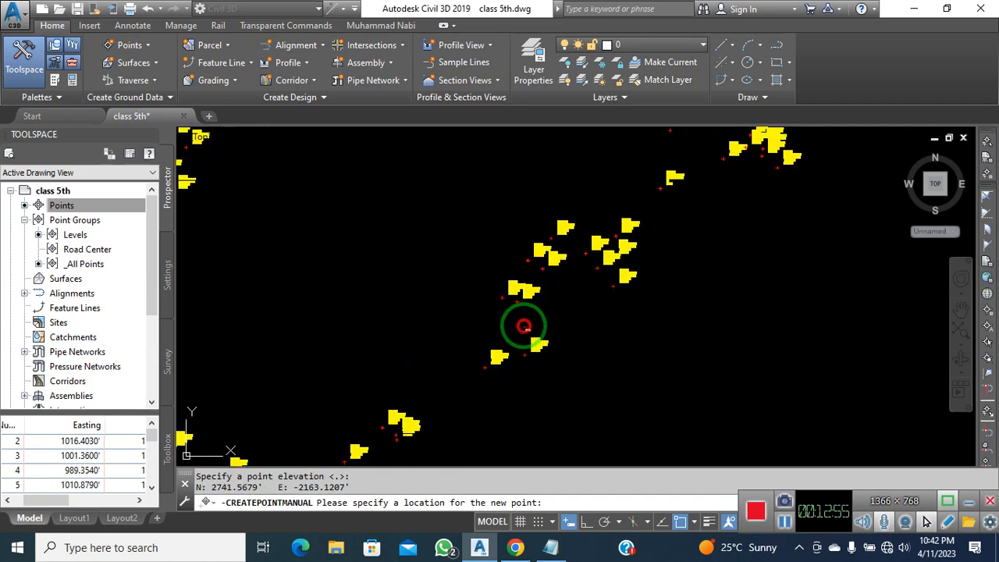
{"action": "left_click", "coordinate": [492, 375]}
{"action": "key", "text": "Return"}
{"action": "key", "text": "Return"}
{"action": "middle_click_drag", "start_coordinate": [492, 374], "coordinate": [597, 245]}
{"action": "left_click", "coordinate": [544, 276]}
{"action": "key", "text": "Return"}
{"action": "key", "text": "Return"}
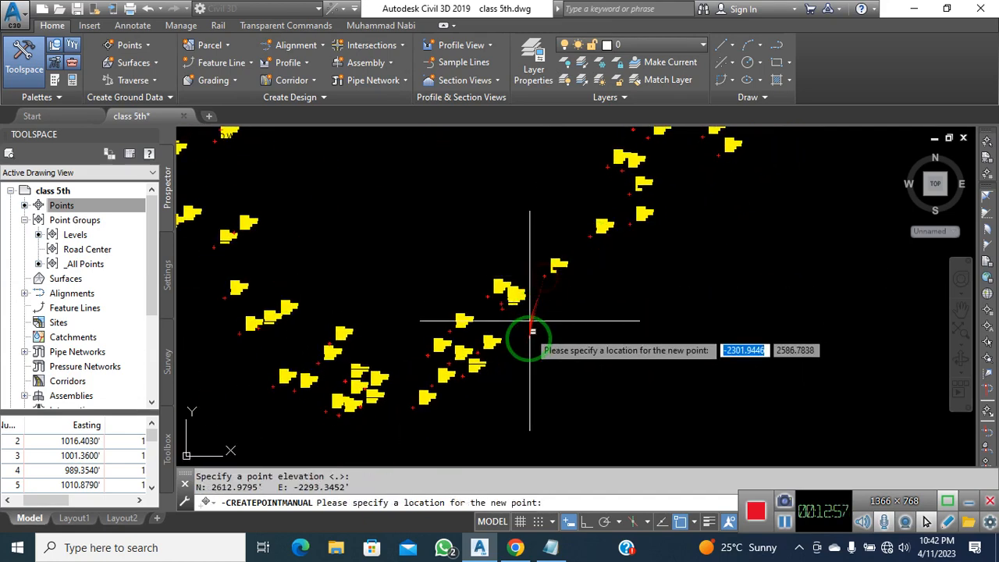
{"action": "scroll", "coordinate": [557, 296], "scroll_direction": "up", "scroll_amount": 3}
{"action": "key", "text": "Return"}
Add further RC road-centre points on the next stretch of road, accepting default values
{"action": "middle_click_drag", "start_coordinate": [505, 359], "coordinate": [671, 258]}
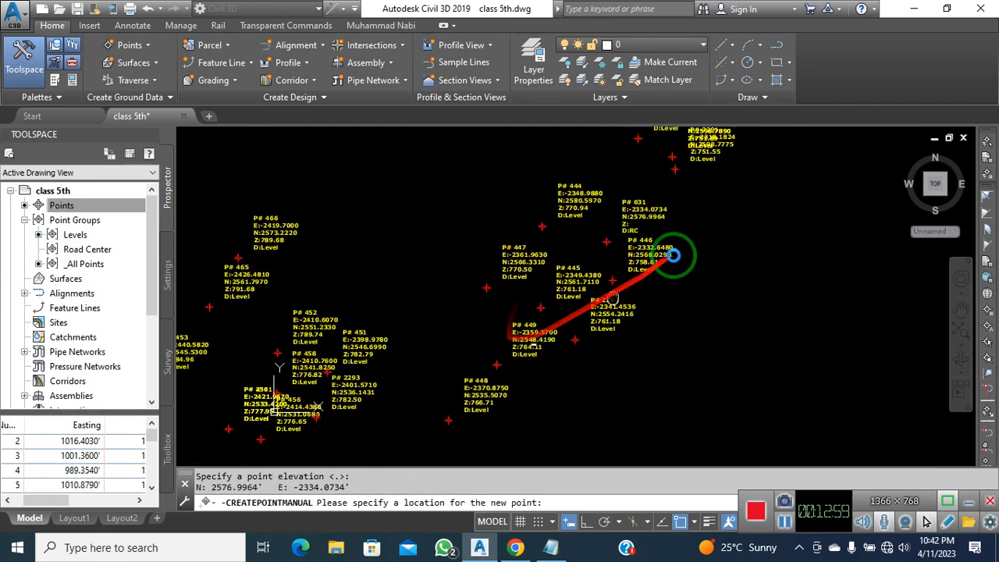
{"action": "key", "text": "Return"}
{"action": "scroll", "coordinate": [519, 304], "scroll_direction": "down", "scroll_amount": 3}
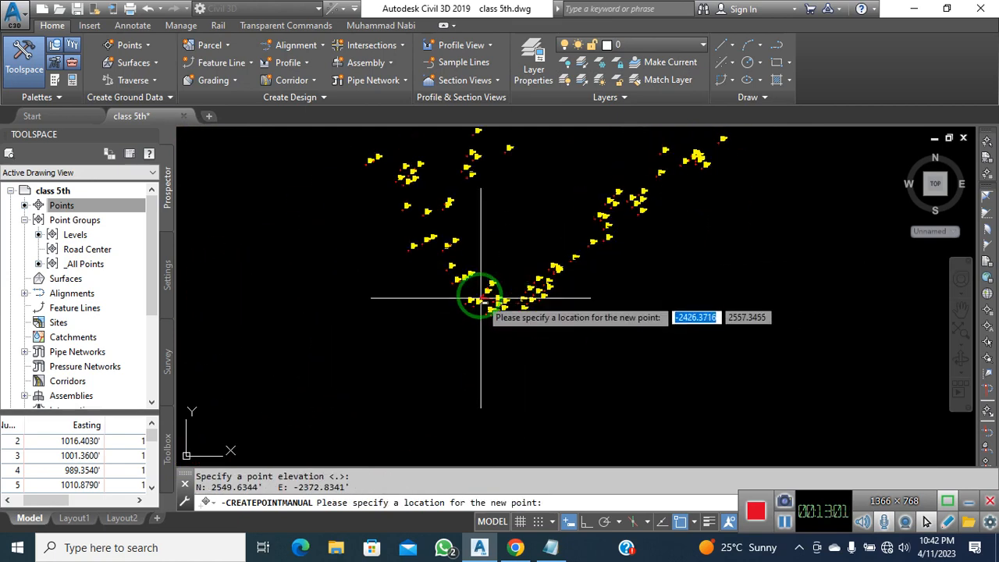
{"action": "key", "text": "Return"}
{"action": "scroll", "coordinate": [462, 289], "scroll_direction": "down", "scroll_amount": 3}
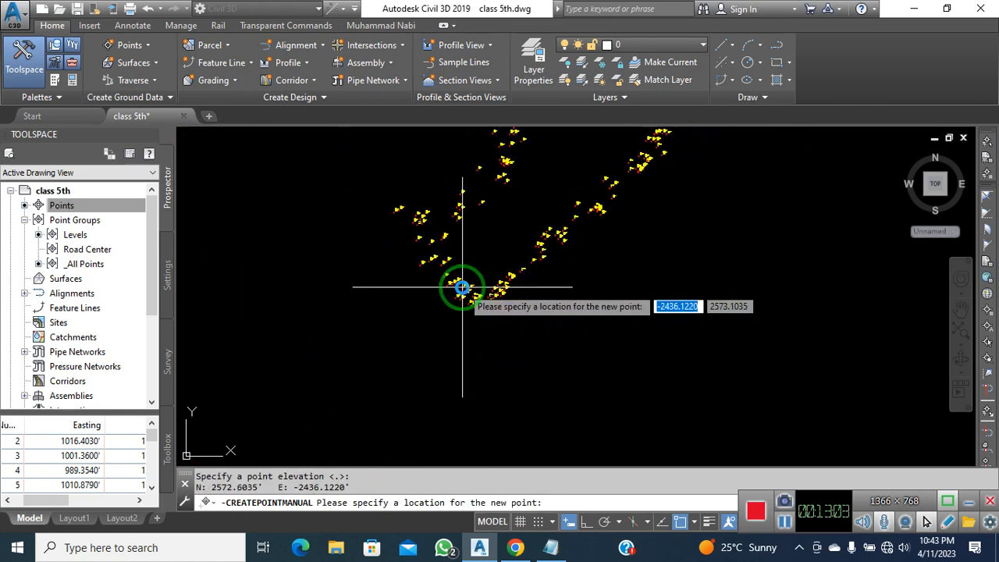
{"action": "scroll", "coordinate": [462, 287], "scroll_direction": "down", "scroll_amount": 2}
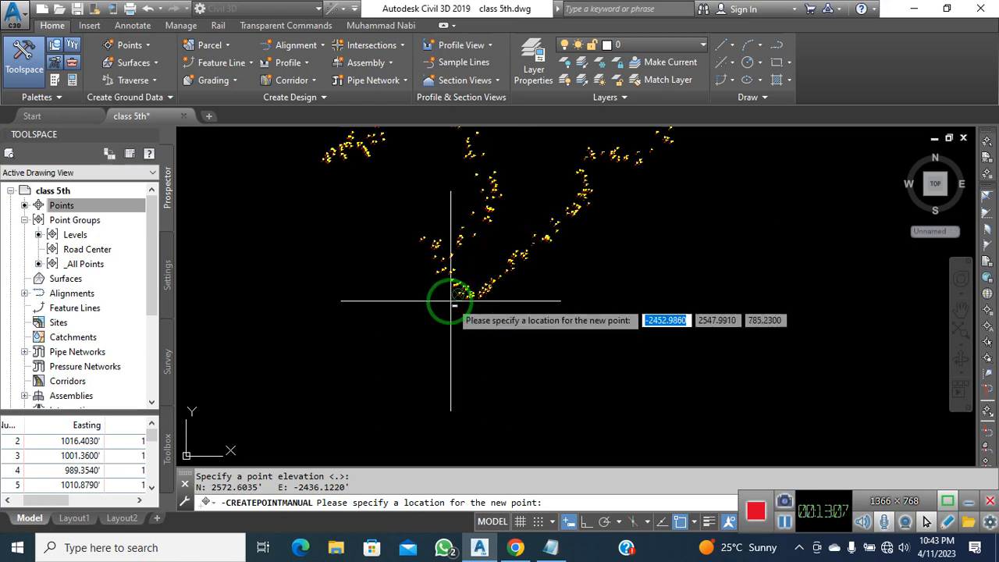
{"action": "scroll", "coordinate": [444, 372], "scroll_direction": "up", "scroll_amount": 5}
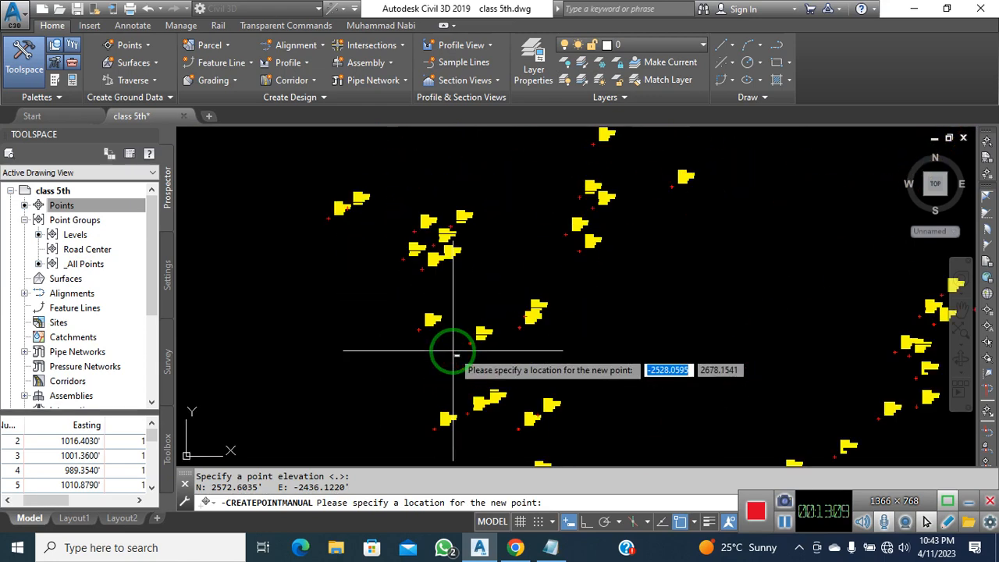
{"action": "left_click", "coordinate": [497, 353]}
{"action": "key", "text": "Return"}
{"action": "key", "text": "Return"}
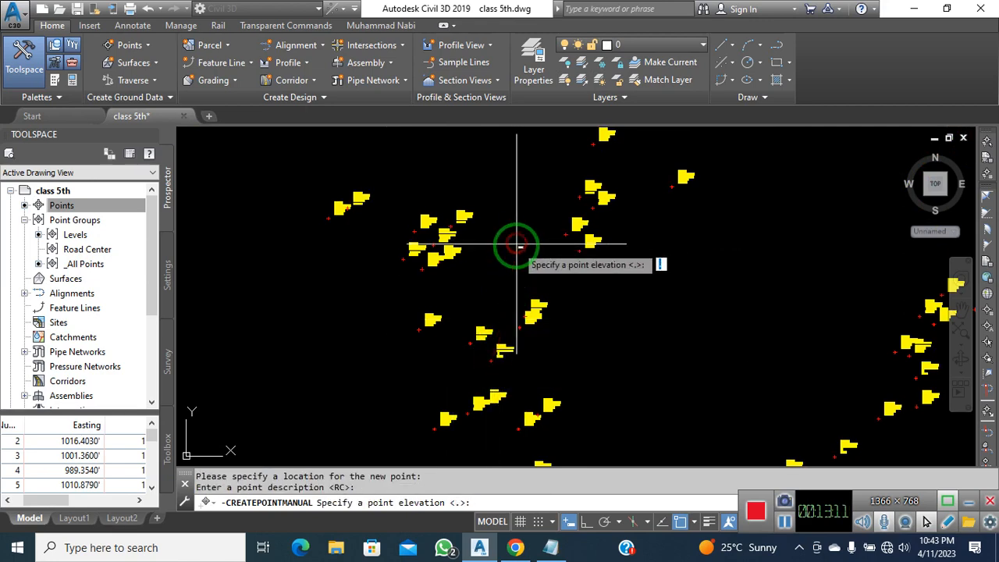
{"action": "middle_click_drag", "start_coordinate": [636, 311], "coordinate": [507, 447]}
{"action": "left_click", "coordinate": [587, 243]}
{"action": "key", "text": "Return"}
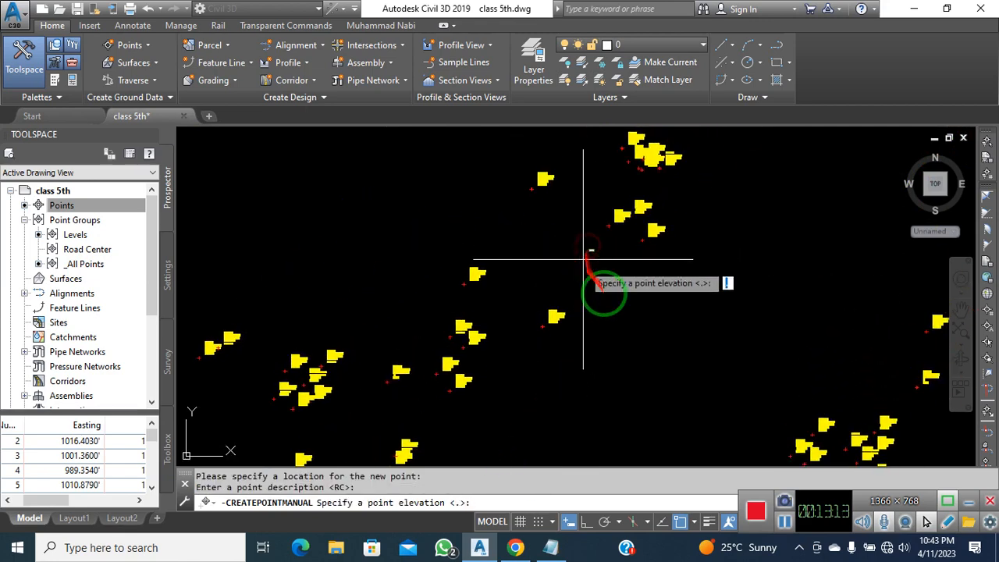
{"action": "key", "text": "Return"}
{"action": "scroll", "coordinate": [628, 327], "scroll_direction": "down", "scroll_amount": 4}
{"action": "scroll", "coordinate": [681, 263], "scroll_direction": "up", "scroll_amount": 4}
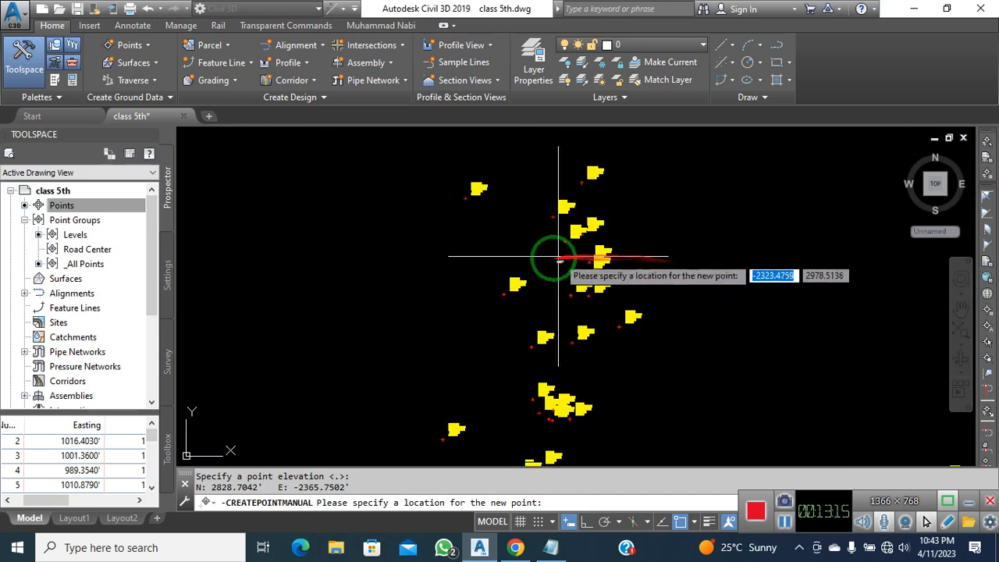
{"action": "key", "text": "Return"}
{"action": "middle_click_drag", "start_coordinate": [552, 265], "coordinate": [583, 415]}
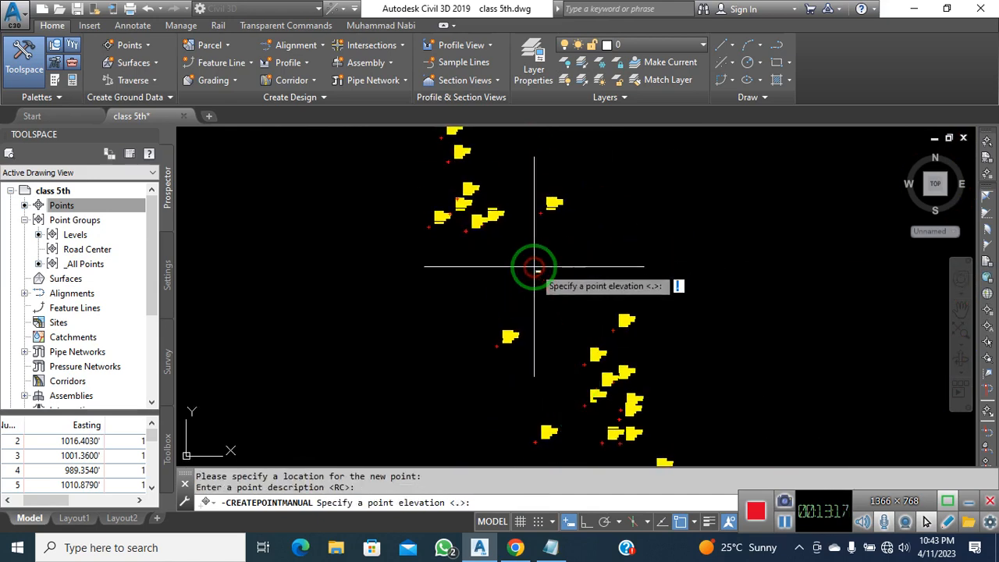
{"action": "key", "text": "Return"}
{"action": "left_click", "coordinate": [520, 217]}
{"action": "key", "text": "Return"}
{"action": "key", "text": "Return"}
{"action": "mouse_move", "coordinate": [519, 216]}
{"action": "middle_mouse_down"}
{"action": "mouse_move", "coordinate": [542, 312]}
{"action": "mouse_move", "coordinate": [556, 326]}
{"action": "middle_mouse_up"}
{"action": "scroll", "coordinate": [610, 248], "scroll_direction": "up", "scroll_amount": 2}
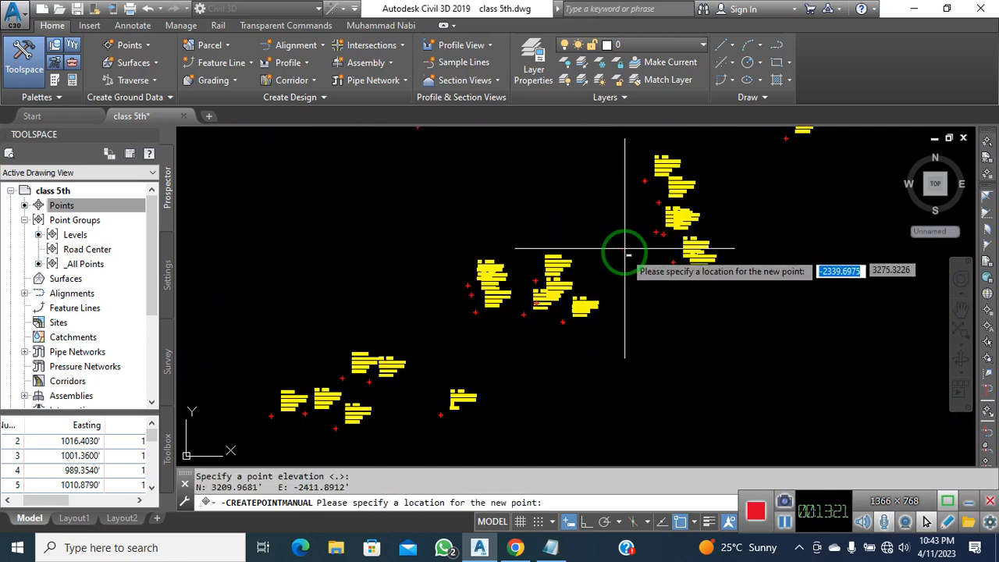
{"action": "scroll", "coordinate": [625, 252], "scroll_direction": "down", "scroll_amount": 2}
Keep placing RC points westward along the road centre with default RC description
{"action": "left_click", "coordinate": [704, 188]}
{"action": "key", "text": "Return"}
{"action": "key", "text": "Return"}
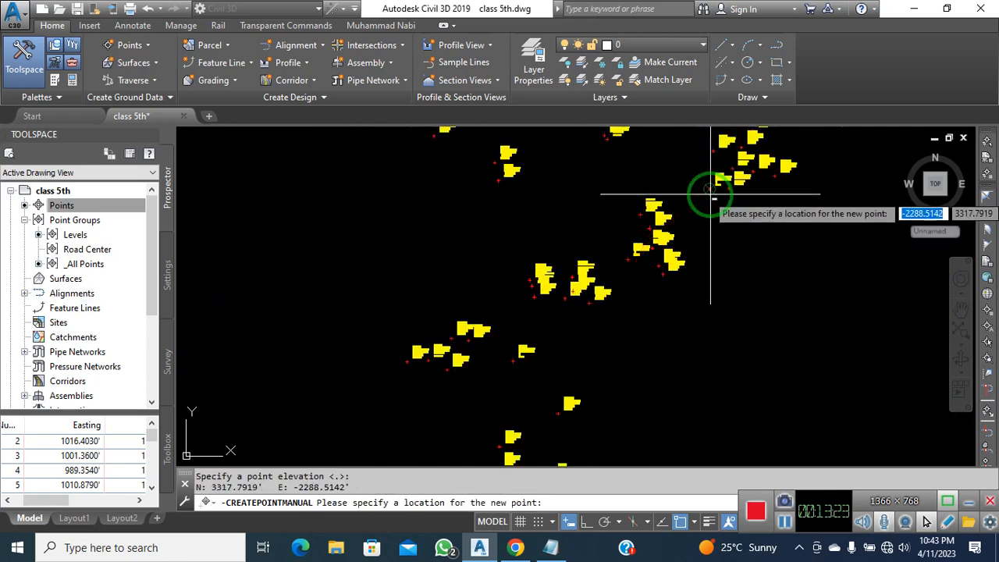
{"action": "middle_click_drag", "start_coordinate": [708, 189], "coordinate": [598, 391]}
{"action": "left_click", "coordinate": [683, 310]}
{"action": "key", "text": "Return"}
{"action": "key", "text": "Return"}
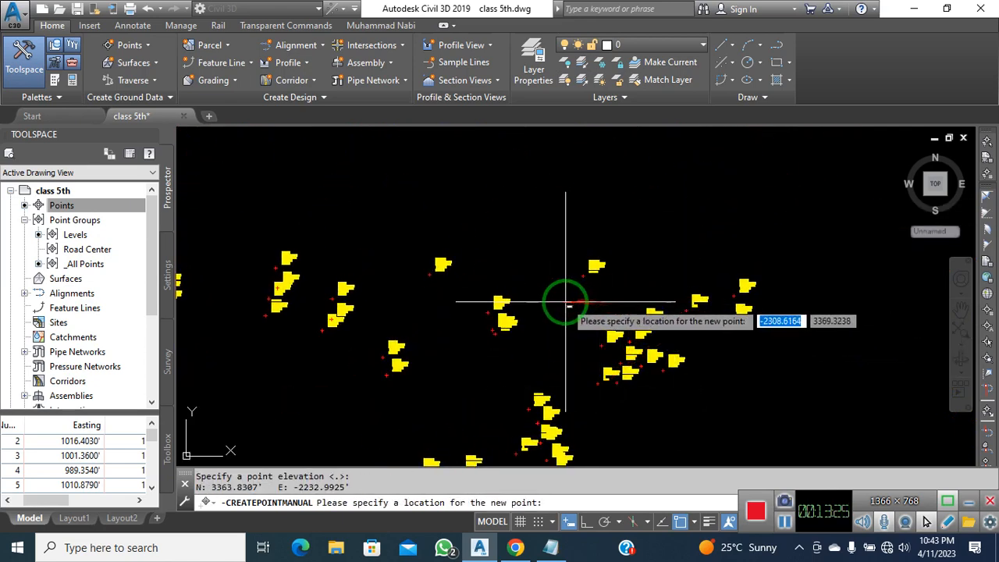
{"action": "middle_click_drag", "start_coordinate": [497, 318], "coordinate": [683, 315]}
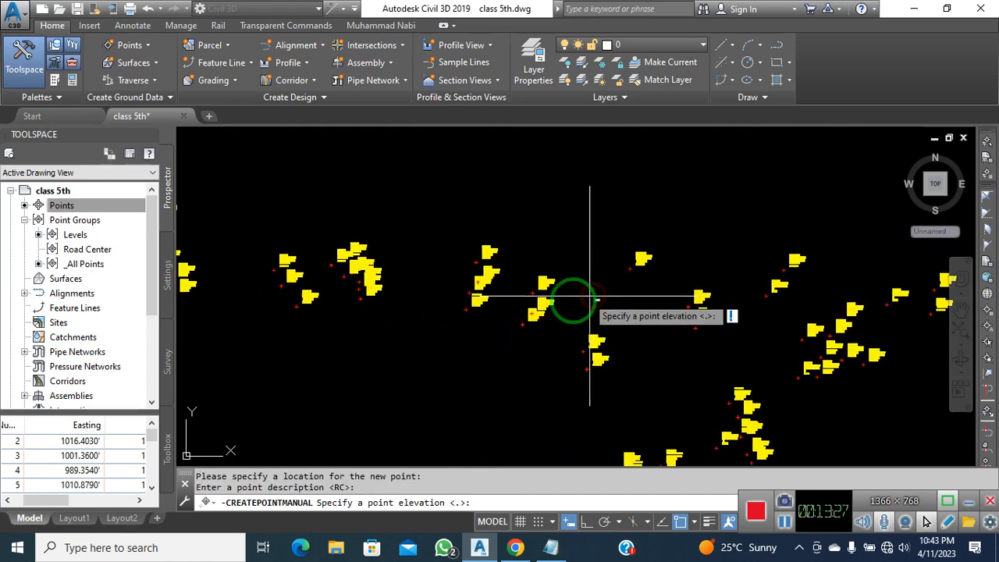
{"action": "key", "text": "Return"}
{"action": "middle_click_drag", "start_coordinate": [471, 332], "coordinate": [641, 339]}
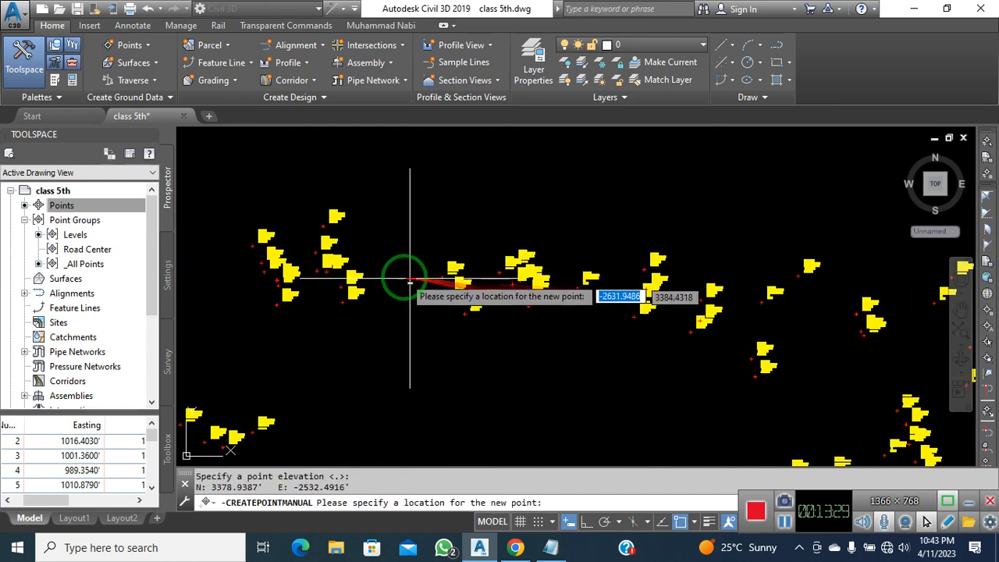
{"action": "key", "text": "Return"}
{"action": "middle_click_drag", "start_coordinate": [373, 312], "coordinate": [448, 321]}
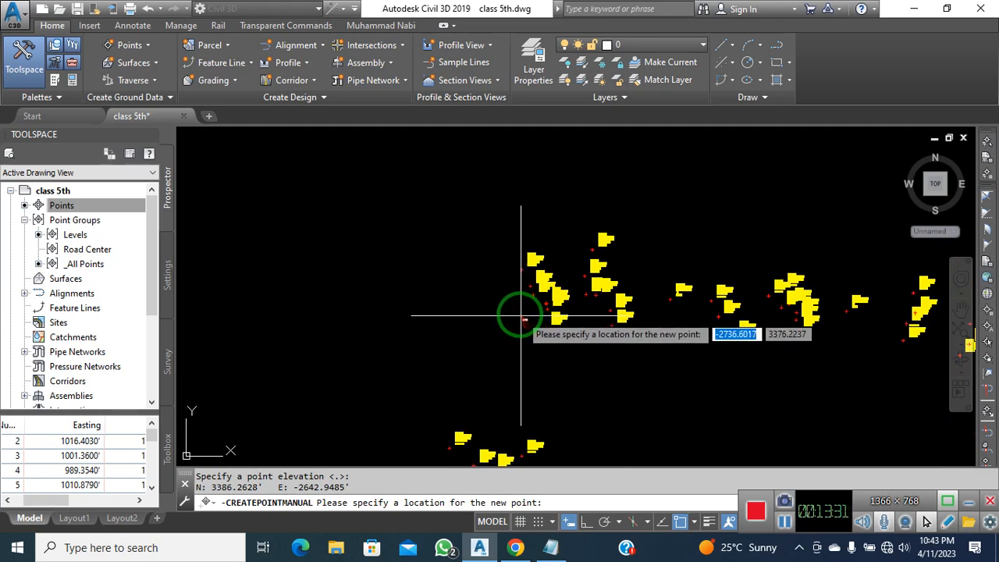
{"action": "middle_click_drag", "start_coordinate": [507, 375], "coordinate": [547, 212]}
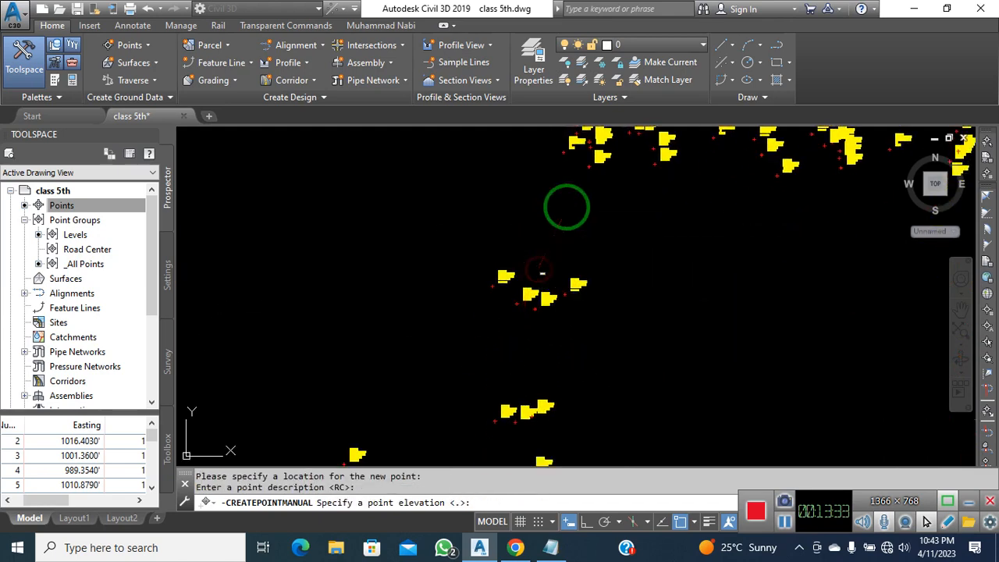
{"action": "scroll", "coordinate": [550, 234], "scroll_direction": "down", "scroll_amount": 2}
{"action": "scroll", "coordinate": [624, 281], "scroll_direction": "up", "scroll_amount": 4}
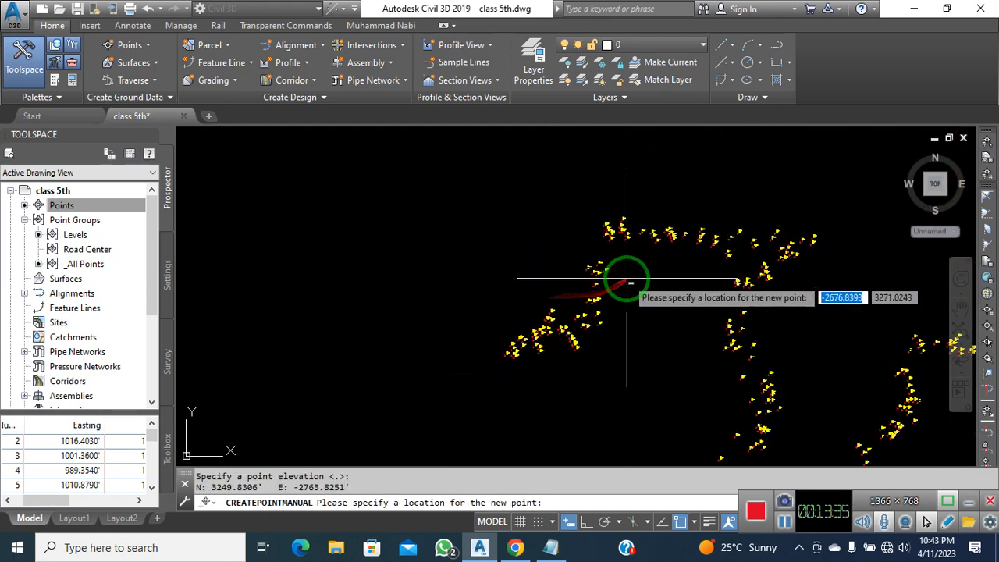
{"action": "left_click", "coordinate": [596, 359]}
{"action": "key", "text": "Return"}
{"action": "scroll", "coordinate": [624, 285], "scroll_direction": "down", "scroll_amount": 2}
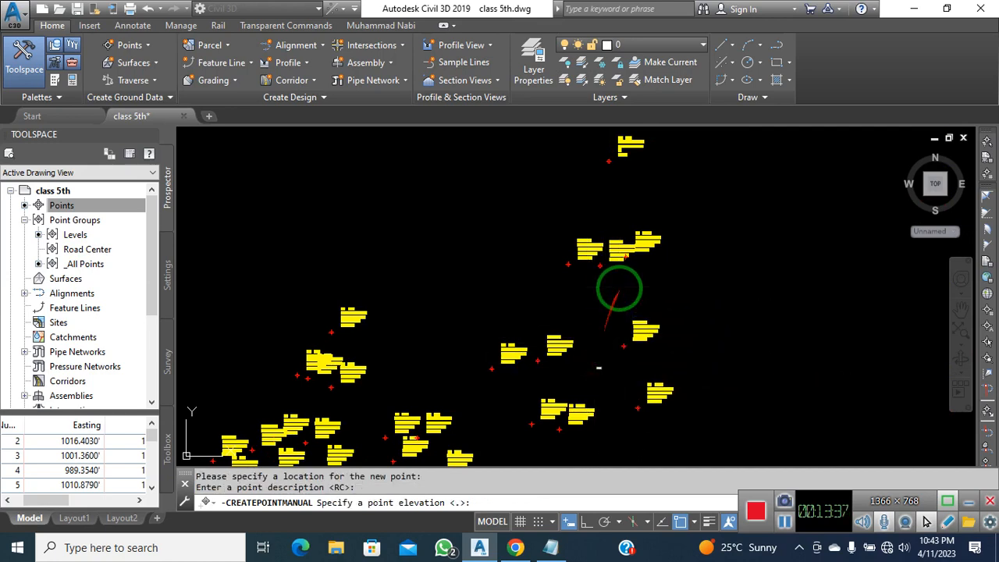
{"action": "key", "text": "Return"}
{"action": "scroll", "coordinate": [591, 334], "scroll_direction": "up", "scroll_amount": 3}
{"action": "left_click", "coordinate": [578, 333]}
{"action": "key", "text": "Return"}
{"action": "key", "text": "Return"}
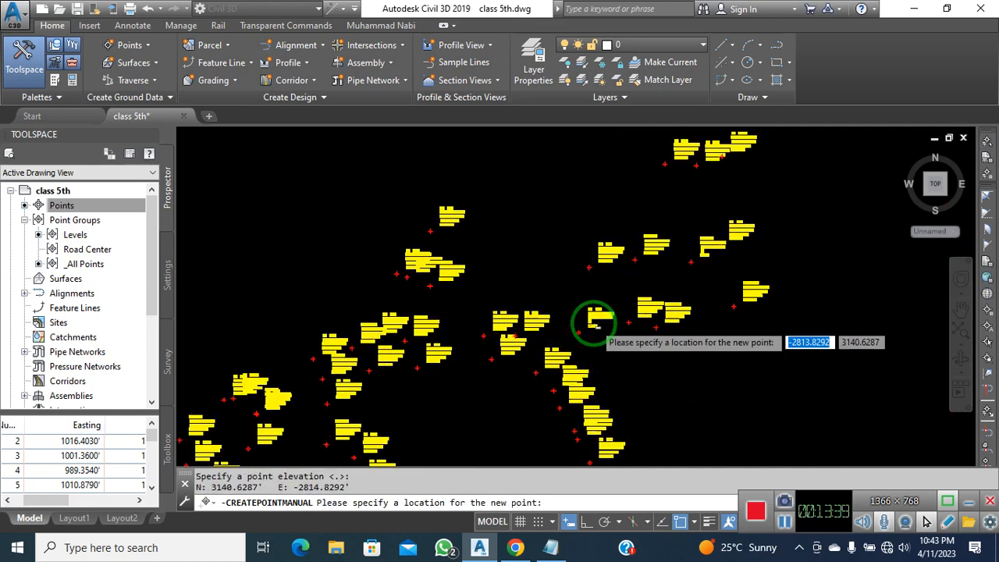
{"action": "scroll", "coordinate": [423, 379], "scroll_direction": "down", "scroll_amount": 2}
{"action": "scroll", "coordinate": [401, 390], "scroll_direction": "up", "scroll_amount": 1}
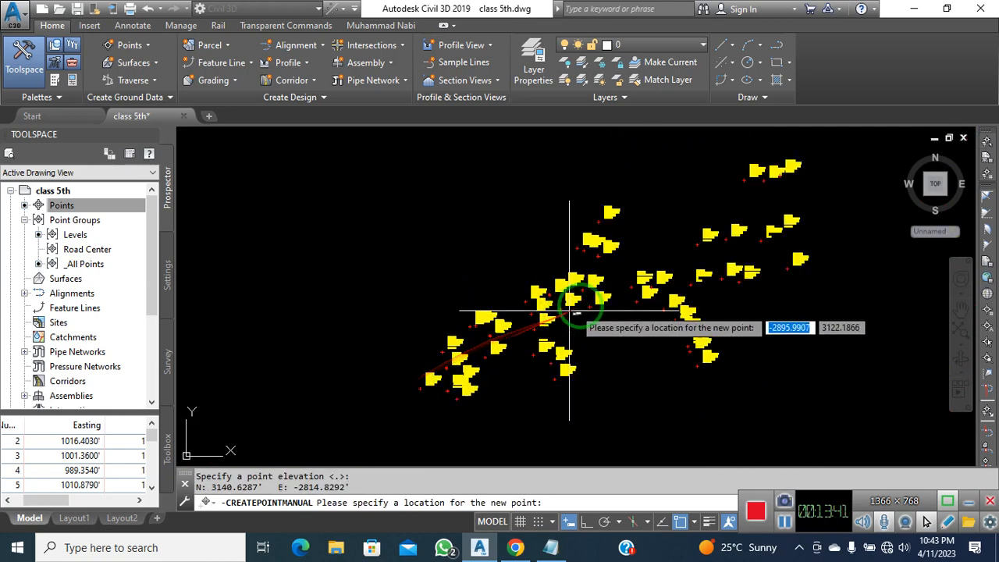
{"action": "scroll", "coordinate": [595, 329], "scroll_direction": "up", "scroll_amount": 4}
Place the last two RC points, ending near N 3069.72, E -3002.61, and stop point creation
{"action": "left_click", "coordinate": [503, 235]}
{"action": "key", "text": "Return"}
{"action": "key", "text": "Return"}
{"action": "scroll", "coordinate": [589, 308], "scroll_direction": "down", "scroll_amount": 3}
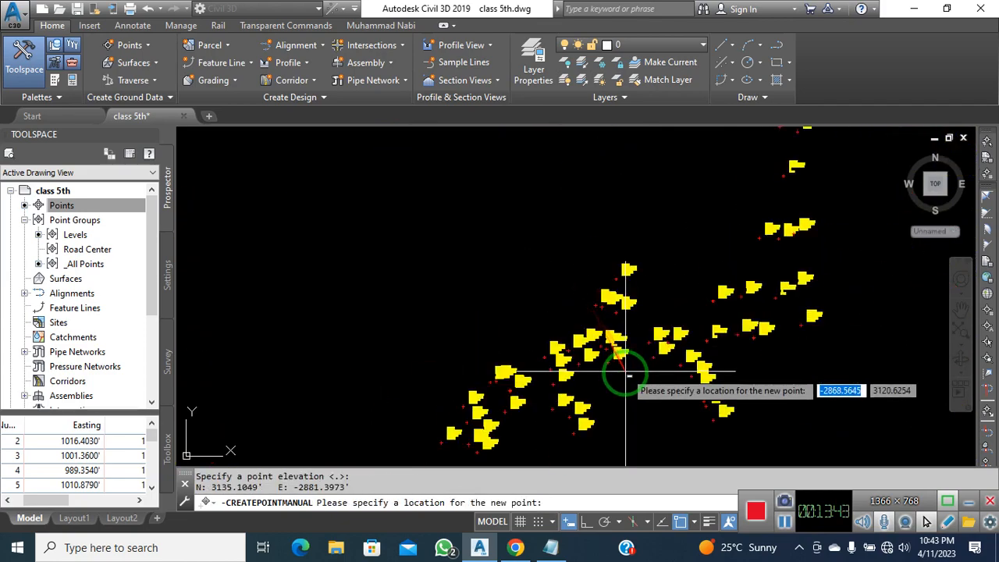
{"action": "left_click", "coordinate": [484, 328]}
{"action": "key", "text": "Return"}
{"action": "key", "text": "Return"}
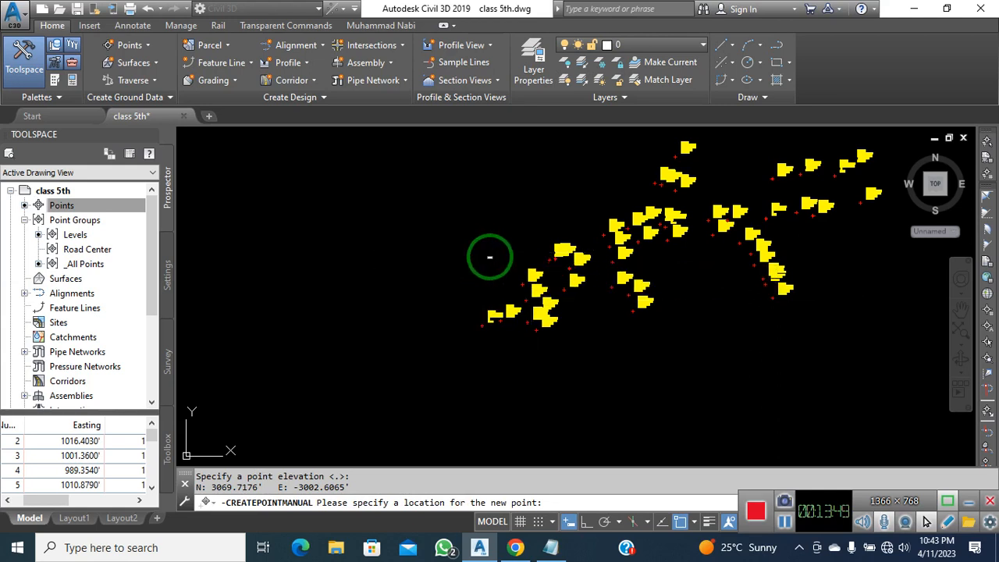
{"action": "key", "text": "Escape"}
Update the out-of-date Road Center point group in Prospector and open its points for editing
{"action": "middle_click_drag", "start_coordinate": [598, 361], "coordinate": [575, 380]}
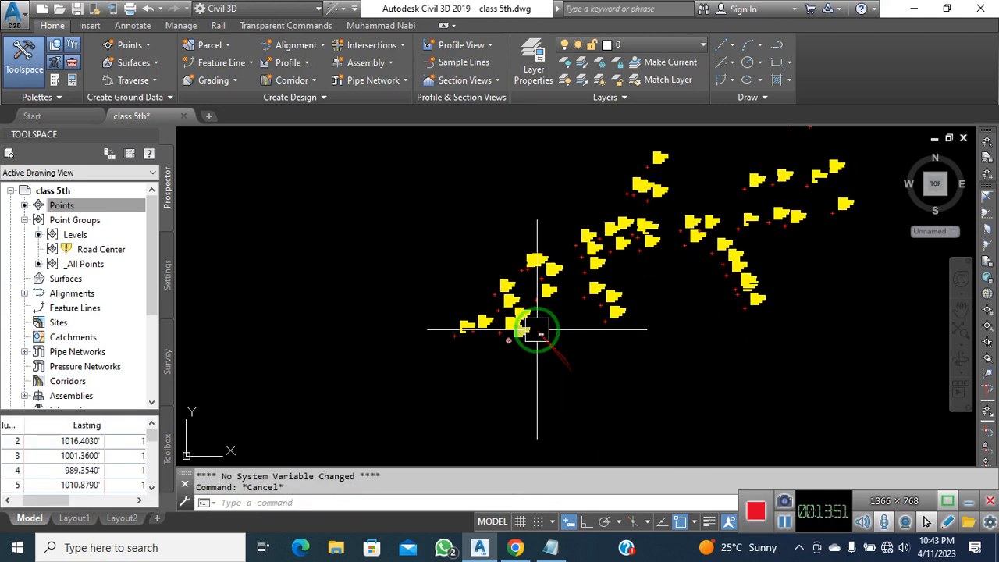
{"action": "left_click", "coordinate": [84, 250]}
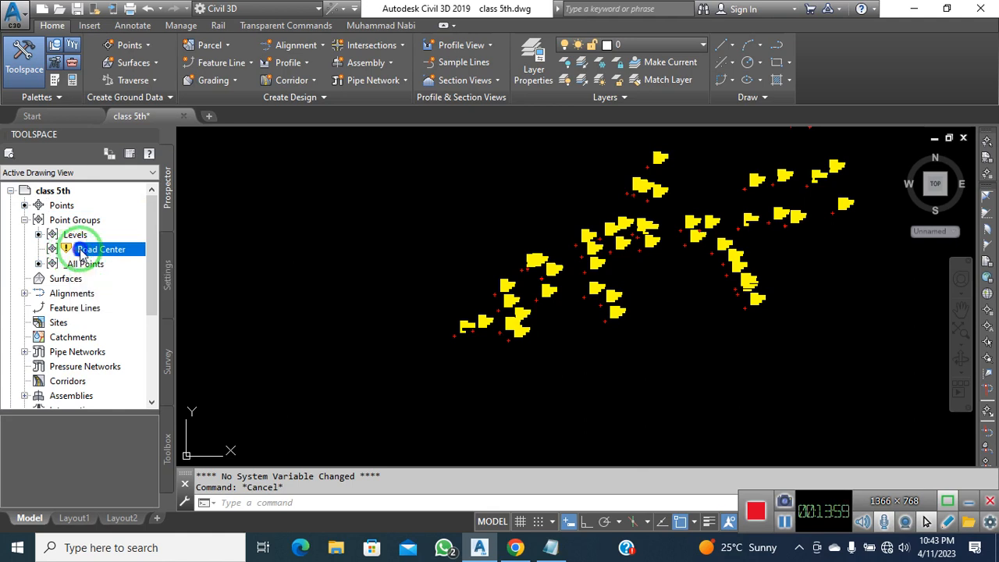
{"action": "right_click", "coordinate": [82, 252]}
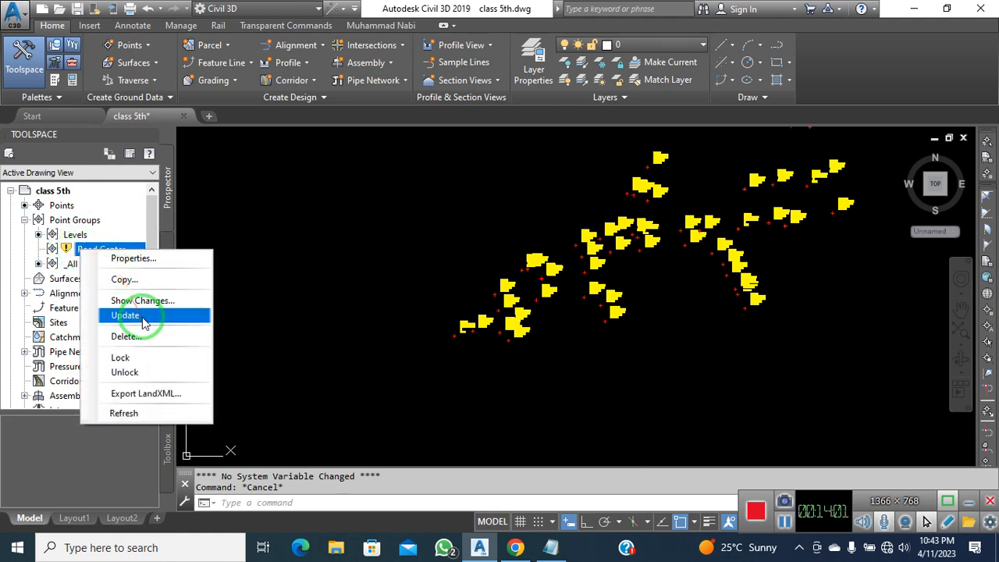
{"action": "left_click", "coordinate": [125, 315]}
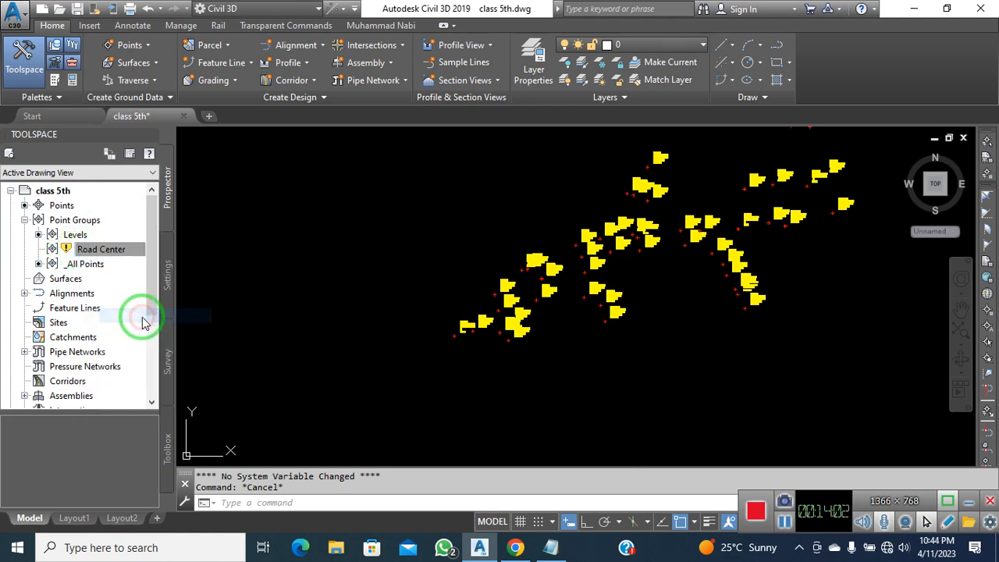
{"action": "right_click", "coordinate": [127, 251]}
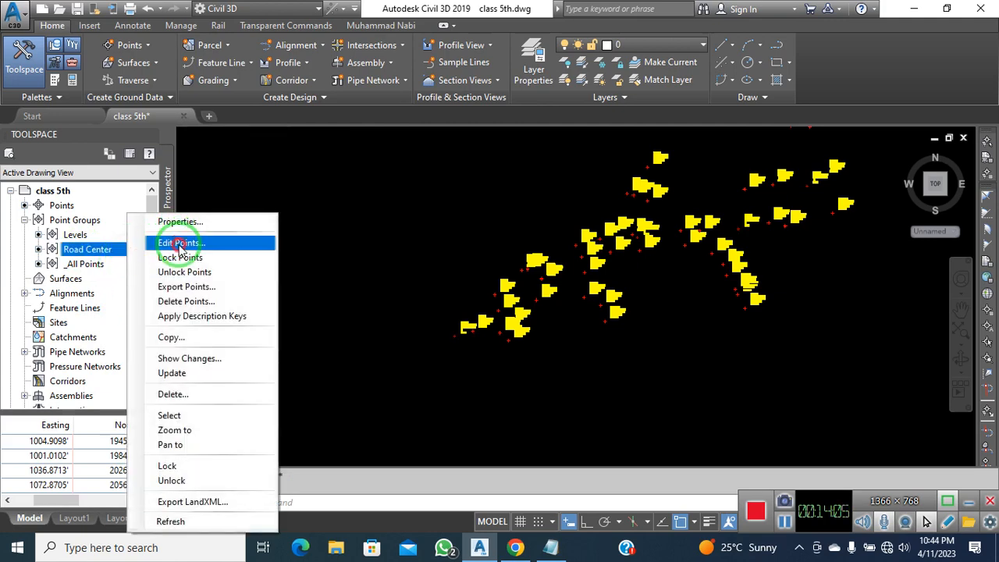
{"action": "left_click", "coordinate": [179, 244]}
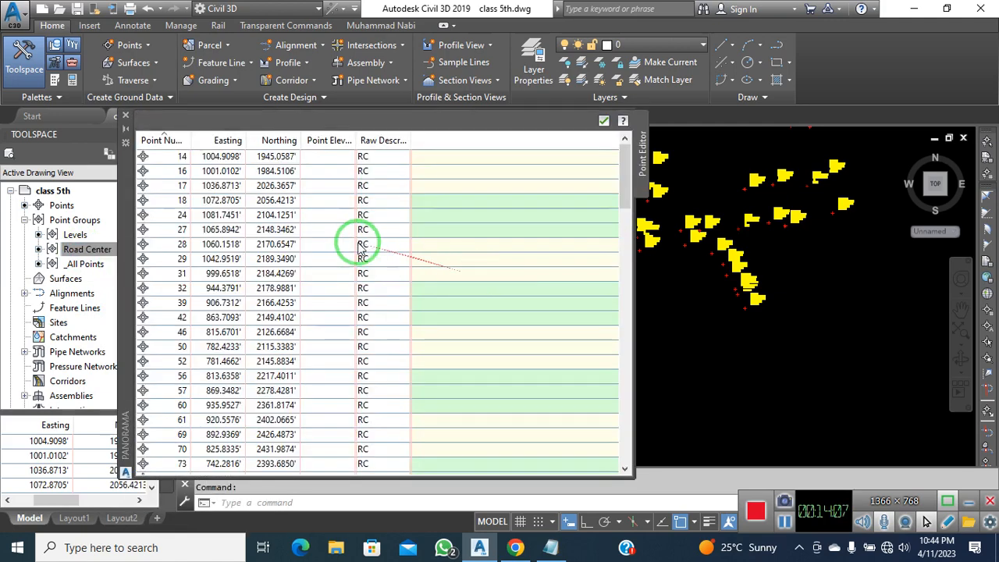
Review the RC points 14 through 654 in the Point Editor table, then close it
{"action": "scroll", "coordinate": [224, 220], "scroll_direction": "down", "scroll_amount": 20}
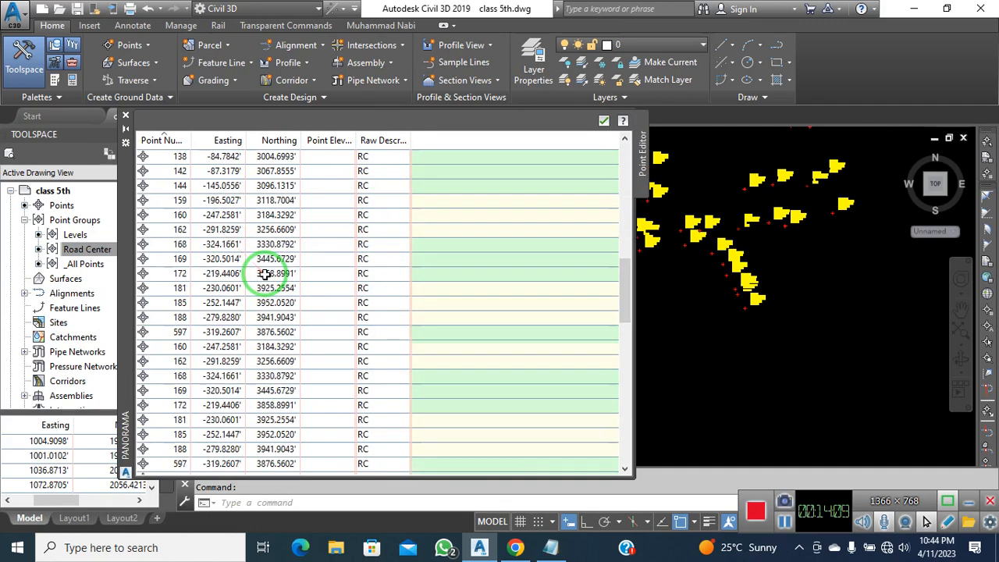
{"action": "scroll", "coordinate": [265, 274], "scroll_direction": "down", "scroll_amount": 7}
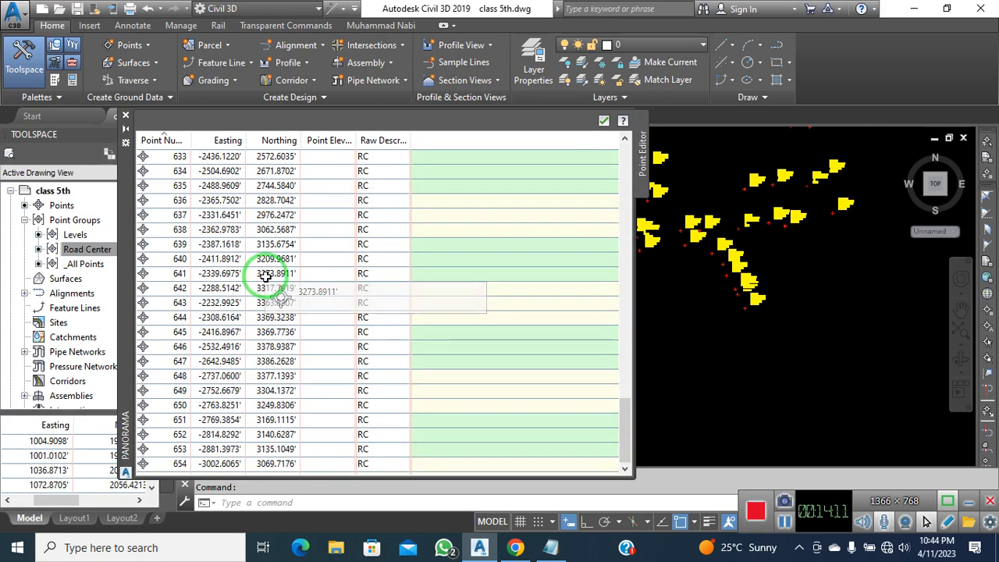
{"action": "scroll", "coordinate": [277, 305], "scroll_direction": "up", "scroll_amount": 14}
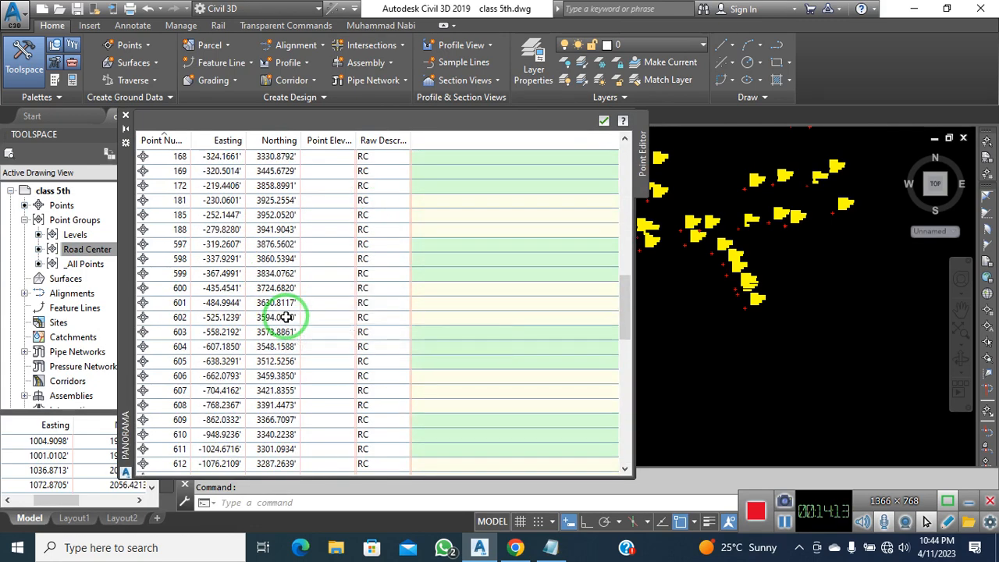
{"action": "scroll", "coordinate": [286, 317], "scroll_direction": "up", "scroll_amount": 3}
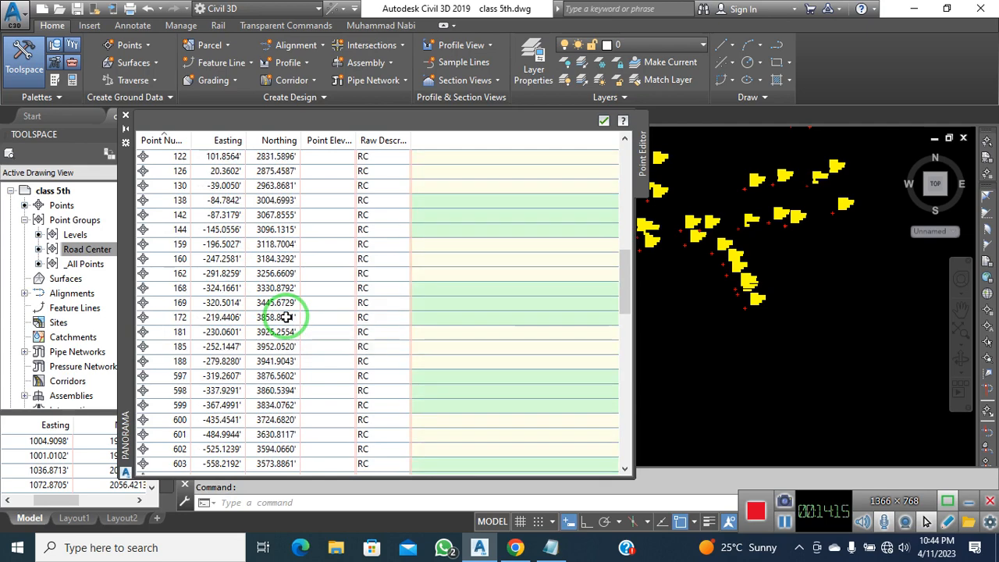
{"action": "scroll", "coordinate": [286, 317], "scroll_direction": "up", "scroll_amount": 8}
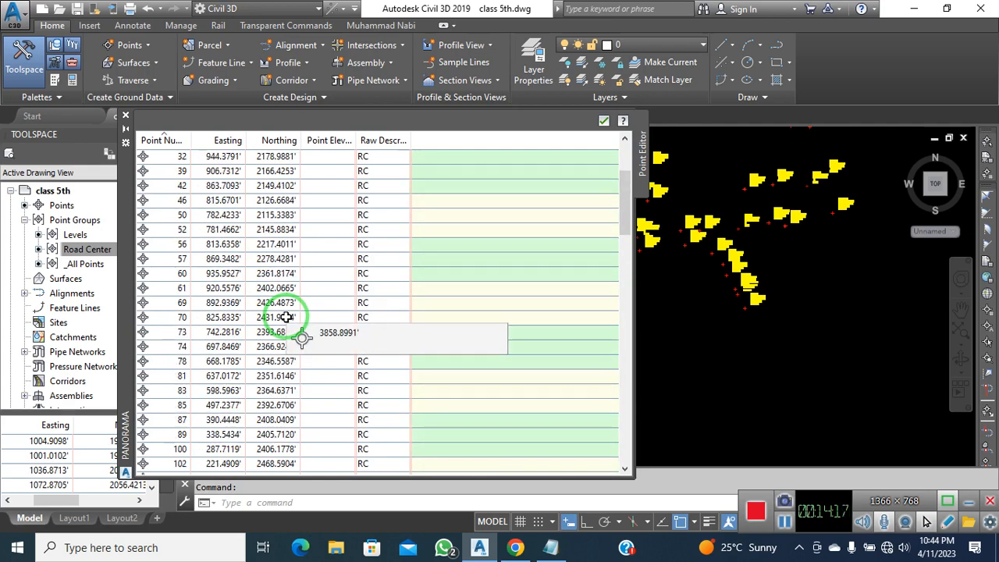
{"action": "scroll", "coordinate": [287, 317], "scroll_direction": "down", "scroll_amount": 6}
{"action": "scroll", "coordinate": [286, 317], "scroll_direction": "up", "scroll_amount": 10}
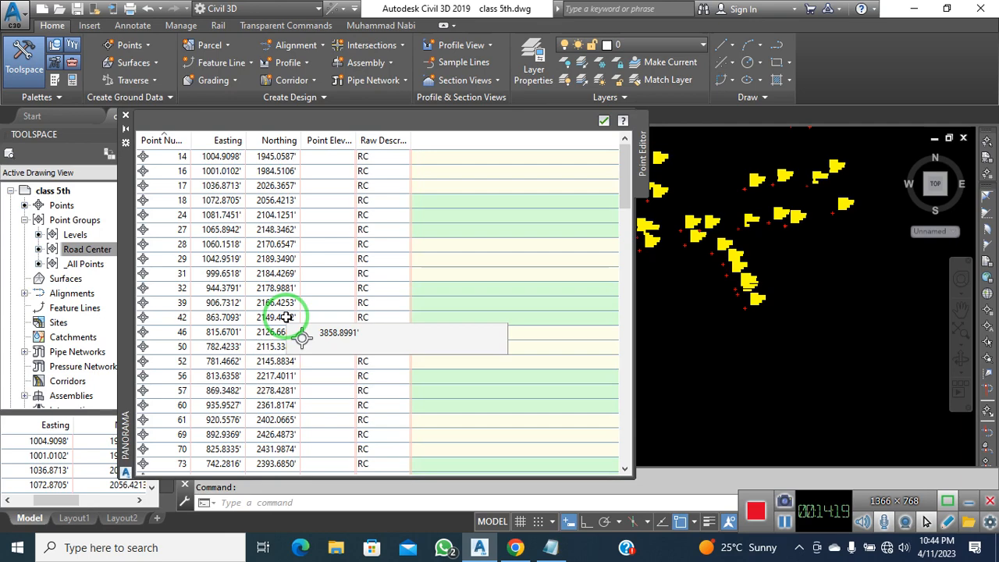
{"action": "scroll", "coordinate": [286, 317], "scroll_direction": "down", "scroll_amount": 20}
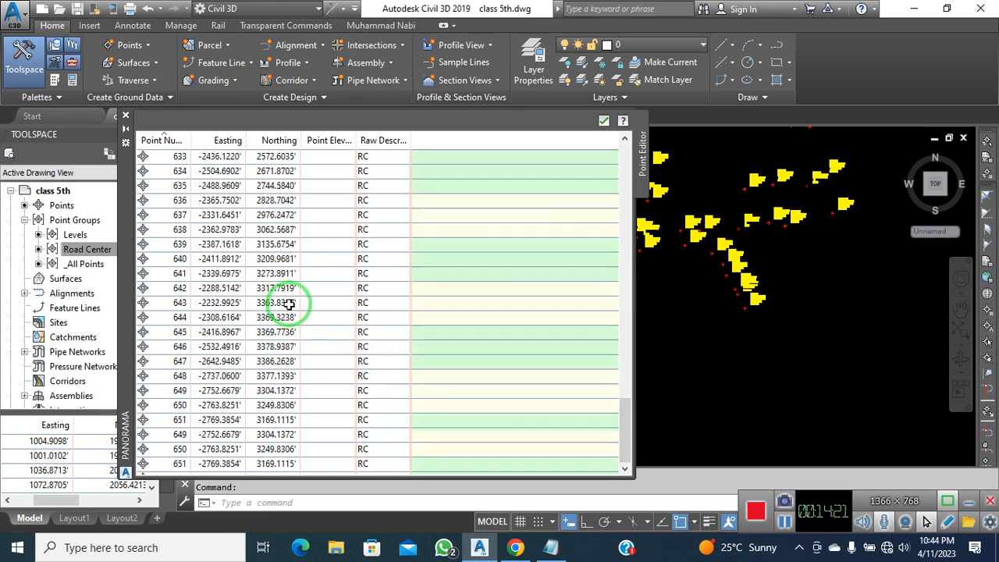
{"action": "left_click", "coordinate": [125, 116]}
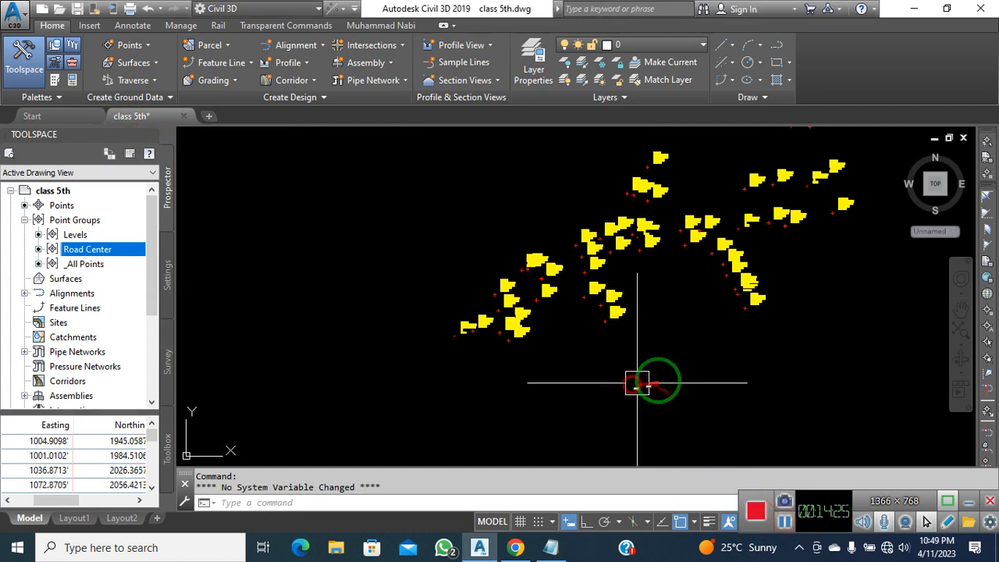
Bring the entire winding road of survey and RC points into view and open the Line options
{"action": "left_click", "coordinate": [648, 394]}
{"action": "middle_click_drag", "start_coordinate": [579, 364], "coordinate": [546, 374]}
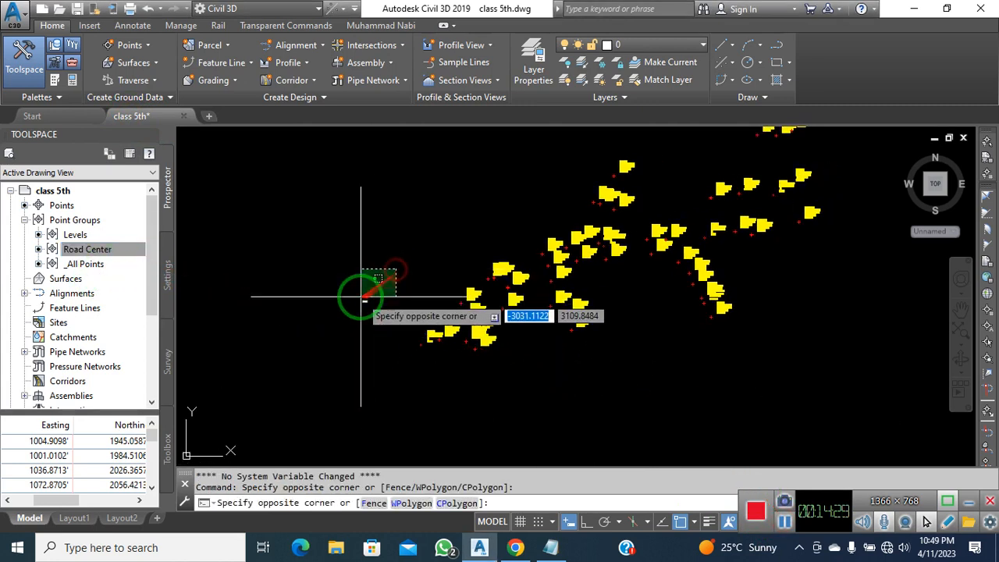
{"action": "middle_click_drag", "start_coordinate": [361, 350], "coordinate": [269, 375]}
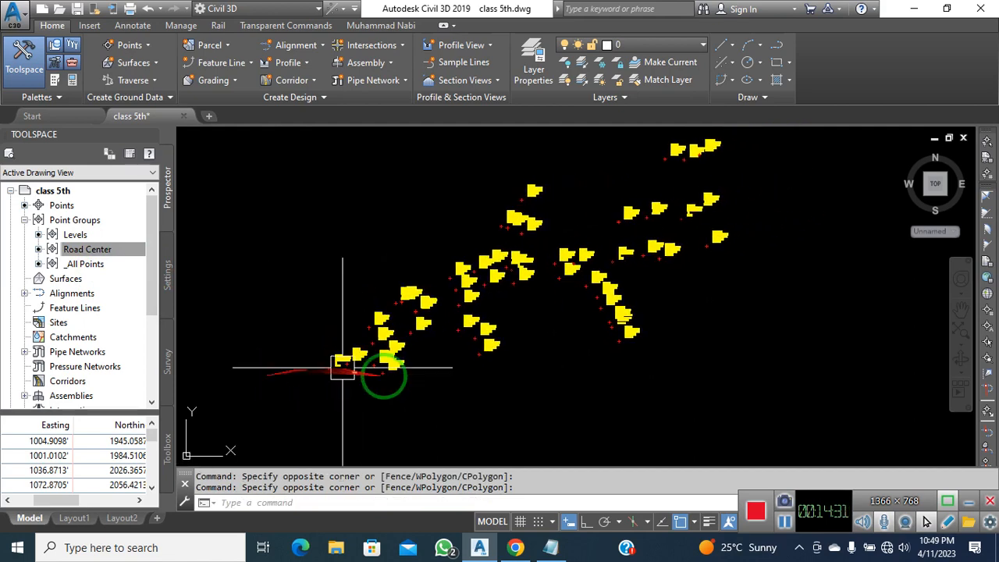
{"action": "scroll", "coordinate": [517, 375], "scroll_direction": "down", "scroll_amount": 6}
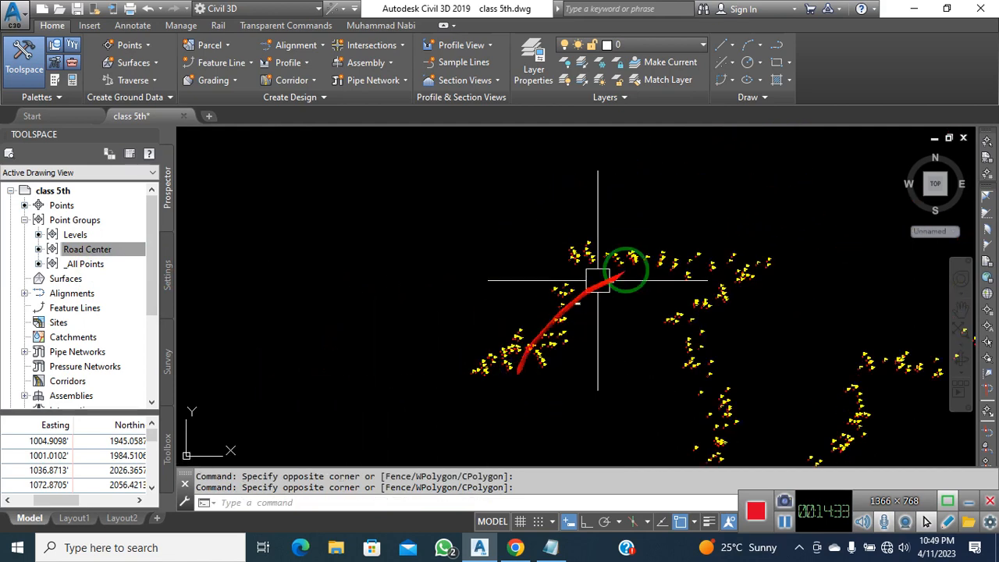
{"action": "mouse_move", "coordinate": [756, 328]}
{"action": "middle_mouse_down"}
{"action": "mouse_move", "coordinate": [646, 307]}
{"action": "mouse_move", "coordinate": [583, 250]}
{"action": "mouse_move", "coordinate": [529, 257]}
{"action": "middle_mouse_up"}
{"action": "scroll", "coordinate": [529, 258], "scroll_direction": "down", "scroll_amount": 2}
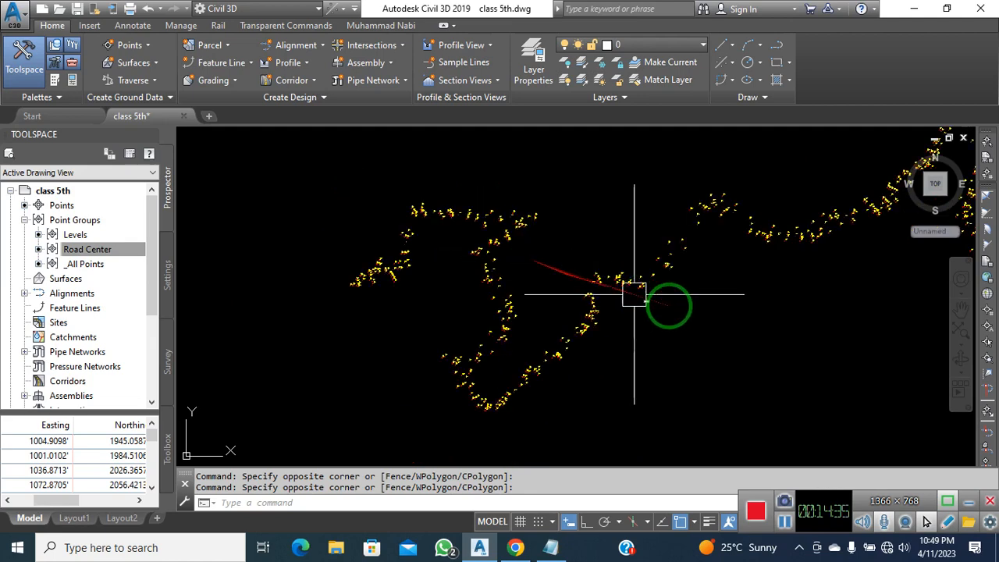
{"action": "middle_click_drag", "start_coordinate": [682, 313], "coordinate": [578, 342]}
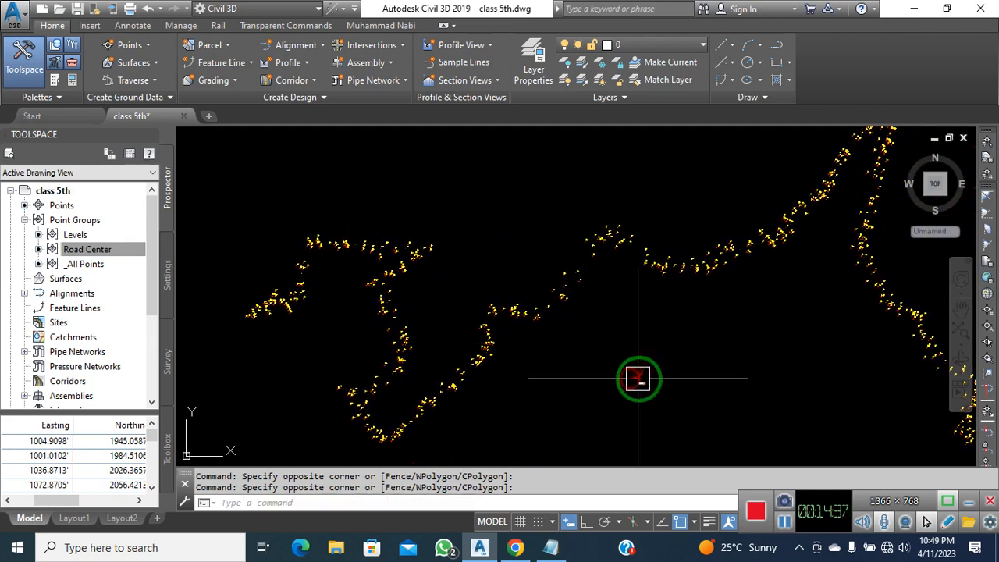
{"action": "mouse_move", "coordinate": [638, 379]}
{"action": "middle_mouse_down"}
{"action": "mouse_move", "coordinate": [607, 379]}
{"action": "mouse_move", "coordinate": [555, 322]}
{"action": "middle_mouse_up"}
{"action": "scroll", "coordinate": [593, 351], "scroll_direction": "down", "scroll_amount": 2}
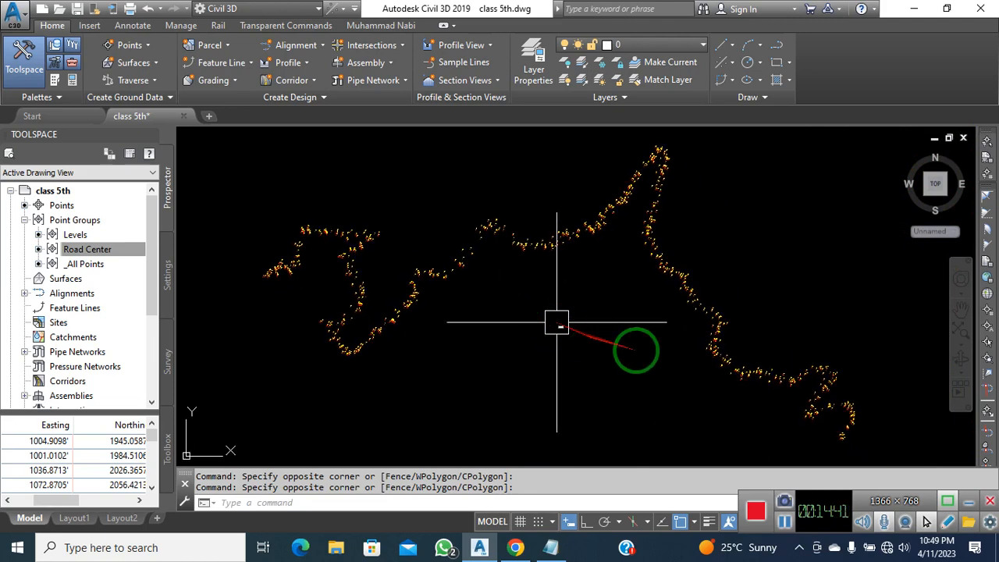
{"action": "left_click", "coordinate": [612, 382]}
{"action": "left_click", "coordinate": [597, 397]}
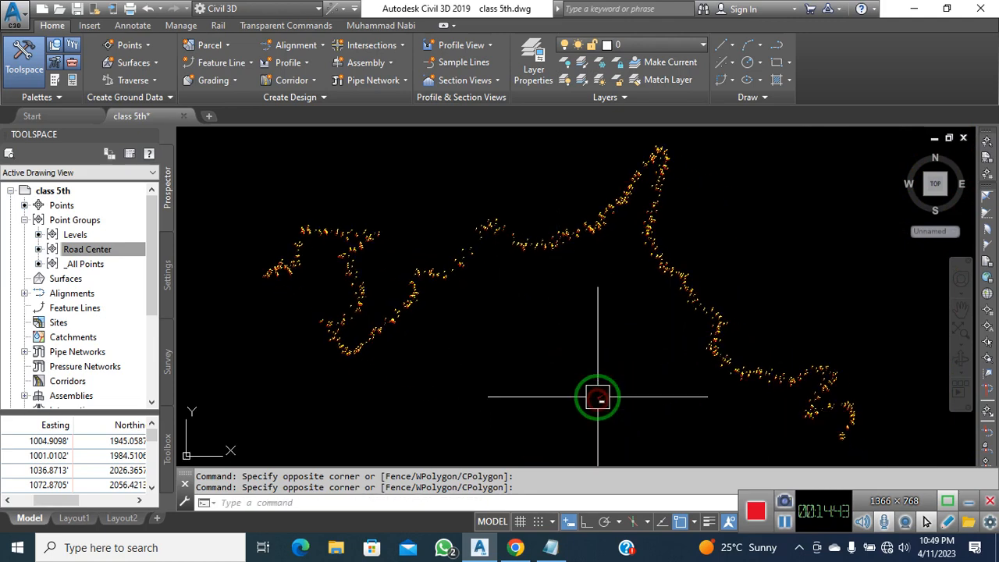
{"action": "left_click_drag", "start_coordinate": [607, 390], "coordinate": [695, 207]}
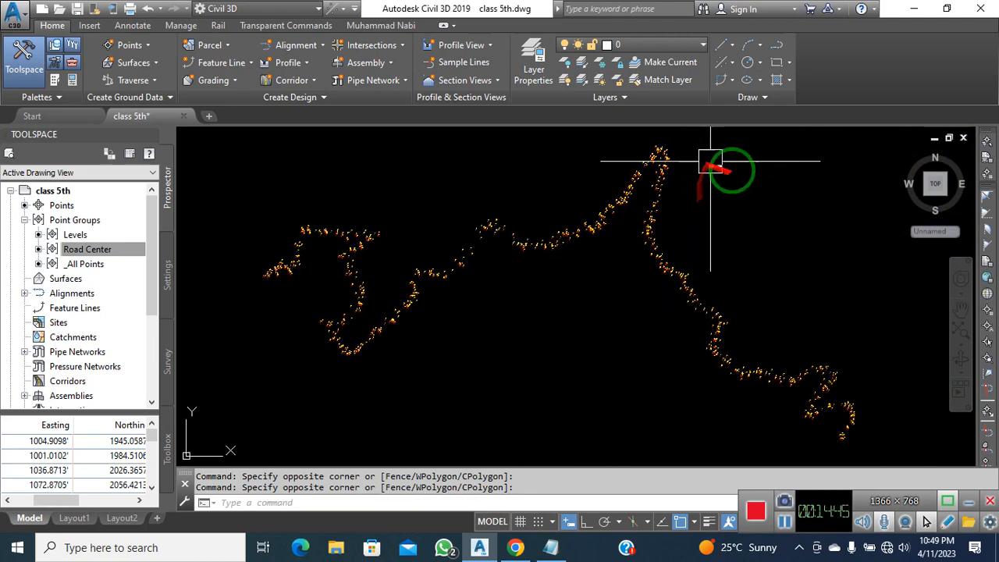
{"action": "left_click", "coordinate": [782, 219]}
{"action": "left_click", "coordinate": [761, 236]}
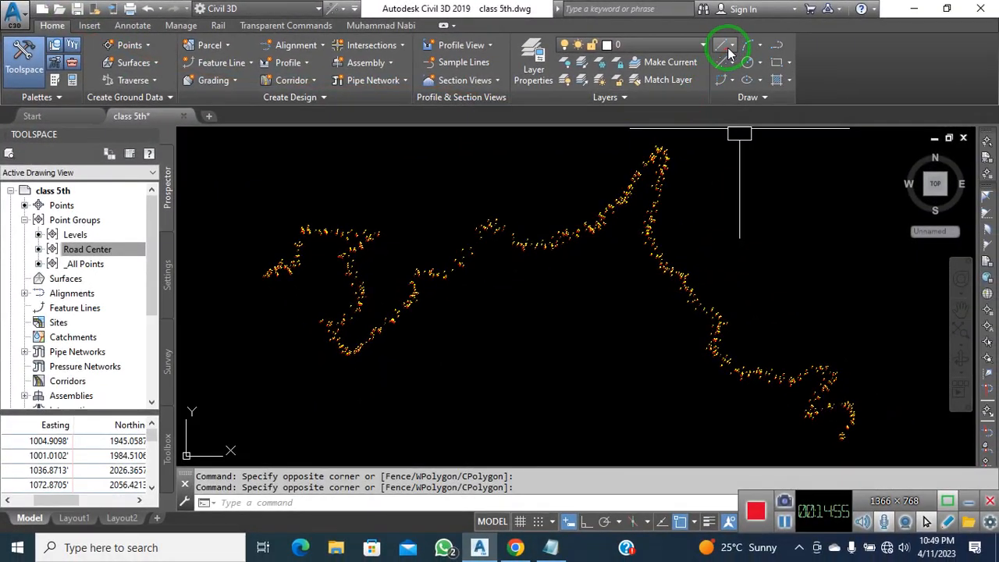
{"action": "left_click", "coordinate": [731, 46]}
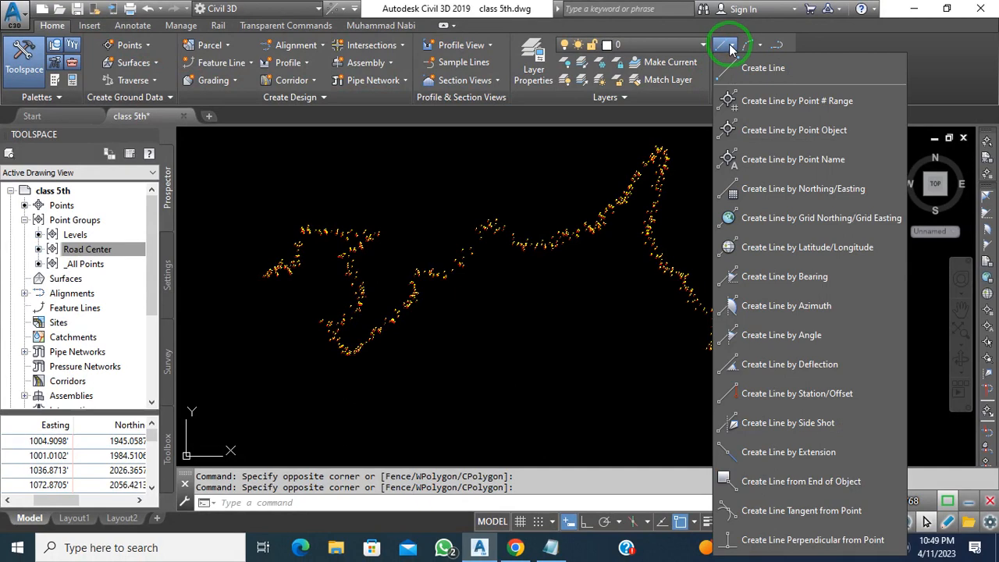
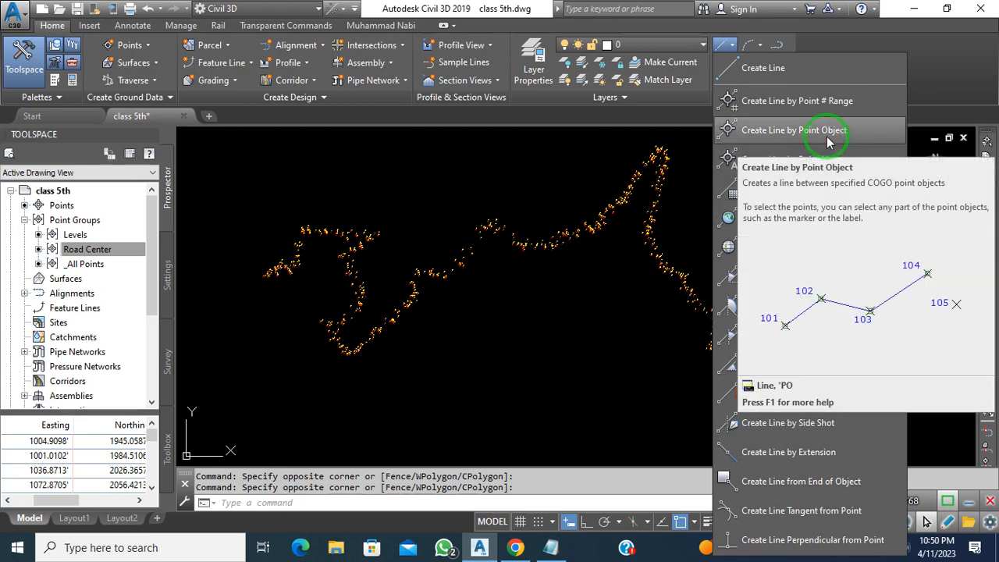
Dismiss the line creation options without drawing a line
{"action": "left_click", "coordinate": [625, 322]}
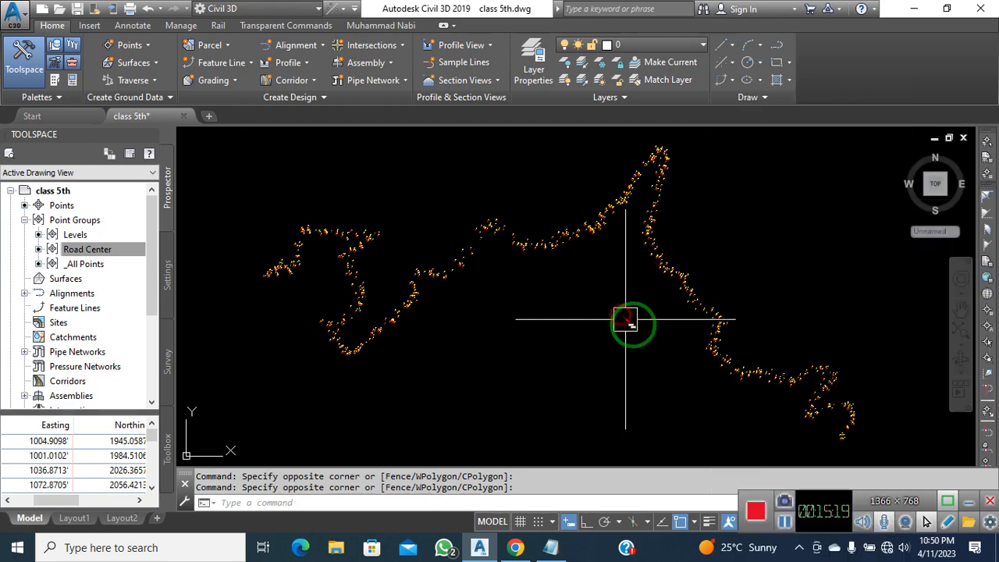
{"action": "left_click", "coordinate": [628, 341]}
{"action": "left_click", "coordinate": [628, 340]}
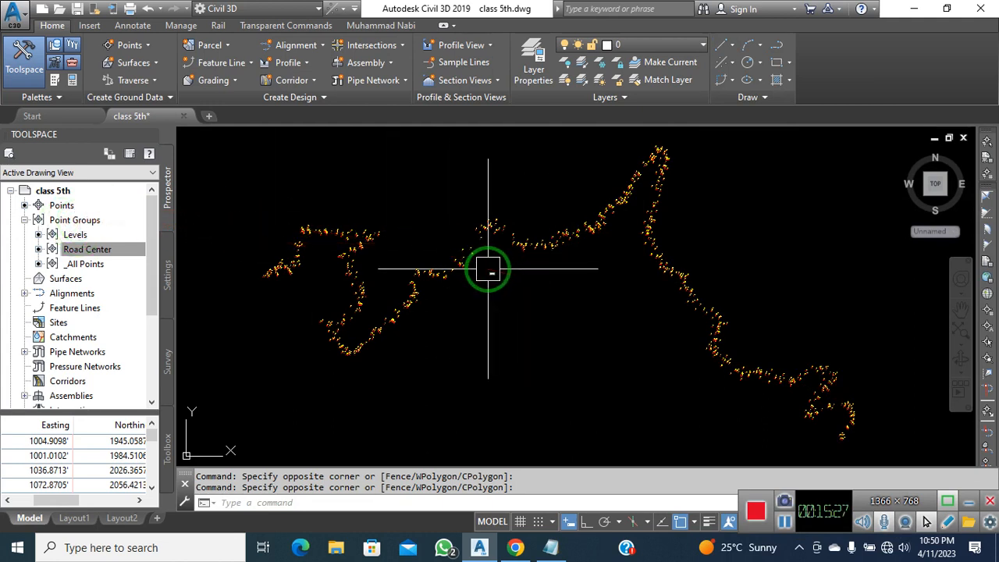
{"action": "left_click", "coordinate": [535, 303]}
{"action": "left_click", "coordinate": [504, 321]}
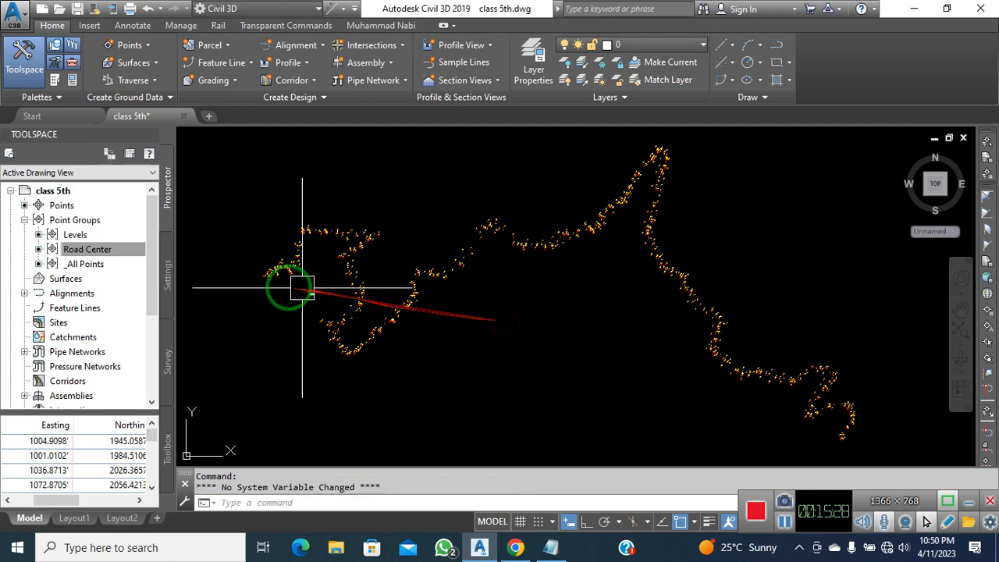
Select every point in the Levels group, after cancelling the same selection on Road Center
{"action": "right_click", "coordinate": [101, 256]}
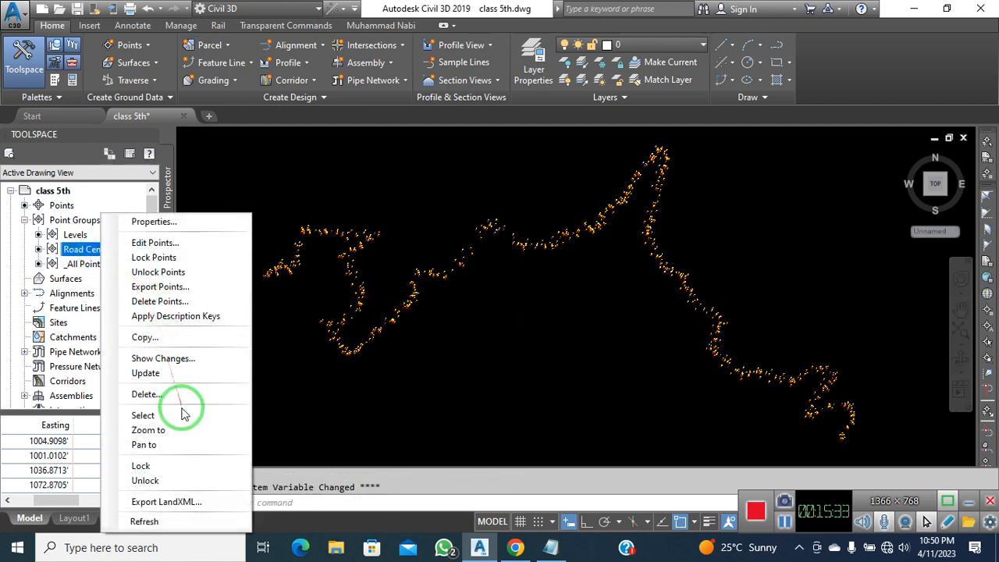
{"action": "left_click", "coordinate": [182, 417]}
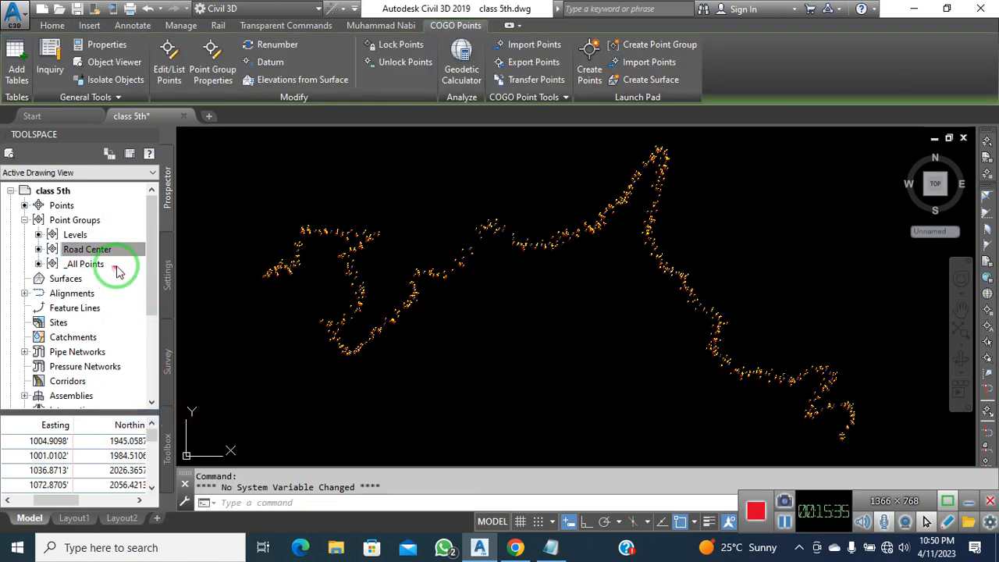
{"action": "key", "text": "Escape"}
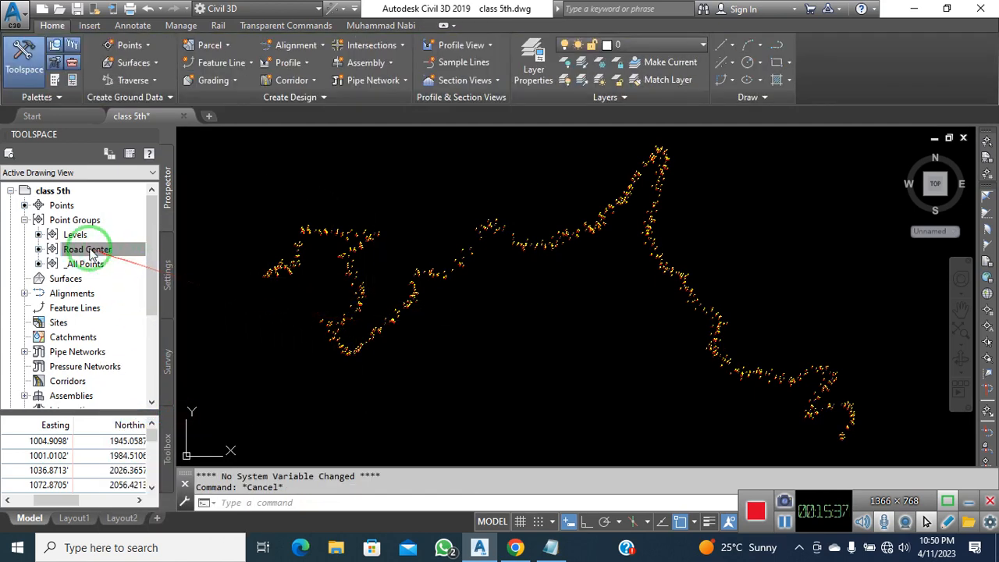
{"action": "left_click", "coordinate": [71, 237]}
{"action": "right_click", "coordinate": [73, 235]}
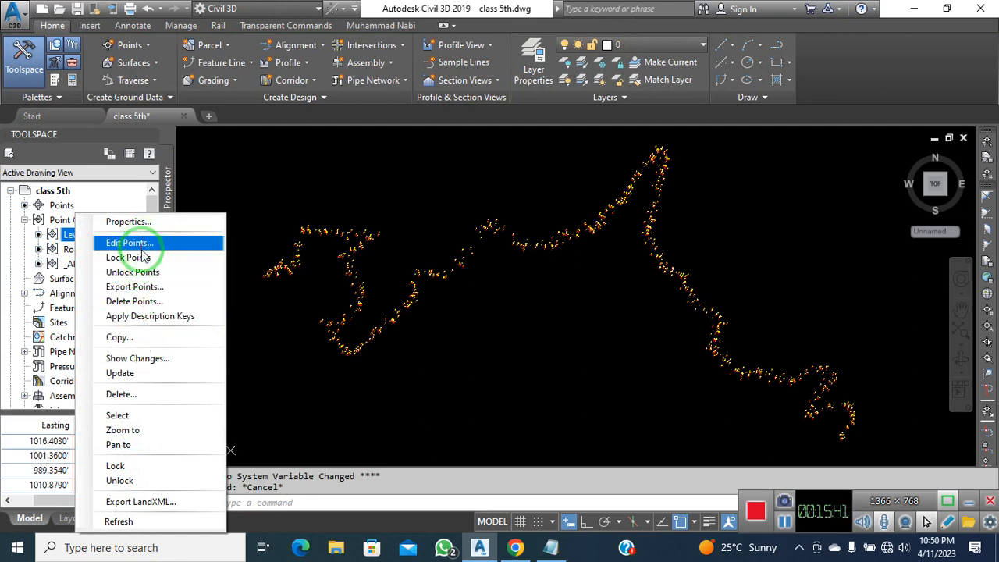
{"action": "left_click", "coordinate": [164, 420]}
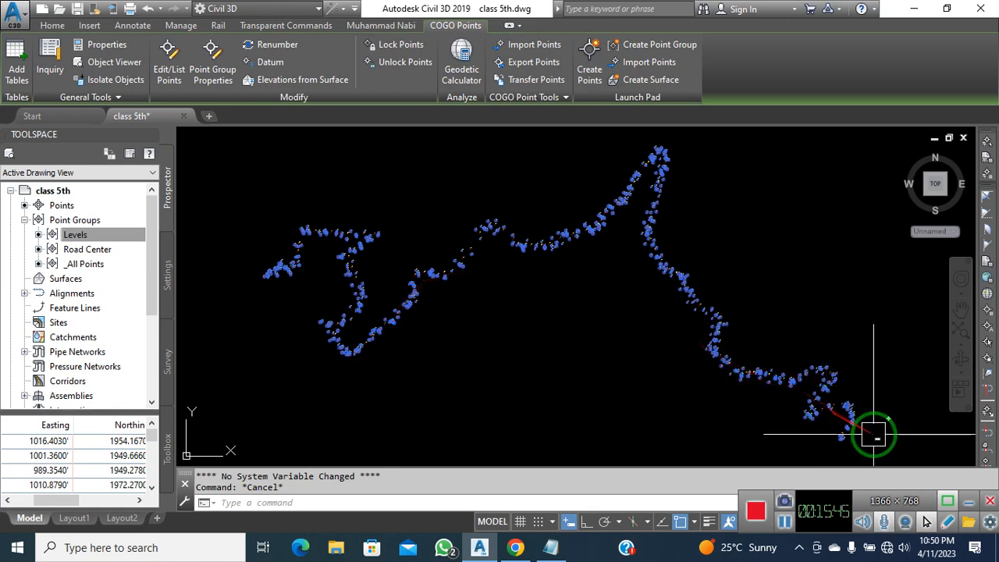
Hide the 755 selected Levels points, then pan and zoom to the road's end
{"action": "left_click", "coordinate": [967, 505]}
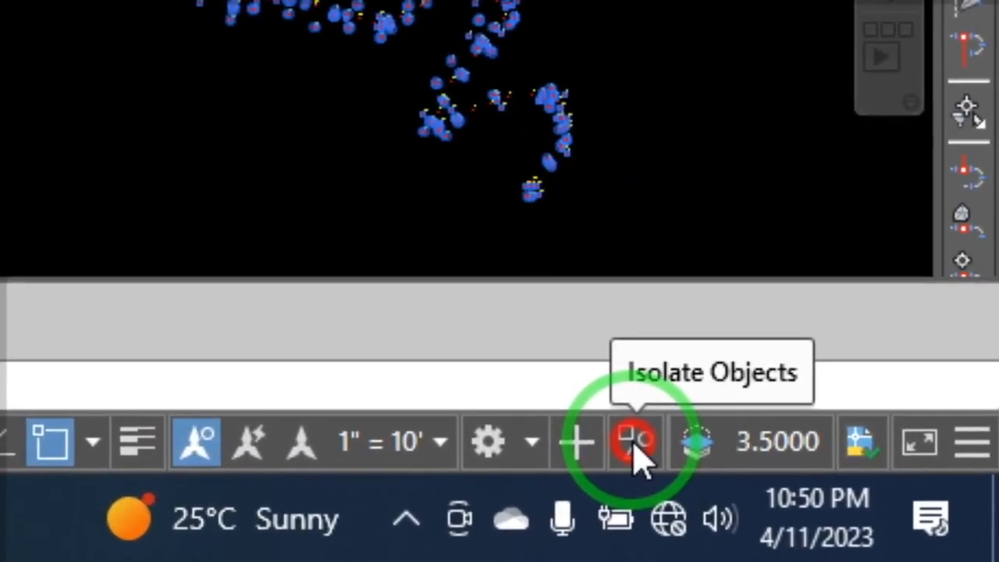
{"action": "left_click", "coordinate": [875, 522]}
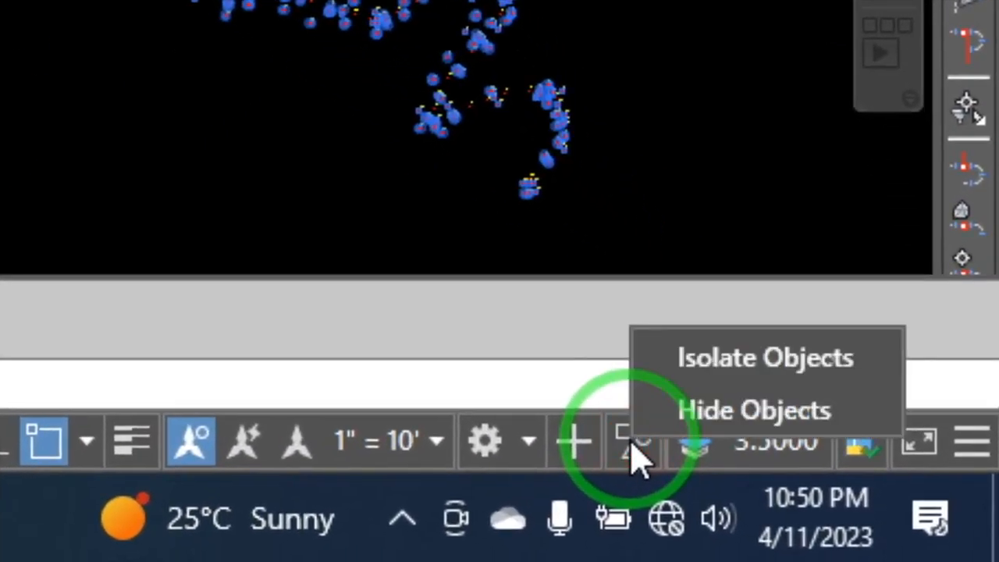
{"action": "left_click", "coordinate": [714, 413]}
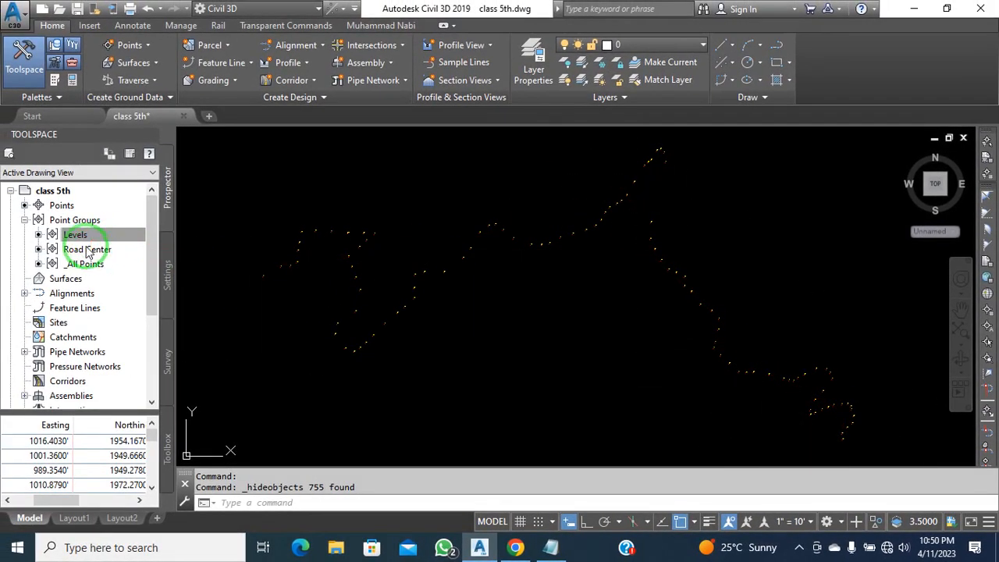
{"action": "left_click", "coordinate": [760, 221]}
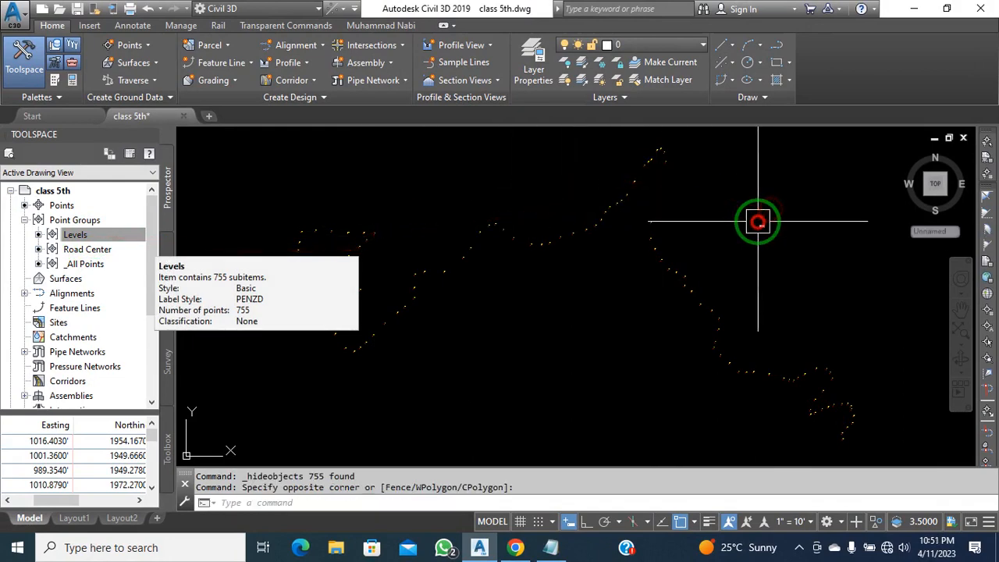
{"action": "middle_click_drag", "start_coordinate": [763, 227], "coordinate": [773, 231]}
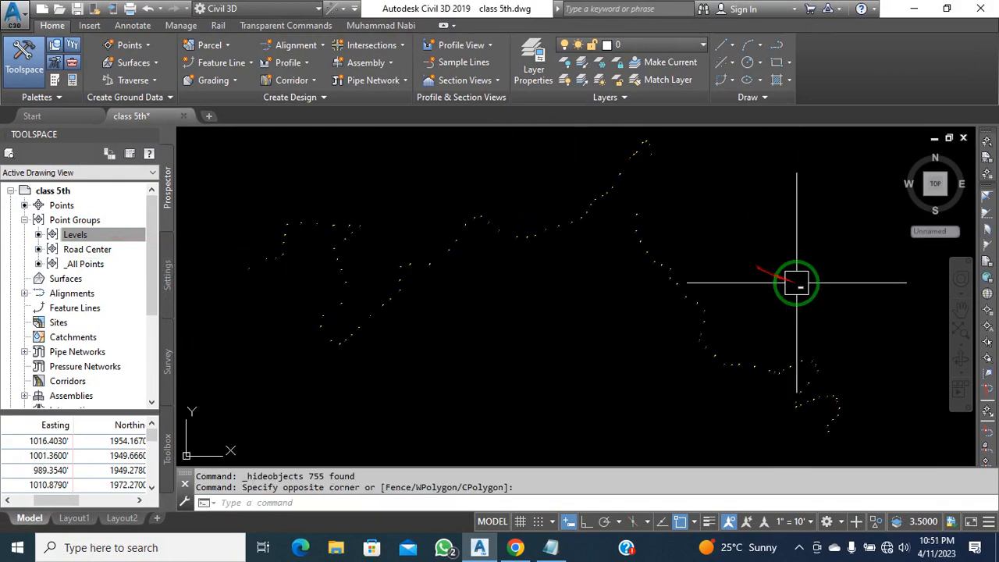
{"action": "middle_click_drag", "start_coordinate": [885, 411], "coordinate": [856, 385]}
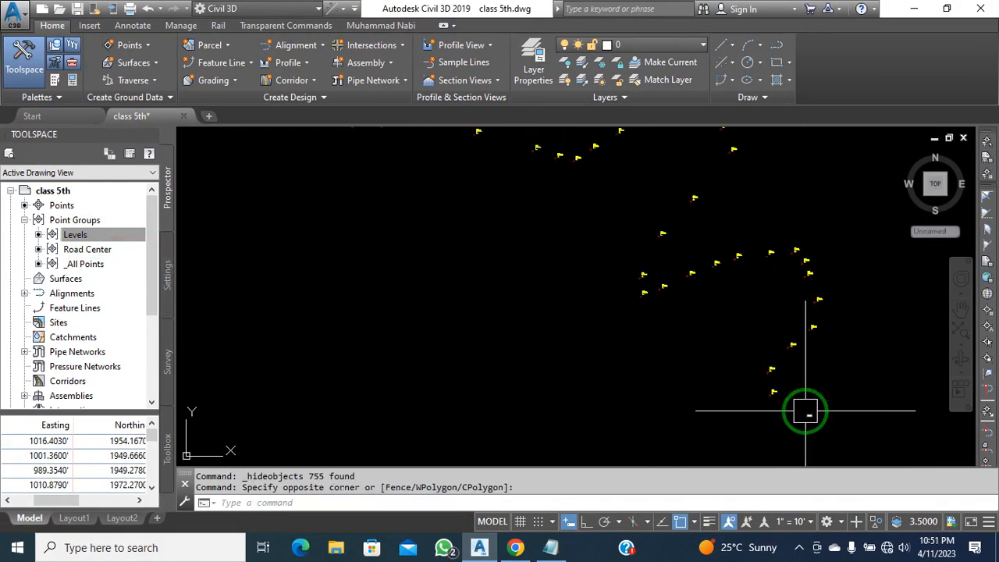
{"action": "scroll", "coordinate": [804, 401], "scroll_direction": "up", "scroll_amount": 2}
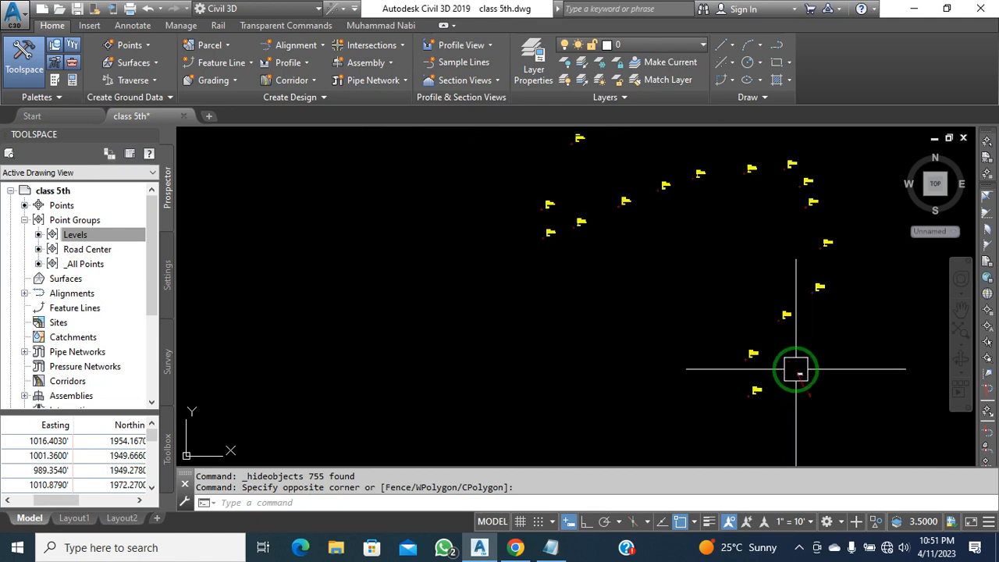
Start a line by point objects and trace it through the first road-centre points
{"action": "left_click", "coordinate": [732, 63]}
{"action": "left_click", "coordinate": [729, 45]}
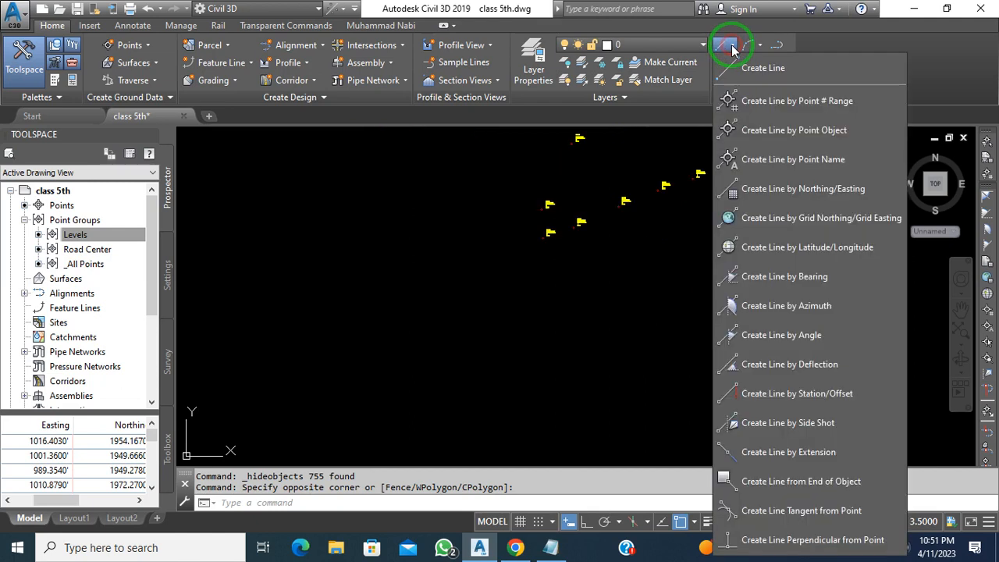
{"action": "left_click", "coordinate": [809, 132]}
{"action": "left_click", "coordinate": [753, 392]}
{"action": "left_click", "coordinate": [744, 353]}
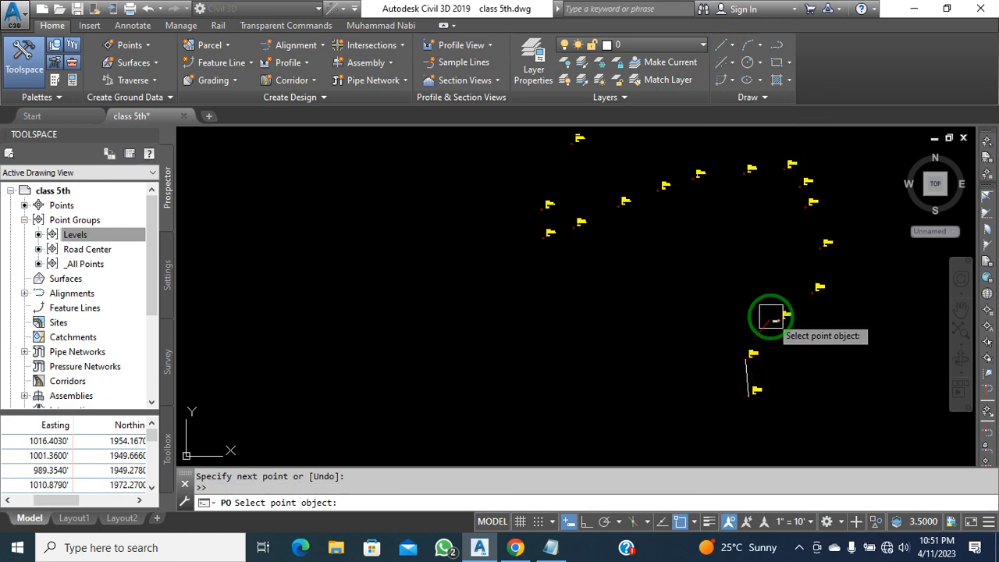
{"action": "left_click", "coordinate": [778, 317]}
{"action": "left_click", "coordinate": [817, 290]}
{"action": "left_click", "coordinate": [826, 245]}
{"action": "left_click", "coordinate": [815, 203]}
{"action": "scroll", "coordinate": [818, 188], "scroll_direction": "up", "scroll_amount": 4}
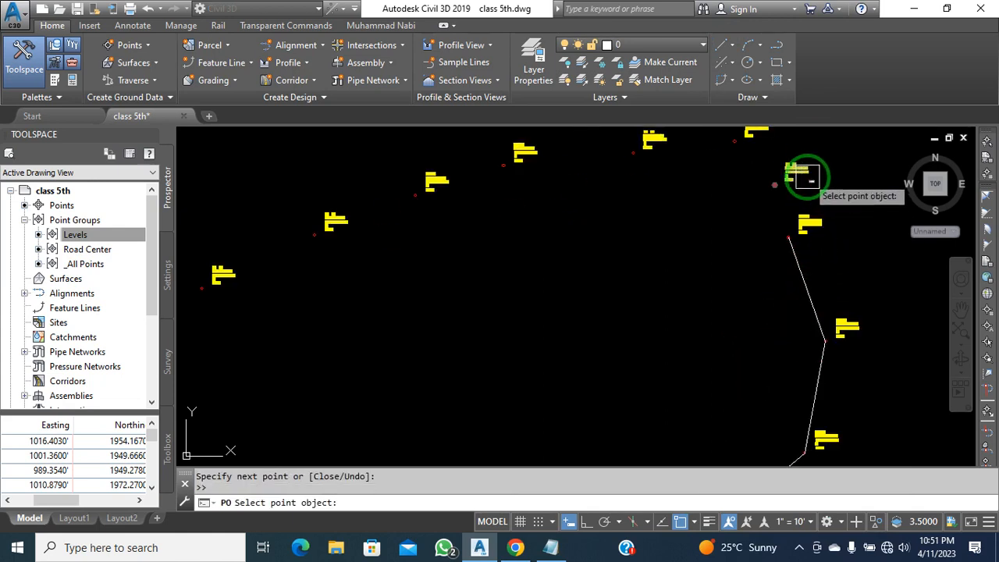
{"action": "left_click", "coordinate": [806, 176]}
{"action": "left_click", "coordinate": [738, 139]}
{"action": "left_click", "coordinate": [631, 158]}
{"action": "scroll", "coordinate": [602, 213], "scroll_direction": "down", "scroll_amount": 7}
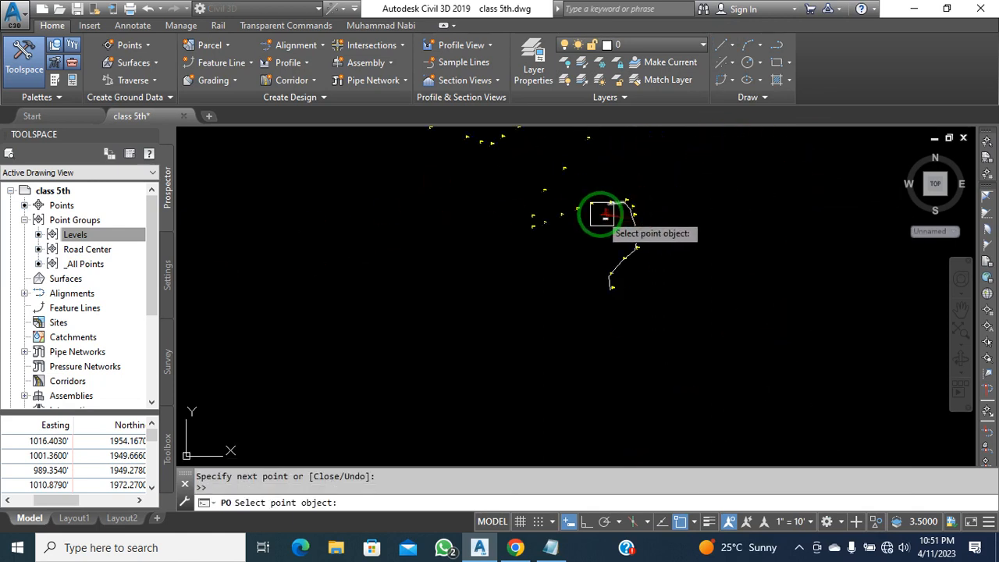
{"action": "scroll", "coordinate": [593, 209], "scroll_direction": "up", "scroll_amount": 4}
{"action": "left_click", "coordinate": [560, 222]}
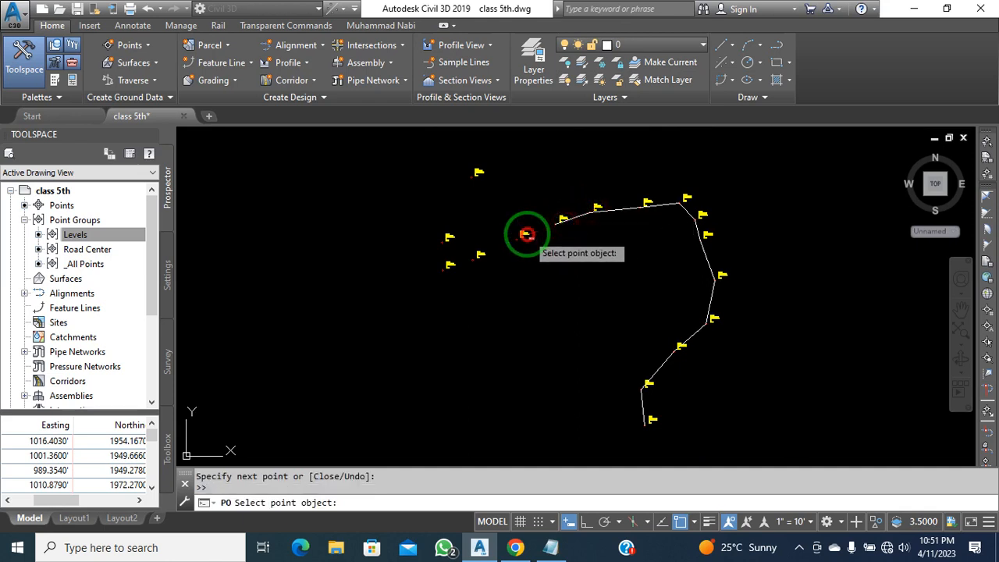
{"action": "left_click", "coordinate": [527, 234]}
{"action": "left_click", "coordinate": [484, 262]}
{"action": "left_click", "coordinate": [453, 266]}
{"action": "left_click", "coordinate": [452, 237]}
{"action": "left_click", "coordinate": [483, 171]}
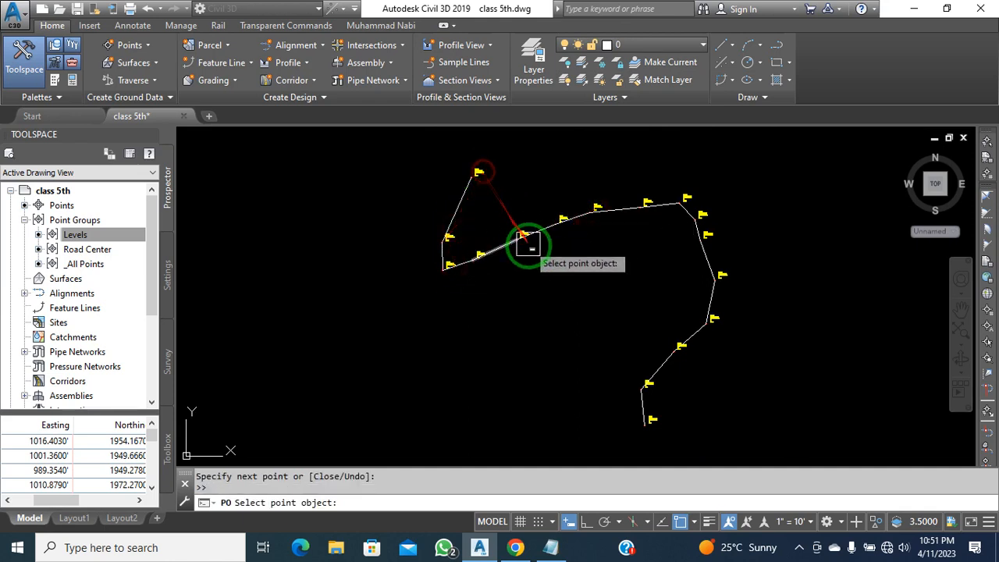
Continue the line through the next road-centre points, panning to follow the road
{"action": "scroll", "coordinate": [534, 243], "scroll_direction": "down", "scroll_amount": 2}
{"action": "middle_click_drag", "start_coordinate": [539, 239], "coordinate": [593, 414]}
{"action": "left_click", "coordinate": [589, 353]}
{"action": "left_click", "coordinate": [615, 299]}
{"action": "scroll", "coordinate": [615, 277], "scroll_direction": "up", "scroll_amount": 4}
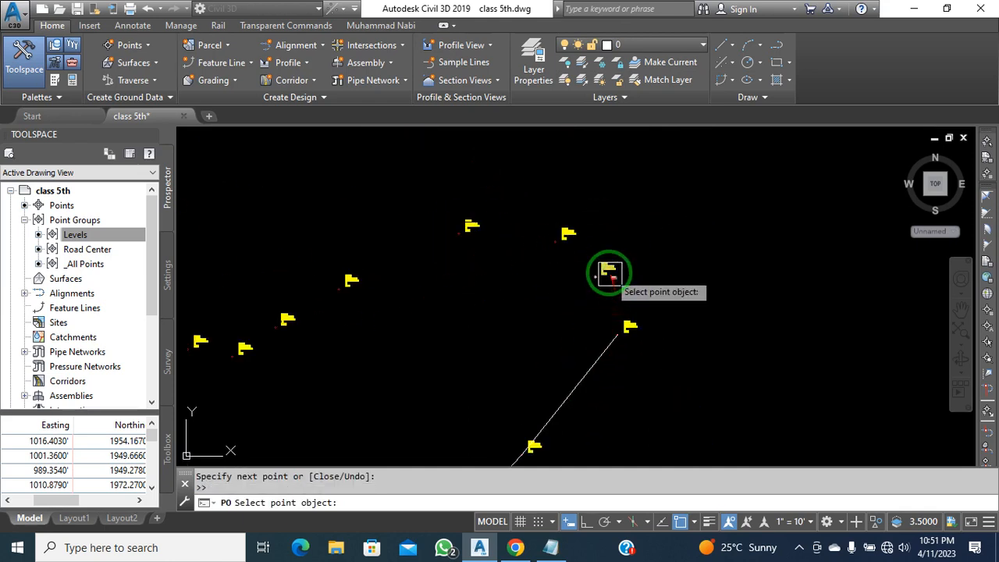
{"action": "left_click", "coordinate": [605, 273]}
{"action": "left_click", "coordinate": [563, 238]}
{"action": "left_click", "coordinate": [462, 233]}
{"action": "left_click", "coordinate": [344, 284]}
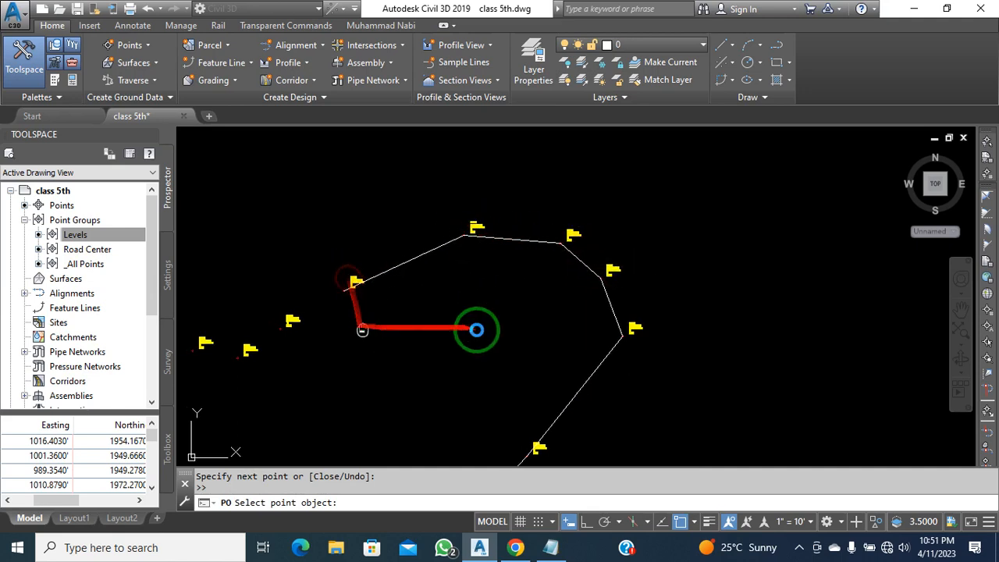
{"action": "middle_click_drag", "start_coordinate": [362, 329], "coordinate": [678, 285]}
{"action": "left_click", "coordinate": [607, 276]}
{"action": "left_click", "coordinate": [563, 300]}
{"action": "left_click", "coordinate": [508, 300]}
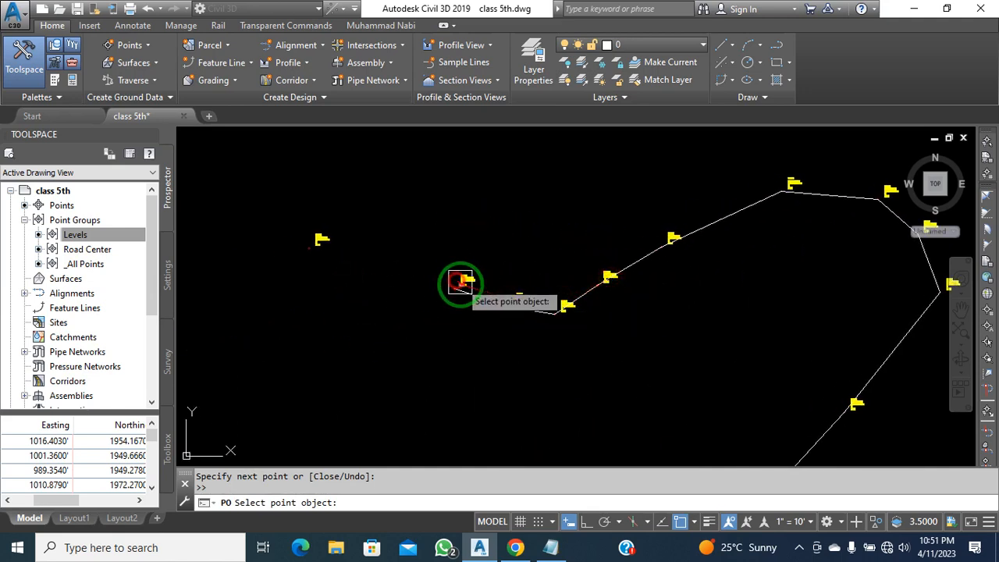
{"action": "scroll", "coordinate": [461, 282], "scroll_direction": "down", "scroll_amount": 6}
{"action": "middle_click_drag", "start_coordinate": [458, 290], "coordinate": [579, 355]}
{"action": "left_click", "coordinate": [544, 344]}
{"action": "scroll", "coordinate": [531, 341], "scroll_direction": "up", "scroll_amount": 2}
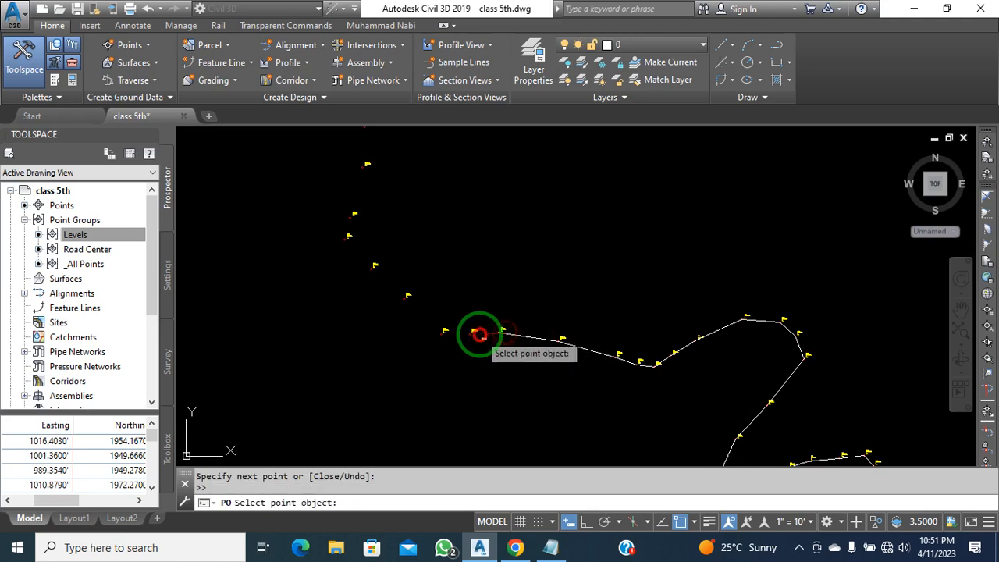
{"action": "left_click", "coordinate": [407, 296]}
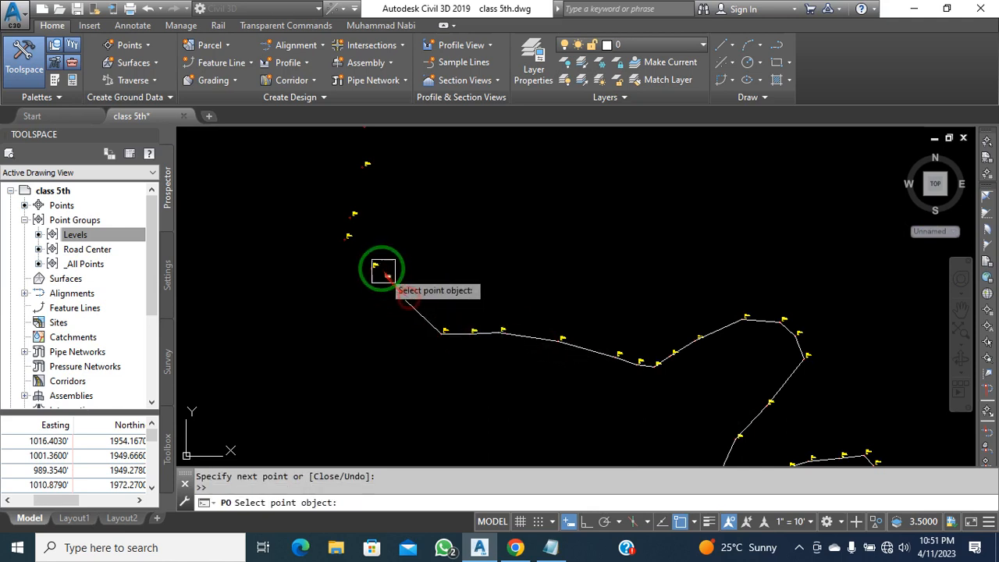
{"action": "left_click", "coordinate": [375, 266]}
{"action": "left_click", "coordinate": [348, 236]}
{"action": "middle_click_drag", "start_coordinate": [349, 211], "coordinate": [479, 351]}
Extend the line to the last road points along this stretch and end the LINE command
{"action": "left_click", "coordinate": [491, 327]}
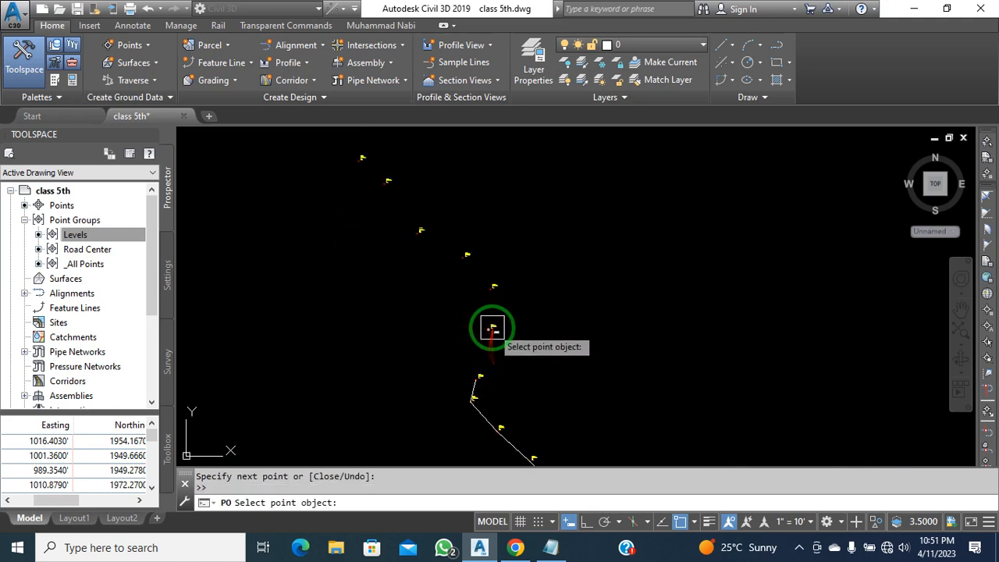
{"action": "left_click", "coordinate": [490, 290]}
{"action": "left_click", "coordinate": [466, 255]}
{"action": "middle_click_drag", "start_coordinate": [450, 273], "coordinate": [580, 426]}
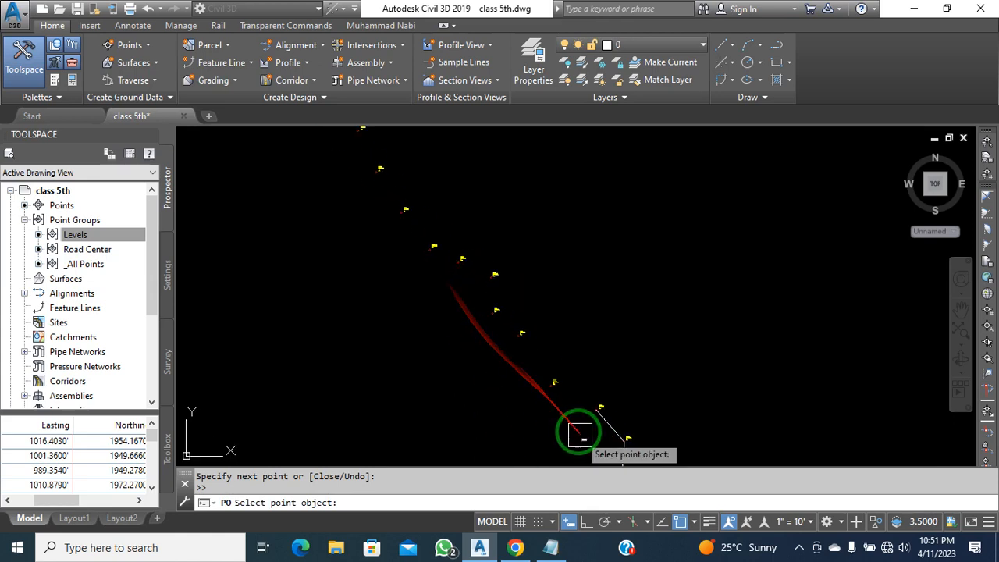
{"action": "left_click", "coordinate": [554, 383]}
{"action": "middle_click_drag", "start_coordinate": [450, 304], "coordinate": [506, 398]}
{"action": "left_click", "coordinate": [548, 372]}
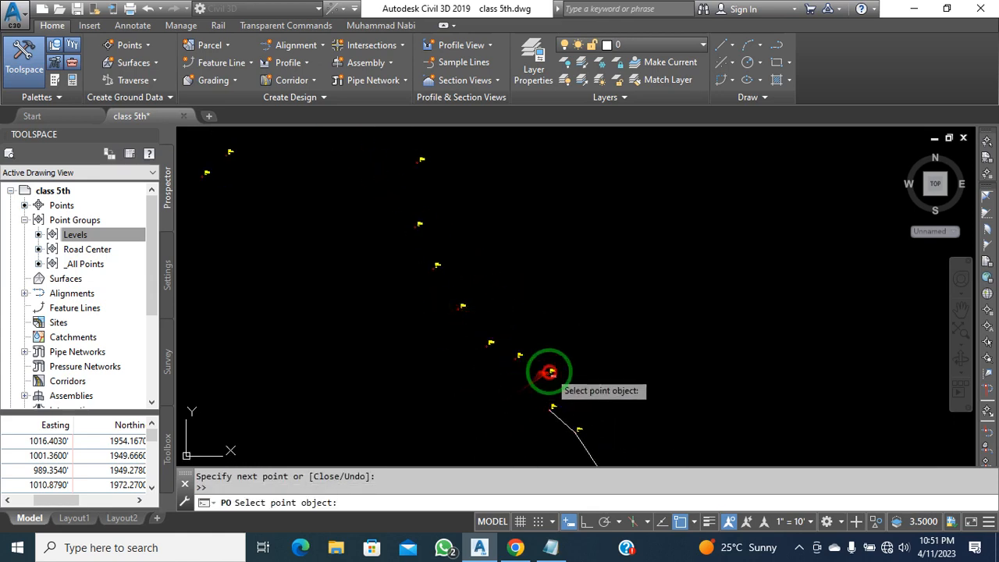
{"action": "scroll", "coordinate": [537, 361], "scroll_direction": "up", "scroll_amount": 2}
{"action": "left_click", "coordinate": [468, 334]}
{"action": "left_click", "coordinate": [416, 273]}
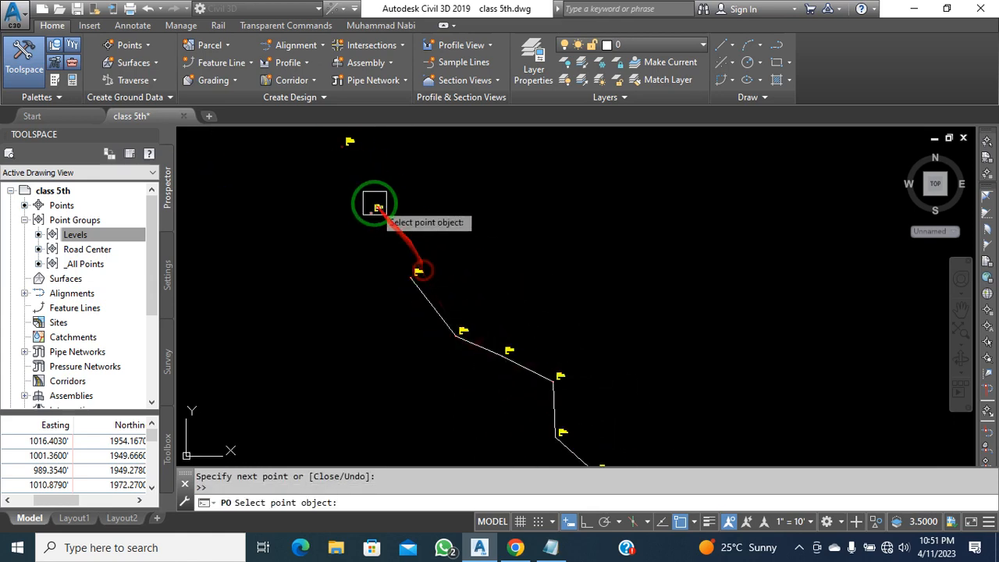
{"action": "left_click", "coordinate": [376, 209]}
{"action": "left_click", "coordinate": [561, 367]}
{"action": "key", "text": "Escape"}
{"action": "key", "text": "Escape"}
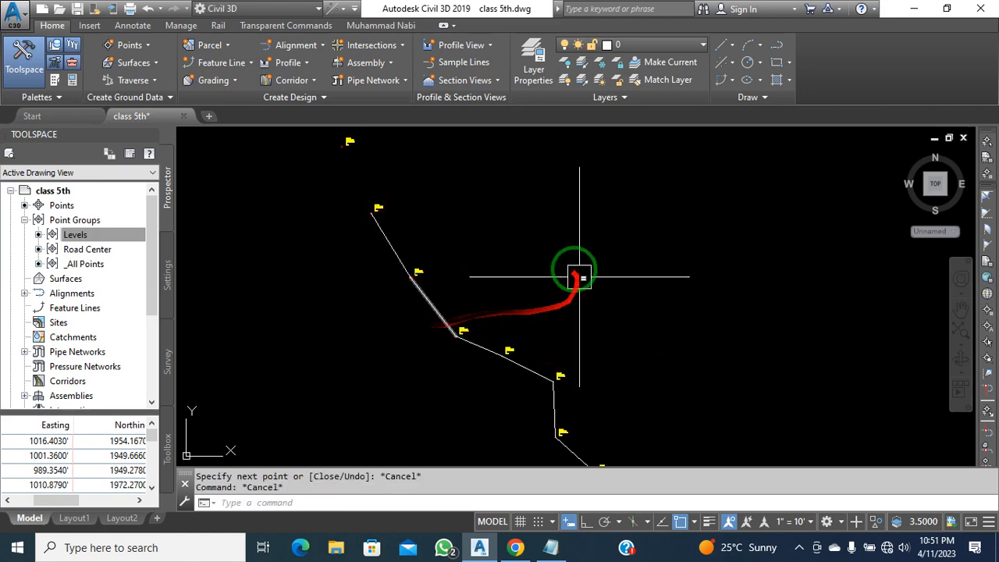
{"action": "middle_click_drag", "start_coordinate": [575, 276], "coordinate": [680, 463]}
Start a LINE from the Draw line options and snap it through the first Road Center flags
{"action": "left_click", "coordinate": [719, 43]}
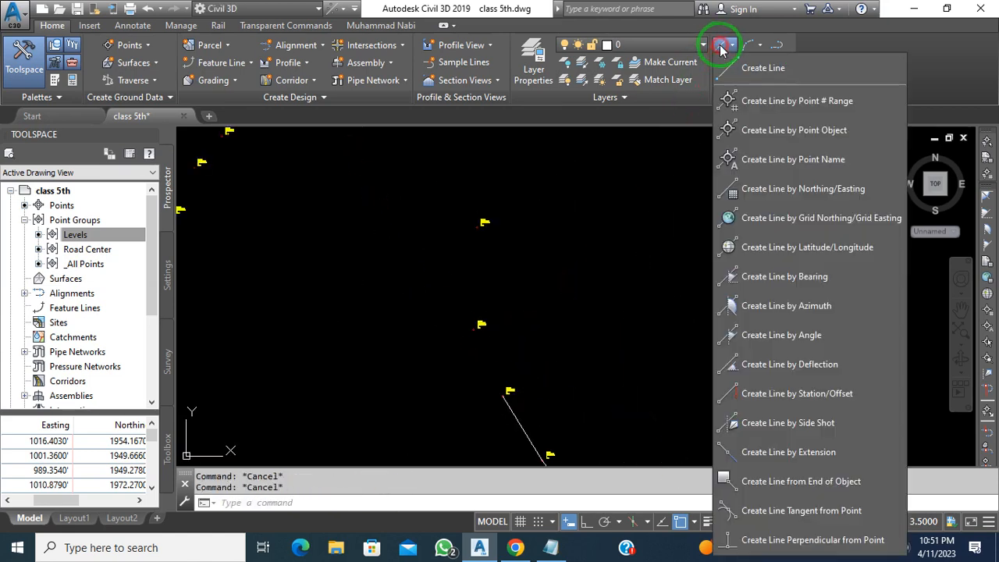
{"action": "left_click", "coordinate": [781, 127]}
{"action": "left_click", "coordinate": [521, 386]}
{"action": "left_click", "coordinate": [483, 324]}
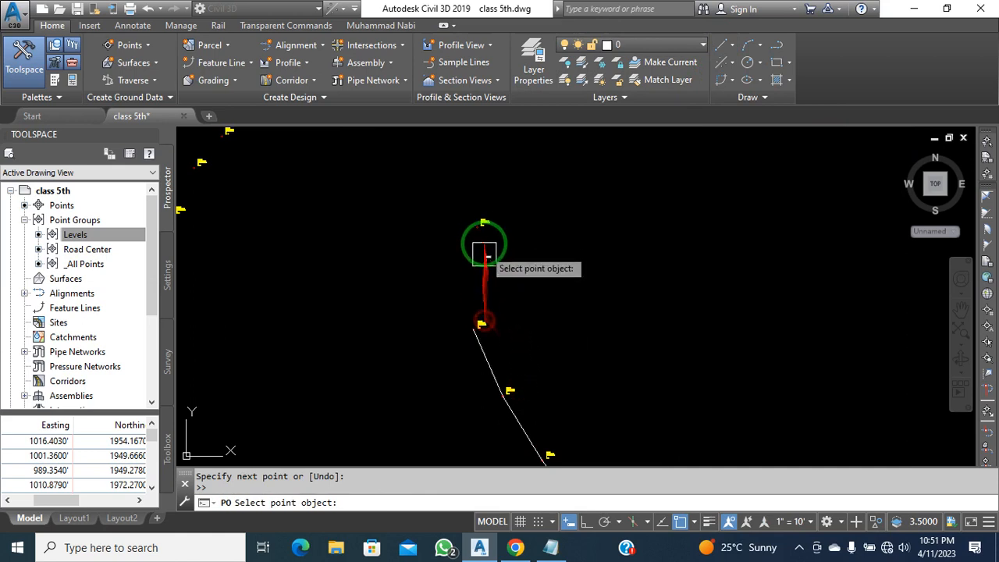
{"action": "left_click", "coordinate": [484, 226]}
{"action": "scroll", "coordinate": [588, 339], "scroll_direction": "down", "scroll_amount": 6}
{"action": "scroll", "coordinate": [582, 223], "scroll_direction": "up", "scroll_amount": 5}
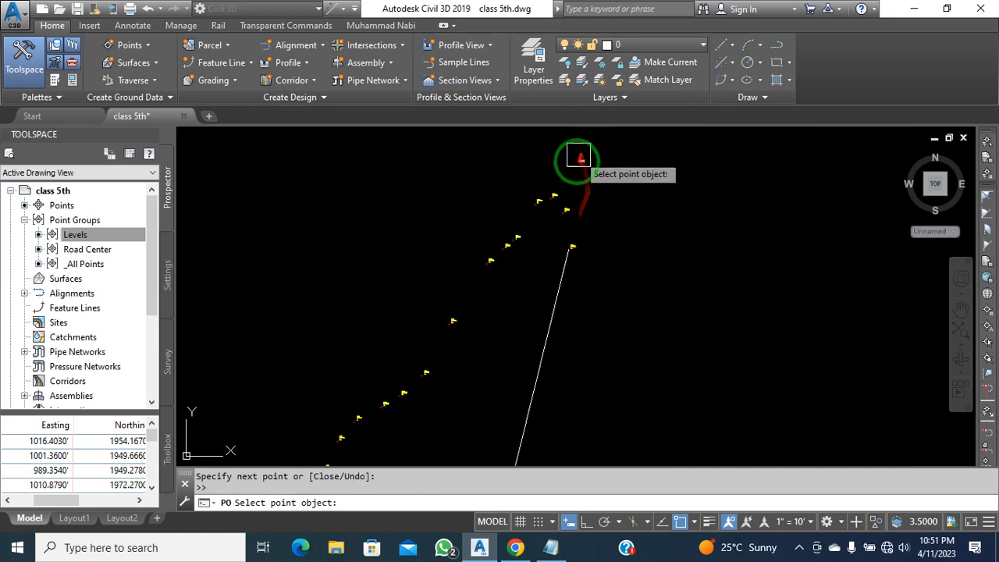
{"action": "left_click", "coordinate": [524, 216]}
{"action": "left_click", "coordinate": [483, 230]}
{"action": "scroll", "coordinate": [468, 262], "scroll_direction": "down", "scroll_amount": 2}
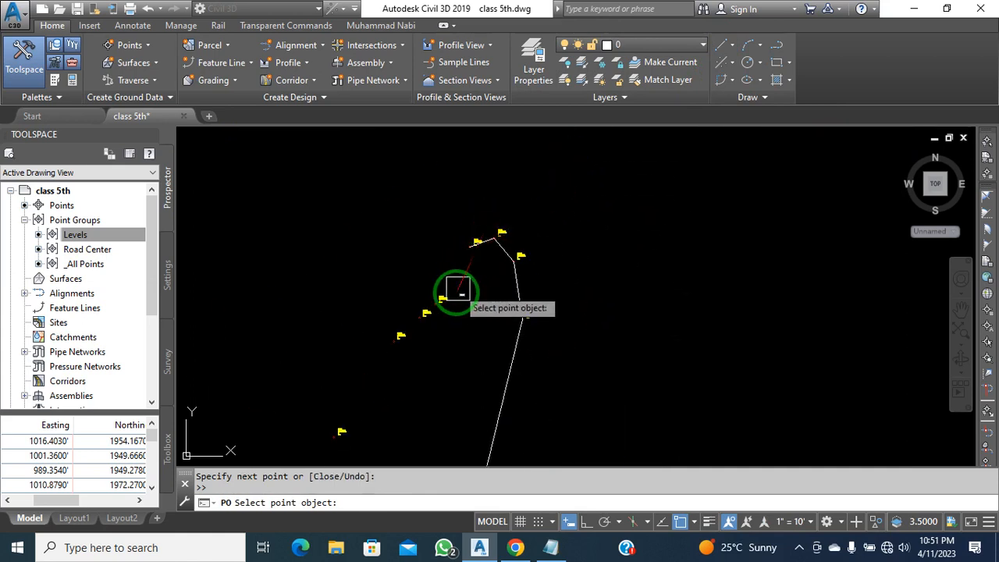
{"action": "left_click", "coordinate": [451, 296]}
{"action": "middle_click_drag", "start_coordinate": [447, 342], "coordinate": [490, 236]}
{"action": "scroll", "coordinate": [456, 220], "scroll_direction": "up", "scroll_amount": 2}
{"action": "left_click", "coordinate": [471, 208]}
{"action": "left_click", "coordinate": [448, 245]}
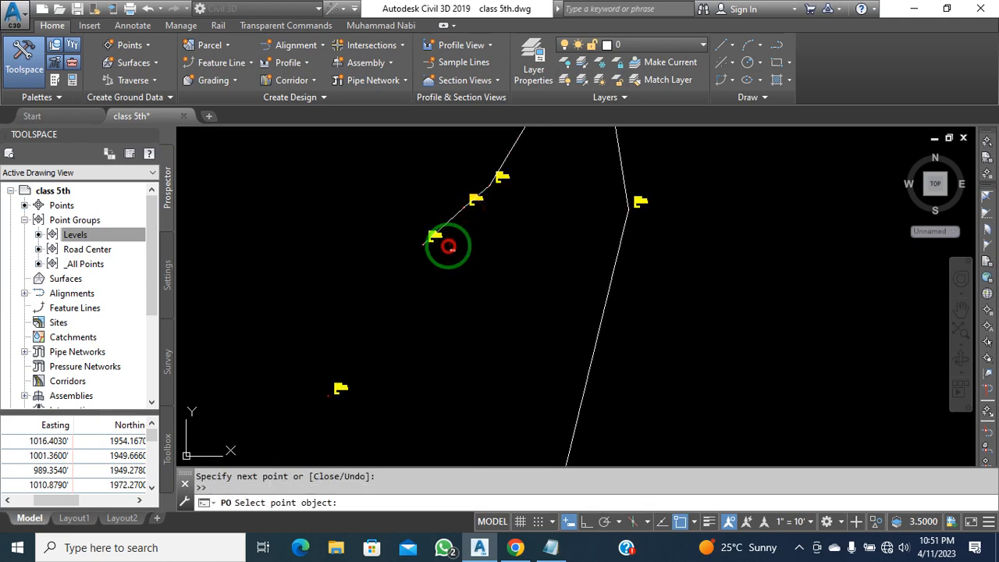
Pan along the road and extend the line through the next stretch of point flags
{"action": "middle_click_drag", "start_coordinate": [422, 307], "coordinate": [459, 224]}
{"action": "scroll", "coordinate": [459, 224], "scroll_direction": "down", "scroll_amount": 2}
{"action": "middle_click_drag", "start_coordinate": [432, 341], "coordinate": [467, 269]}
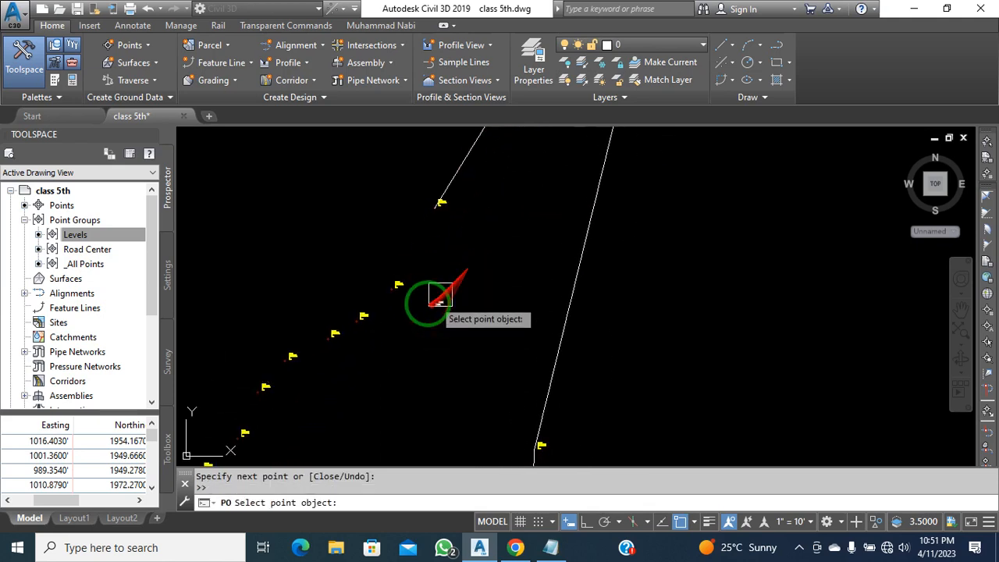
{"action": "scroll", "coordinate": [468, 305], "scroll_direction": "up", "scroll_amount": 3}
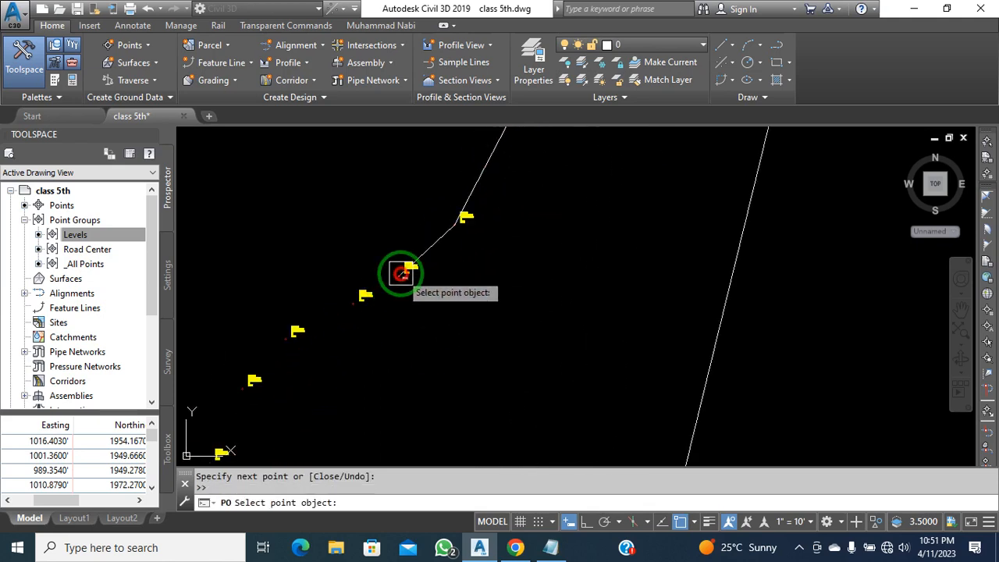
{"action": "middle_click_drag", "start_coordinate": [372, 320], "coordinate": [431, 273]}
{"action": "middle_click_drag", "start_coordinate": [396, 310], "coordinate": [397, 268]}
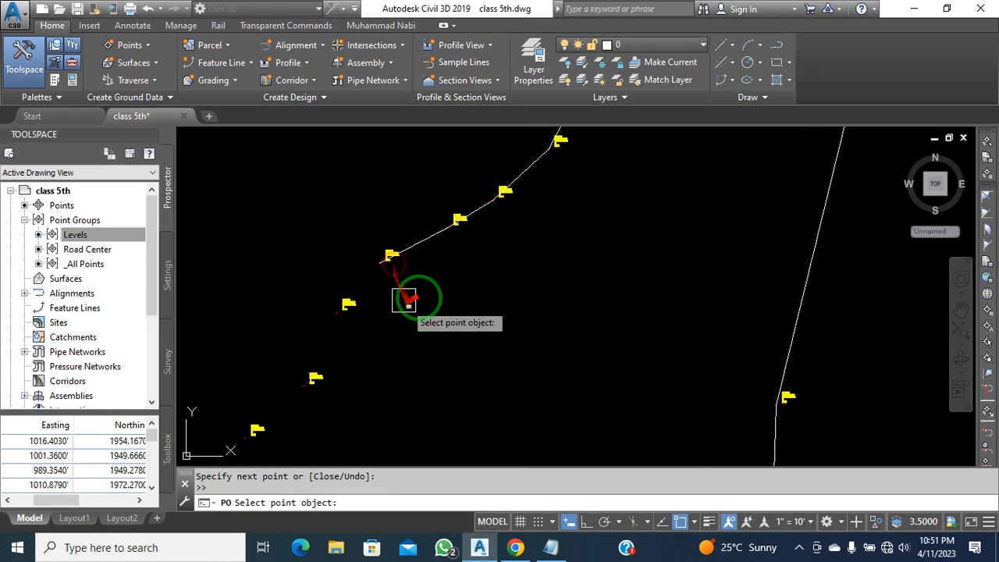
{"action": "middle_click_drag", "start_coordinate": [418, 312], "coordinate": [504, 254]}
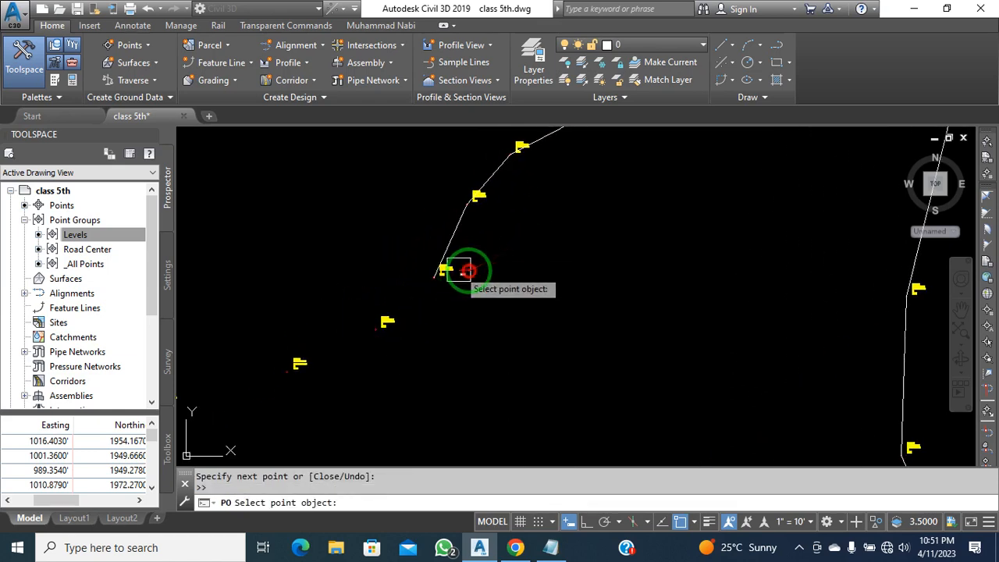
{"action": "scroll", "coordinate": [466, 271], "scroll_direction": "down", "scroll_amount": 2}
{"action": "middle_click_drag", "start_coordinate": [365, 365], "coordinate": [509, 310]}
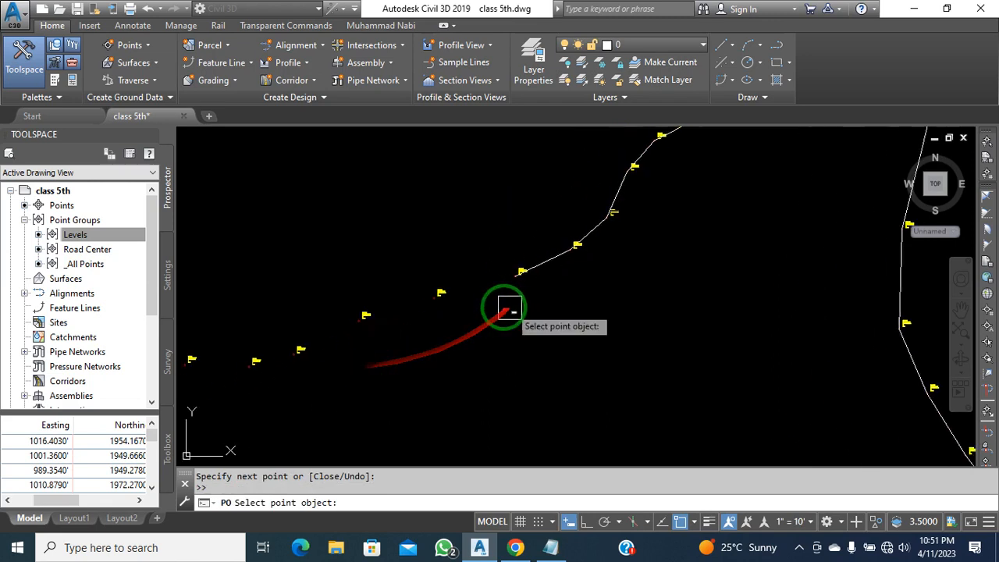
{"action": "middle_click_drag", "start_coordinate": [400, 357], "coordinate": [472, 322]}
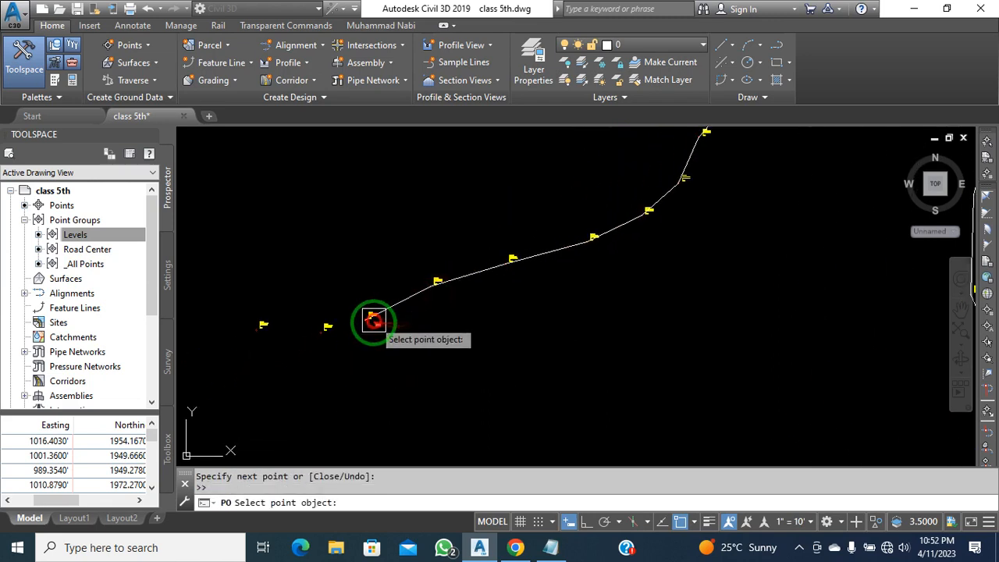
{"action": "middle_click_drag", "start_coordinate": [408, 349], "coordinate": [483, 318]}
{"action": "middle_click_drag", "start_coordinate": [305, 326], "coordinate": [508, 352]}
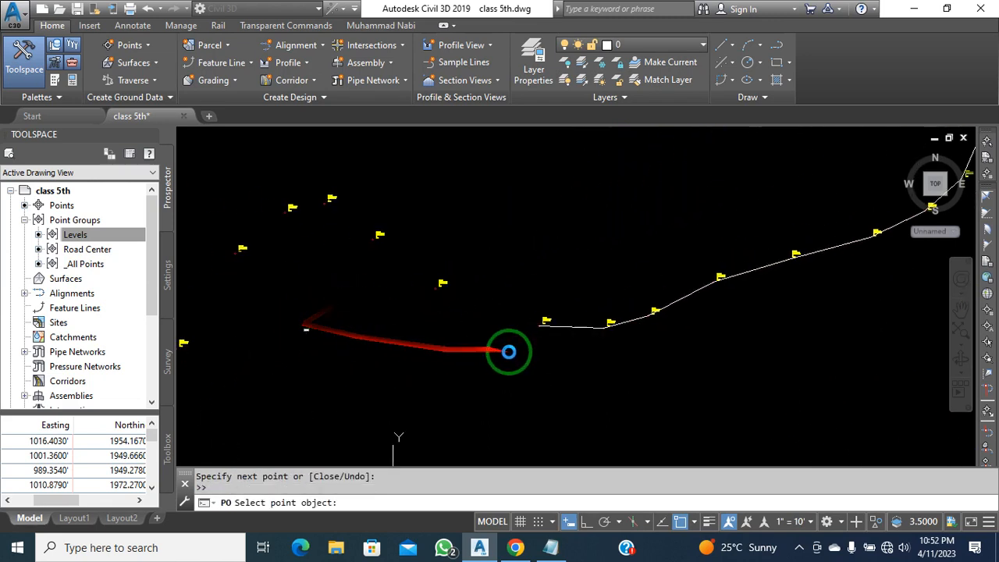
{"action": "left_click", "coordinate": [377, 243]}
{"action": "middle_click_drag", "start_coordinate": [324, 296], "coordinate": [480, 317]}
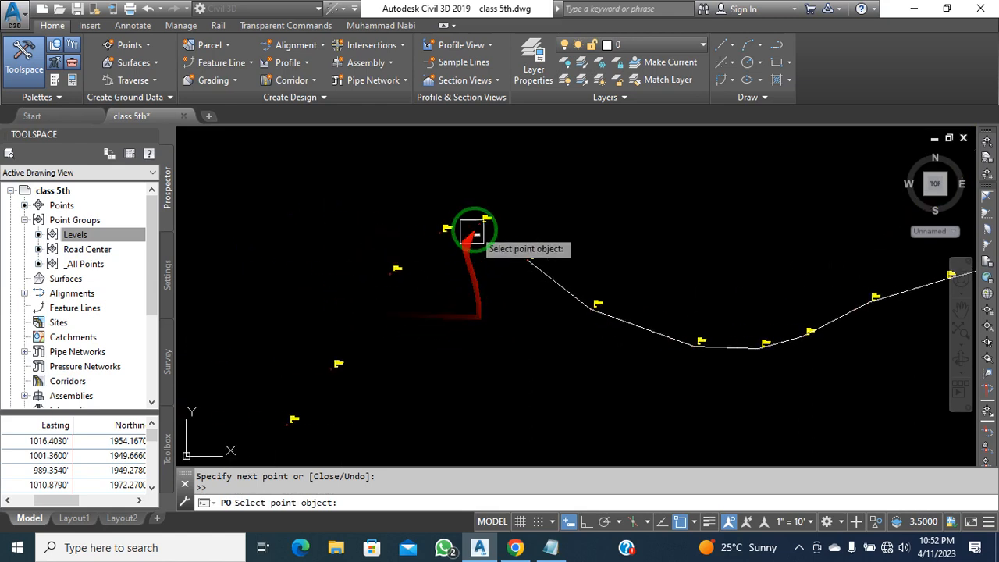
{"action": "left_click", "coordinate": [480, 224]}
{"action": "left_click", "coordinate": [452, 232]}
{"action": "left_click", "coordinate": [390, 274]}
{"action": "middle_click_drag", "start_coordinate": [429, 346], "coordinate": [547, 260]}
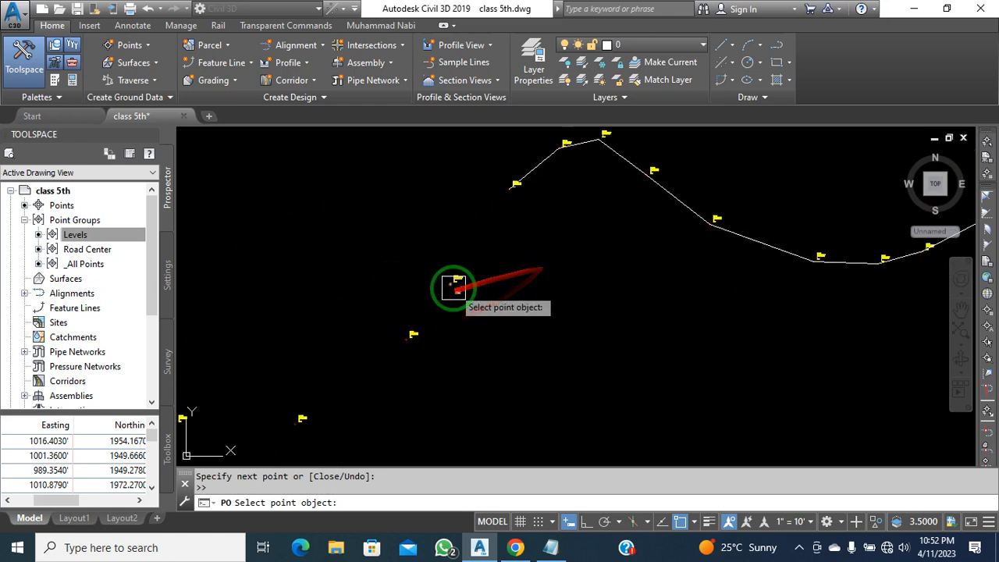
{"action": "left_click", "coordinate": [453, 288]}
{"action": "middle_click_drag", "start_coordinate": [470, 341], "coordinate": [521, 268]}
{"action": "left_click", "coordinate": [472, 272]}
{"action": "left_click", "coordinate": [362, 345]}
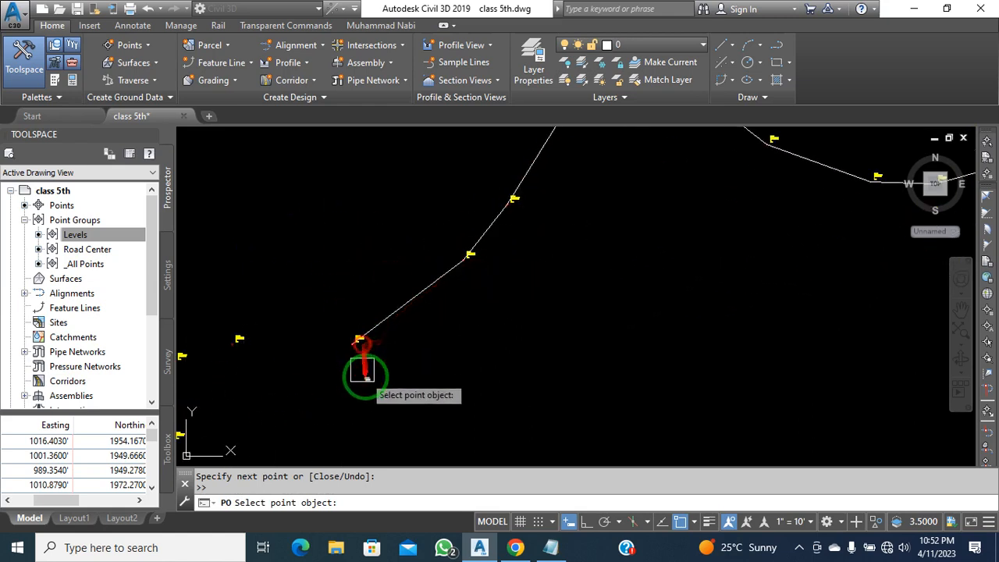
{"action": "middle_click_drag", "start_coordinate": [364, 377], "coordinate": [669, 296]}
{"action": "left_click", "coordinate": [555, 266]}
{"action": "left_click", "coordinate": [498, 280]}
{"action": "left_click", "coordinate": [494, 355]}
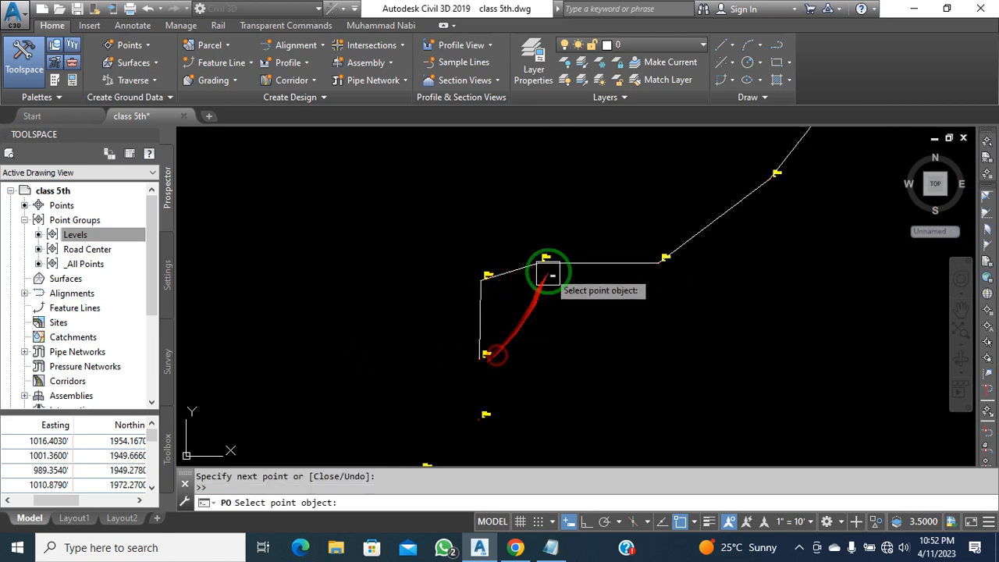
{"action": "scroll", "coordinate": [548, 273], "scroll_direction": "down", "scroll_amount": 2}
{"action": "left_click", "coordinate": [533, 335]}
{"action": "left_click", "coordinate": [501, 347]}
{"action": "left_click", "coordinate": [486, 361]}
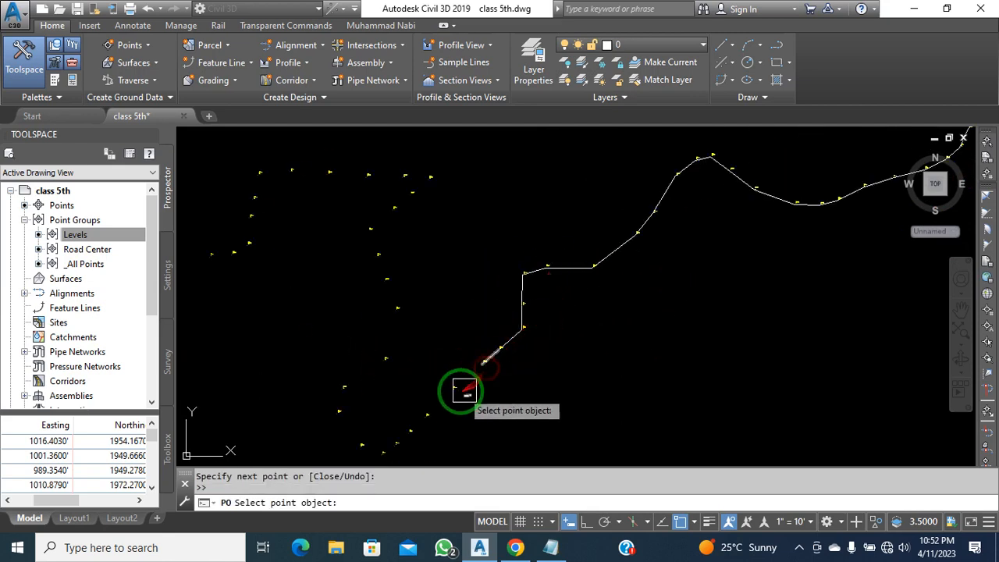
{"action": "left_click", "coordinate": [455, 389]}
Continue the line around the bend to the final flag, then end it with Esc
{"action": "middle_click_drag", "start_coordinate": [442, 408], "coordinate": [463, 332]}
{"action": "scroll", "coordinate": [453, 346], "scroll_direction": "up", "scroll_amount": 4}
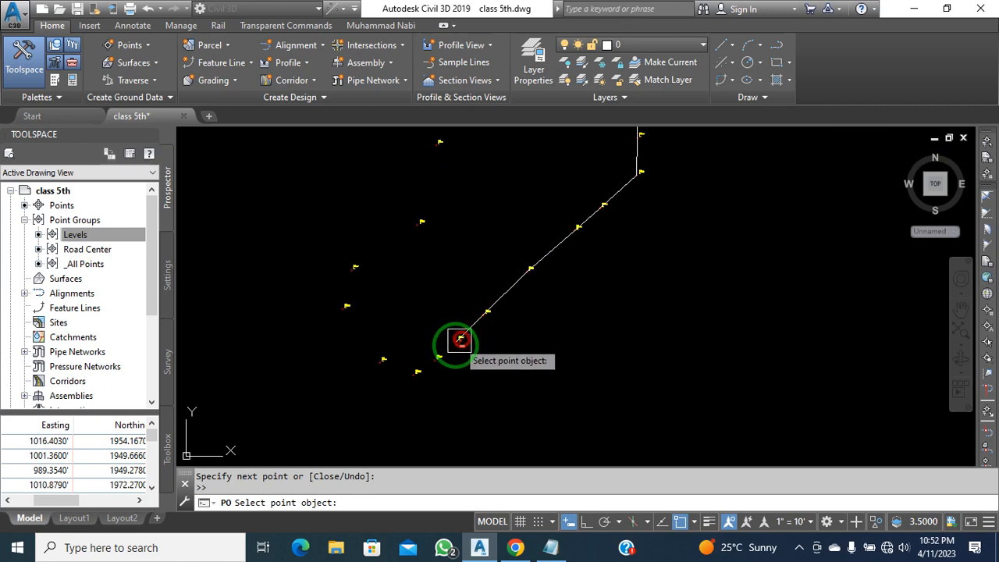
{"action": "left_click", "coordinate": [418, 372]}
{"action": "left_click", "coordinate": [383, 361]}
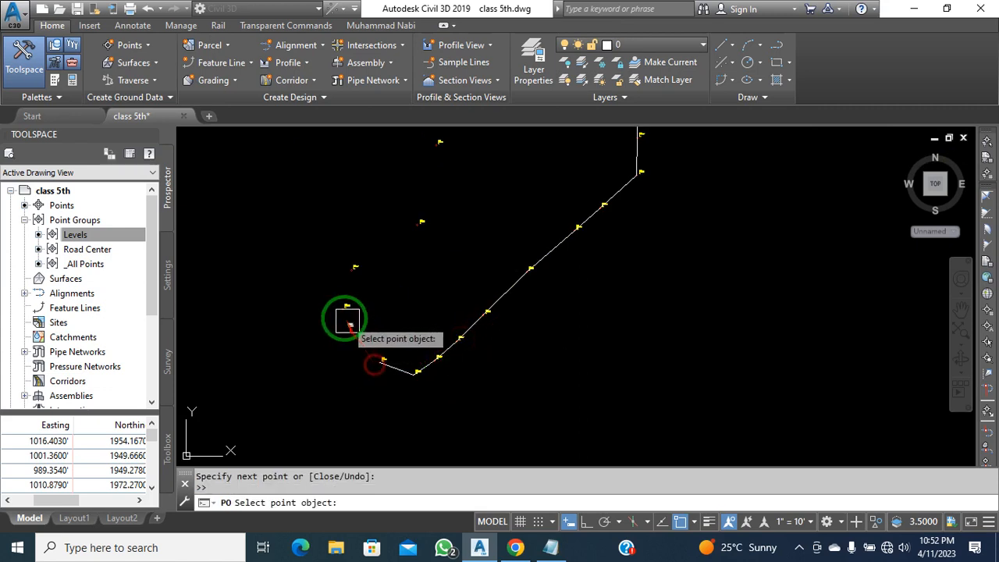
{"action": "left_click", "coordinate": [346, 305]}
{"action": "left_click", "coordinate": [355, 267]}
{"action": "left_click", "coordinate": [425, 228]}
{"action": "scroll", "coordinate": [547, 357], "scroll_direction": "down", "scroll_amount": 3}
{"action": "scroll", "coordinate": [537, 317], "scroll_direction": "up", "scroll_amount": 1}
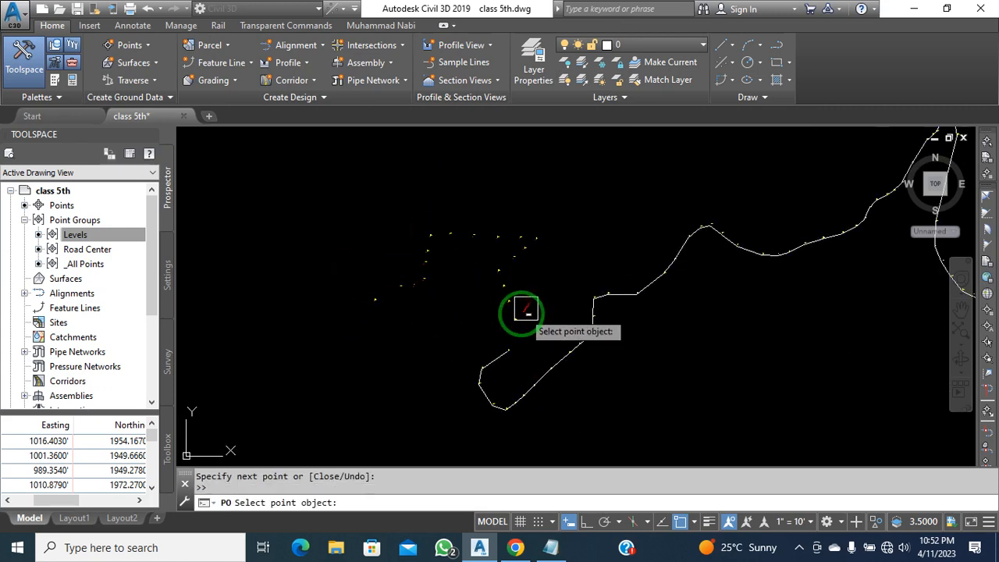
{"action": "left_click", "coordinate": [522, 313]}
{"action": "scroll", "coordinate": [514, 300], "scroll_direction": "up", "scroll_amount": 1}
{"action": "left_click", "coordinate": [511, 303]}
{"action": "left_click", "coordinate": [502, 283]}
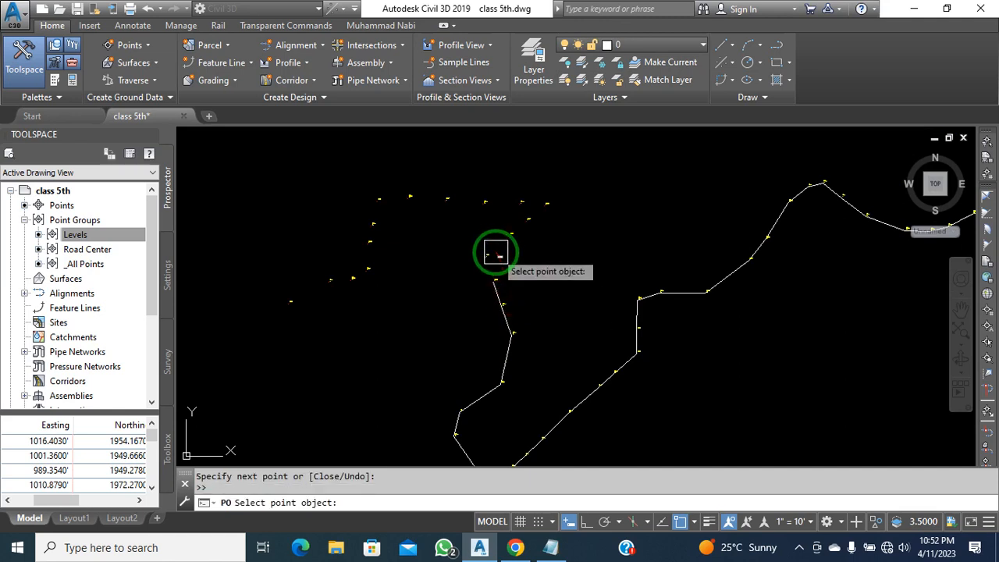
{"action": "left_click", "coordinate": [488, 256]}
{"action": "left_click", "coordinate": [509, 241]}
{"action": "scroll", "coordinate": [533, 205], "scroll_direction": "up", "scroll_amount": 2}
{"action": "left_click", "coordinate": [527, 236]}
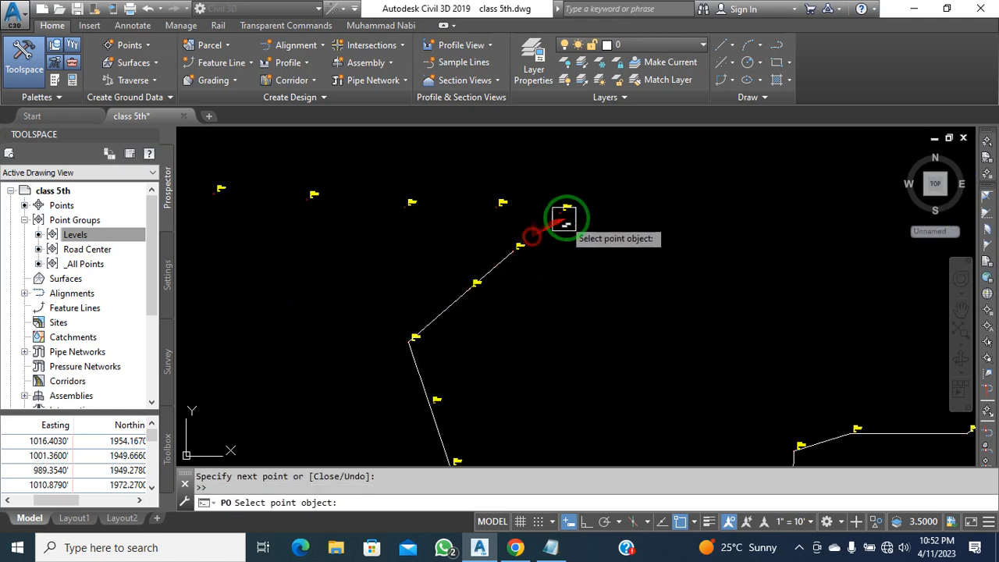
{"action": "left_click", "coordinate": [559, 209]}
{"action": "left_click", "coordinate": [503, 206]}
{"action": "scroll", "coordinate": [613, 248], "scroll_direction": "down", "scroll_amount": 2}
{"action": "left_click", "coordinate": [539, 232]}
{"action": "left_click", "coordinate": [504, 230]}
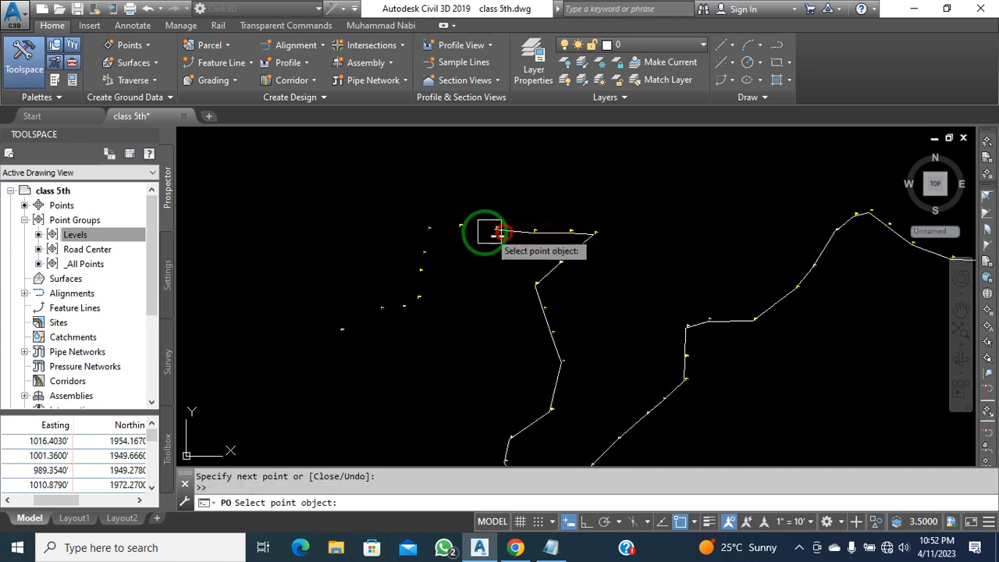
{"action": "left_click", "coordinate": [467, 230]}
{"action": "left_click", "coordinate": [437, 226]}
{"action": "scroll", "coordinate": [437, 245], "scroll_direction": "up", "scroll_amount": 2}
{"action": "left_click", "coordinate": [408, 267]}
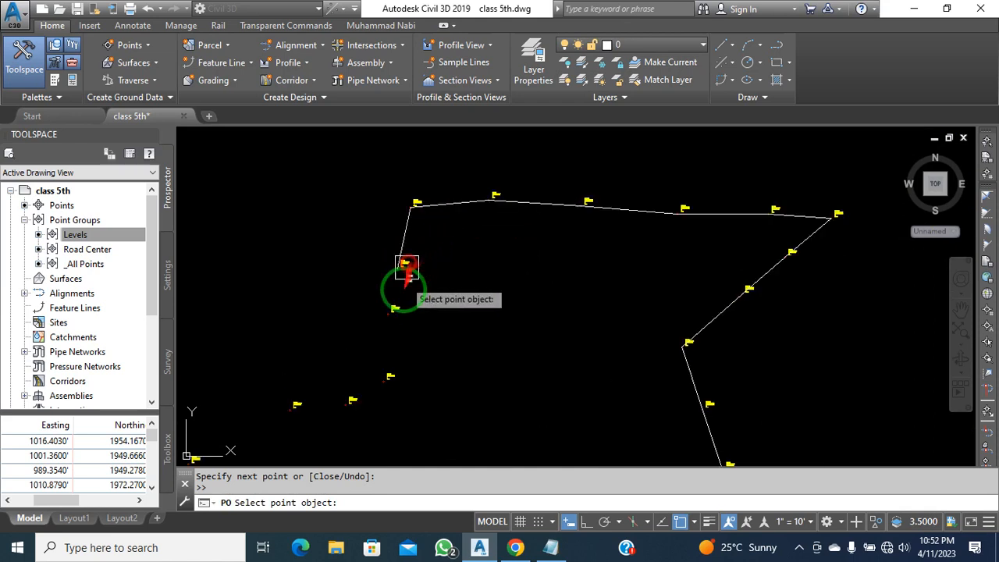
{"action": "left_click", "coordinate": [397, 311]}
{"action": "scroll", "coordinate": [488, 305], "scroll_direction": "down", "scroll_amount": 2}
{"action": "scroll", "coordinate": [406, 365], "scroll_direction": "up", "scroll_amount": 2}
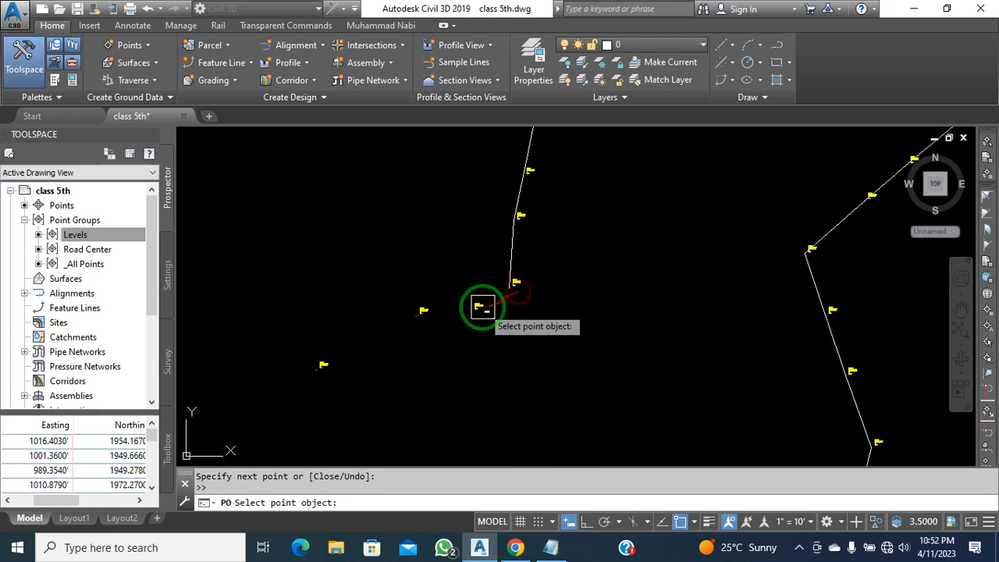
{"action": "left_click", "coordinate": [418, 314]}
{"action": "left_click", "coordinate": [322, 358]}
{"action": "scroll", "coordinate": [538, 316], "scroll_direction": "down", "scroll_amount": 8}
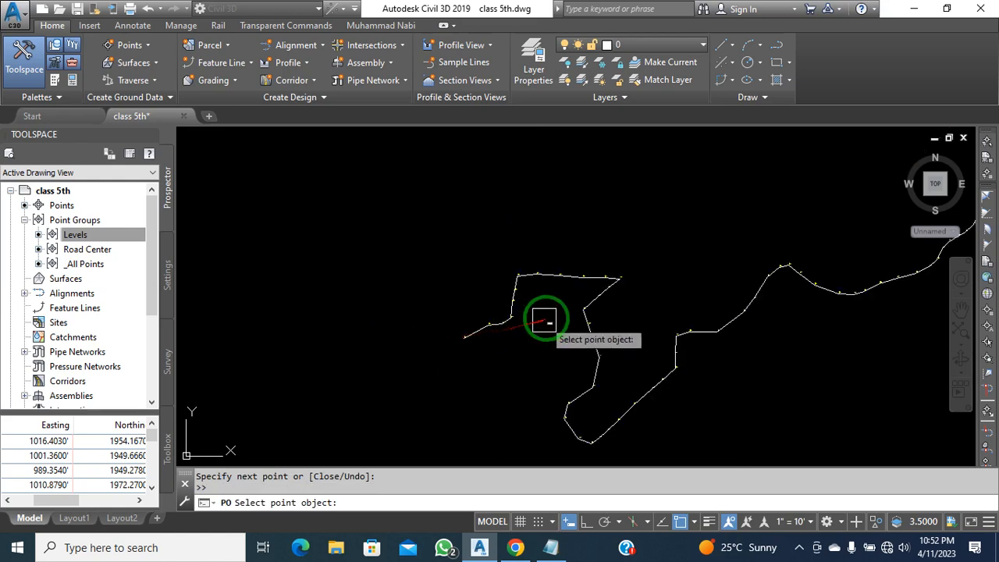
{"action": "middle_click_drag", "start_coordinate": [629, 315], "coordinate": [547, 302]}
{"action": "left_click", "coordinate": [547, 302]}
{"action": "key", "text": "Escape"}
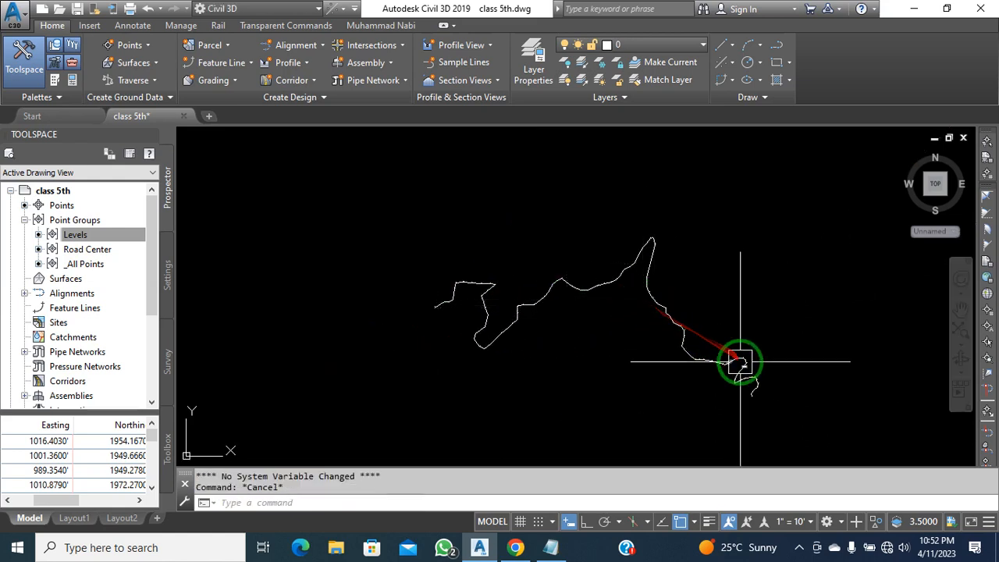
Select the Road Center point group from Prospector and hide its 109 points
{"action": "scroll", "coordinate": [802, 402], "scroll_direction": "up", "scroll_amount": 2}
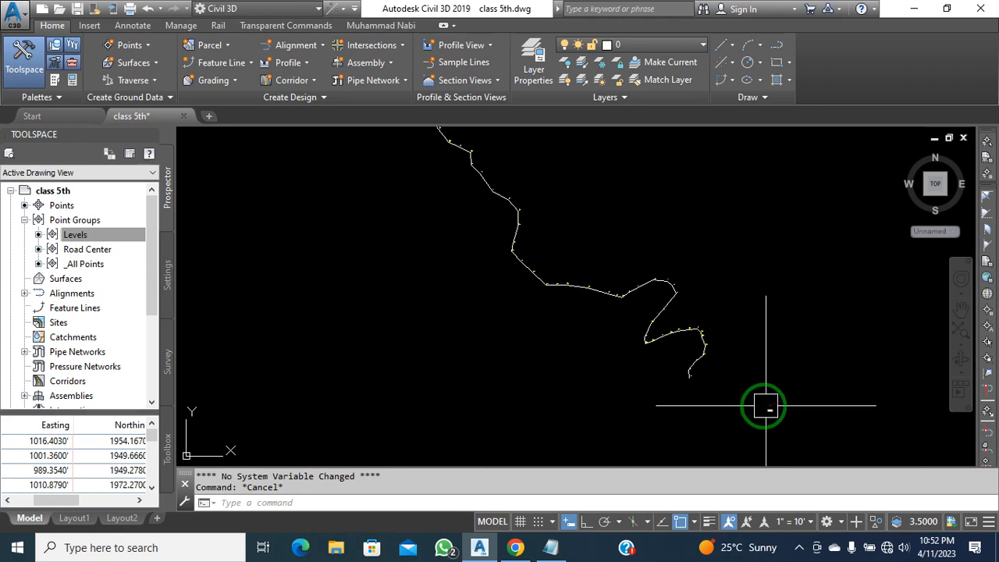
{"action": "scroll", "coordinate": [668, 348], "scroll_direction": "up", "scroll_amount": 3}
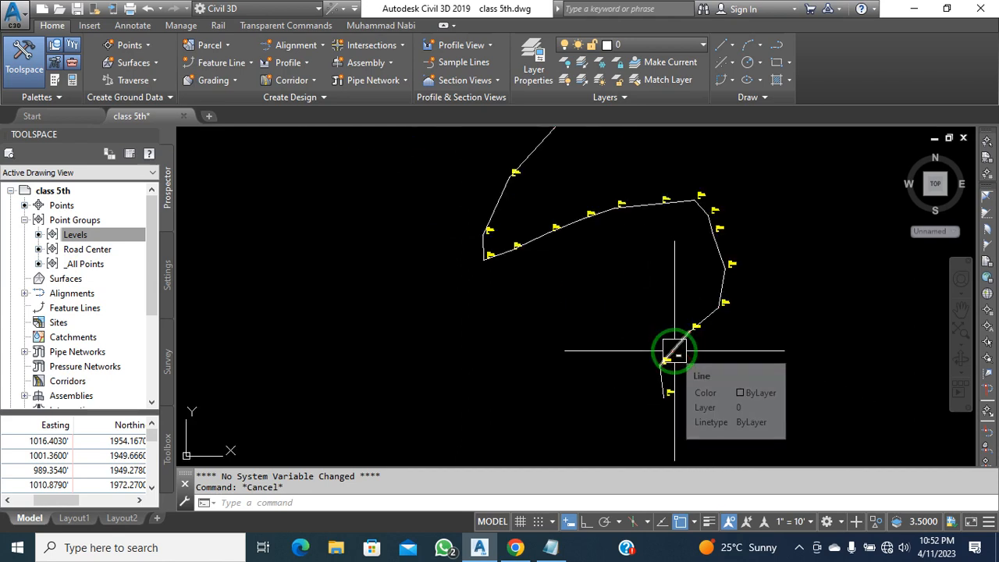
{"action": "left_click", "coordinate": [585, 346]}
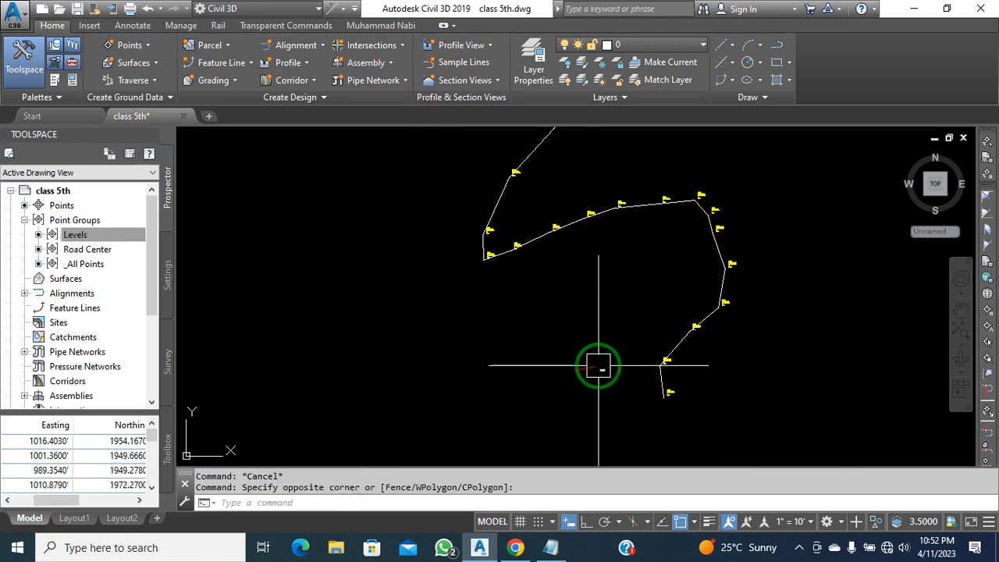
{"action": "scroll", "coordinate": [733, 281], "scroll_direction": "up", "scroll_amount": 3}
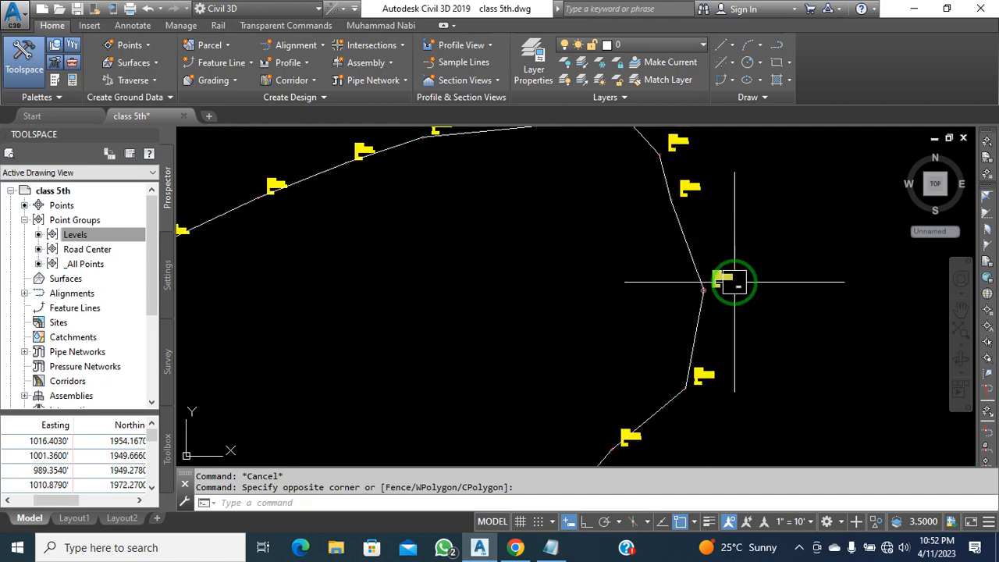
{"action": "scroll", "coordinate": [734, 280], "scroll_direction": "down", "scroll_amount": 5}
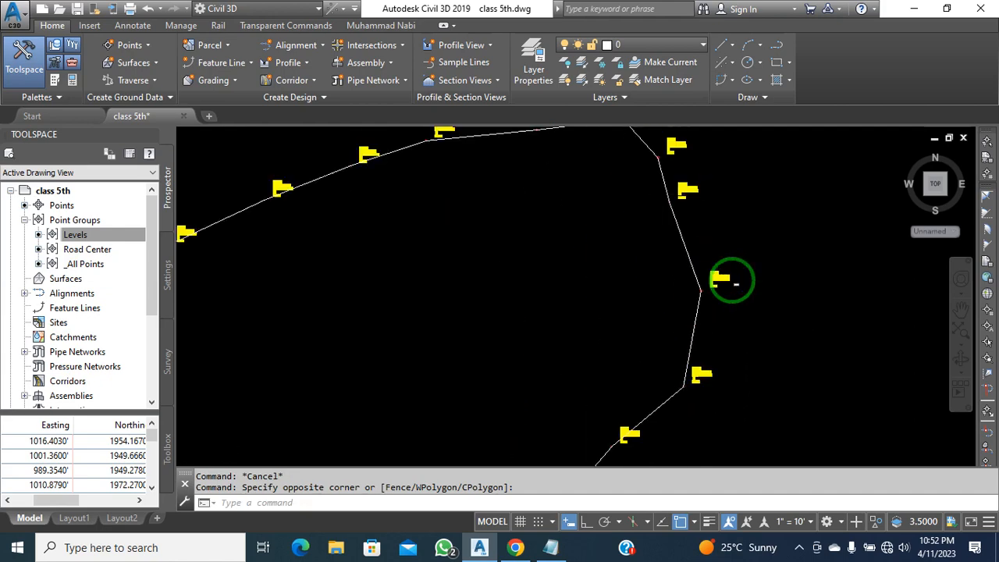
{"action": "right_click", "coordinate": [87, 248]}
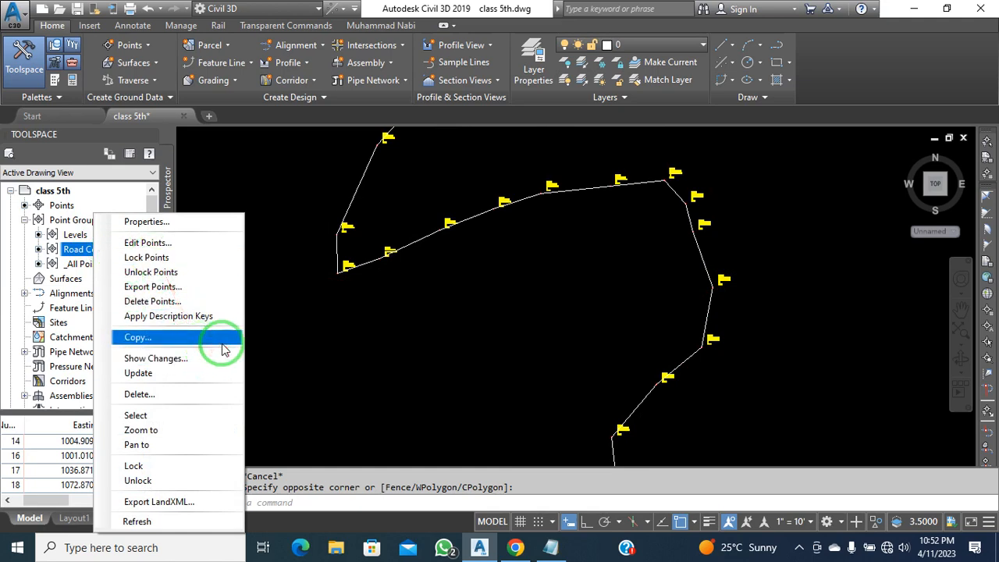
{"action": "left_click", "coordinate": [200, 413]}
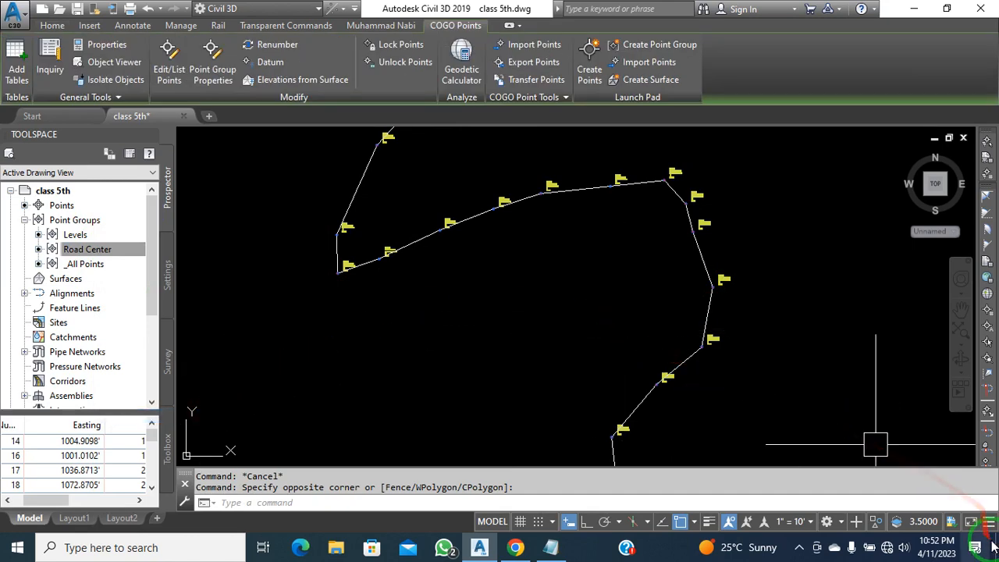
{"action": "left_click", "coordinate": [872, 523]}
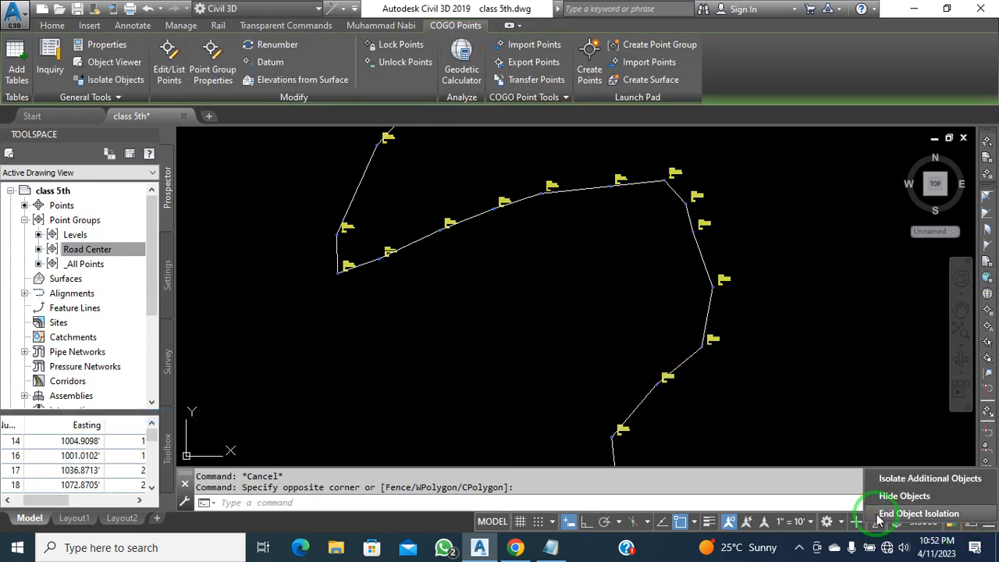
{"action": "left_click", "coordinate": [897, 495]}
Window-select the traced road line, clear it, then zoom in and pick one line segment
{"action": "scroll", "coordinate": [669, 334], "scroll_direction": "down", "scroll_amount": 5}
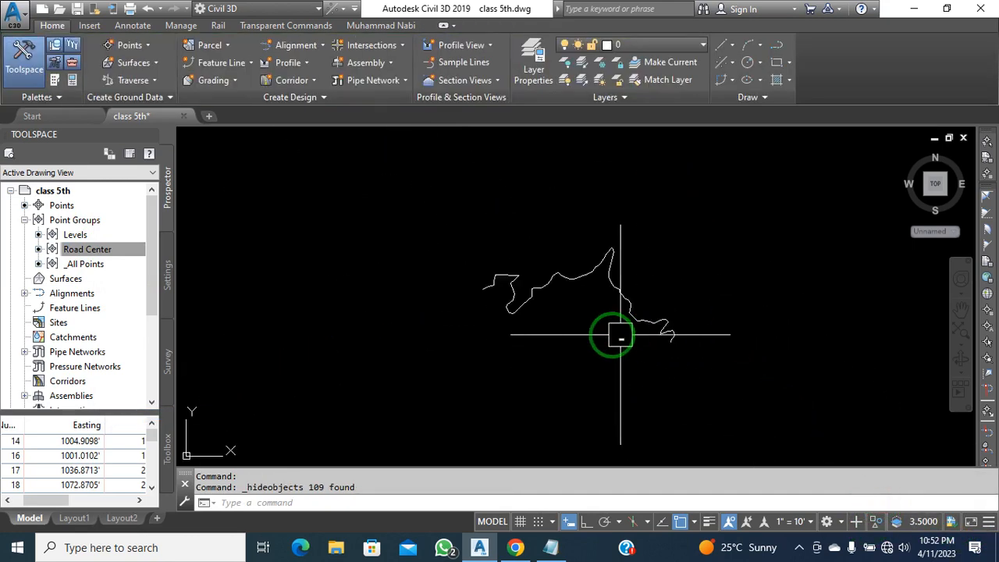
{"action": "scroll", "coordinate": [575, 303], "scroll_direction": "up", "scroll_amount": 2}
{"action": "left_click", "coordinate": [386, 201]}
{"action": "left_click", "coordinate": [803, 429]}
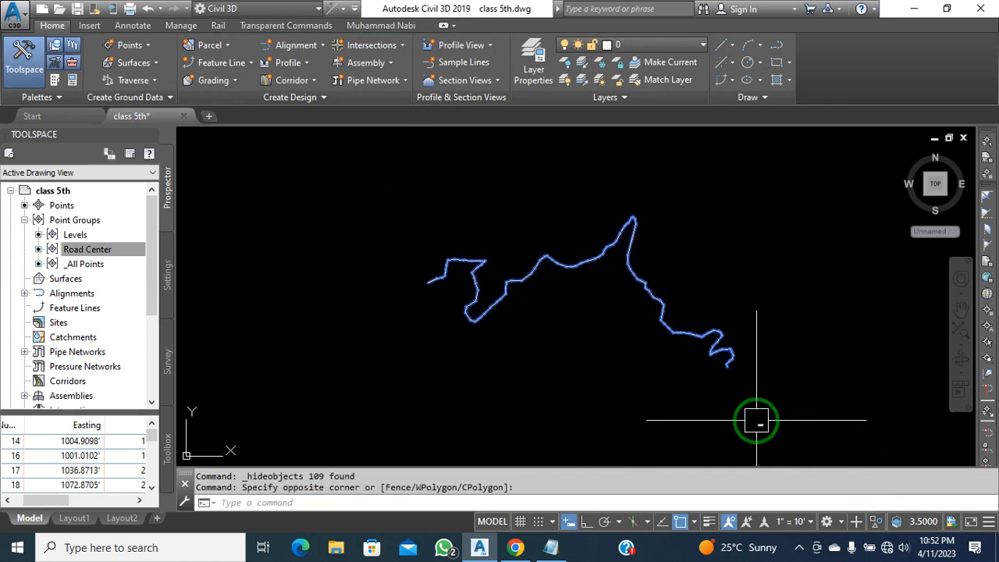
{"action": "key", "text": "Escape"}
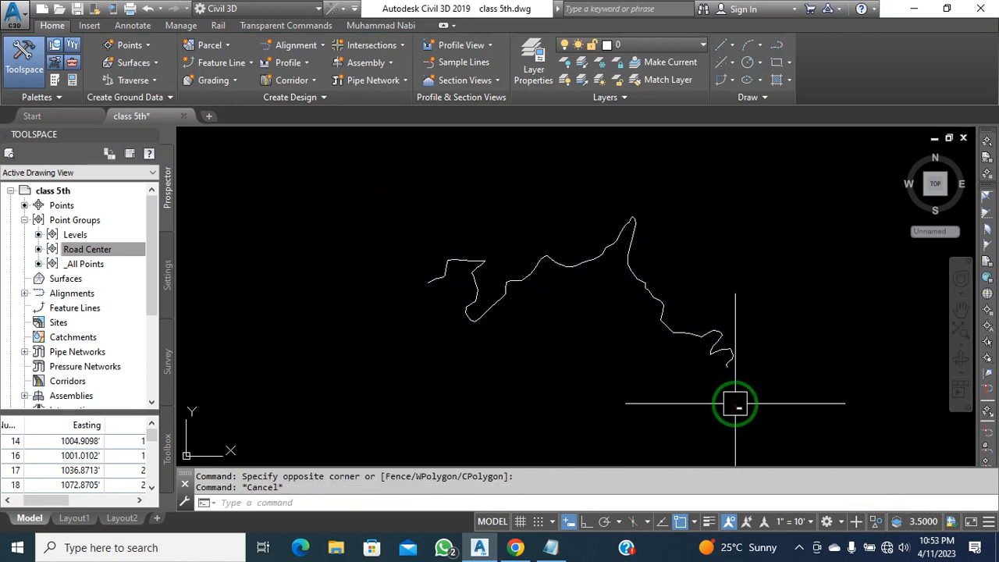
{"action": "scroll", "coordinate": [726, 392], "scroll_direction": "up", "scroll_amount": 1}
{"action": "scroll", "coordinate": [696, 369], "scroll_direction": "up", "scroll_amount": 2}
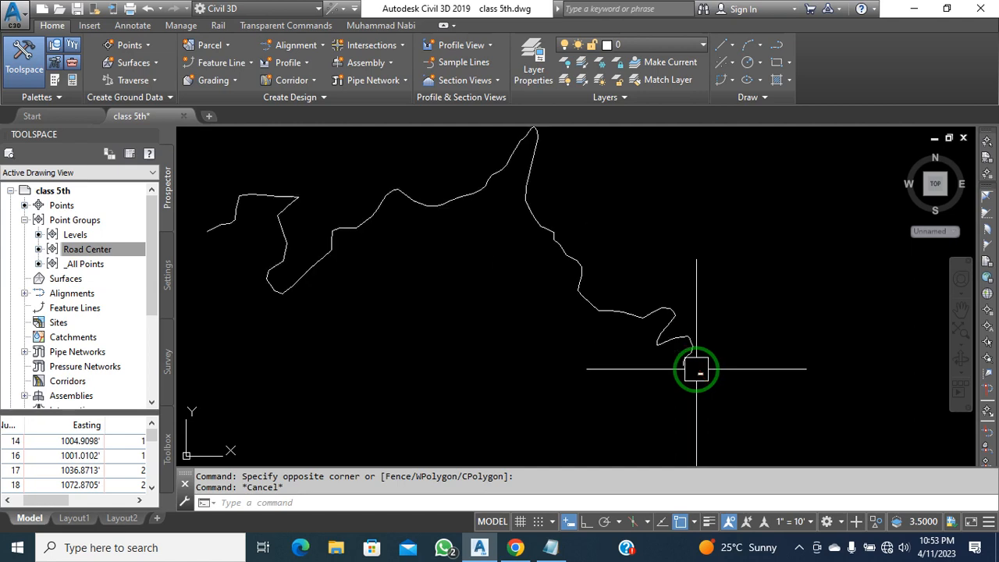
{"action": "scroll", "coordinate": [696, 369], "scroll_direction": "up", "scroll_amount": 1}
{"action": "left_click", "coordinate": [674, 360]}
Use Select Similar on the picked segment to select all road line segments, then clear
{"action": "right_click", "coordinate": [740, 366]}
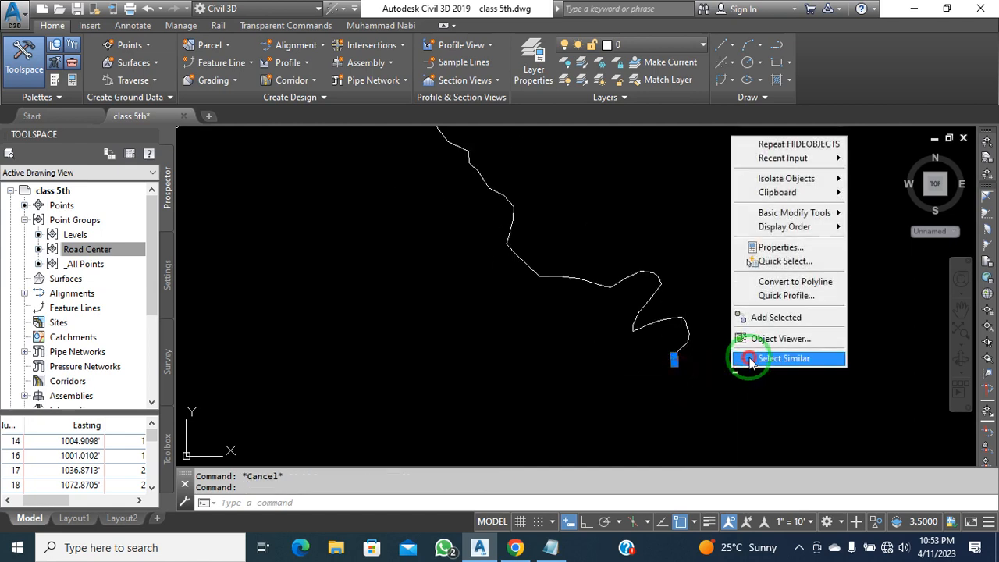
{"action": "left_click", "coordinate": [749, 361]}
{"action": "scroll", "coordinate": [586, 305], "scroll_direction": "down", "scroll_amount": 2}
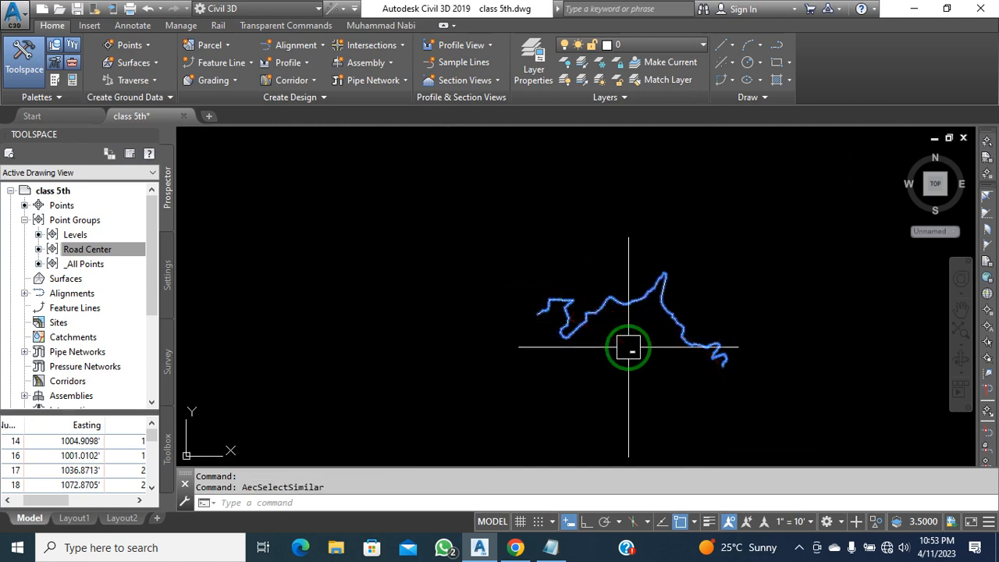
{"action": "key", "text": "Escape"}
{"action": "scroll", "coordinate": [657, 377], "scroll_direction": "up", "scroll_amount": 2}
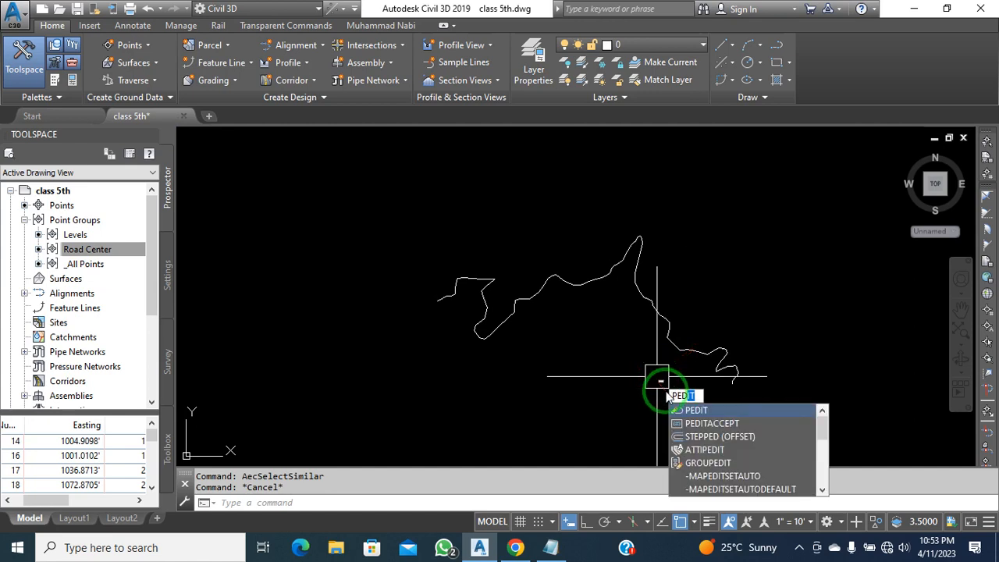
Run PEDIT Multiple on all 108 road segments, converting them to polylines
{"action": "left_click", "coordinate": [688, 411]}
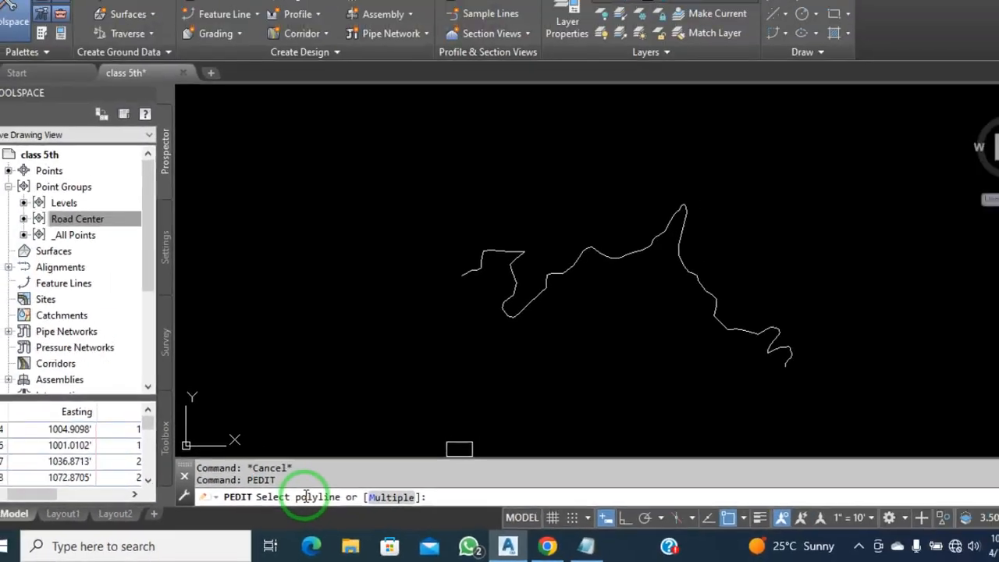
{"action": "left_click", "coordinate": [726, 384]}
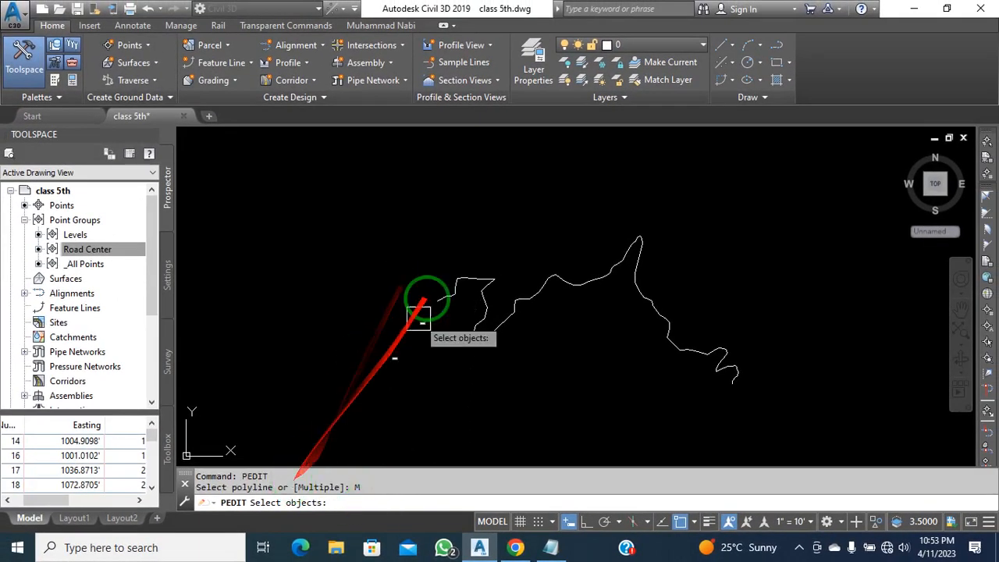
{"action": "left_click", "coordinate": [411, 189]}
{"action": "left_click", "coordinate": [762, 411]}
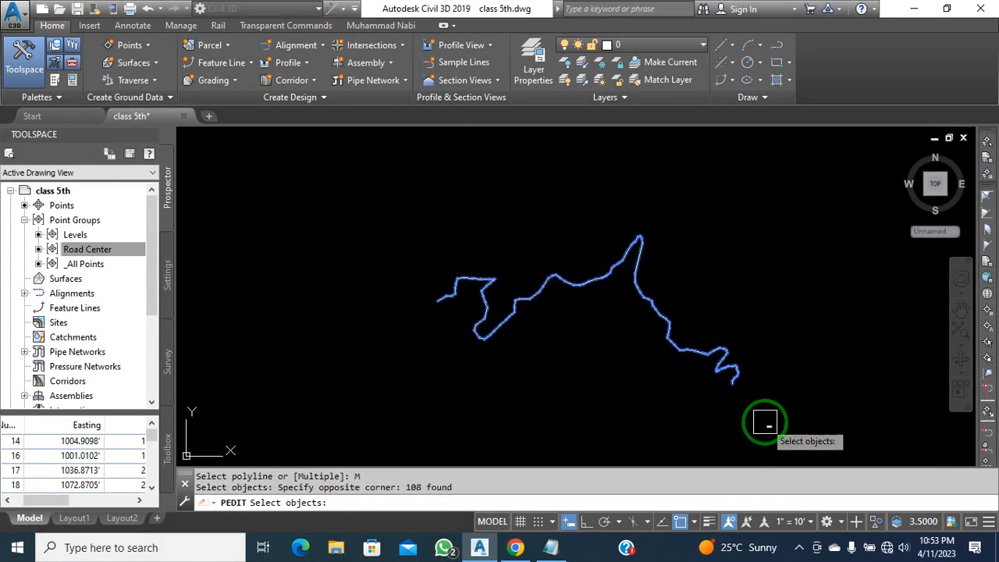
{"action": "key", "text": "Return"}
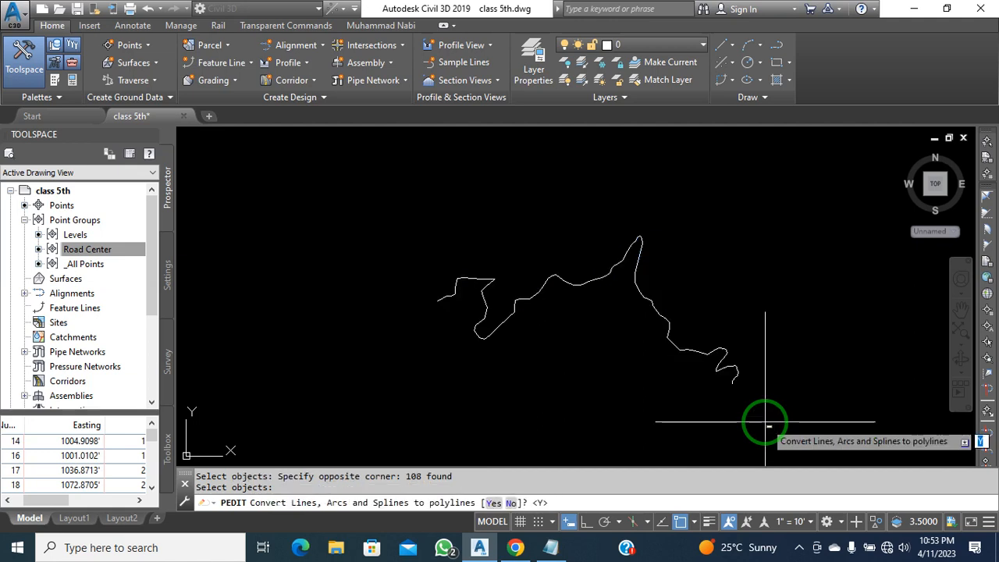
{"action": "key", "text": "Return"}
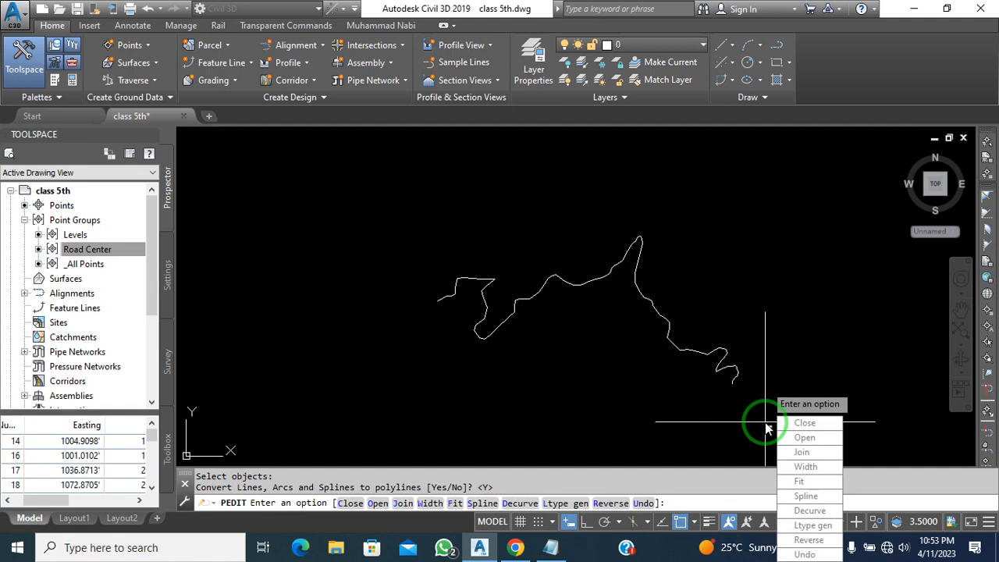
Join the segments with the default fuzz distance, then select the result to confirm one polyline
{"action": "left_click", "coordinate": [799, 452]}
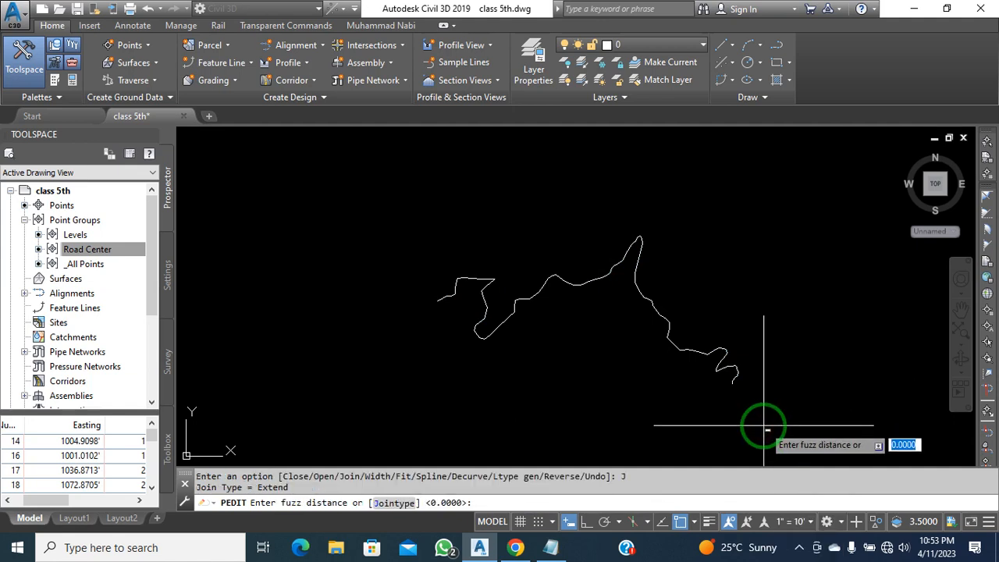
{"action": "key", "text": "Return"}
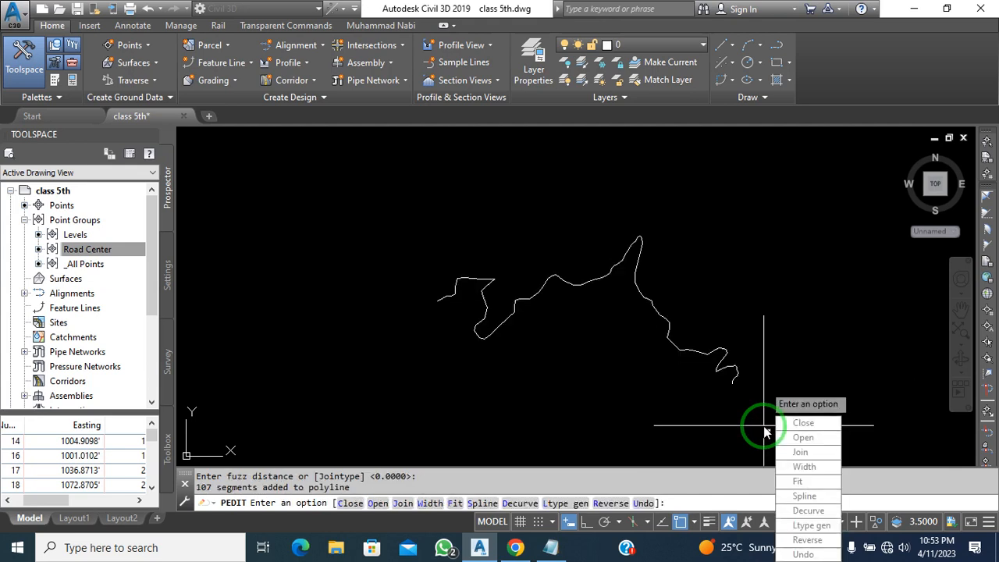
{"action": "left_click", "coordinate": [790, 454]}
{"action": "key", "text": "Return"}
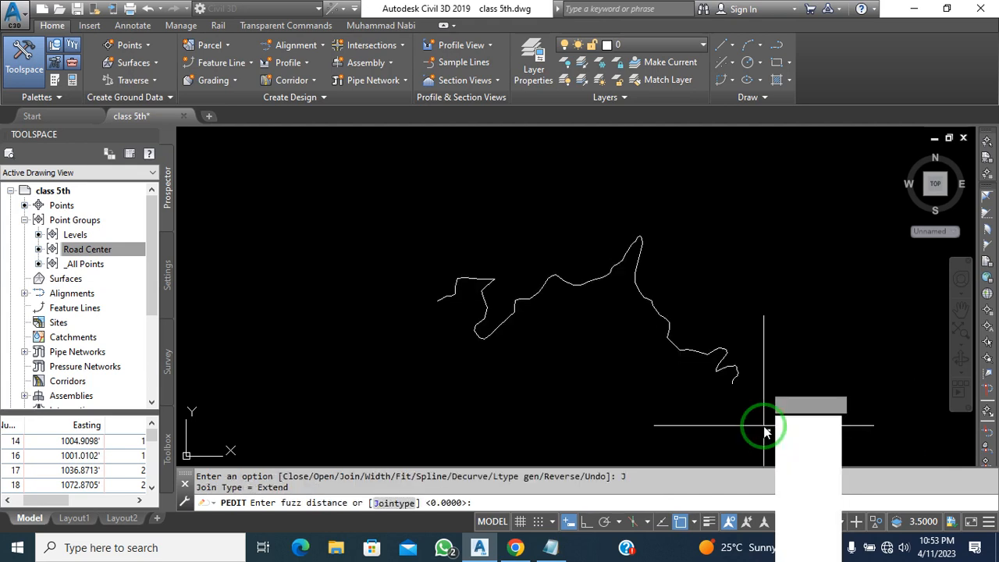
{"action": "key", "text": "Escape"}
{"action": "left_click", "coordinate": [790, 351]}
{"action": "left_click", "coordinate": [731, 364]}
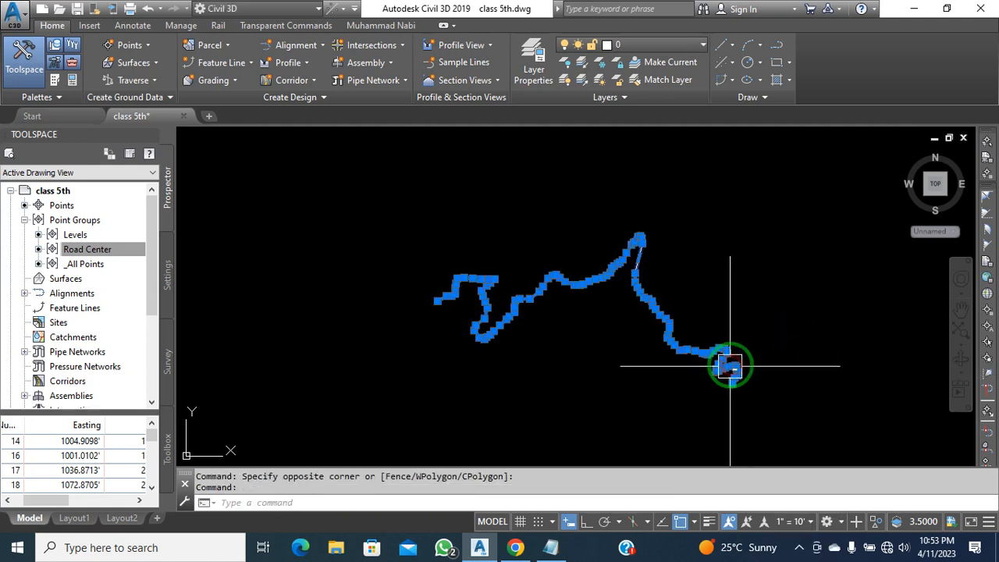
{"action": "key", "text": "Escape"}
{"action": "scroll", "coordinate": [733, 367], "scroll_direction": "up", "scroll_amount": 3}
{"action": "middle_click_drag", "start_coordinate": [733, 370], "coordinate": [780, 370]}
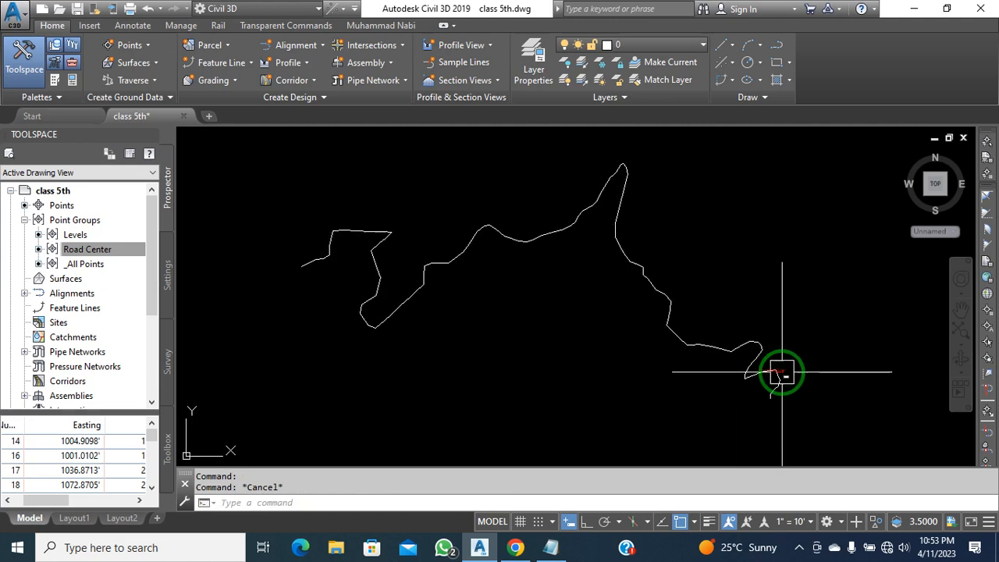
{"action": "left_click", "coordinate": [778, 370]}
{"action": "key", "text": "Escape"}
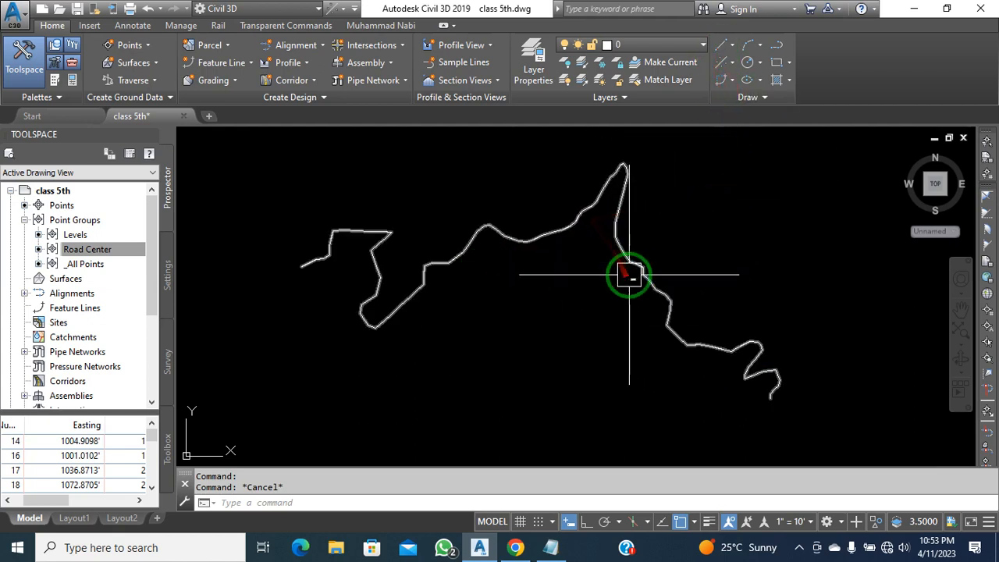
{"action": "middle_click_drag", "start_coordinate": [638, 278], "coordinate": [643, 283]}
{"action": "middle_click_drag", "start_coordinate": [680, 310], "coordinate": [684, 312]}
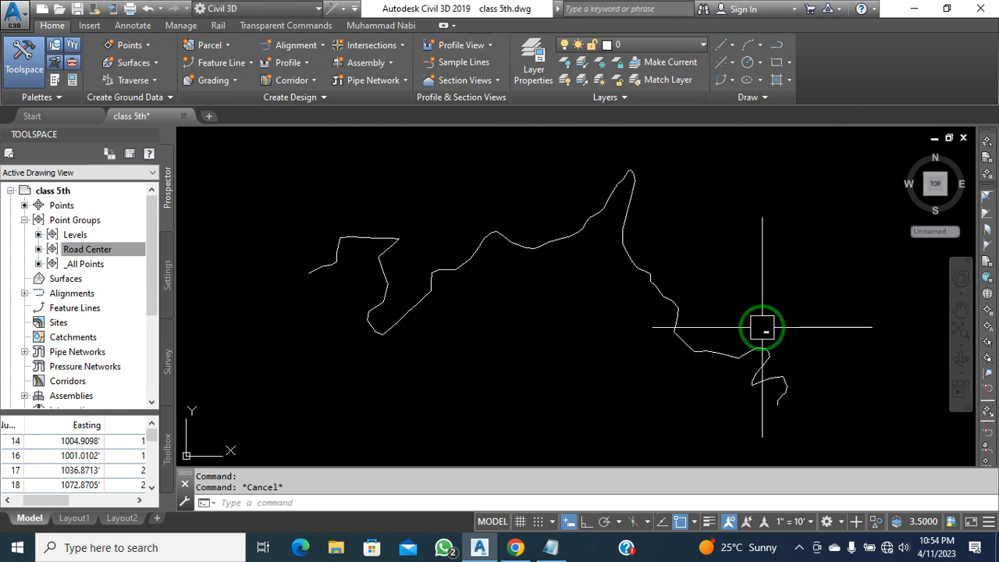
{"action": "middle_click_drag", "start_coordinate": [762, 328], "coordinate": [768, 323]}
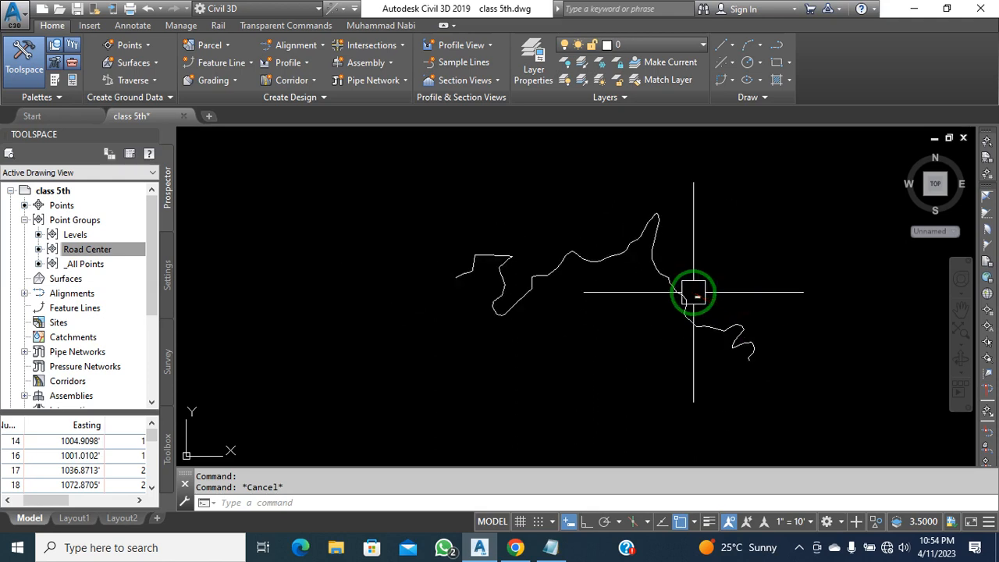
{"action": "scroll", "coordinate": [692, 292], "scroll_direction": "up", "scroll_amount": 2}
{"action": "scroll", "coordinate": [667, 306], "scroll_direction": "down", "scroll_amount": 2}
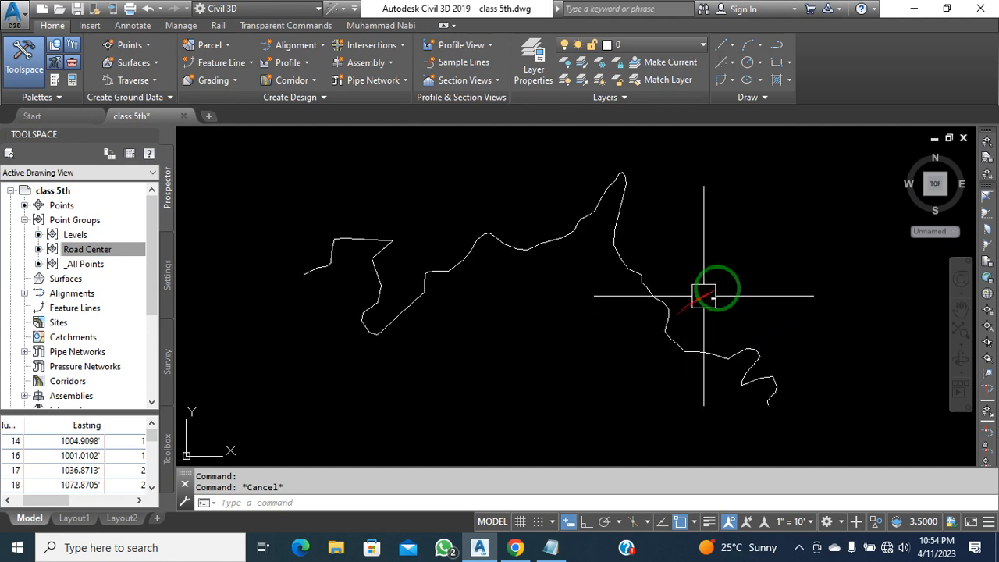
{"action": "left_click", "coordinate": [733, 248]}
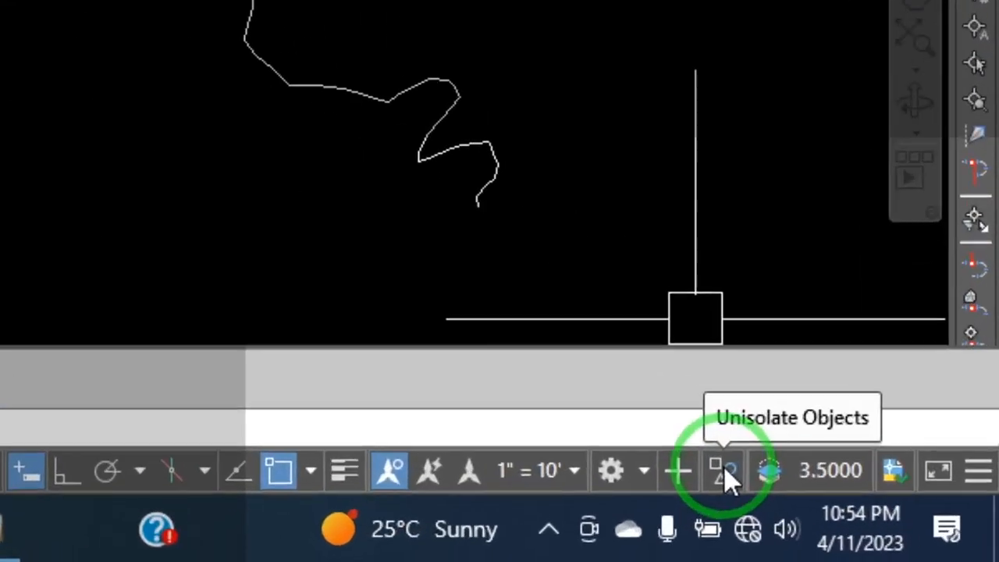
{"action": "left_click", "coordinate": [877, 524]}
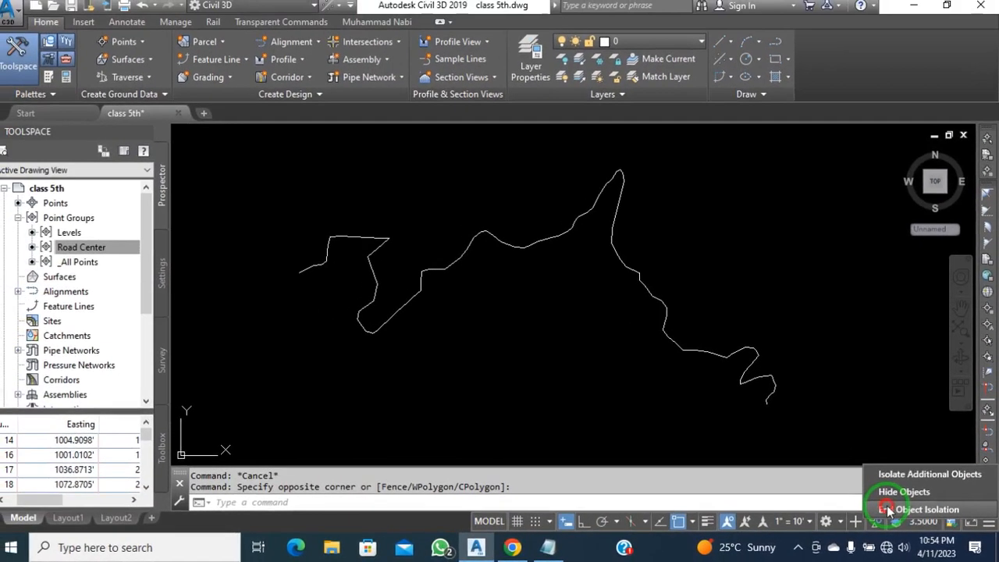
End object isolation so all 864 hidden survey points reappear
{"action": "left_click", "coordinate": [671, 412]}
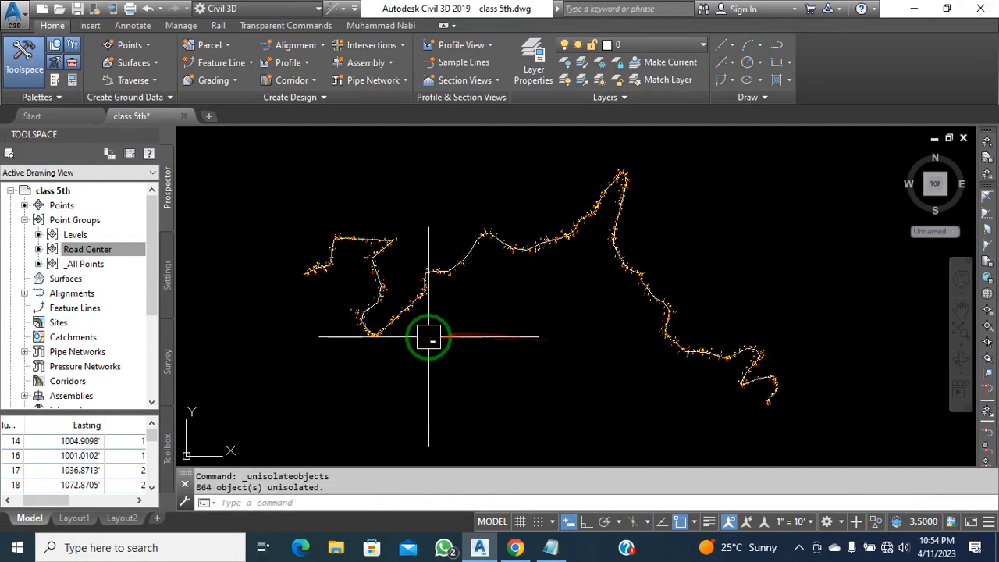
{"action": "scroll", "coordinate": [515, 343], "scroll_direction": "up", "scroll_amount": 2}
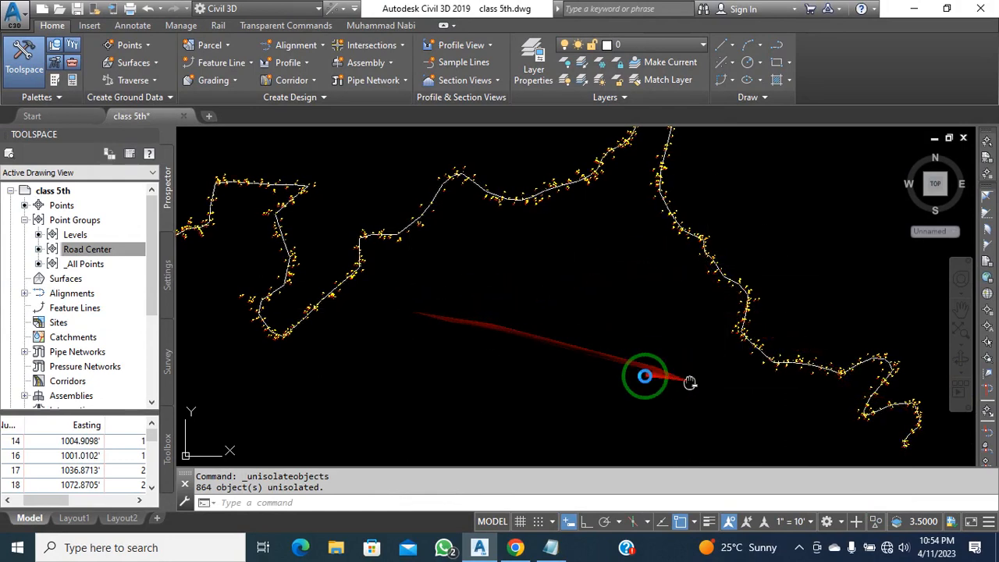
{"action": "scroll", "coordinate": [758, 370], "scroll_direction": "up", "scroll_amount": 5}
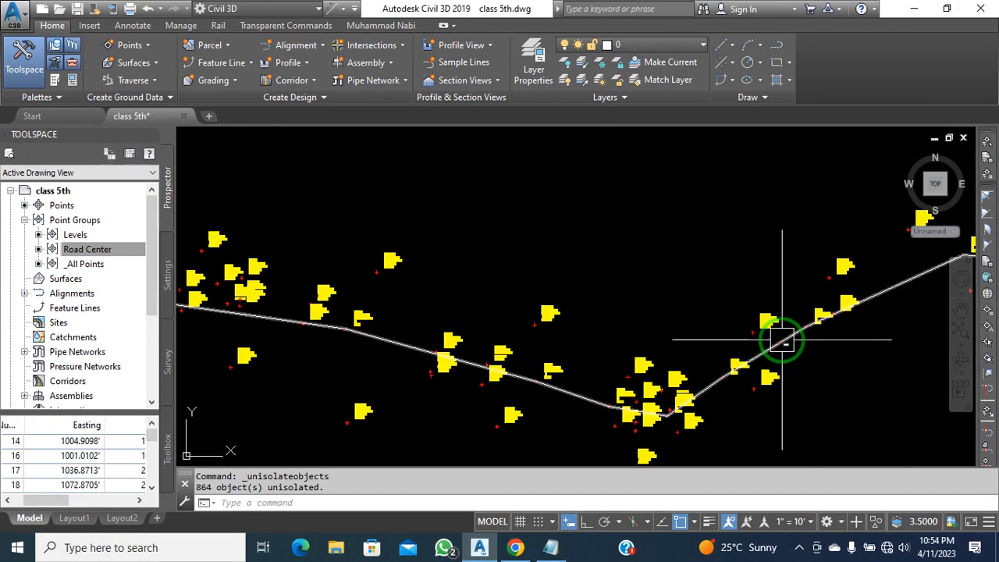
Hide the joined white road line, leaving only the point flags
{"action": "left_click", "coordinate": [782, 340]}
{"action": "scroll", "coordinate": [735, 312], "scroll_direction": "down", "scroll_amount": 2}
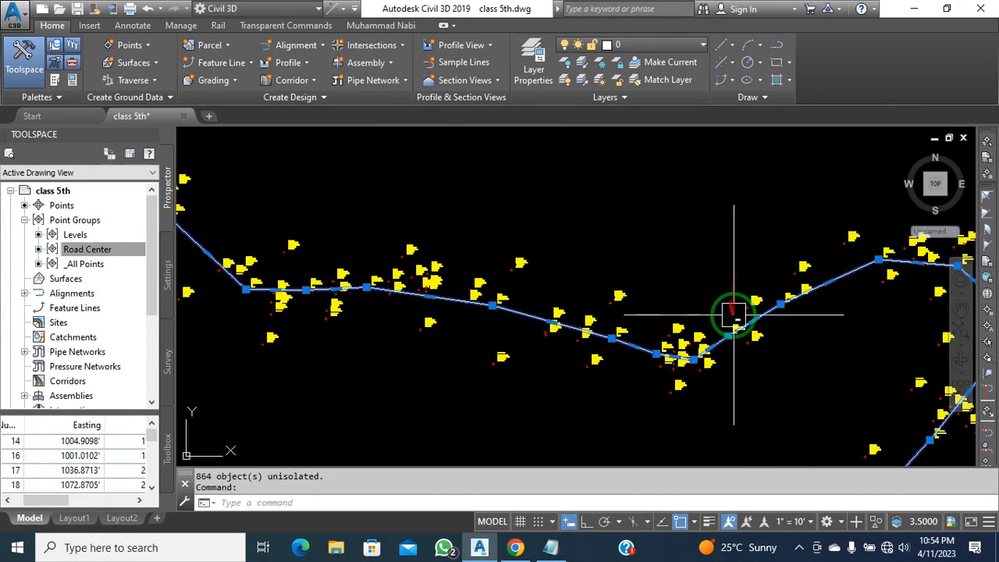
{"action": "left_click", "coordinate": [876, 528]}
{"action": "left_click", "coordinate": [913, 445]}
{"action": "middle_click_drag", "start_coordinate": [658, 272], "coordinate": [228, 252]}
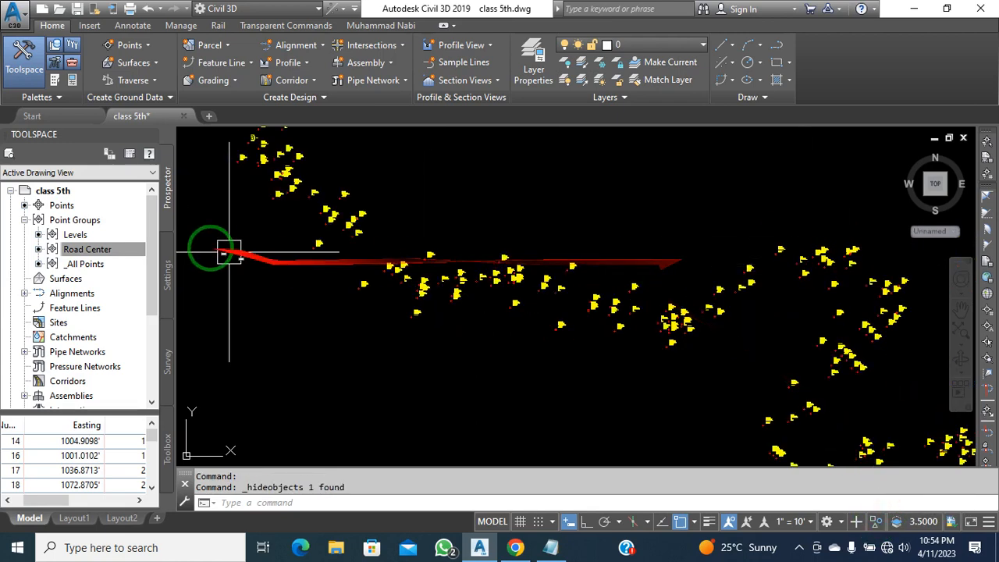
Select the Levels point group from Prospector and hide its 755 points
{"action": "right_click", "coordinate": [78, 238]}
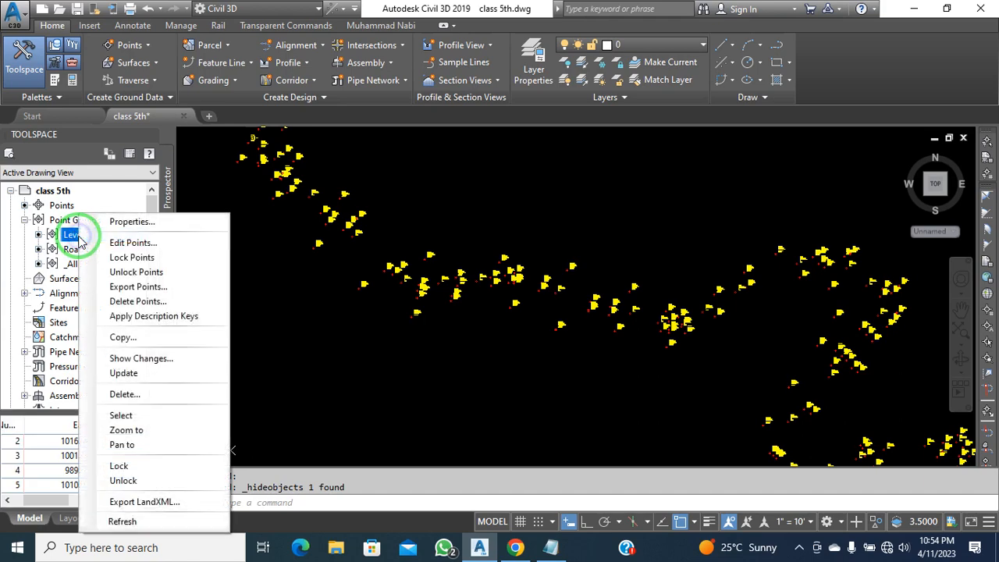
{"action": "left_click", "coordinate": [183, 421]}
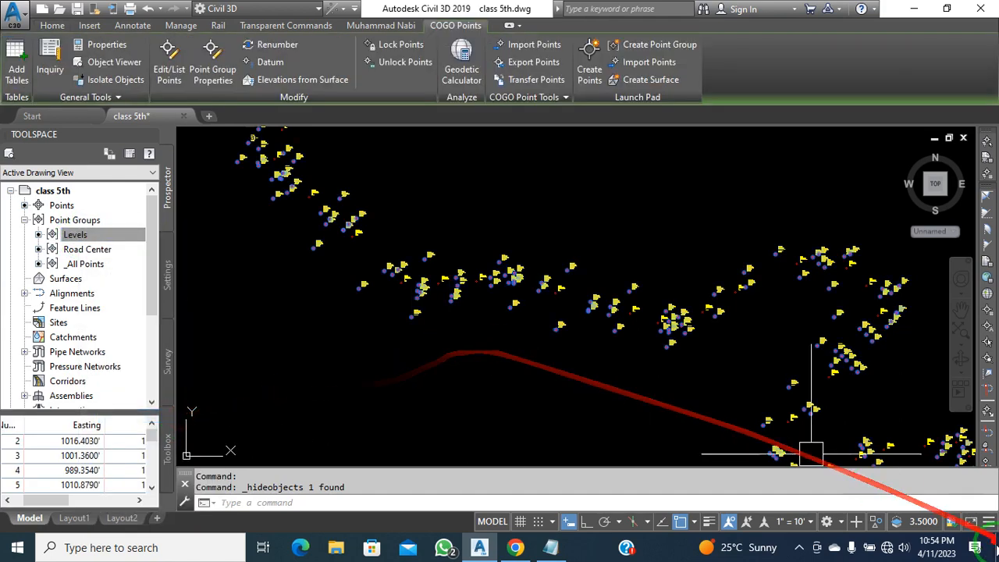
{"action": "left_click", "coordinate": [877, 523]}
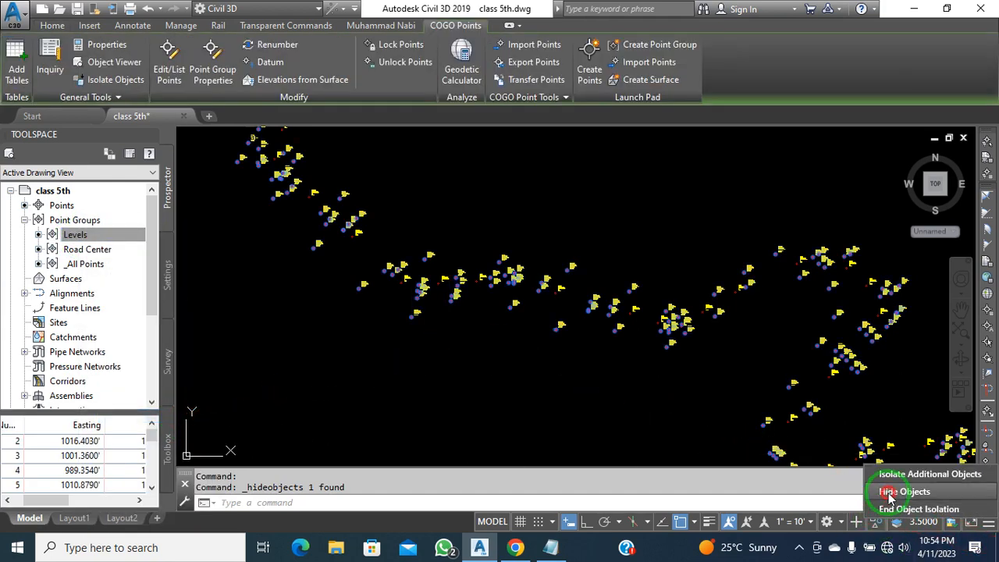
{"action": "left_click", "coordinate": [890, 491]}
Pan and zoom in on the remaining Road Center points to read their labels
{"action": "middle_click_drag", "start_coordinate": [600, 380], "coordinate": [627, 376]}
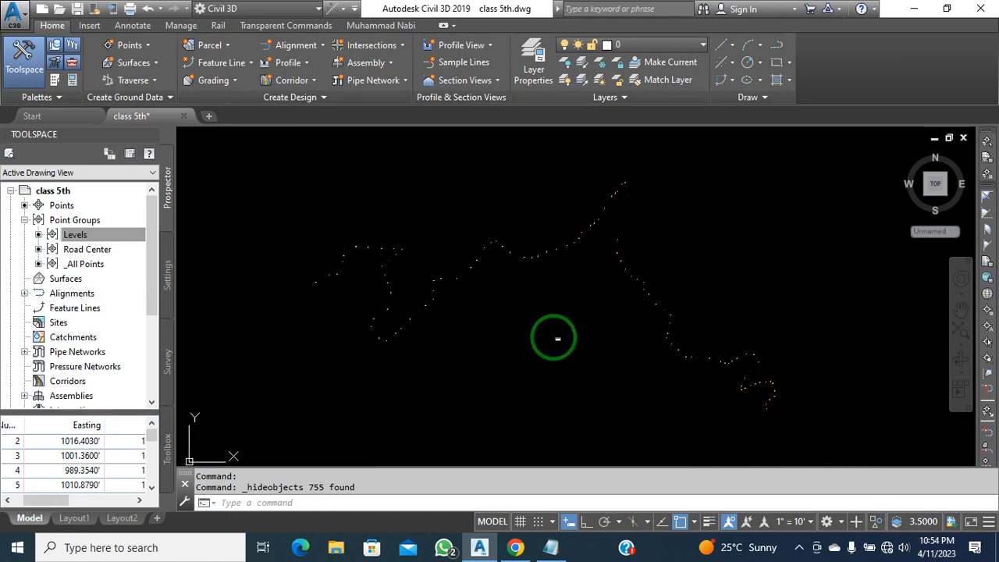
{"action": "left_click", "coordinate": [557, 338]}
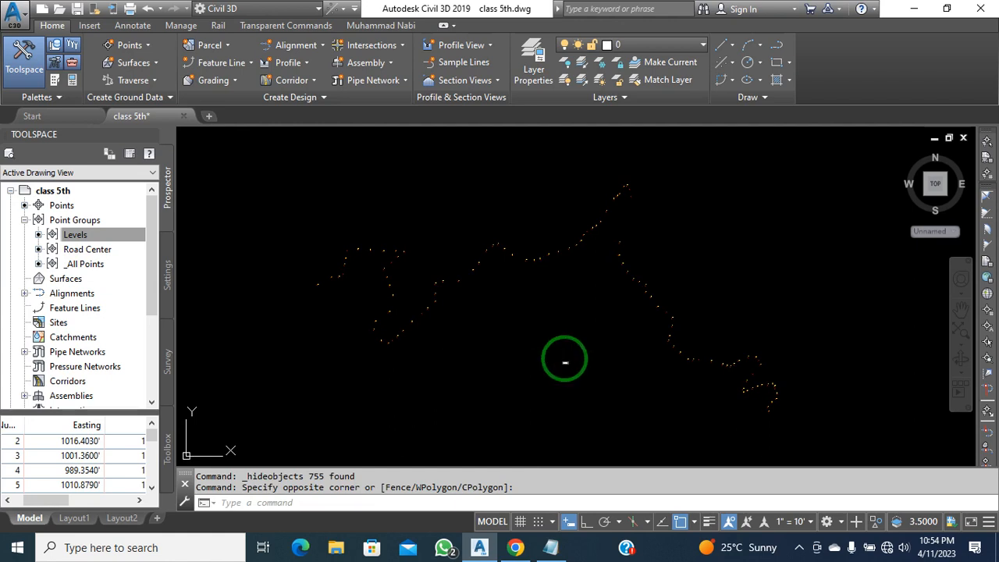
{"action": "middle_click_drag", "start_coordinate": [579, 380], "coordinate": [595, 380]}
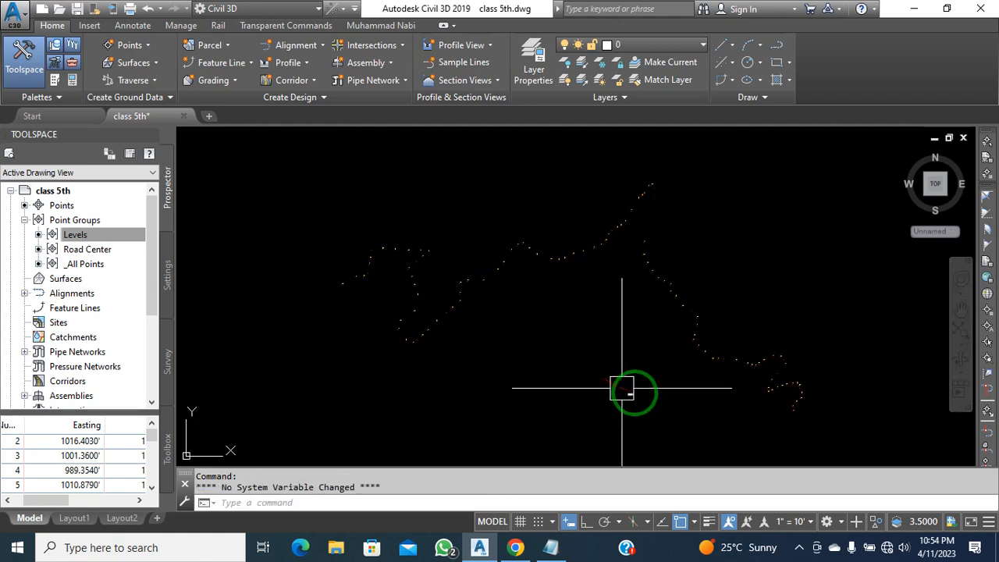
{"action": "scroll", "coordinate": [803, 413], "scroll_direction": "up", "scroll_amount": 5}
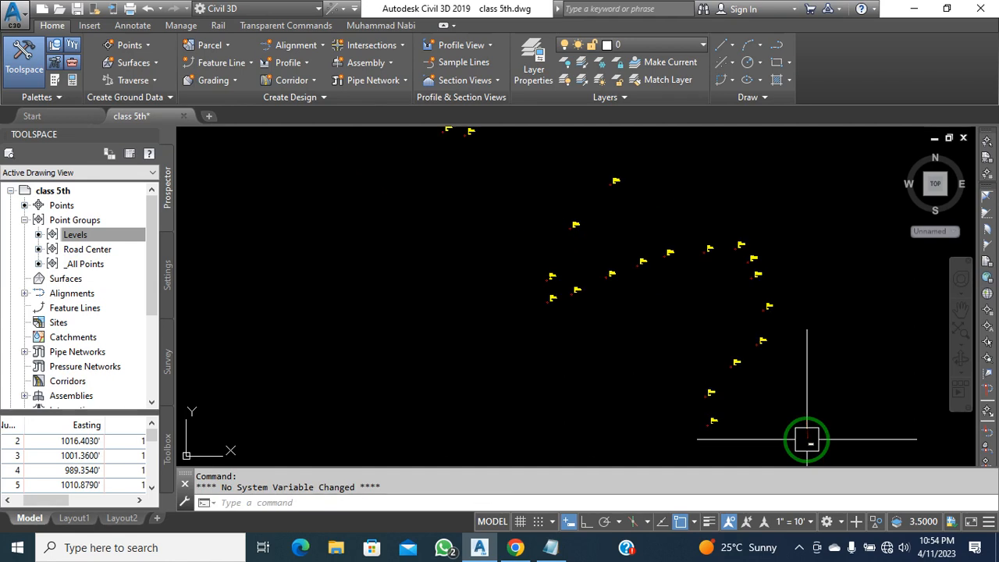
{"action": "scroll", "coordinate": [803, 437], "scroll_direction": "up", "scroll_amount": 3}
{"action": "scroll", "coordinate": [566, 425], "scroll_direction": "up", "scroll_amount": 3}
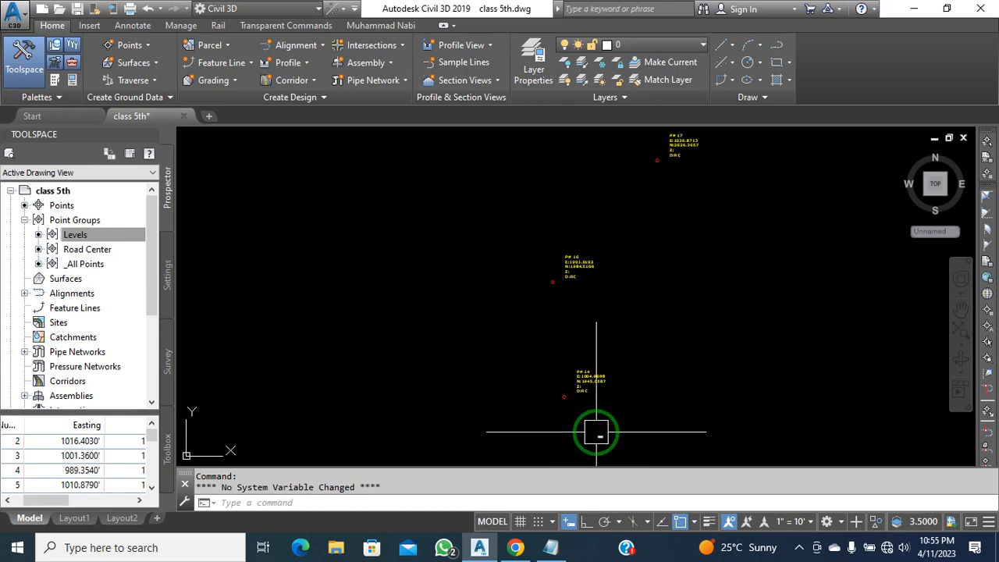
Reset Object Snap Settings so only the Node snap mode is active
{"action": "left_click", "coordinate": [694, 524]}
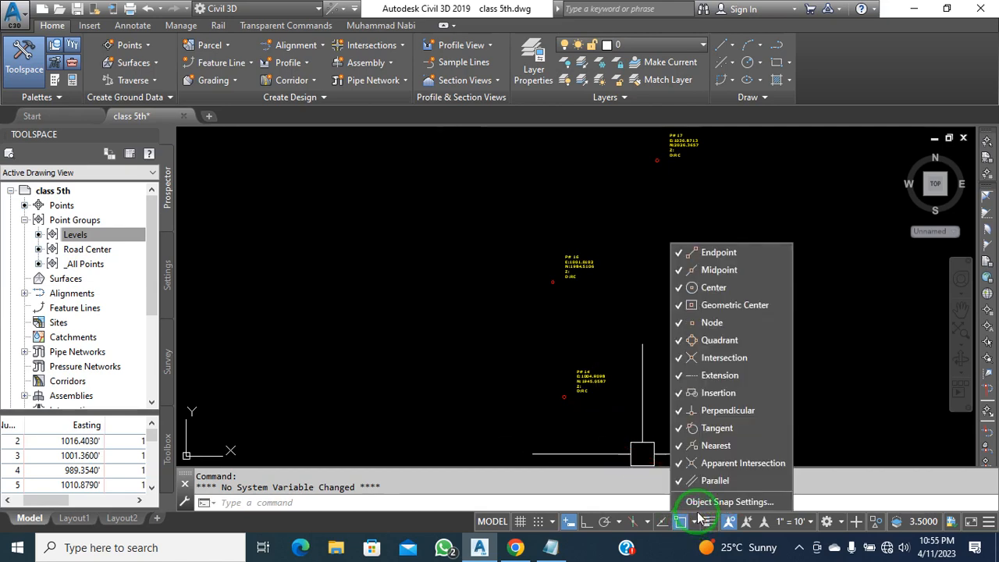
{"action": "left_click", "coordinate": [702, 504]}
{"action": "left_click", "coordinate": [616, 210]}
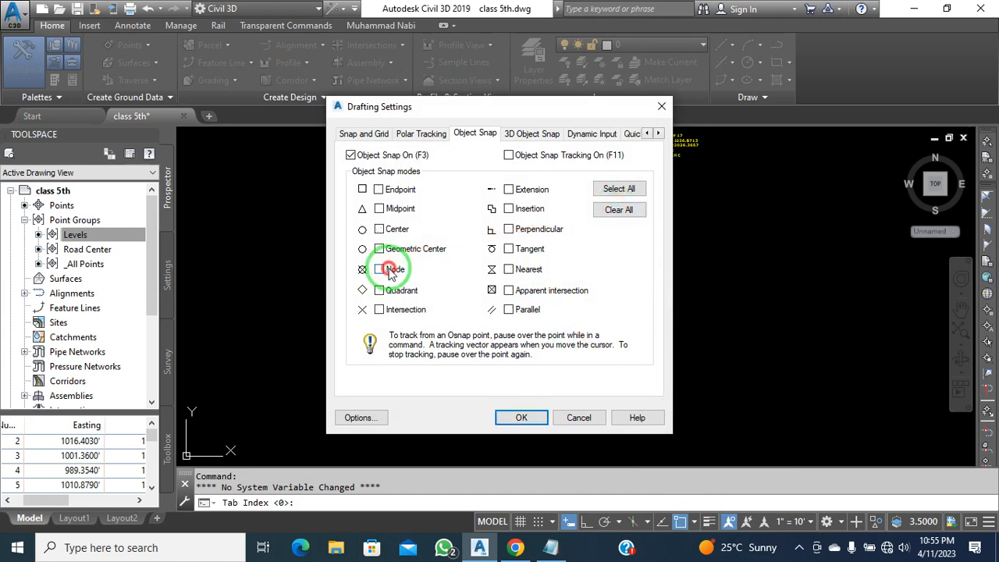
{"action": "left_click", "coordinate": [507, 419]}
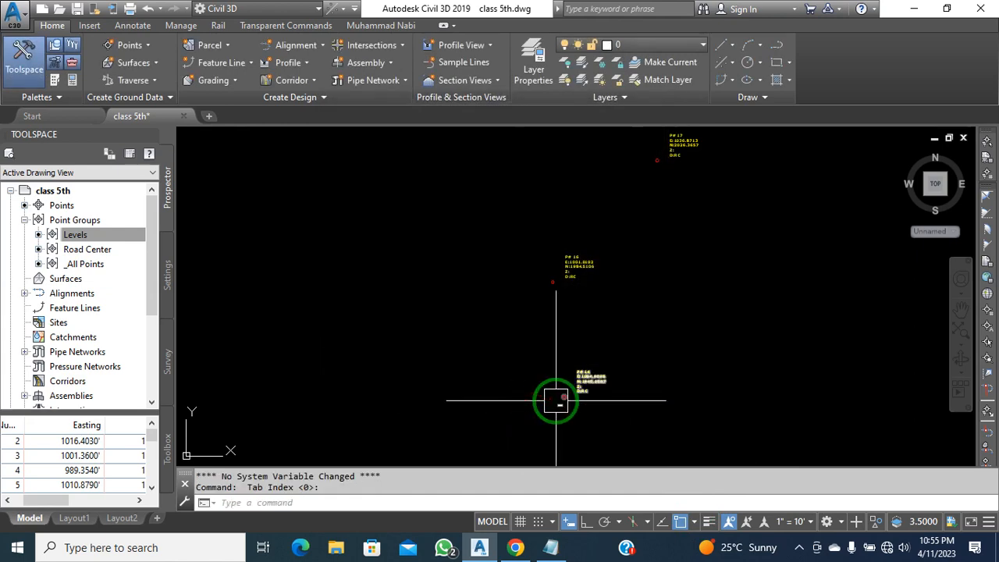
Start a polyline at point 14 and trace it through the first road-point flags
{"action": "key", "text": "Return"}
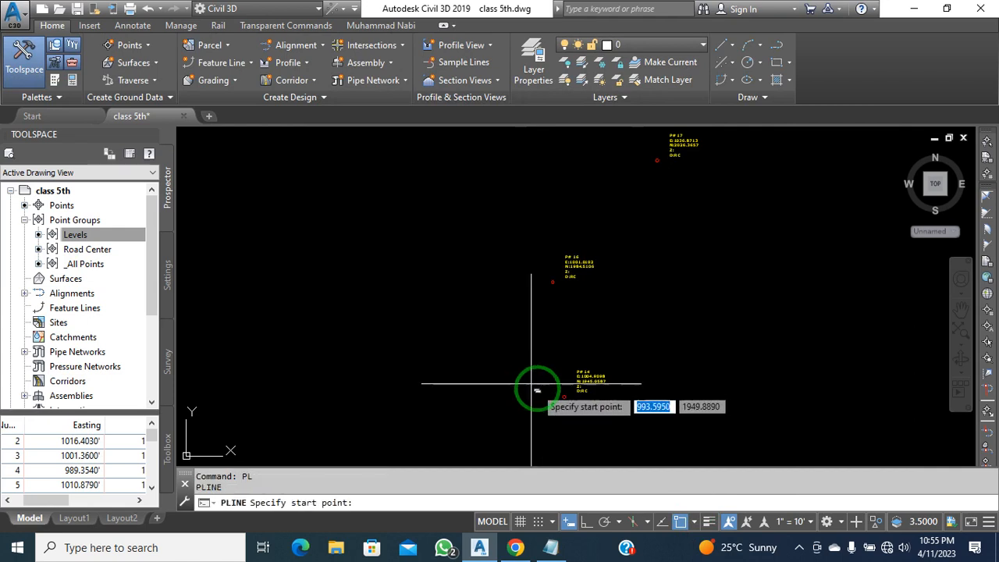
{"action": "left_click", "coordinate": [563, 397]}
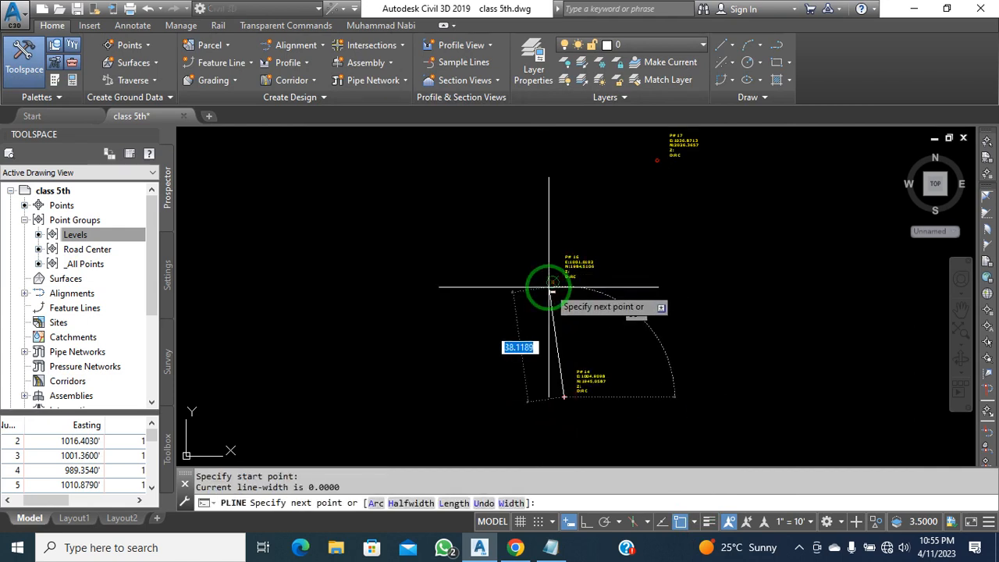
{"action": "left_click", "coordinate": [552, 281]}
{"action": "scroll", "coordinate": [528, 363], "scroll_direction": "down", "scroll_amount": 5}
{"action": "left_click", "coordinate": [581, 291]}
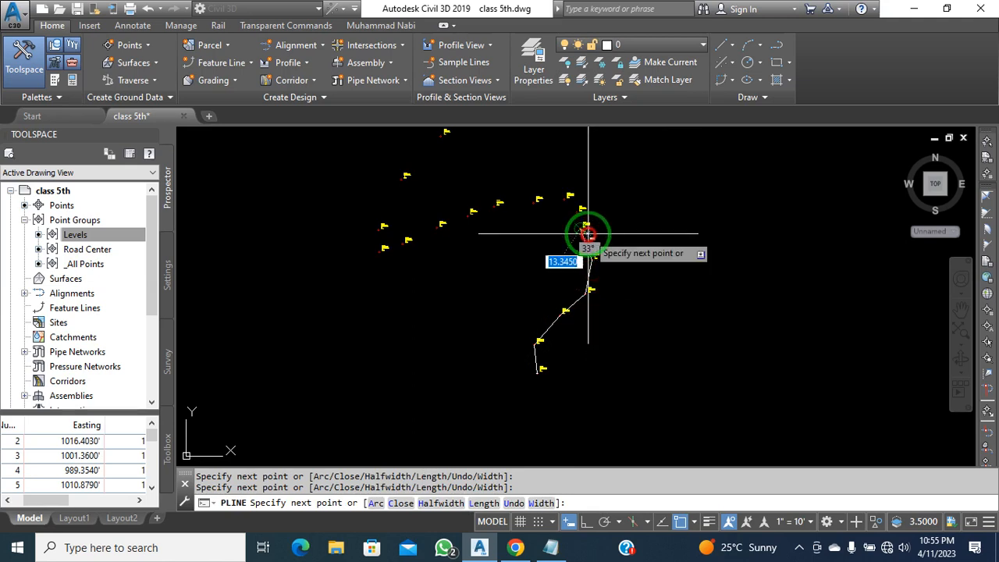
{"action": "left_click", "coordinate": [596, 259]}
{"action": "left_click", "coordinate": [571, 197]}
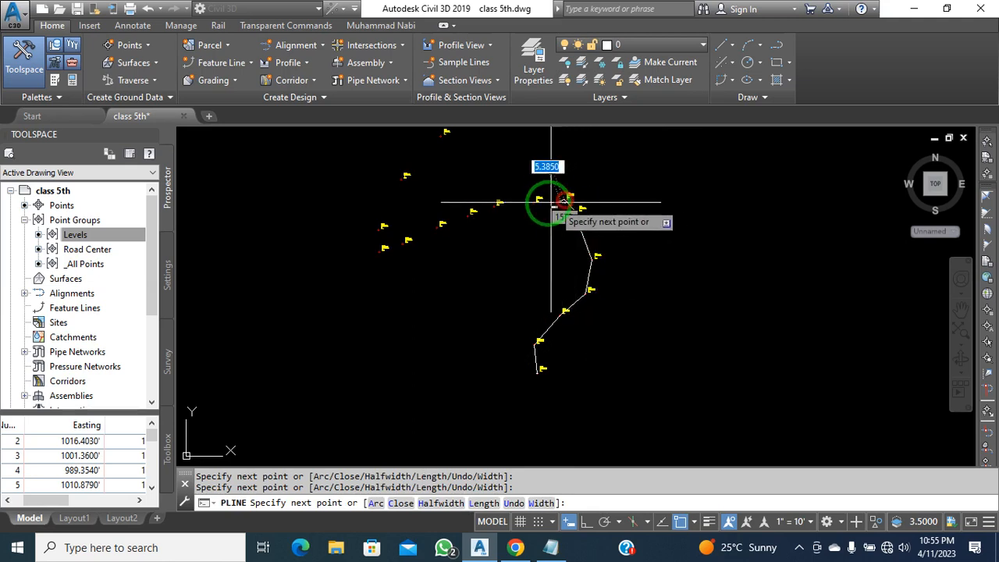
{"action": "left_click", "coordinate": [538, 201]}
{"action": "left_click", "coordinate": [498, 205]}
Continue the polyline through the remaining flags further along the road, then finish it
{"action": "left_click", "coordinate": [473, 212]}
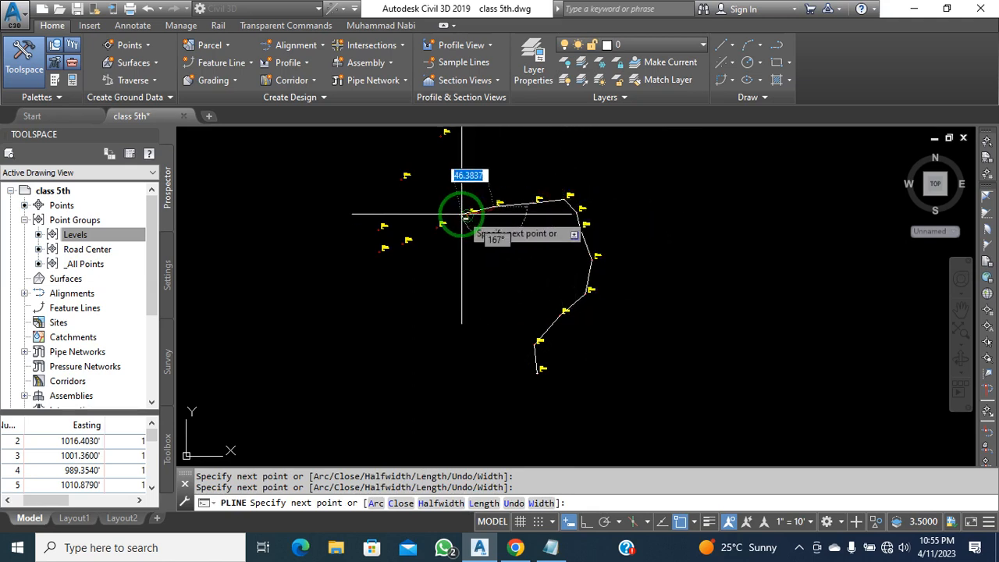
{"action": "left_click", "coordinate": [442, 225]}
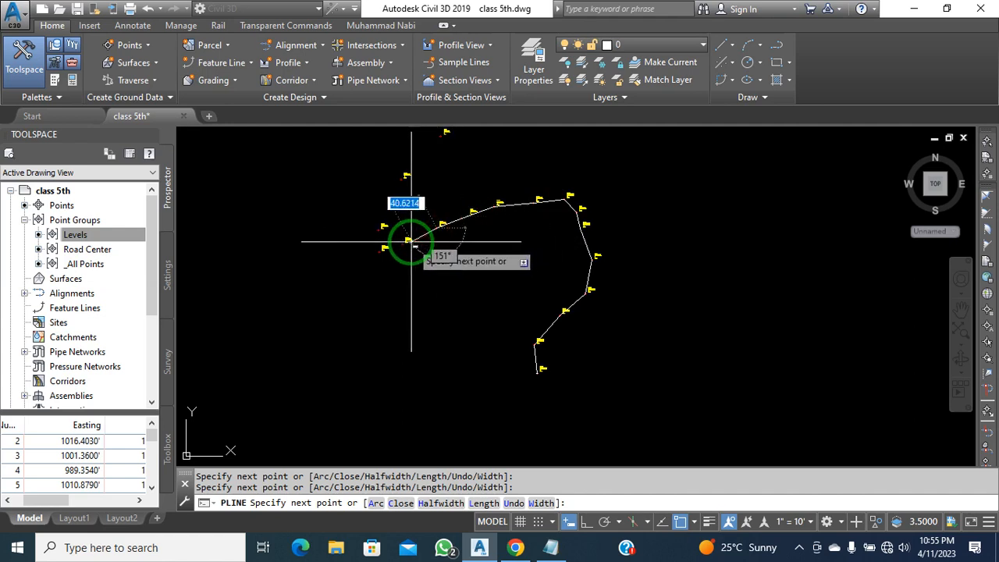
{"action": "left_click", "coordinate": [408, 240]}
{"action": "left_click", "coordinate": [379, 252]}
{"action": "left_click", "coordinate": [379, 229]}
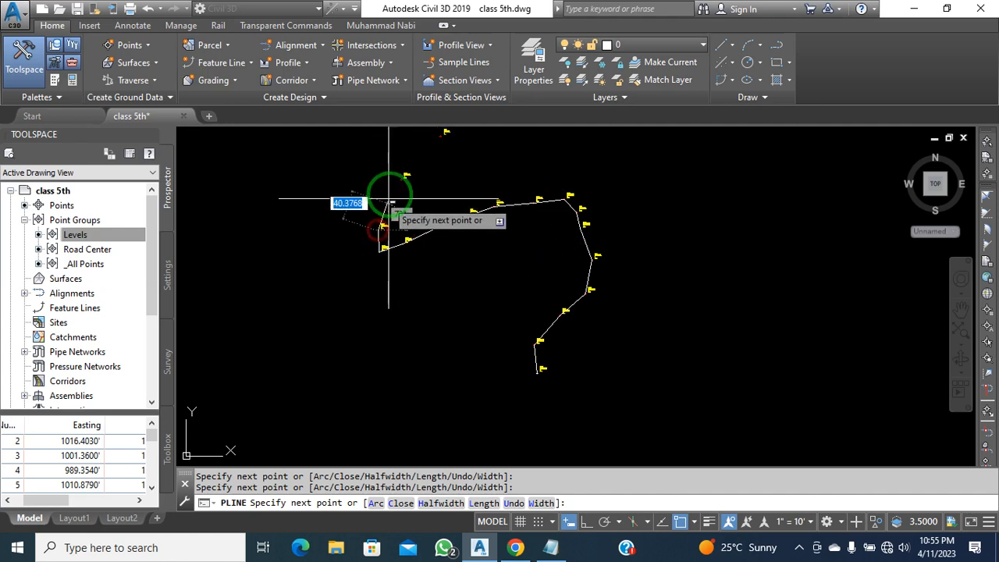
{"action": "left_click", "coordinate": [397, 182]}
{"action": "middle_click_drag", "start_coordinate": [387, 291], "coordinate": [443, 385]}
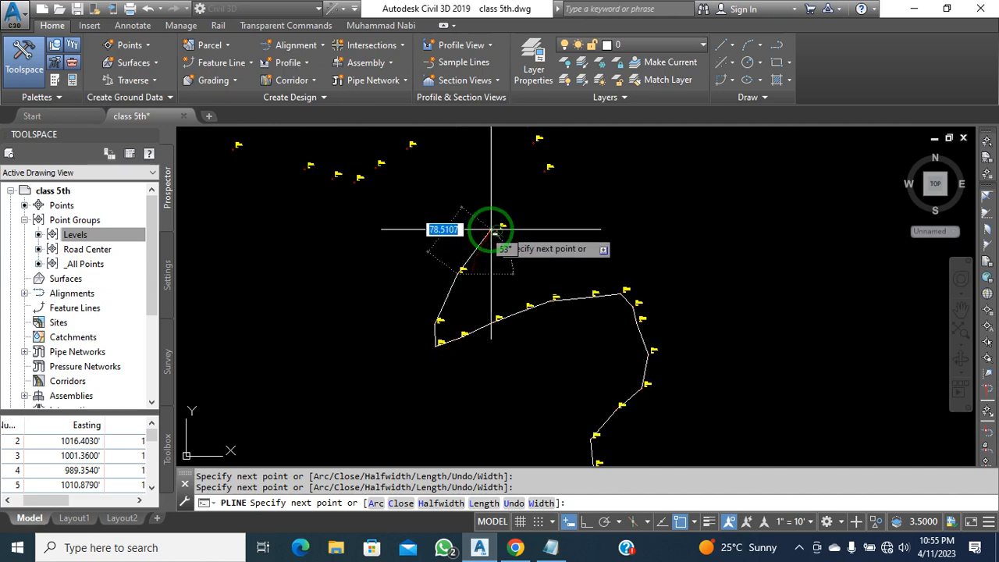
{"action": "left_click", "coordinate": [495, 230]}
{"action": "mouse_move", "coordinate": [513, 227]}
{"action": "middle_mouse_down"}
{"action": "mouse_move", "coordinate": [535, 236]}
{"action": "mouse_move", "coordinate": [602, 320]}
{"action": "middle_mouse_up"}
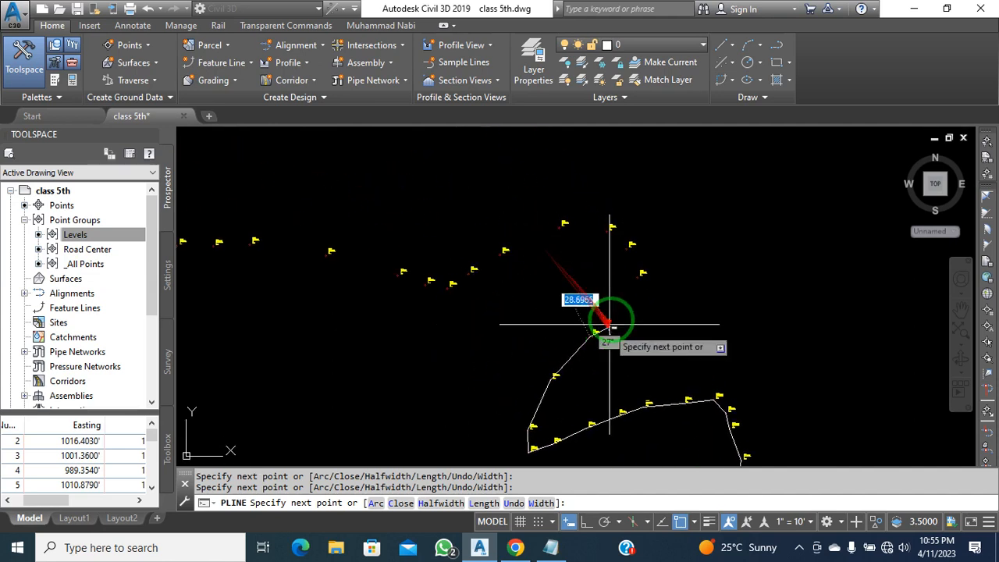
{"action": "left_click", "coordinate": [632, 274]}
{"action": "key", "text": "Escape"}
Select the newly drawn polyline and erase it with E
{"action": "scroll", "coordinate": [606, 304], "scroll_direction": "down", "scroll_amount": 3}
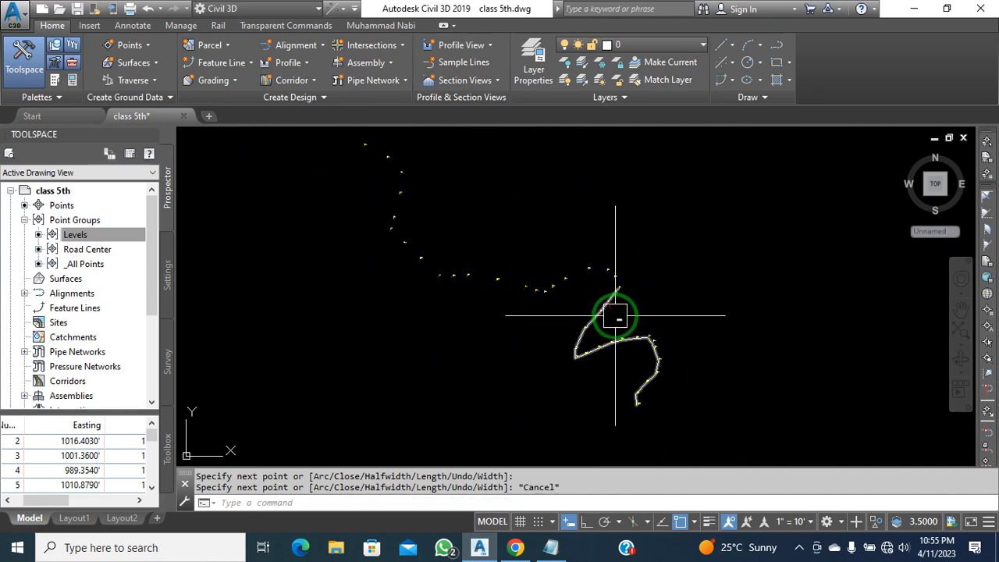
{"action": "left_click", "coordinate": [635, 339]}
{"action": "key", "text": "Escape"}
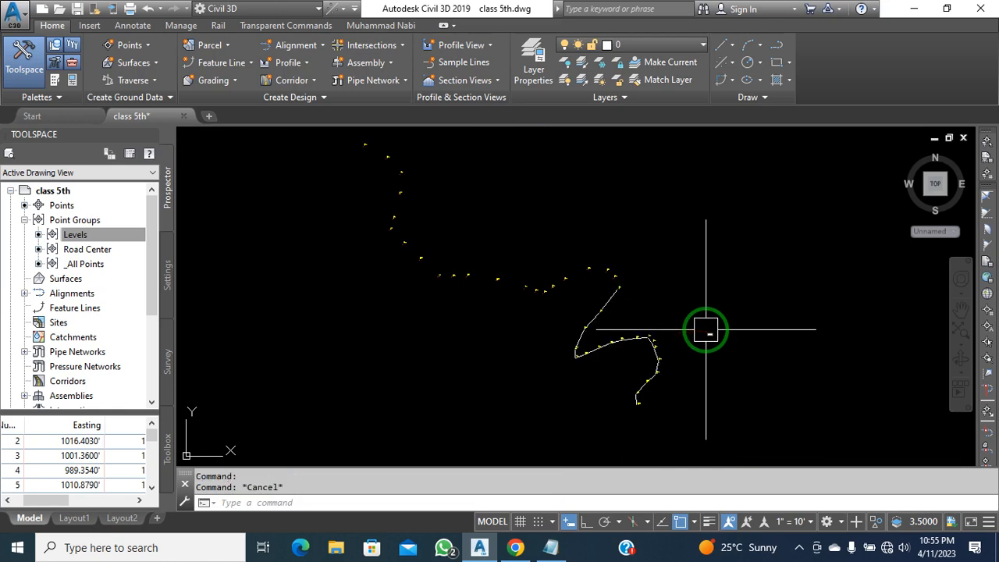
{"action": "left_click", "coordinate": [657, 345]}
{"action": "type", "text": "e"}
{"action": "key", "text": "Return"}
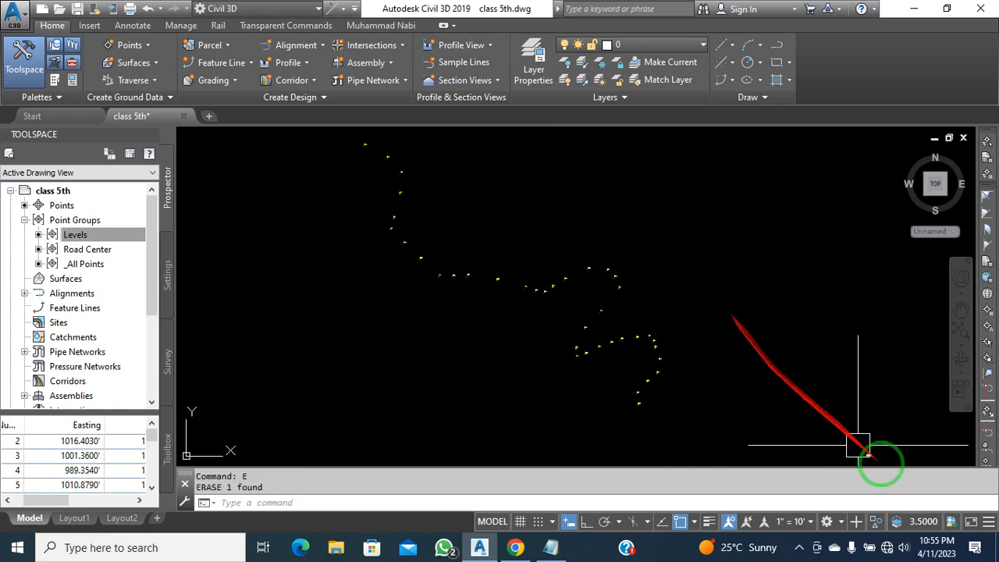
End object isolation and pan the road drawing back into view
{"action": "left_click", "coordinate": [880, 524]}
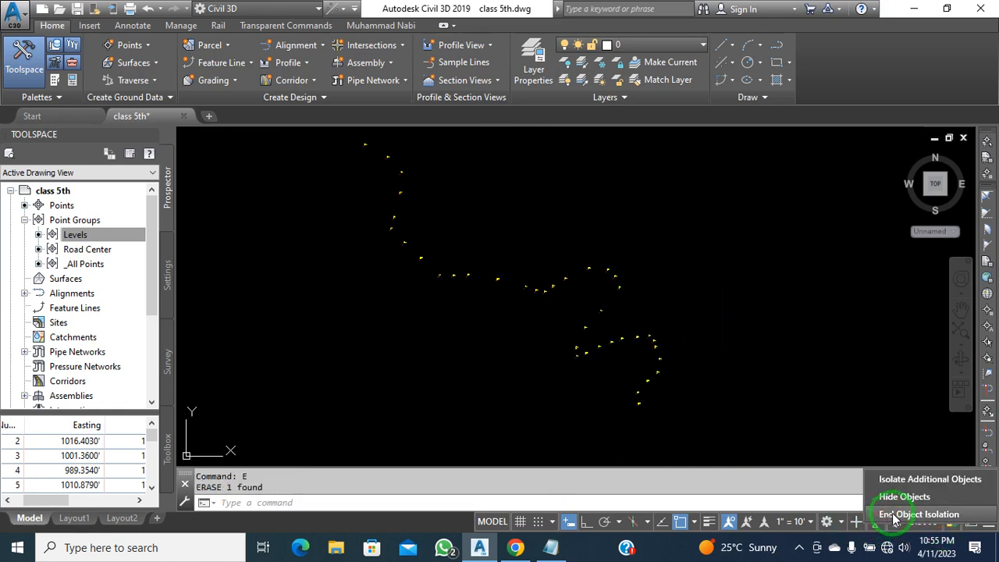
{"action": "left_click", "coordinate": [897, 512]}
{"action": "scroll", "coordinate": [736, 352], "scroll_direction": "down", "scroll_amount": 4}
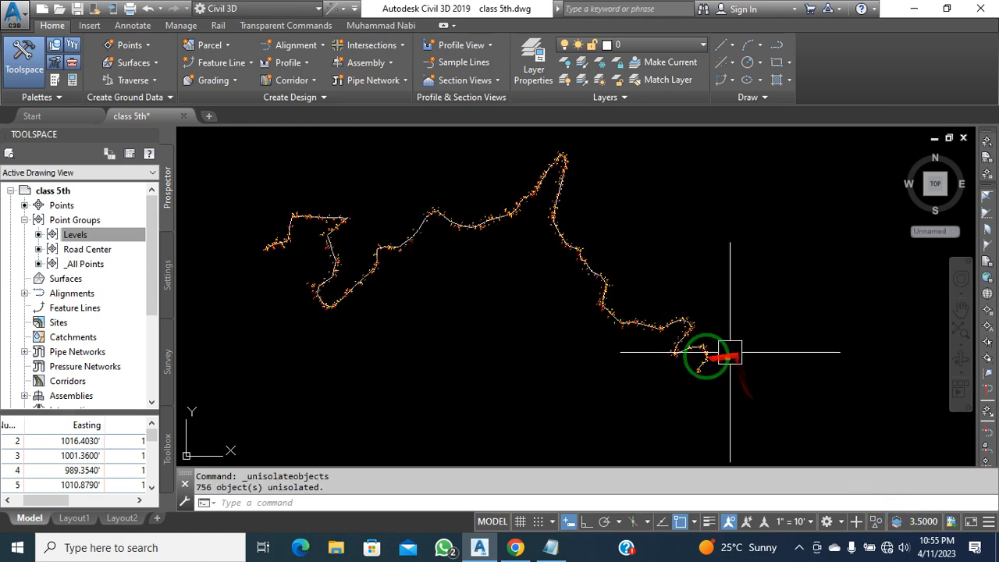
{"action": "middle_click_drag", "start_coordinate": [628, 365], "coordinate": [673, 393]}
{"action": "scroll", "coordinate": [540, 326], "scroll_direction": "up", "scroll_amount": 2}
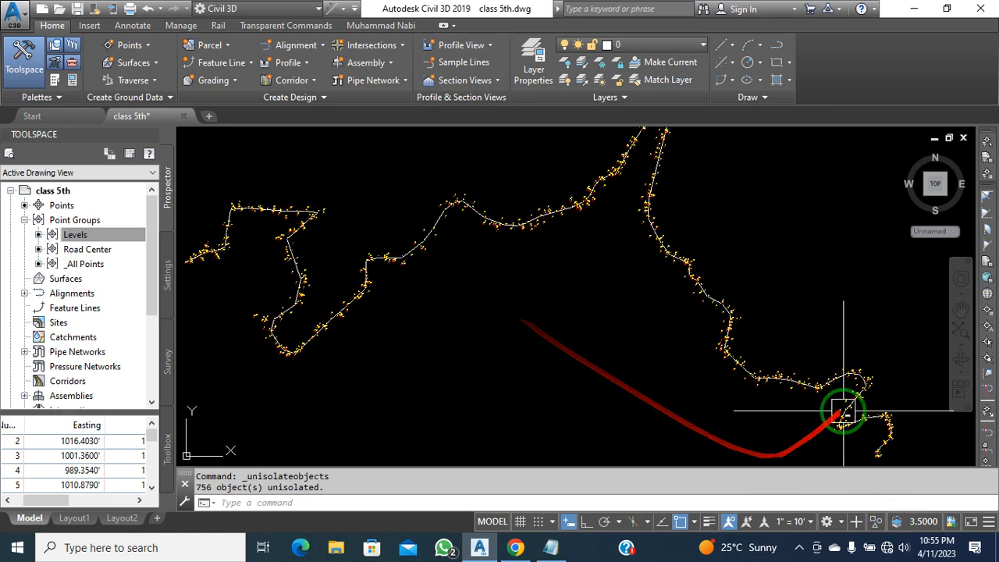
{"action": "left_click", "coordinate": [490, 343]}
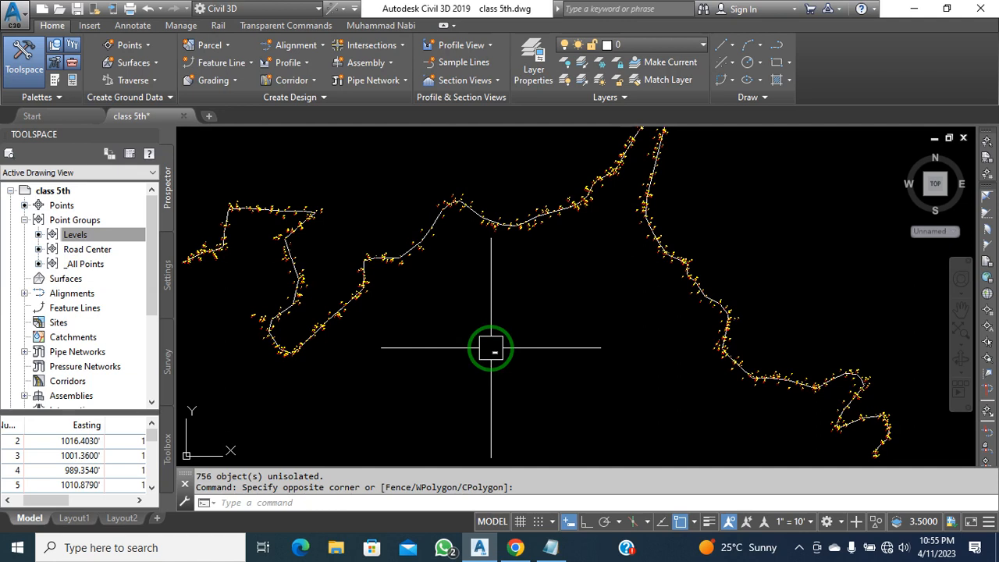
{"action": "left_click", "coordinate": [465, 362]}
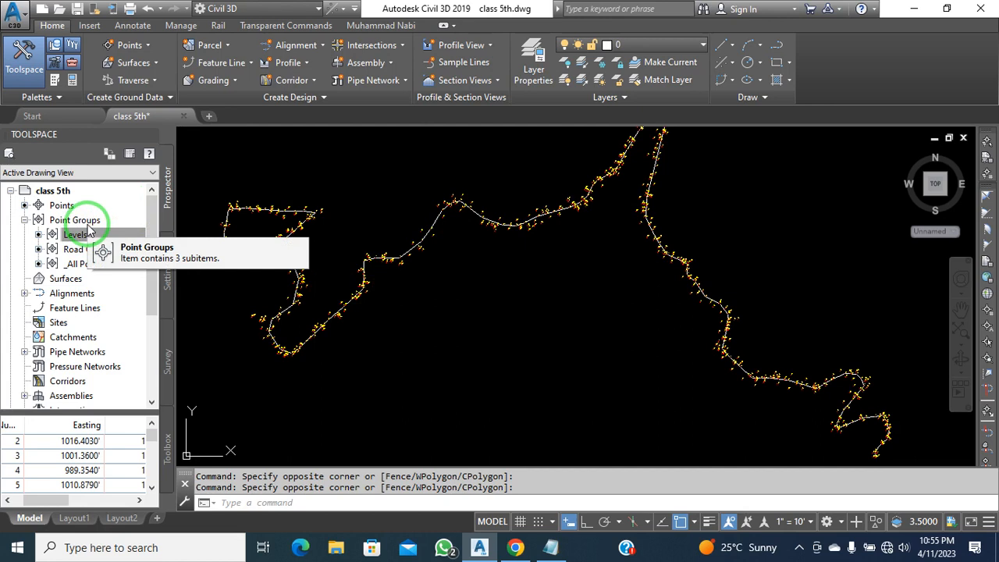
List the Road Center and Levels point groups in the Prospector table, ending on Road Center
{"action": "left_click", "coordinate": [89, 249]}
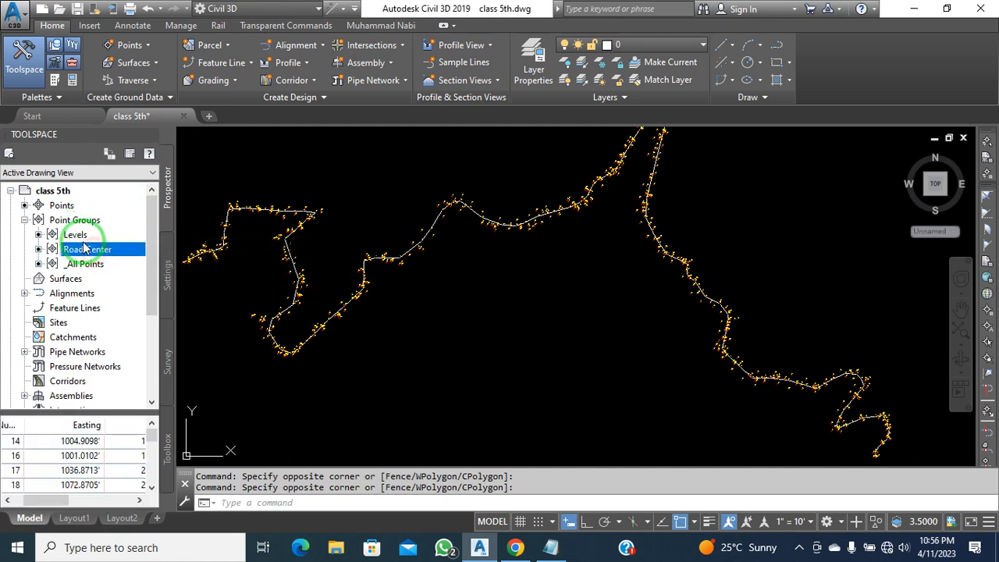
{"action": "left_click", "coordinate": [75, 234]}
{"action": "left_click", "coordinate": [86, 249]}
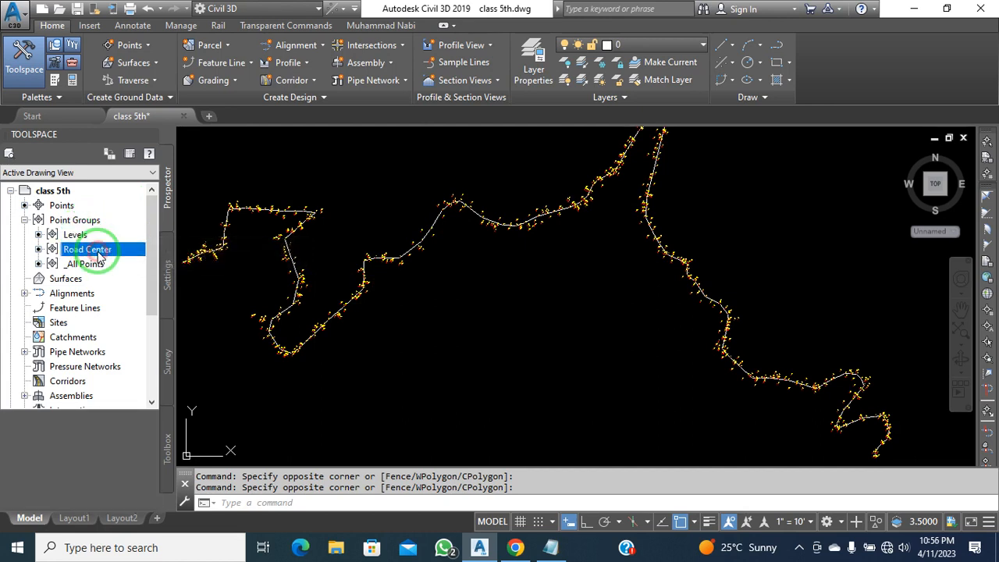
{"action": "left_click", "coordinate": [562, 357]}
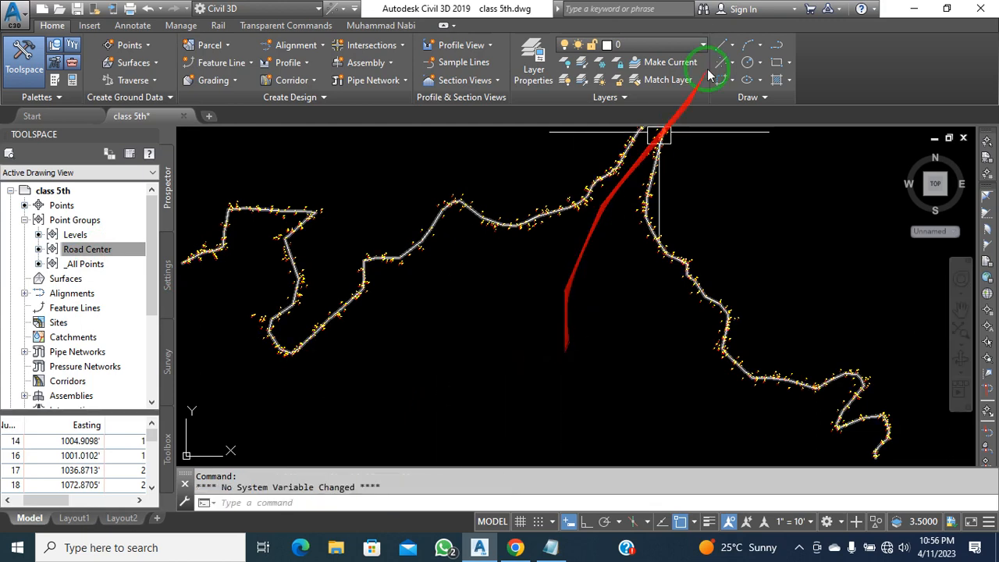
Reposition the view and select the white polyline running along the road
{"action": "left_click", "coordinate": [727, 47]}
{"action": "left_click", "coordinate": [724, 42]}
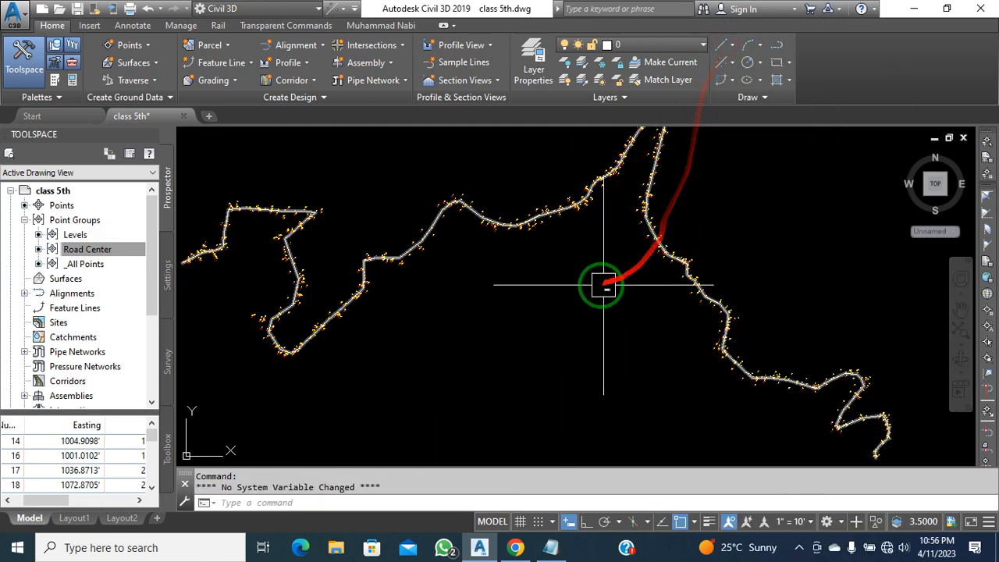
{"action": "left_click", "coordinate": [562, 291]}
{"action": "left_click", "coordinate": [560, 292]}
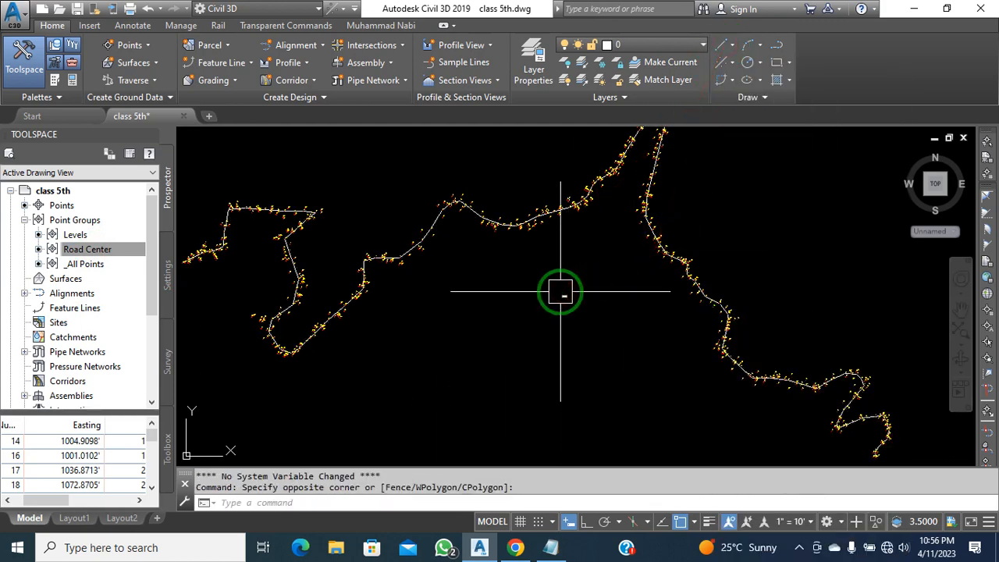
{"action": "left_click", "coordinate": [561, 292]}
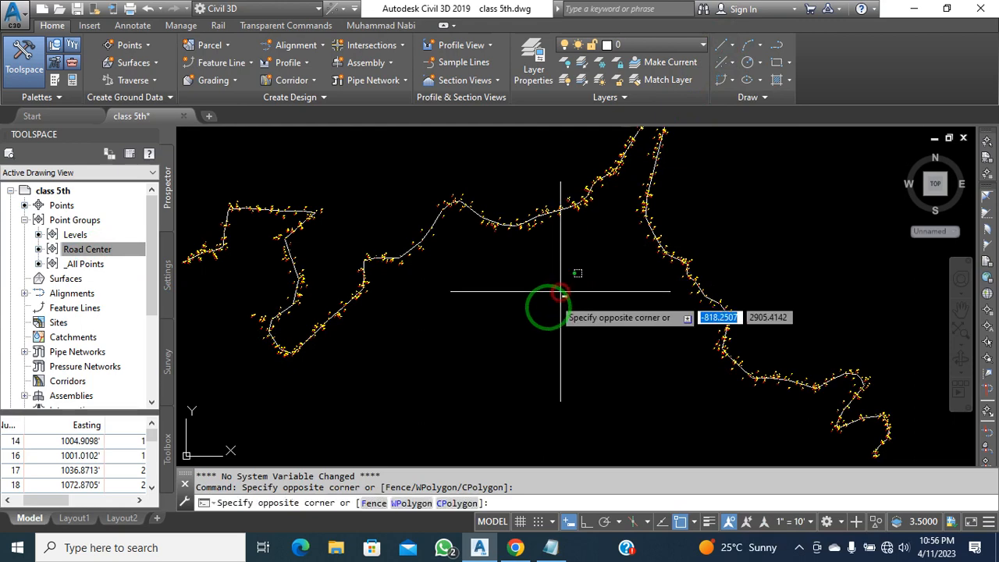
{"action": "left_click", "coordinate": [542, 323]}
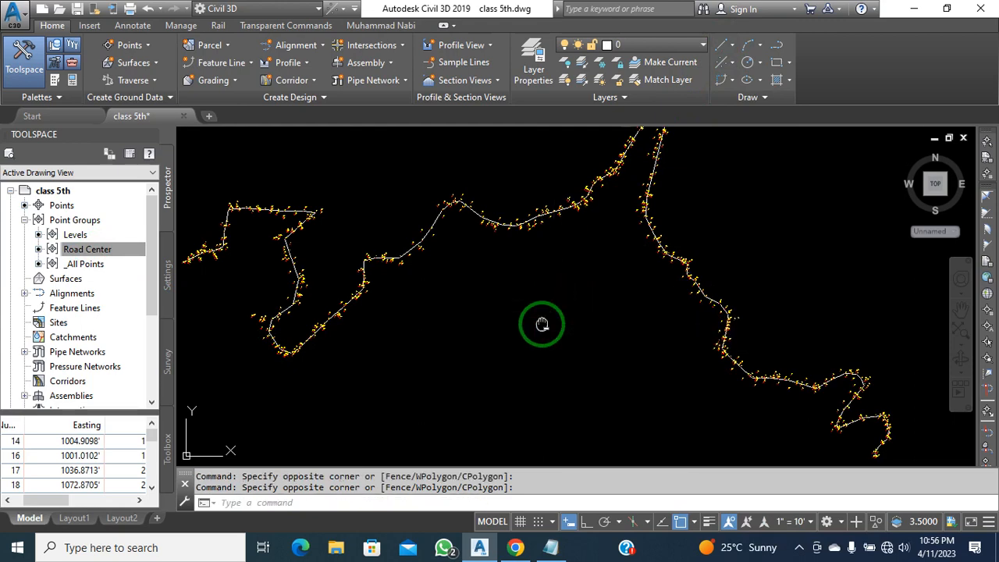
{"action": "middle_click_drag", "start_coordinate": [542, 323], "coordinate": [563, 337]}
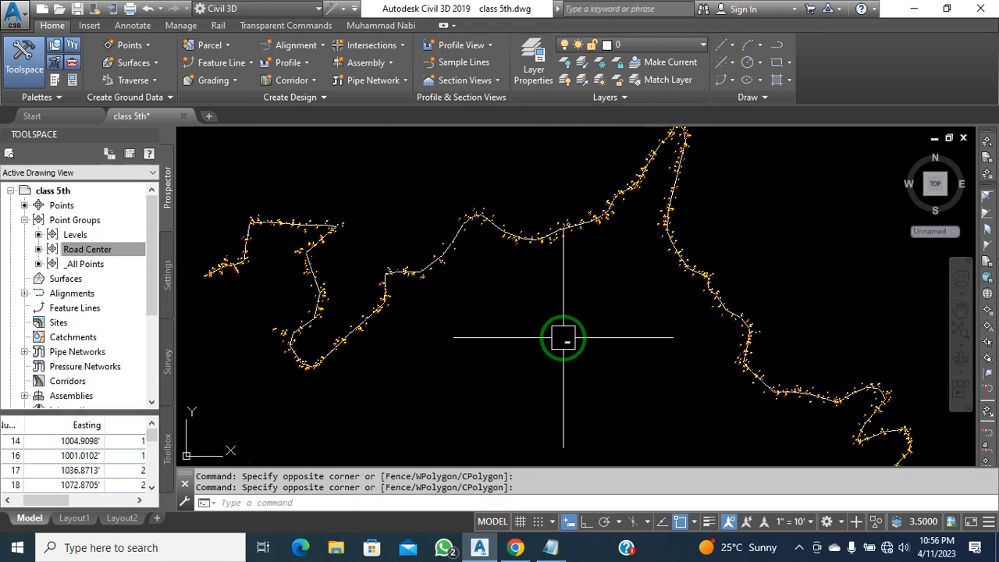
{"action": "scroll", "coordinate": [736, 312], "scroll_direction": "up", "scroll_amount": 5}
{"action": "left_click", "coordinate": [736, 312]}
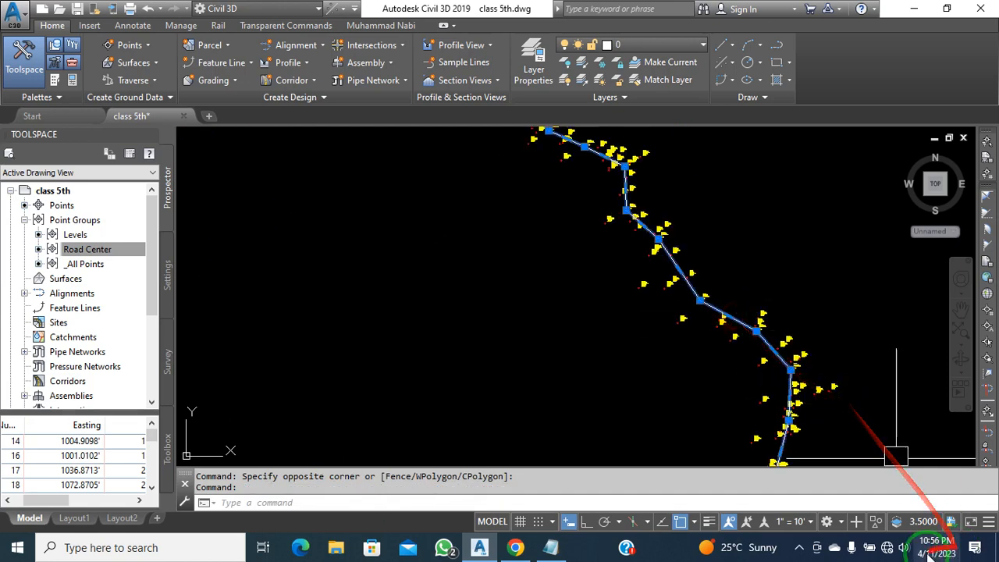
{"action": "left_click", "coordinate": [877, 527]}
{"action": "left_click", "coordinate": [906, 499]}
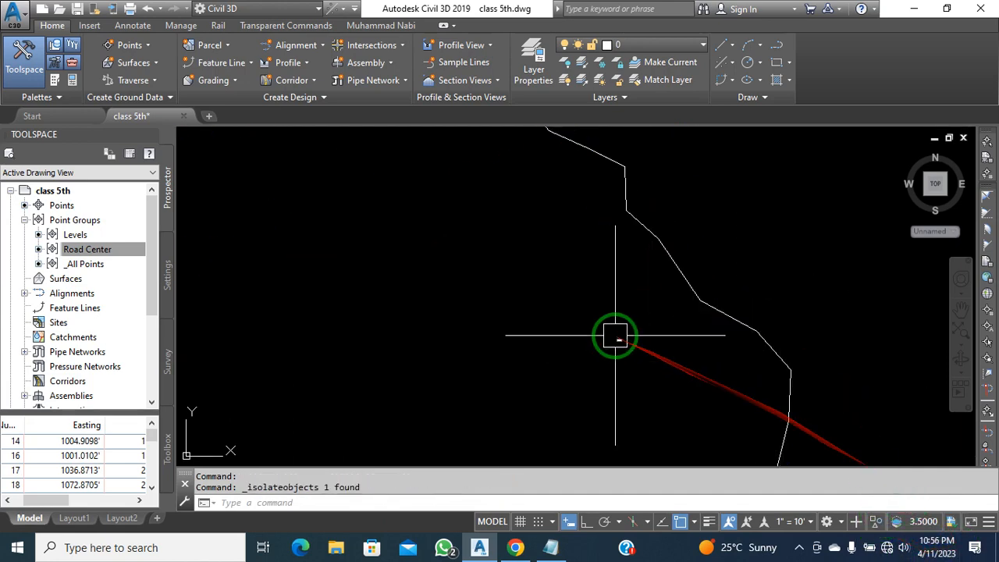
{"action": "scroll", "coordinate": [615, 333], "scroll_direction": "down", "scroll_amount": 6}
{"action": "left_click", "coordinate": [879, 525]}
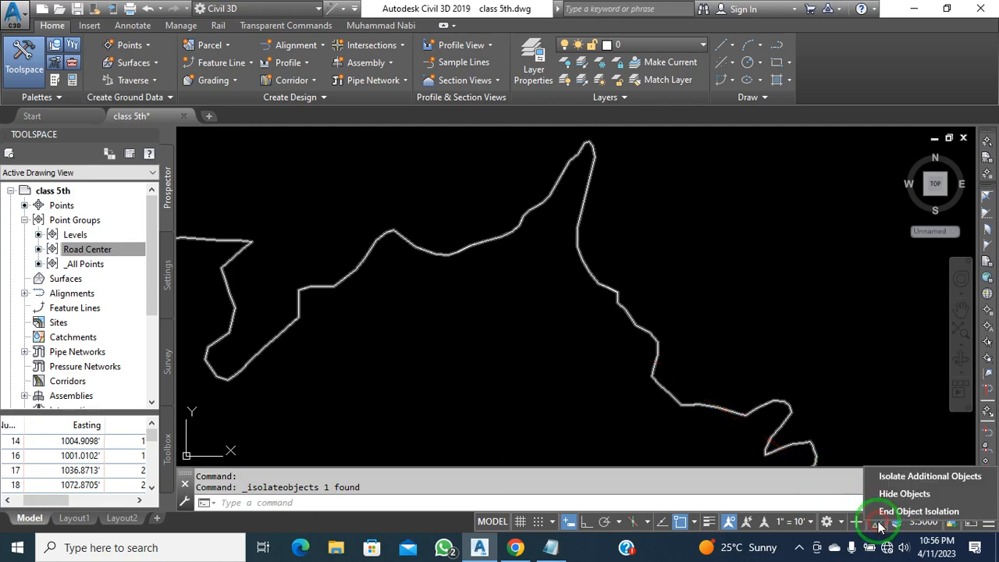
{"action": "left_click", "coordinate": [885, 511]}
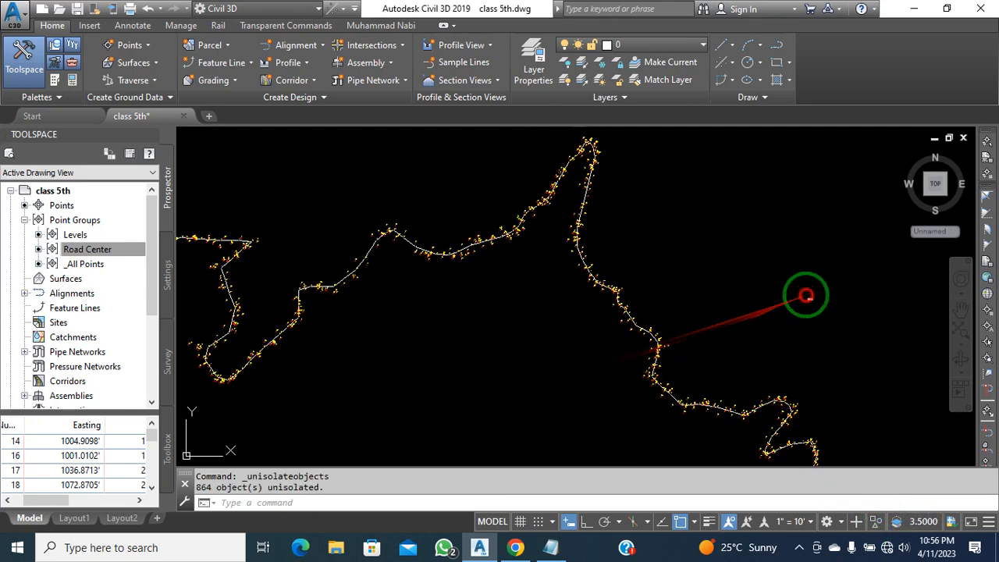
{"action": "left_click", "coordinate": [783, 312]}
{"action": "mouse_move", "coordinate": [695, 338]}
{"action": "middle_mouse_down"}
{"action": "mouse_move", "coordinate": [749, 309]}
{"action": "mouse_move", "coordinate": [782, 323]}
{"action": "middle_mouse_up"}
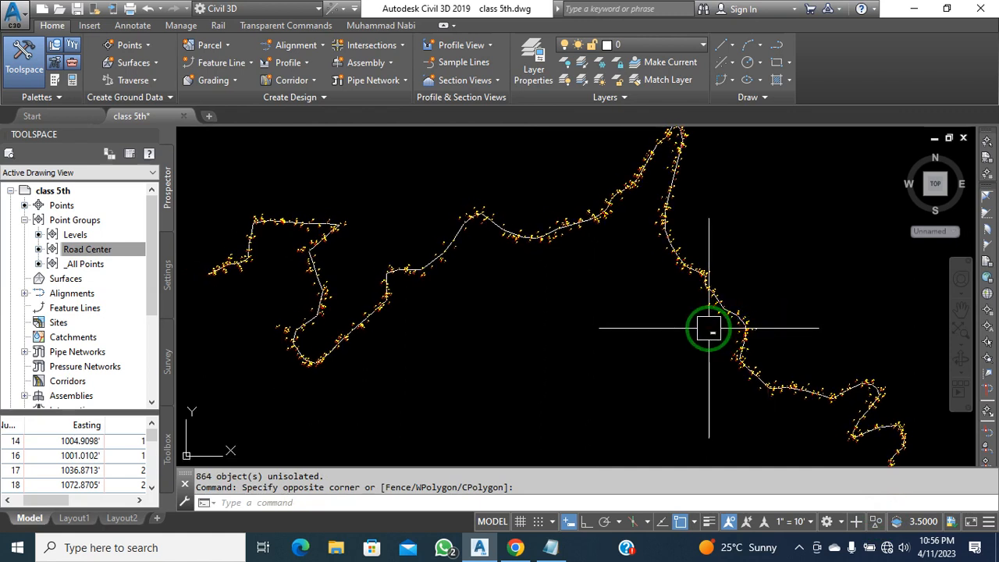
{"action": "left_click", "coordinate": [800, 548]}
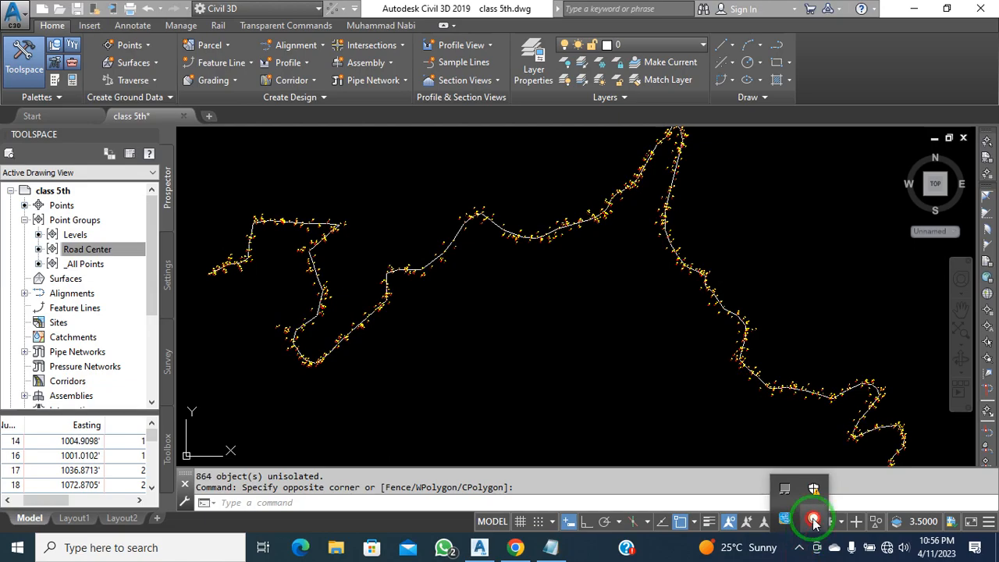